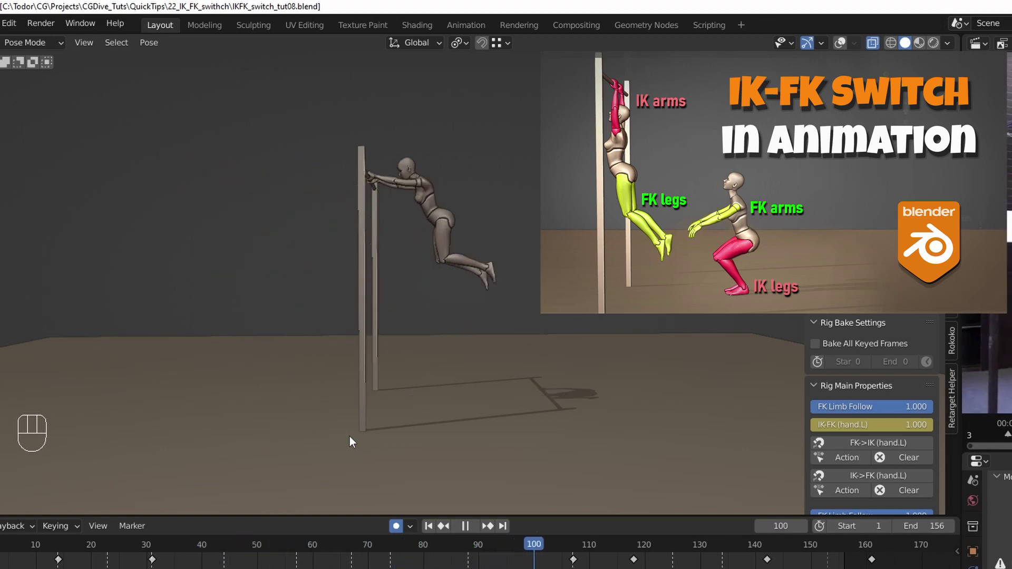
key("ctrl+z")
key("shift+space")
key("shift+space")
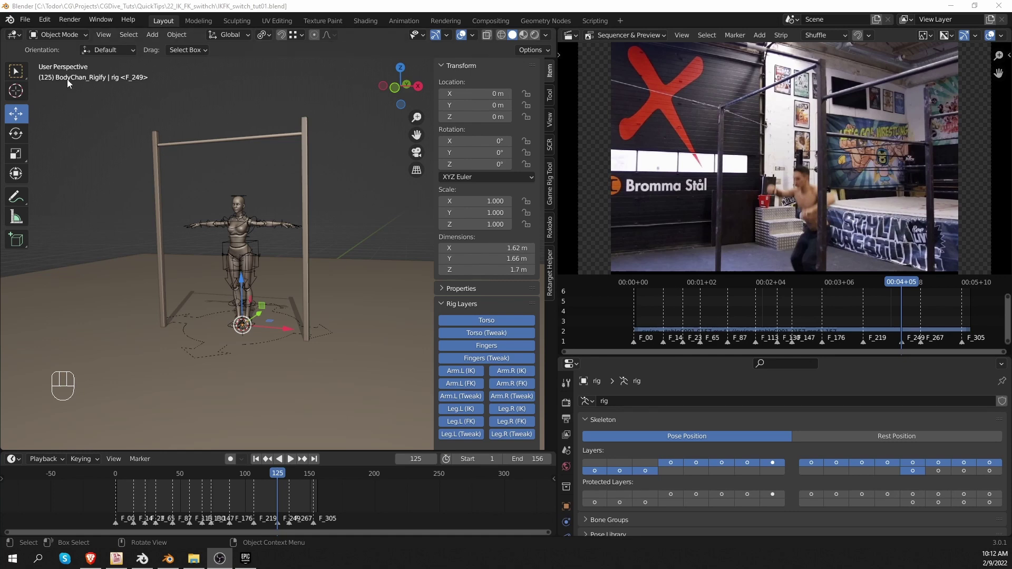
Examine the default keyframe interpolation options in the Animation preferences and close the preferences without changing them
left_click(46, 21)
left_click(93, 182)
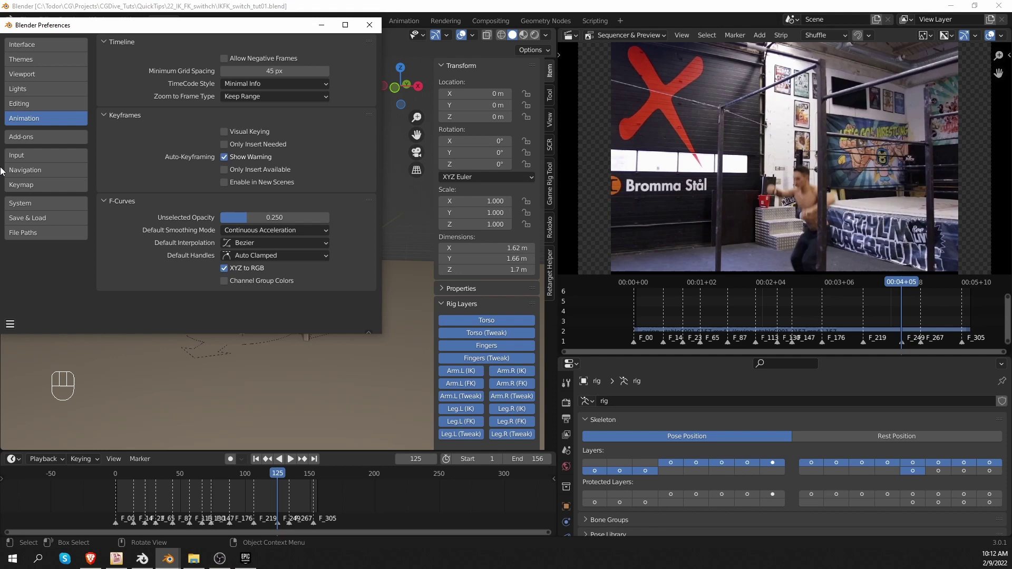
left_click(242, 246)
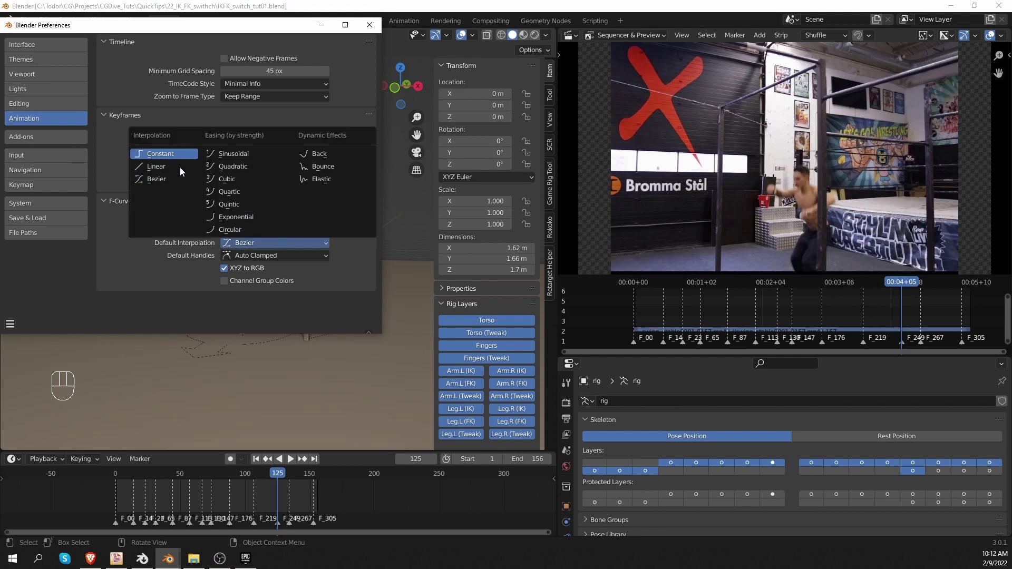
left_click(245, 243)
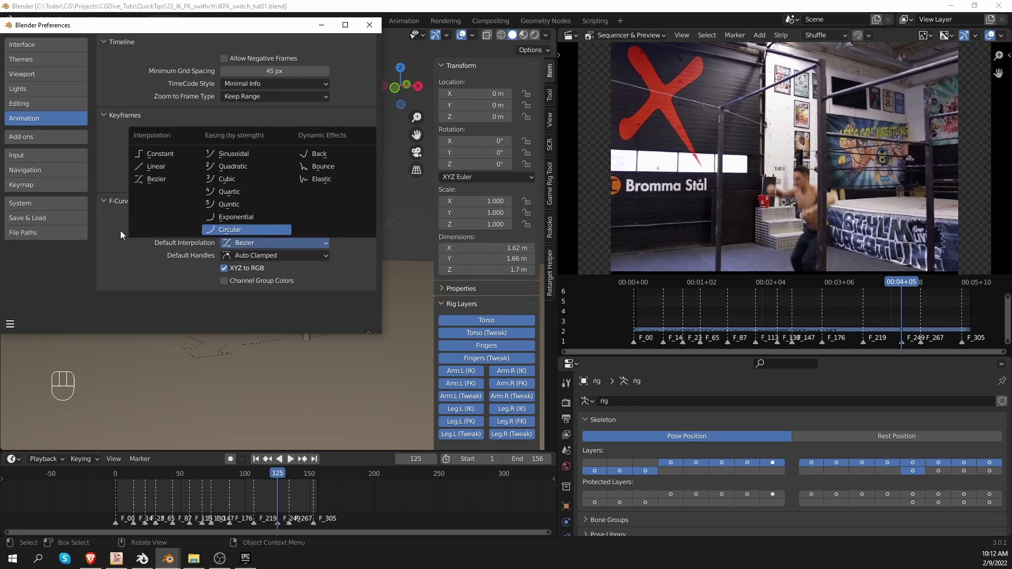
left_click(369, 25)
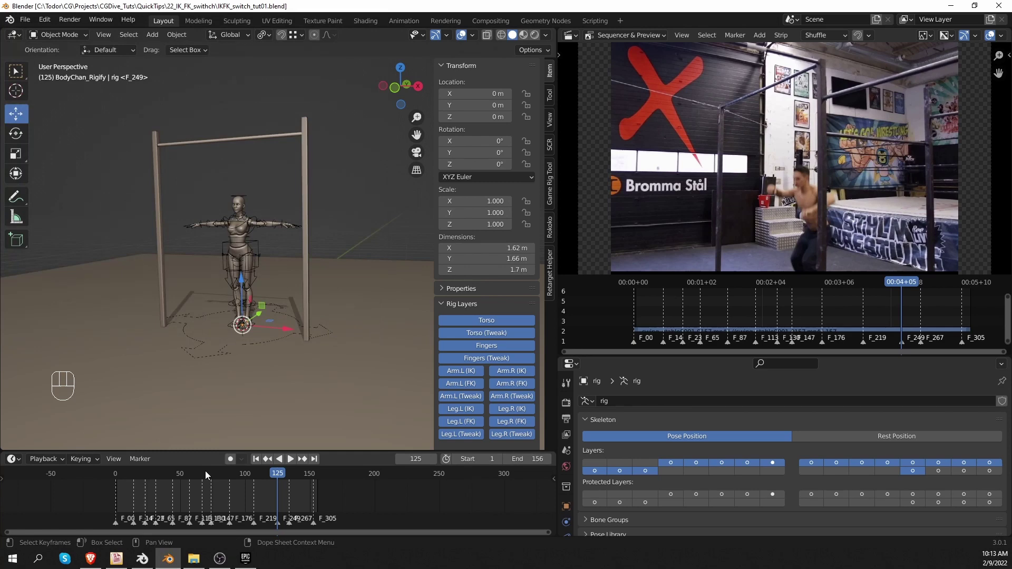
Move the character rig about 0.82 m along the Y axis away from the bar and switch it to Pose Mode
middle_click_drag(275, 346, 292, 334)
left_click(364, 306)
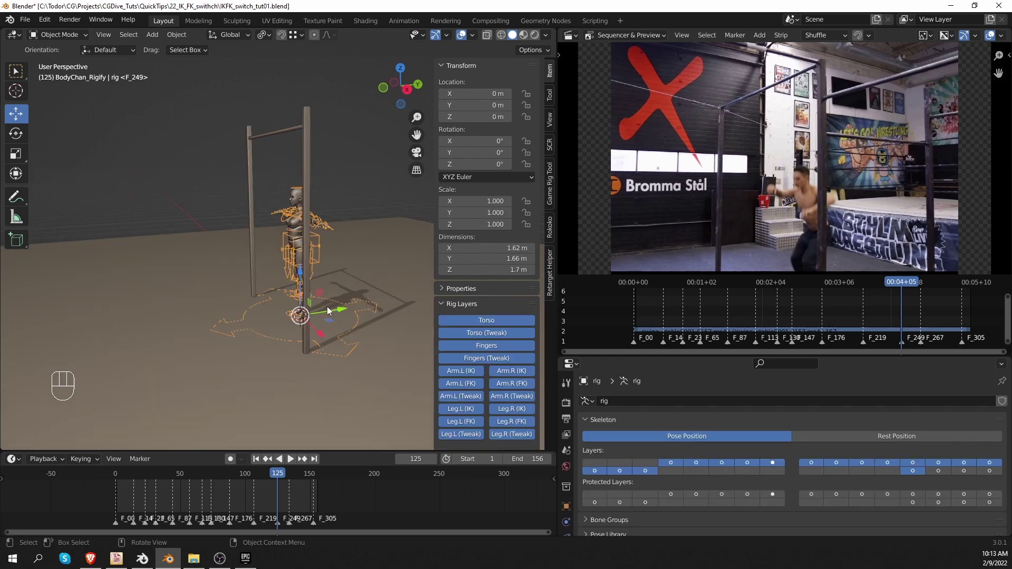
left_click_drag(331, 308, 387, 305)
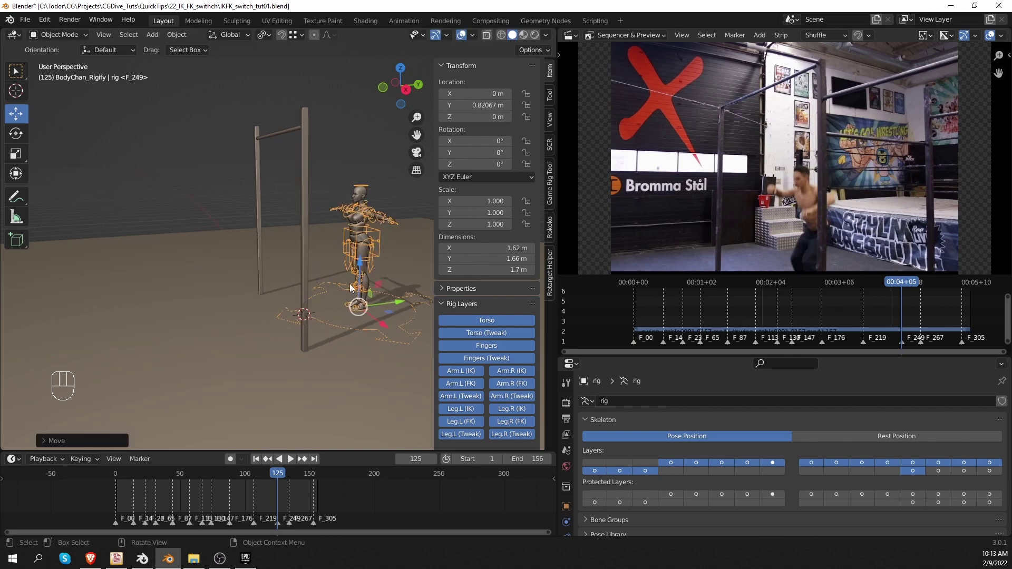
key("Tab")
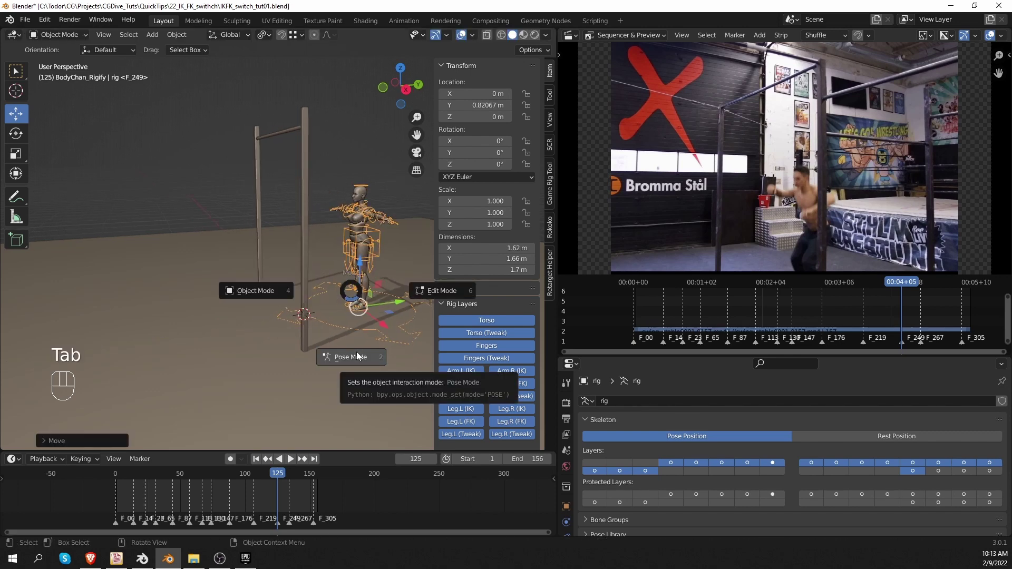
left_click(356, 353)
Hide the Tweak rig layers for the torso, fingers, both arms and both legs
middle_click_drag(368, 343, 273, 334, "shift")
scroll(273, 333, "up", 2)
middle_click_drag(277, 187, 174, 264)
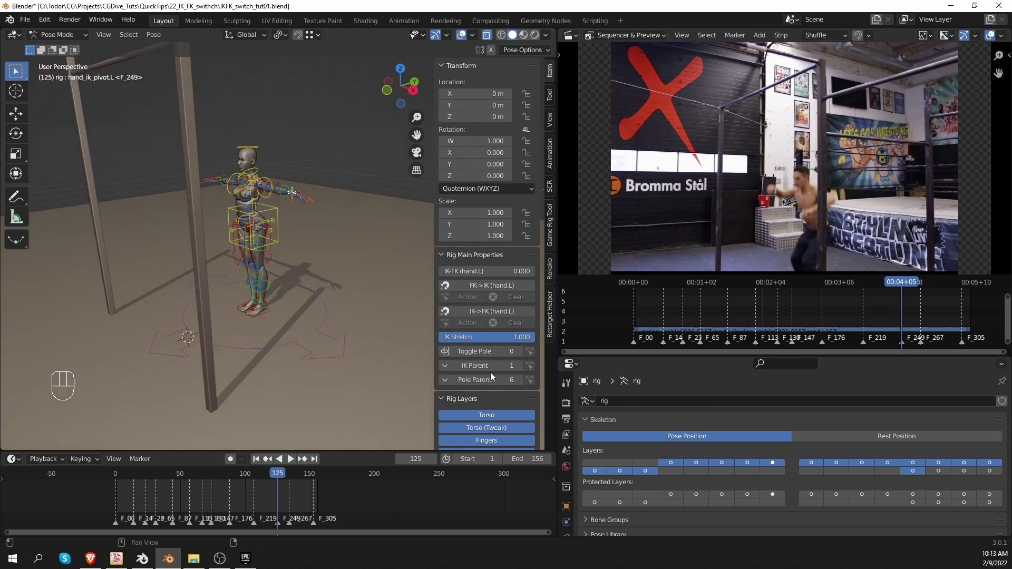
scroll(461, 406, "down", 5)
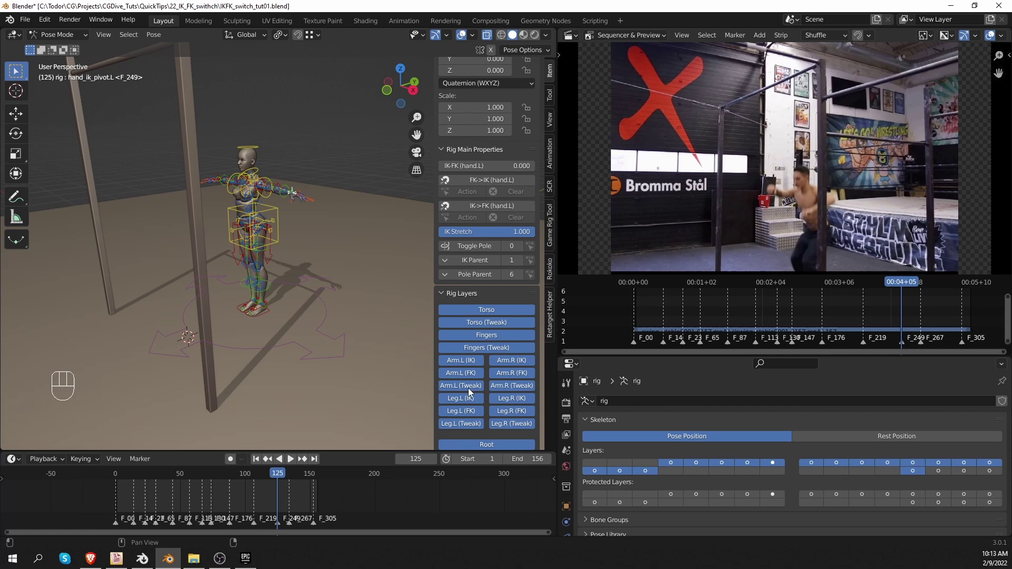
scroll(468, 388, "down", 1)
left_click(493, 317)
left_click(489, 343)
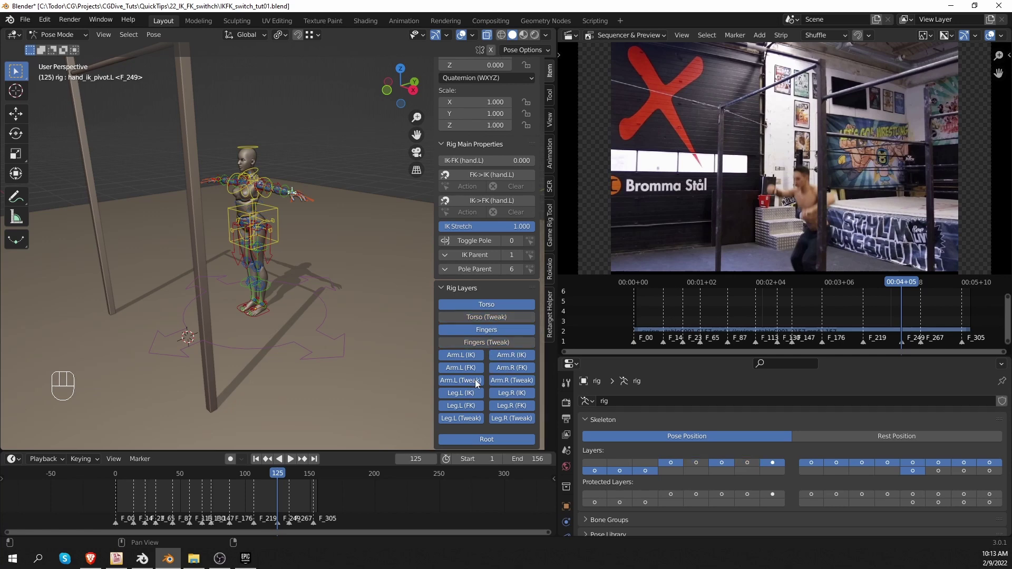
left_click_drag(476, 381, 502, 381)
left_click_drag(513, 417, 468, 417)
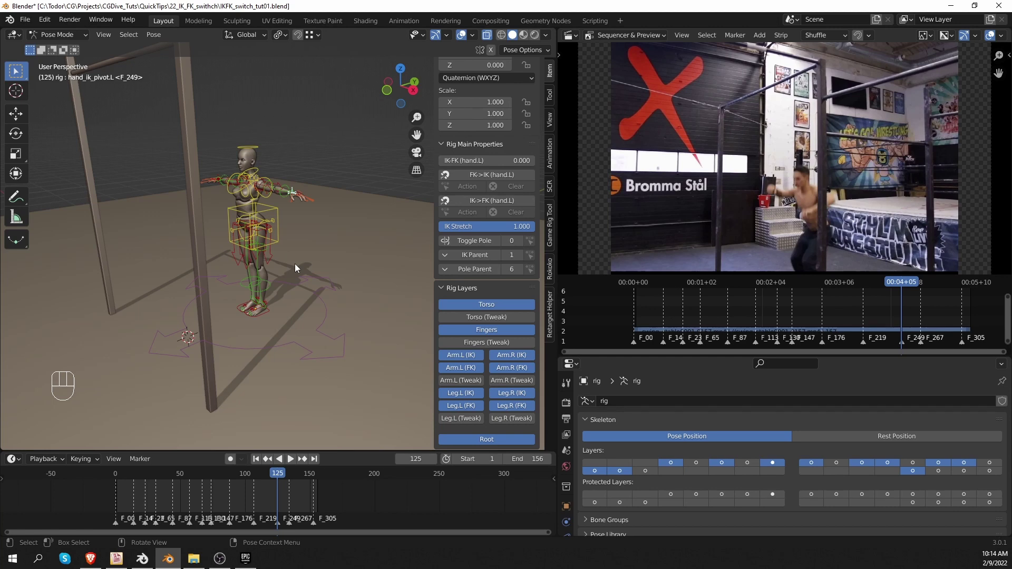
At frame 0, in the right orthographic view, lower the torso control about 0.08 m so the knees bend
left_click(116, 476)
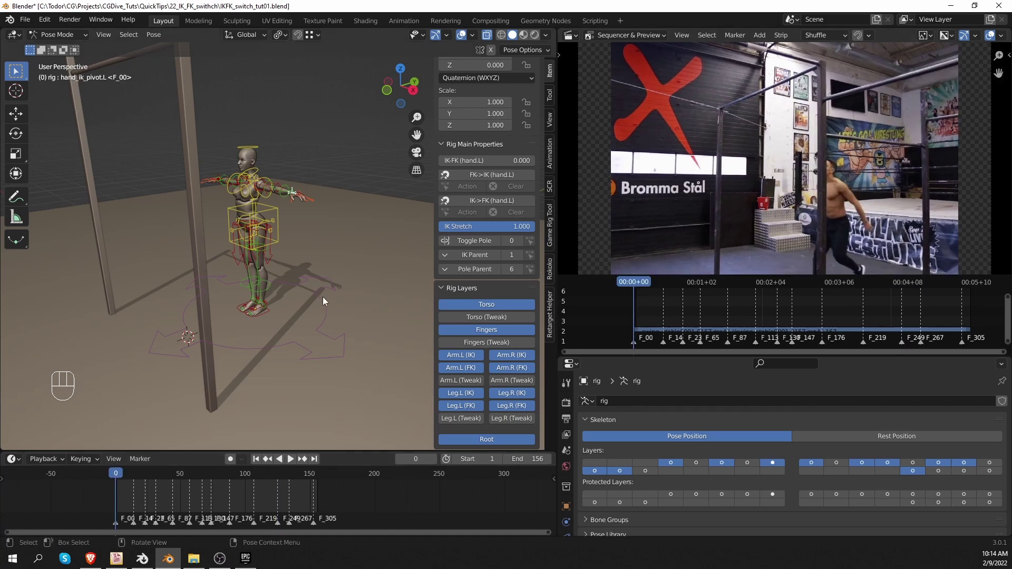
scroll(317, 280, "up", 4)
middle_click_drag(301, 250, 270, 243)
key("KP_3")
scroll(273, 243, "up", 2)
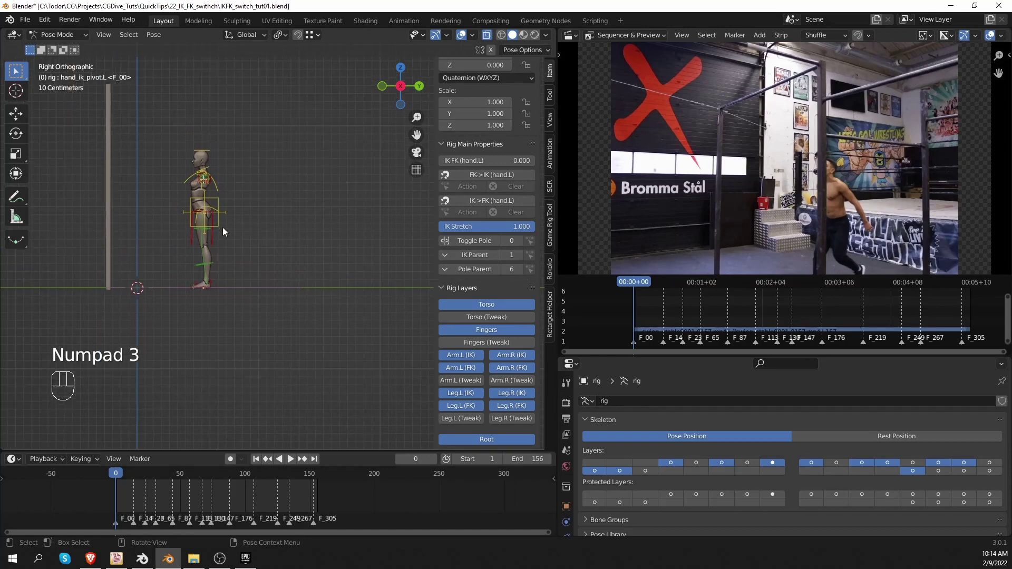
left_click(204, 186)
key("g")
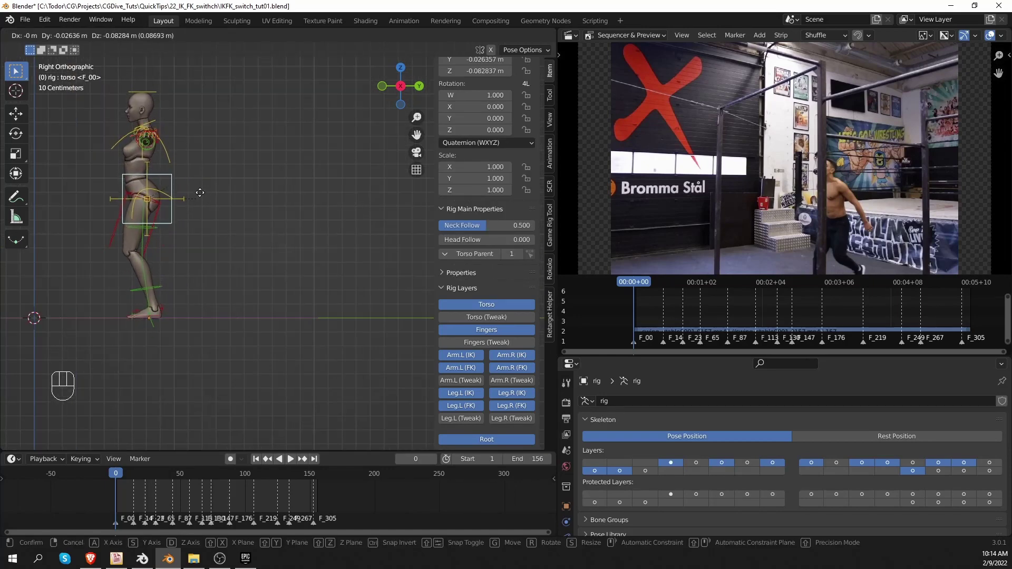
left_click(199, 193)
Move the left foot IK control back and up off the ground and rotate it so the heel lifts behind the body
left_click(151, 316)
key("g")
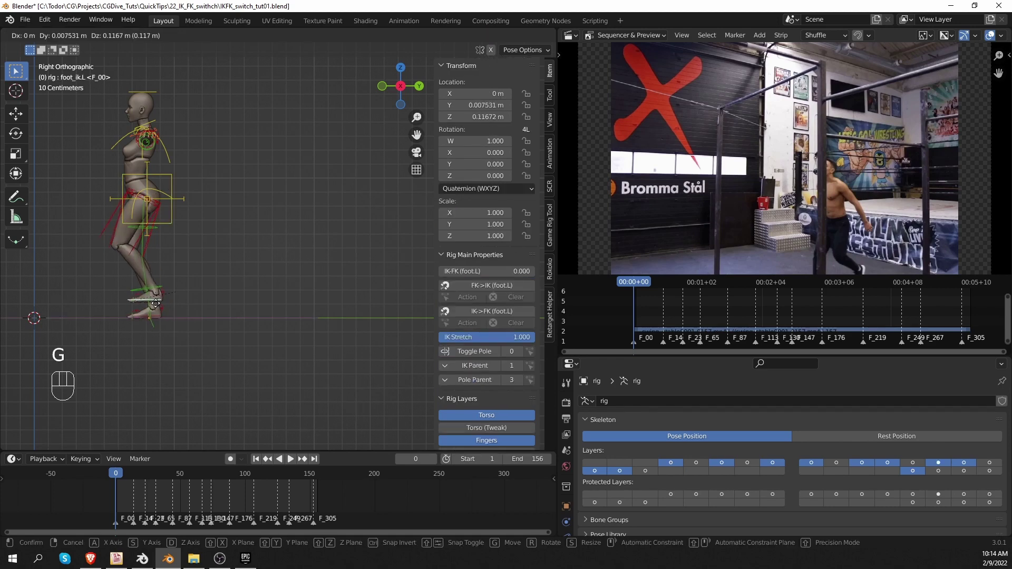
left_click(163, 326)
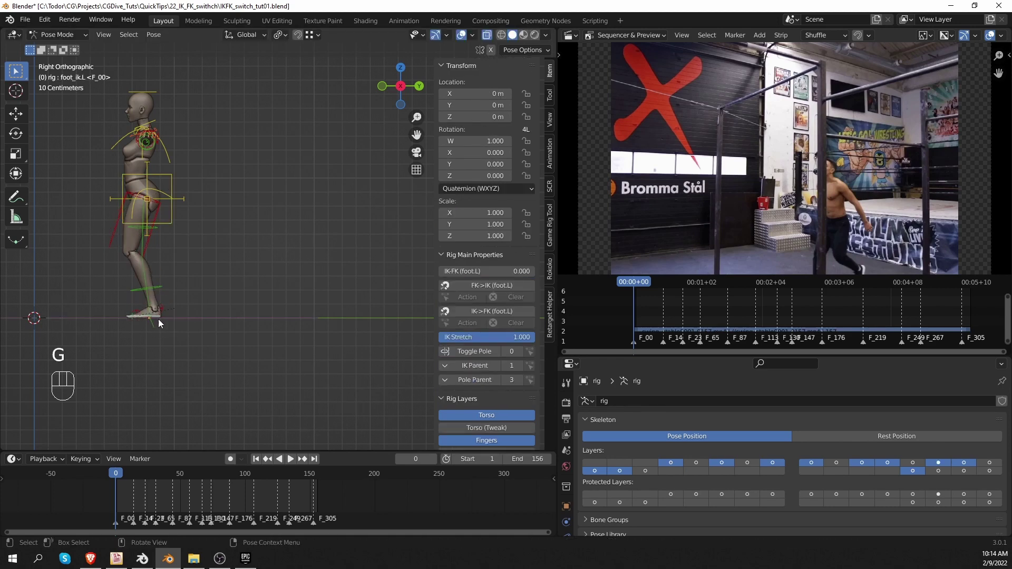
key("g")
left_click(204, 299)
key("r")
left_click(213, 286)
key("g")
left_click(211, 283)
Shift the torso control back to about Y 0.094 m and move the right foot IK control forward to about Y -0.147 m
left_click(173, 180)
key("g")
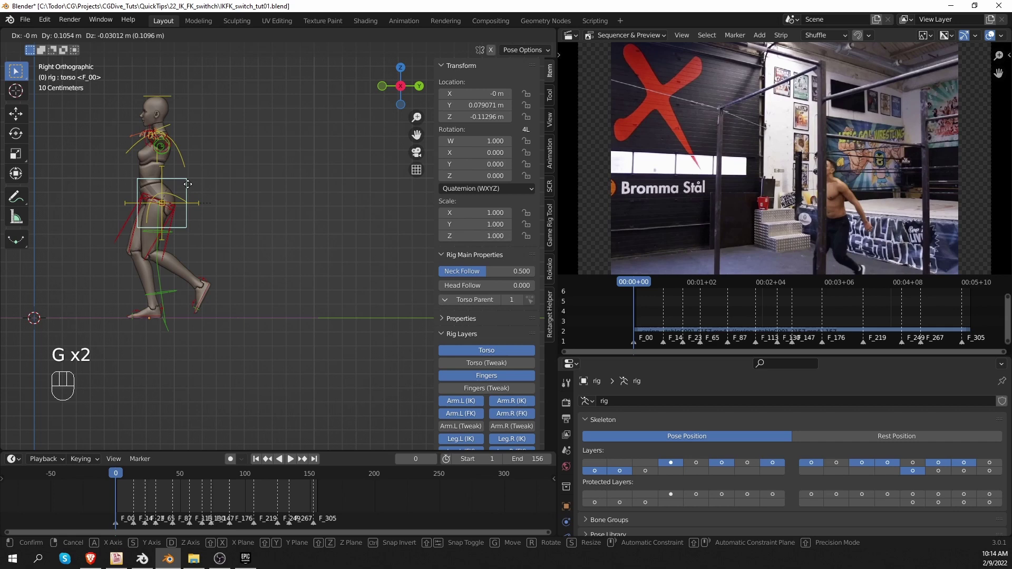
left_click(190, 183)
left_click(155, 318)
key("w")
left_click_drag(204, 309, 182, 309)
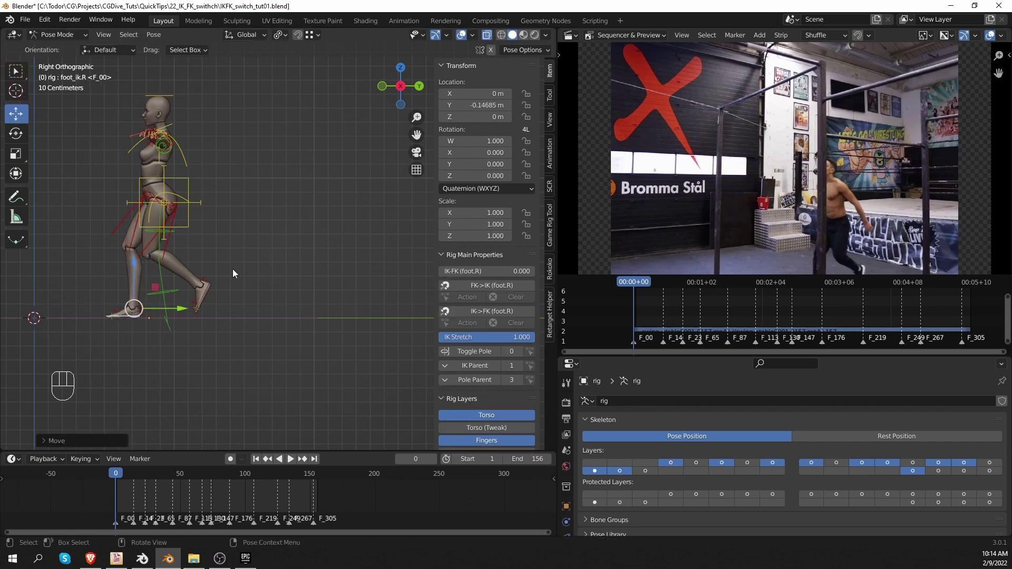
Rotate the torso control slightly so the body leans forward
left_click(186, 187)
key("r")
left_click(184, 206)
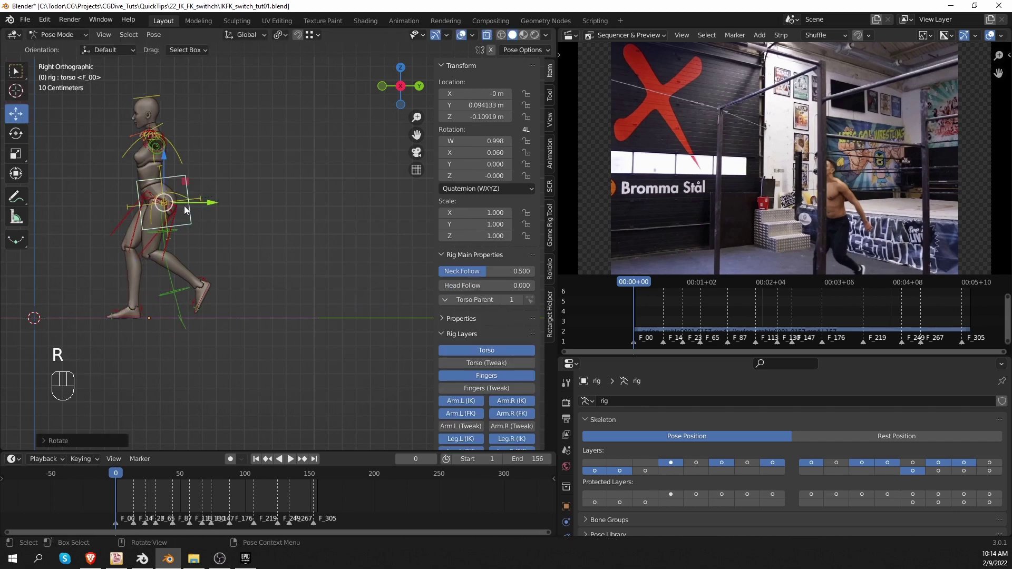
Switch both arms to FK by setting the IK-FK value to 1.000 for the left and right hands
middle_click_drag(188, 207, 229, 166)
left_click(198, 148)
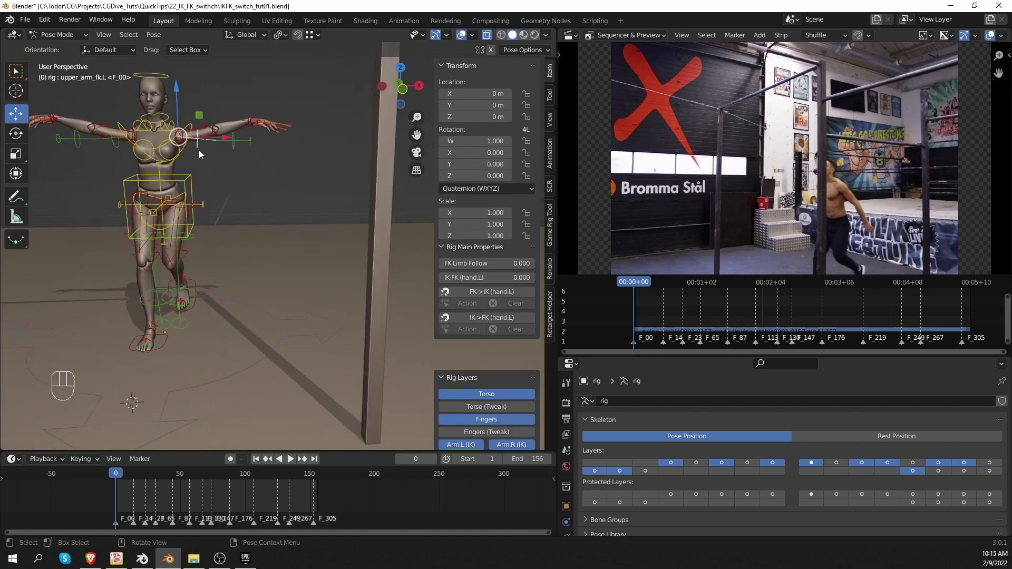
key("alt+r")
left_click(252, 127)
left_click(203, 147)
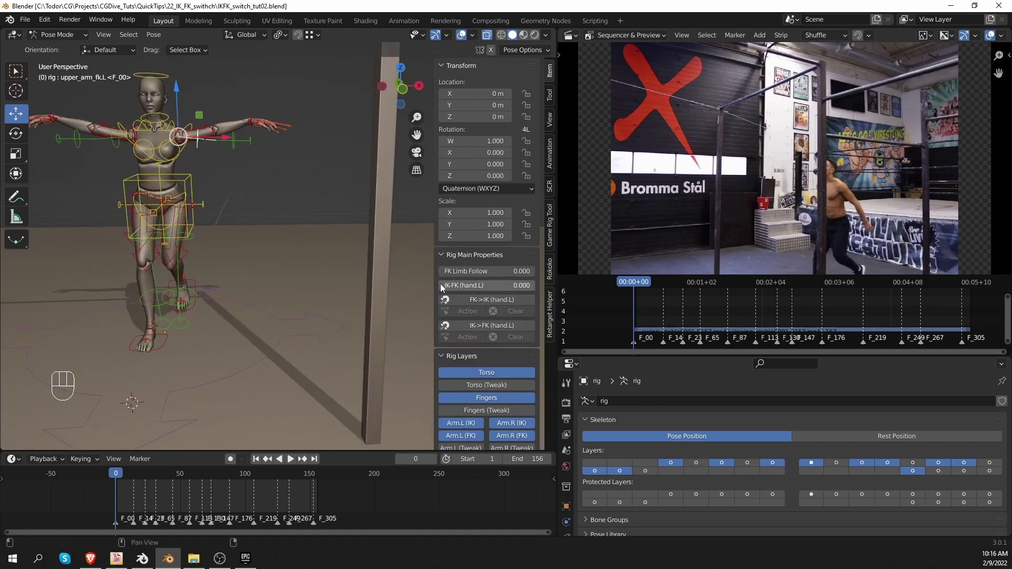
left_click_drag(441, 283, 535, 285)
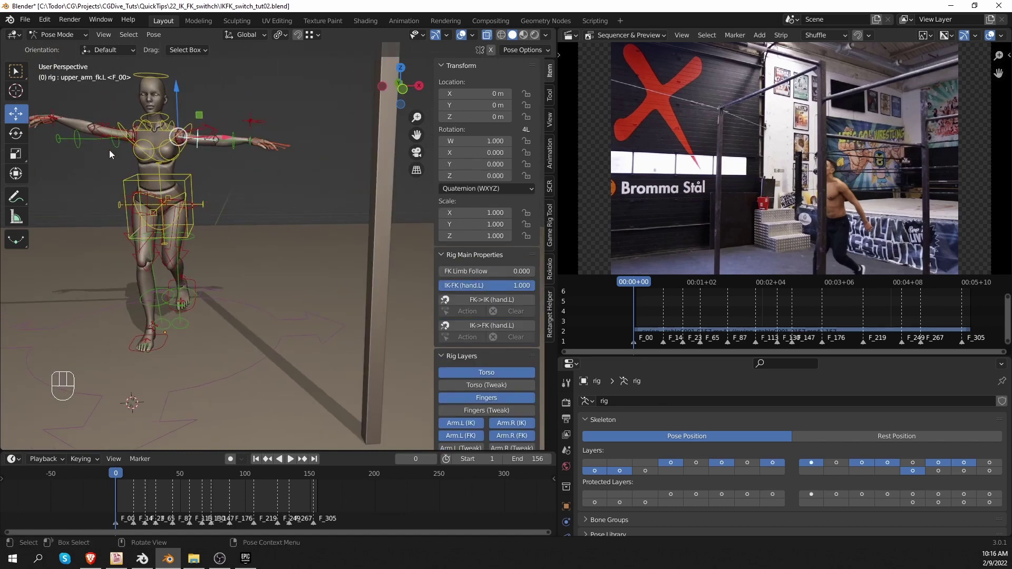
left_click(112, 139)
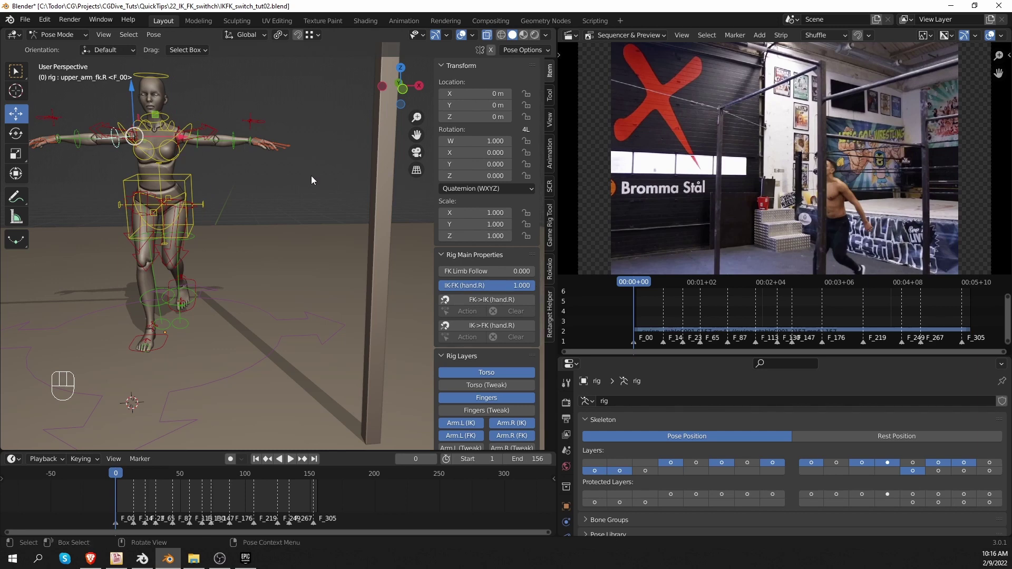
Set FK Limb Follow to 1.000 on both arms and the left leg
left_click_drag(445, 272, 527, 272)
left_click(194, 153)
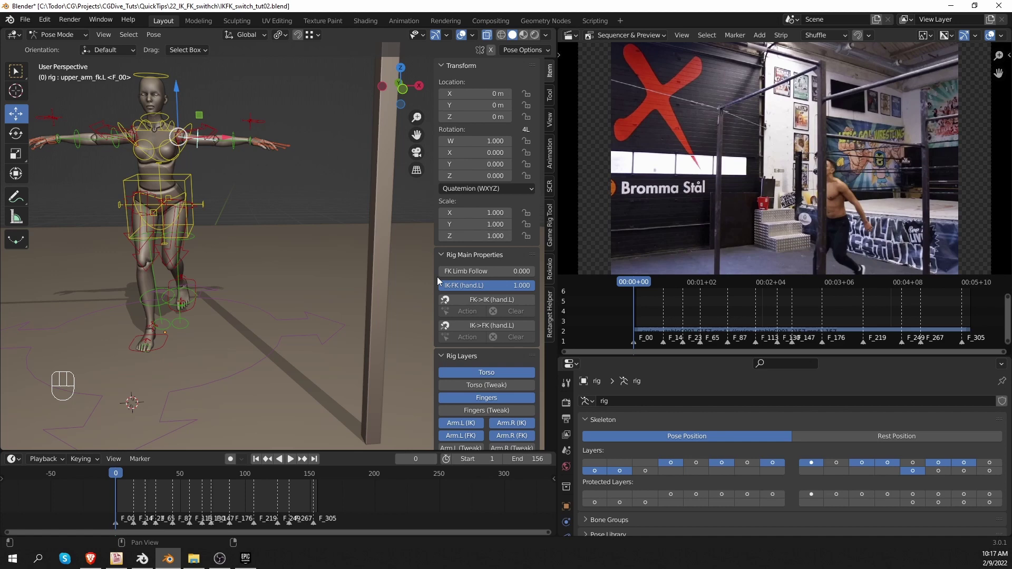
left_click(194, 284)
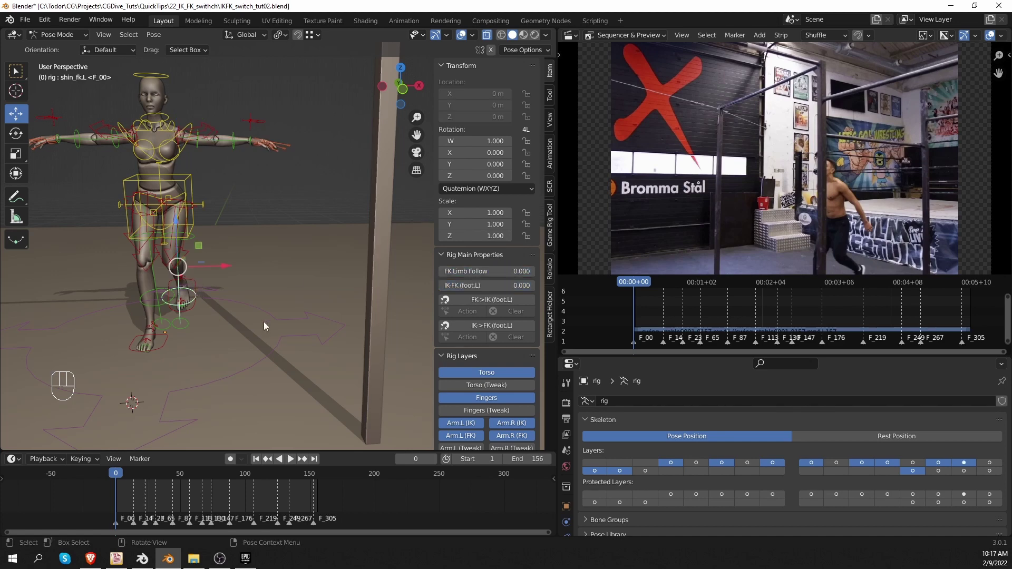
left_click_drag(467, 274, 532, 272)
left_click(168, 302)
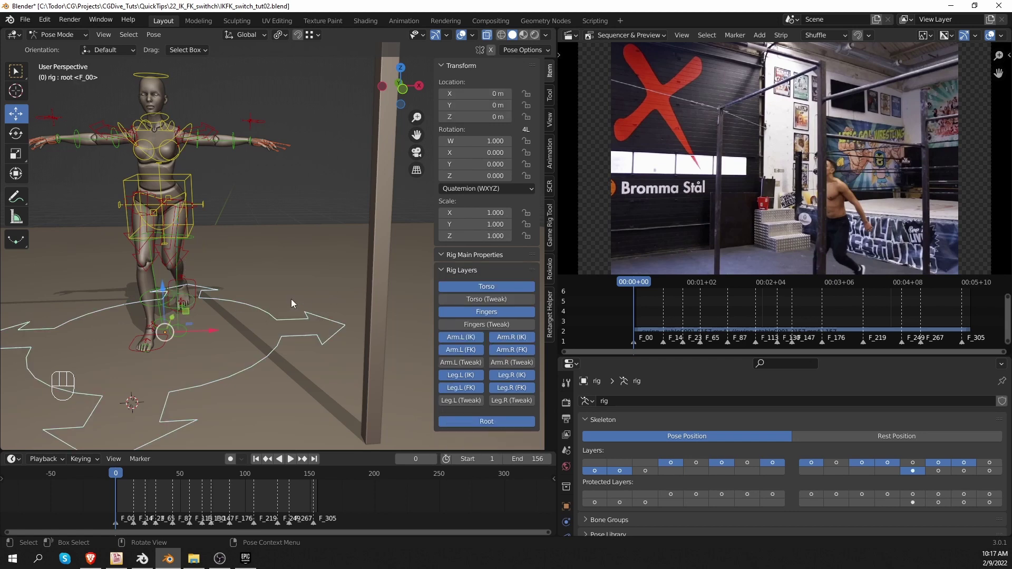
Keyframe the IK-FK property at frame 0 for both hands at 1.000 and both feet at 0.000
left_click(198, 147)
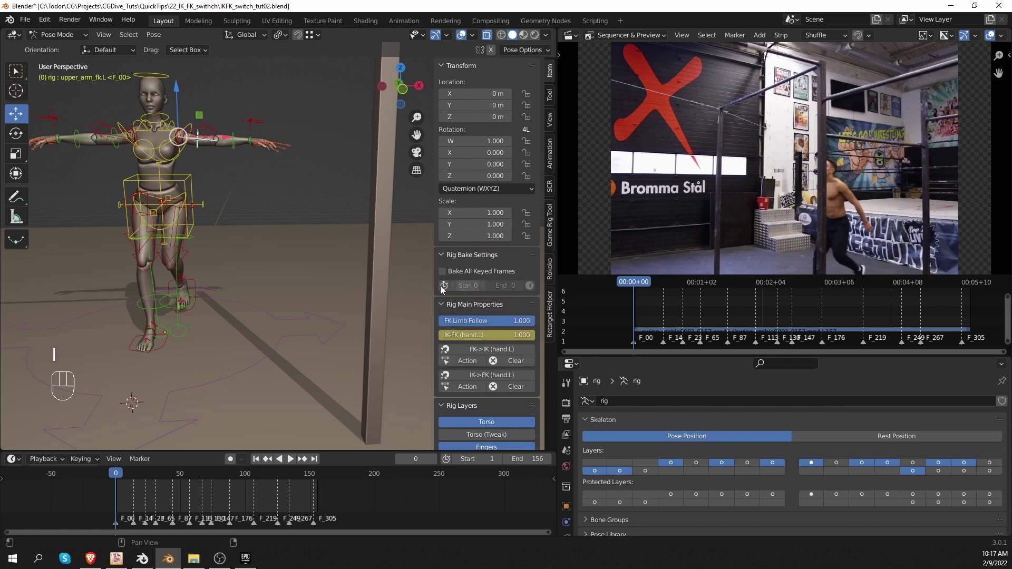
left_click(110, 141)
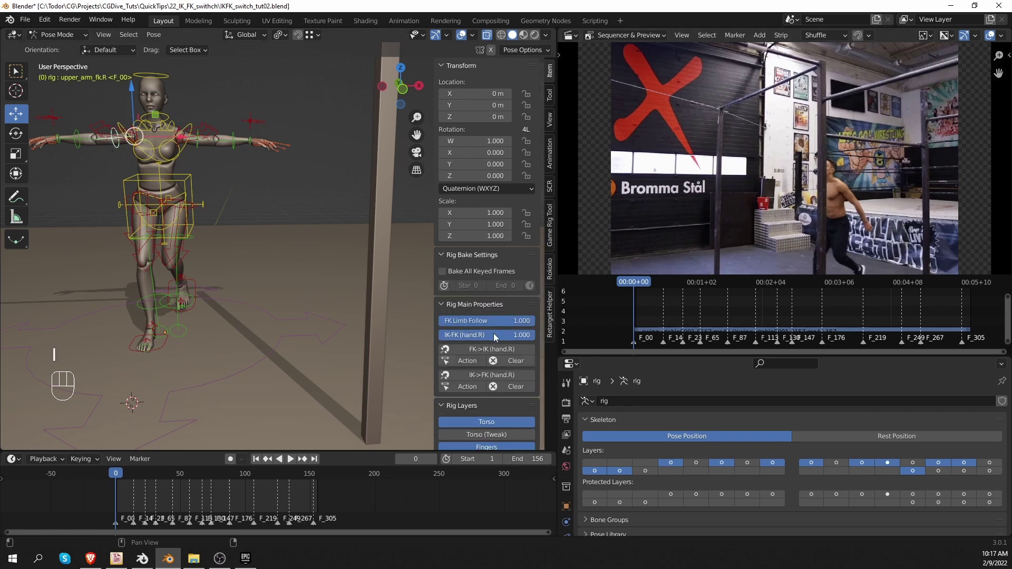
key("i")
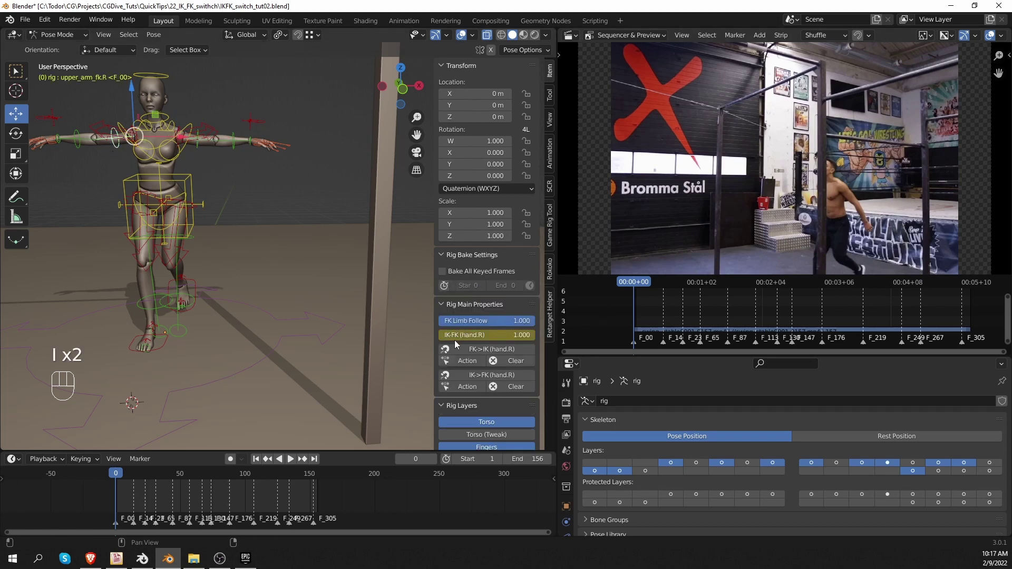
left_click(188, 302)
key("i")
left_click(145, 351)
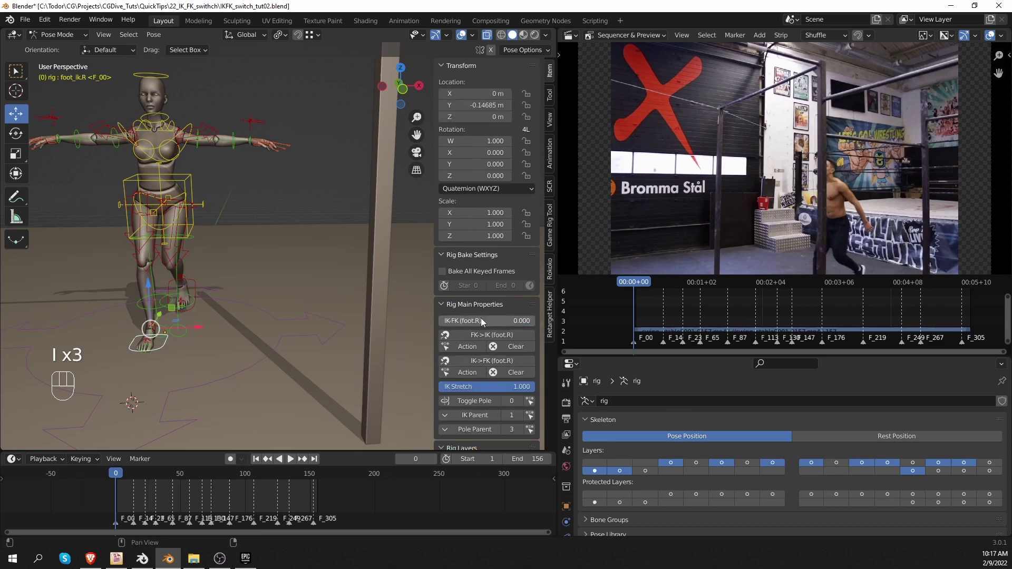
key("i")
With X-axis mirroring on, rotate the left upper arm FK control to bring both arms down beside the body
left_click(199, 142)
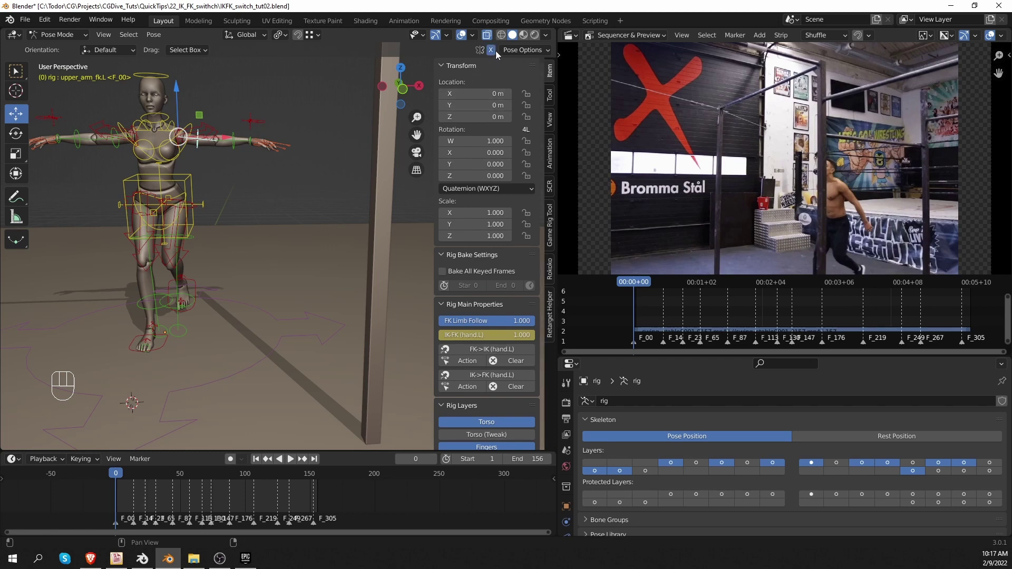
key("r")
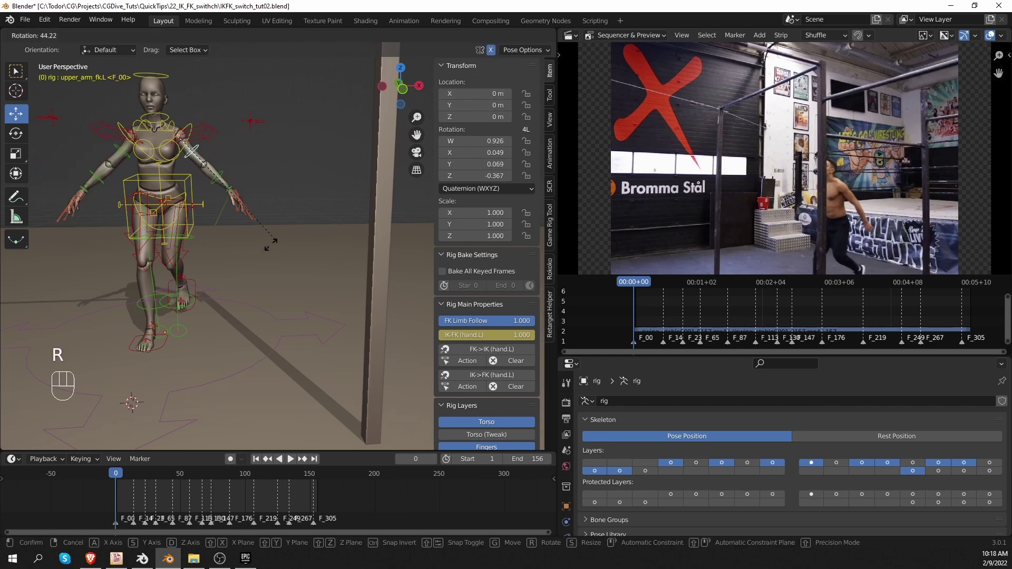
left_click(235, 270)
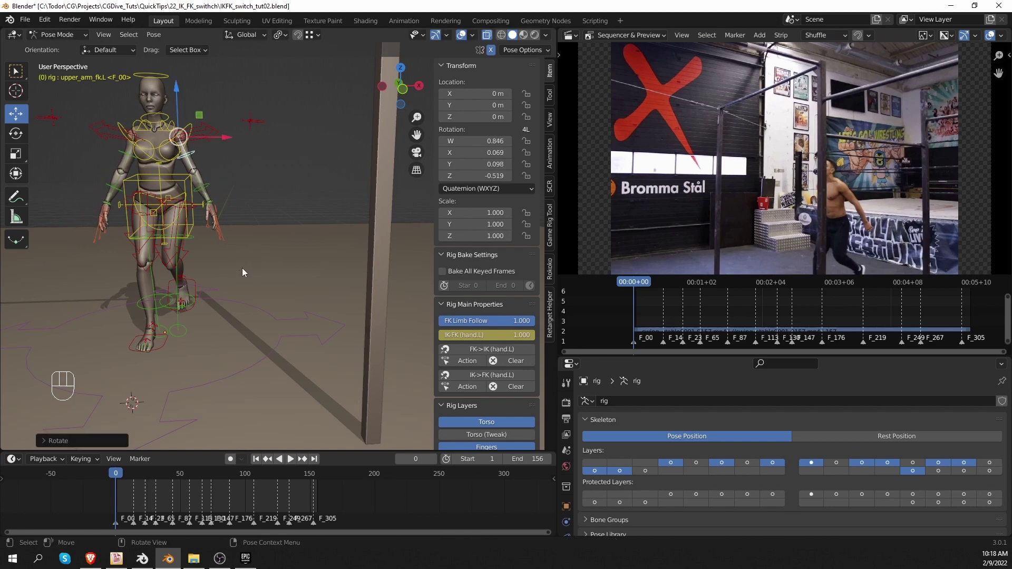
middle_click_drag(264, 245, 194, 236)
key("KP_Decimal")
middle_click_drag(308, 391, 253, 386)
key("r")
left_click(170, 277)
Rotate the left forearm FK control in side view to bend both elbows slightly forward
left_click(168, 274)
key("r")
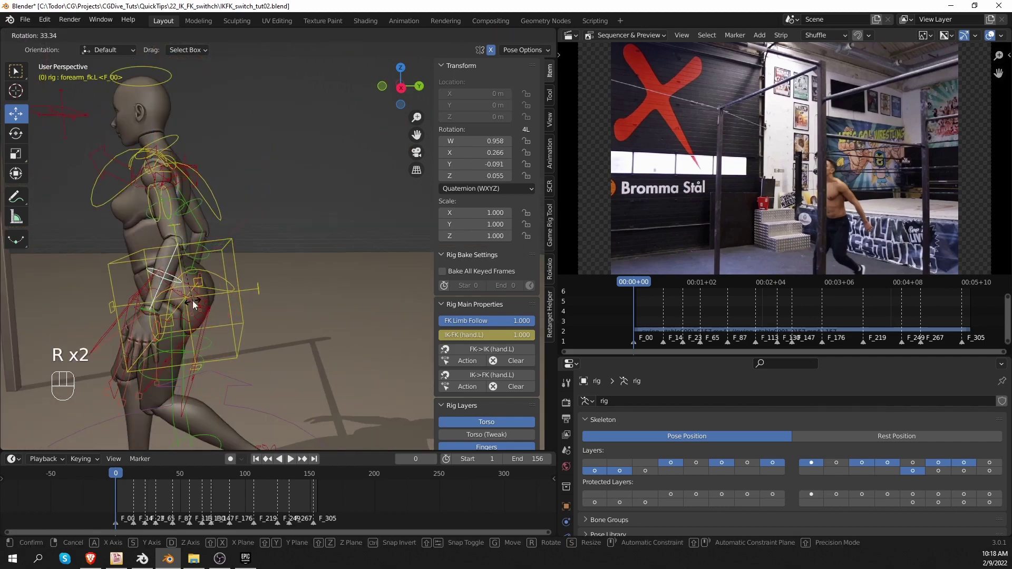
left_click(193, 301)
middle_click_drag(206, 296, 331, 168)
scroll(321, 271, "down", 4)
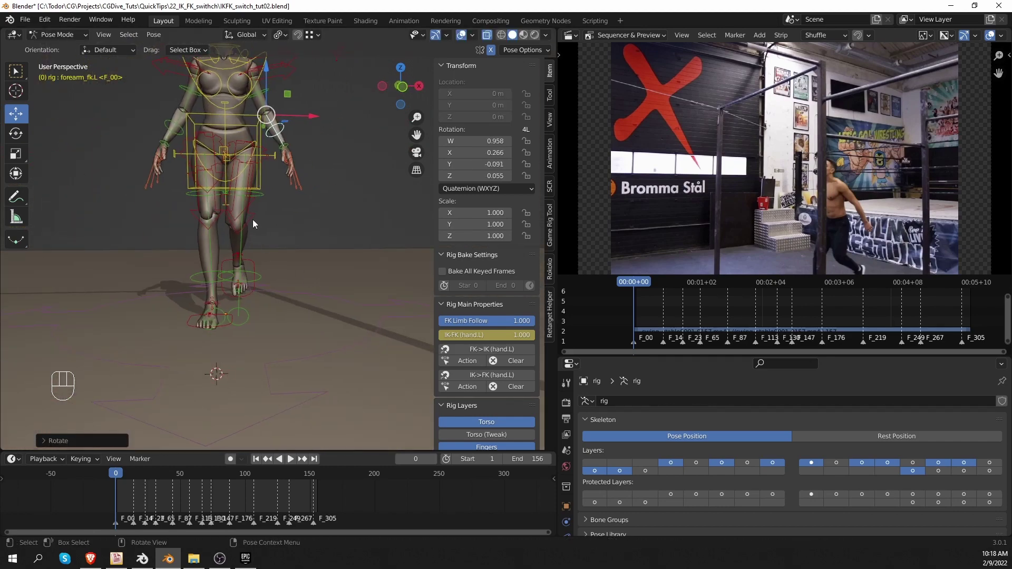
Rotate the left thigh IK control with trackball rotation to adjust the direction of the knee
left_click(251, 220)
key("r")
key("r")
left_click(292, 251)
scroll(292, 251, "down", 6)
middle_click_drag(292, 251, 256, 274)
key("KP_Decimal")
scroll(220, 260, "down", 6)
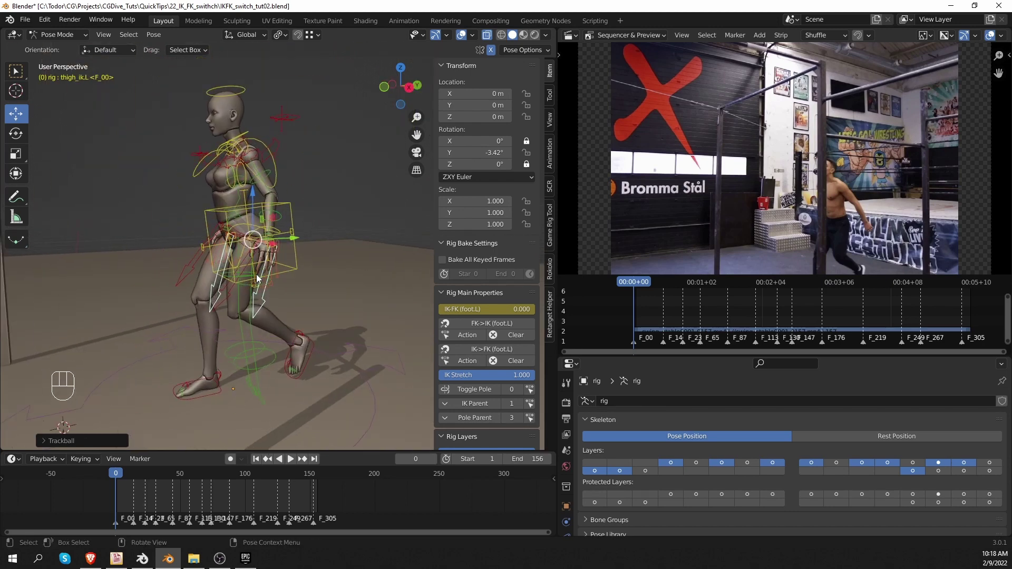
In the right side view, rotate the left upper arm and forearm FK controls to swing the arms behind the body
key("KP_3")
left_click(305, 217)
key("r")
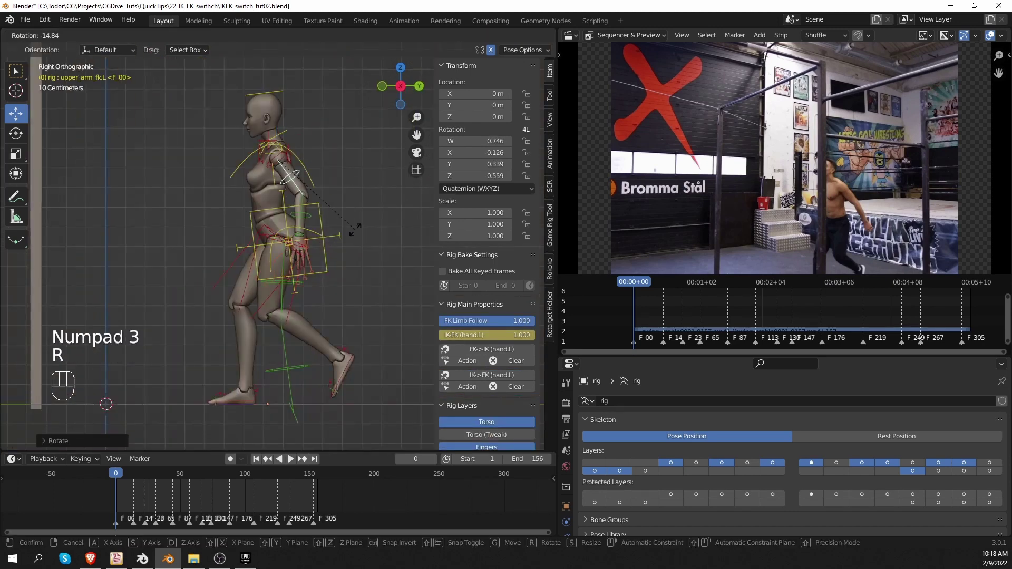
left_click(356, 229)
left_click(304, 215)
key("r")
left_click(337, 227)
Rotate the chest control to lean the upper body and tilt the head control to look up
left_click(314, 181)
key("r")
left_click(309, 164)
scroll(285, 143, "down", 1)
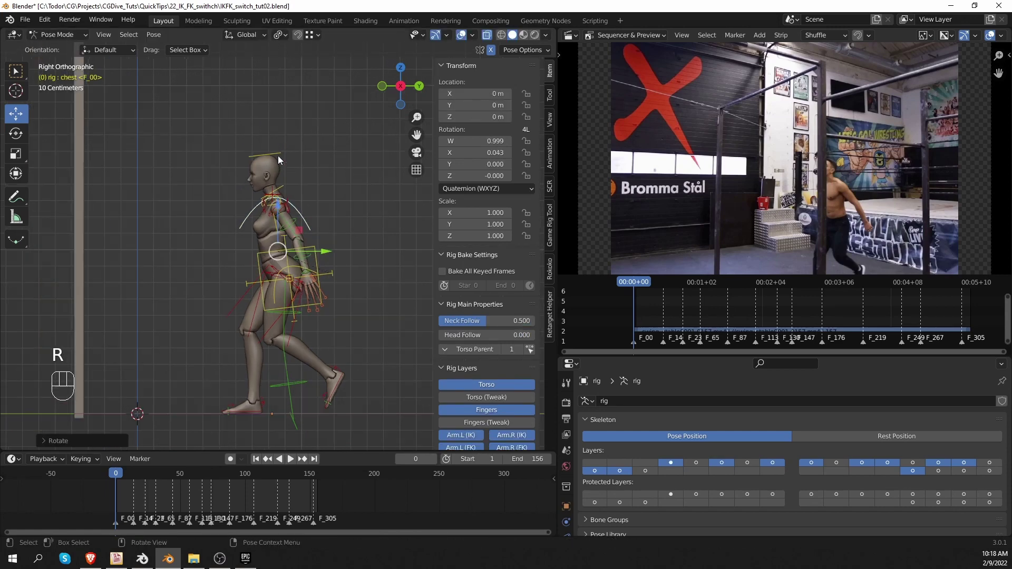
scroll(268, 156, "down", 1)
middle_click_drag(267, 156, 287, 211, "shift")
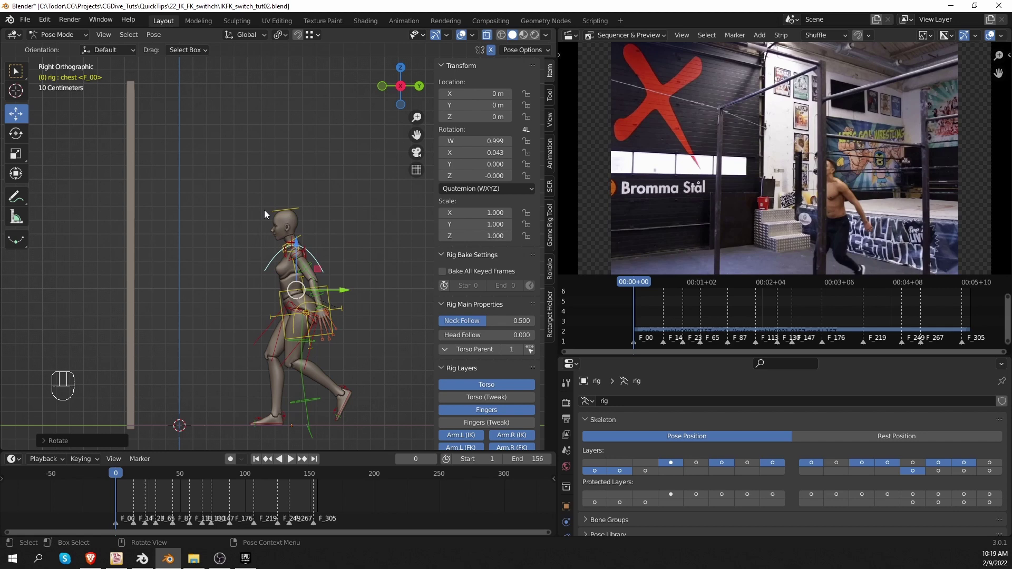
left_click(292, 216)
key("r")
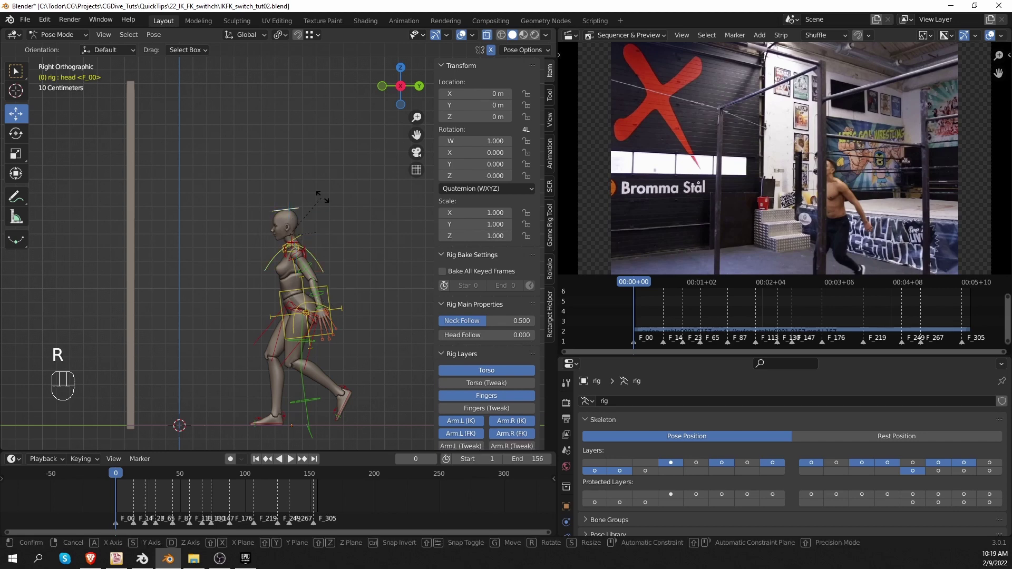
left_click(375, 242)
Move the torso control in side view to about Y 0.056 m and Z -0.106 m
mouse_move(317, 295)
middle_mouse_down()
mouse_move(393, 330)
mouse_move(327, 311)
middle_mouse_up()
middle_click_drag(326, 311, 227, 309, "shift")
key("KP_3")
left_click(210, 290)
scroll(209, 289, "up", 1)
left_click(209, 305)
key("g")
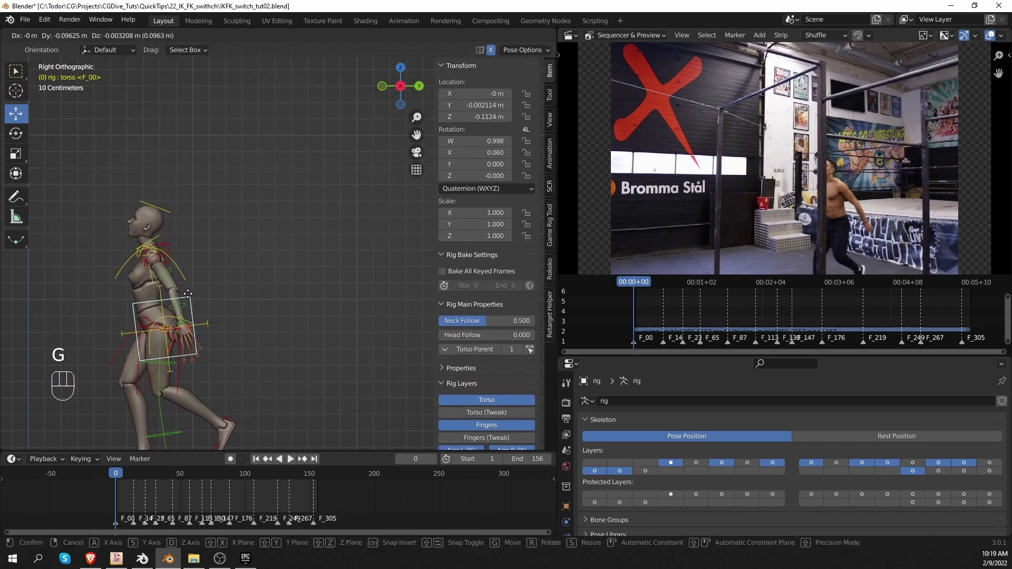
left_click(201, 293)
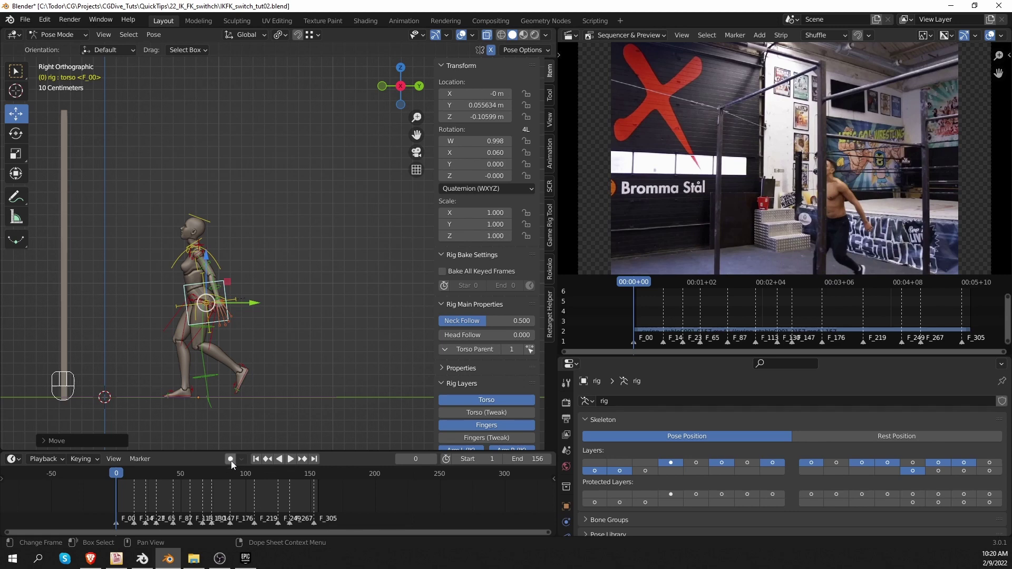
Enable auto keying and lower the torso control to about Z -0.119 m, keying it at frame 0
left_click(232, 460)
scroll(211, 343, "up", 2)
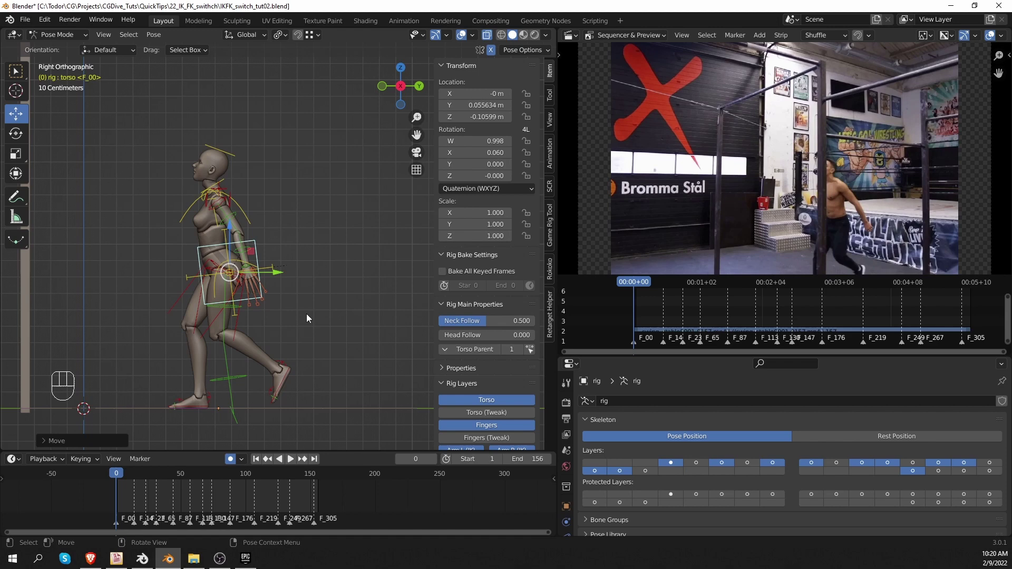
key("g")
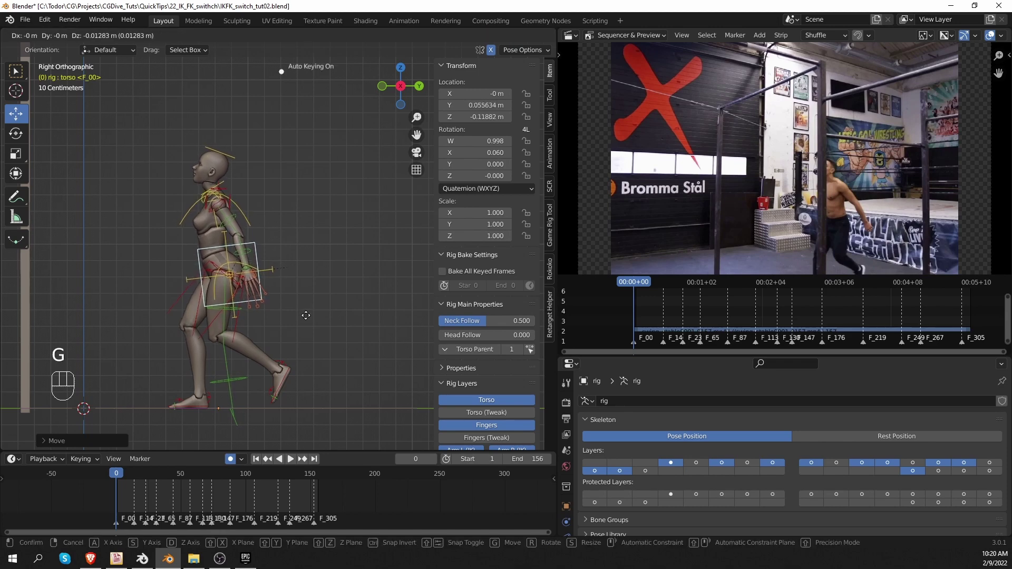
left_click(305, 314)
Turn off X-axis mirroring and shift the right foot IK control to about Y -0.140 m
left_click(205, 404)
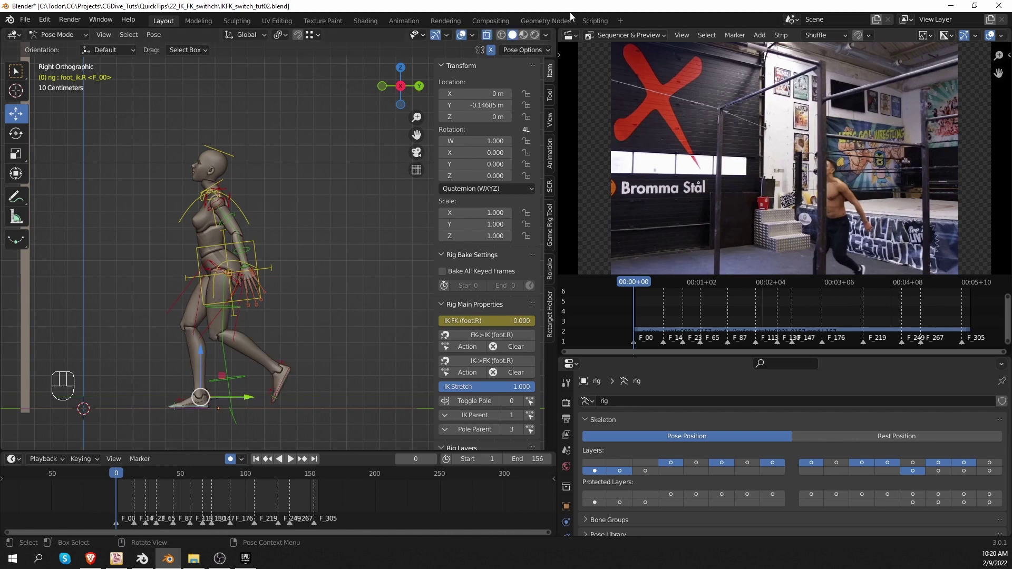
left_click(493, 52)
left_click_drag(243, 397, 243, 397)
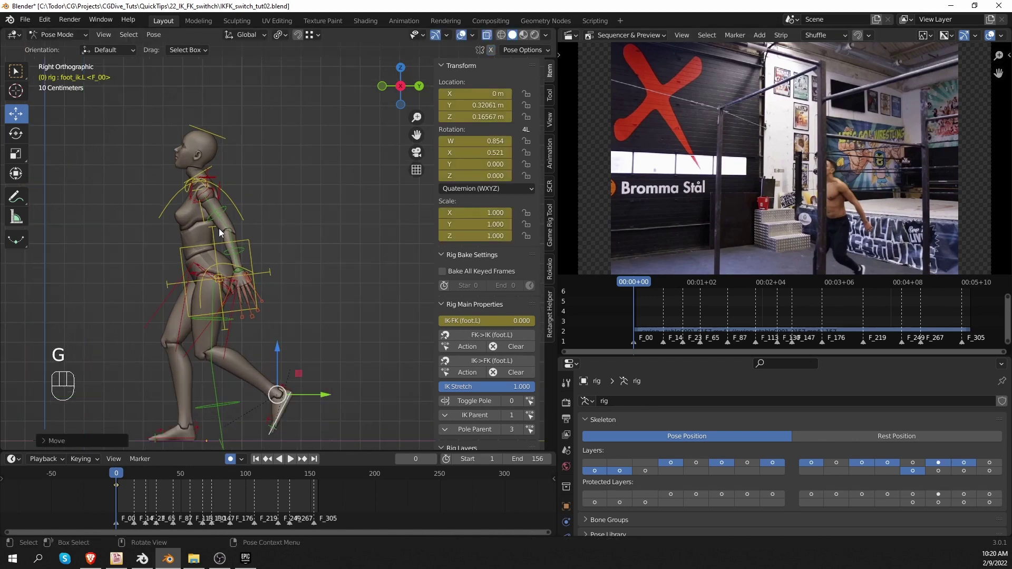
Repose the left arm at frame 0 by rotating its upper arm, forearm and hand FK controls
left_click(218, 214)
key("r")
key("r")
left_click(293, 254)
left_click(236, 250)
key("r")
left_click(268, 264)
left_click(240, 270)
key("r")
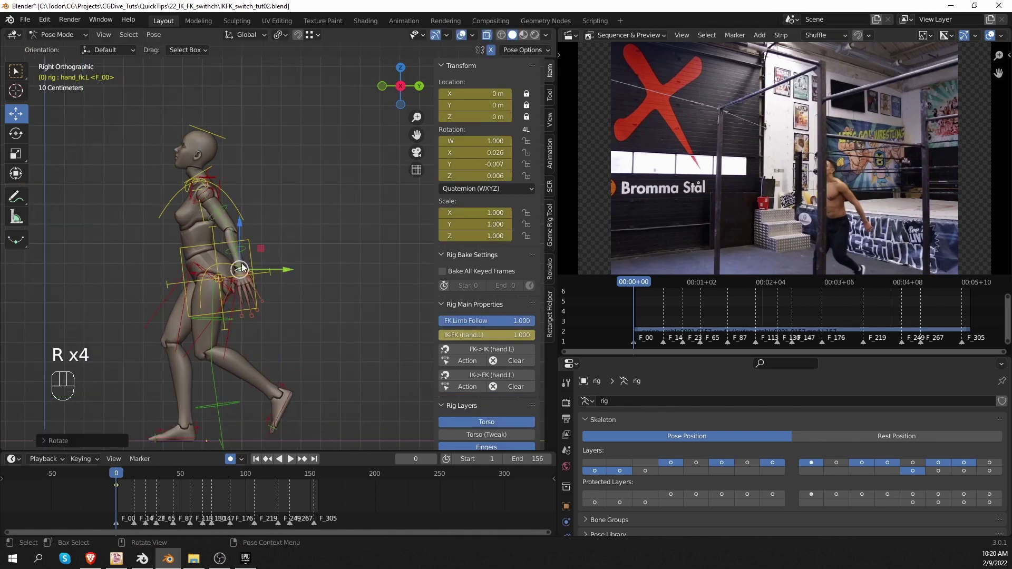
left_click(253, 270)
key("r")
left_click(251, 263)
Refine the upper body's forward lean at frame 0 by rotating the chest and neighbouring torso controls in side view
left_click(211, 167)
key("r")
left_click(214, 174)
left_click(222, 190)
key("r")
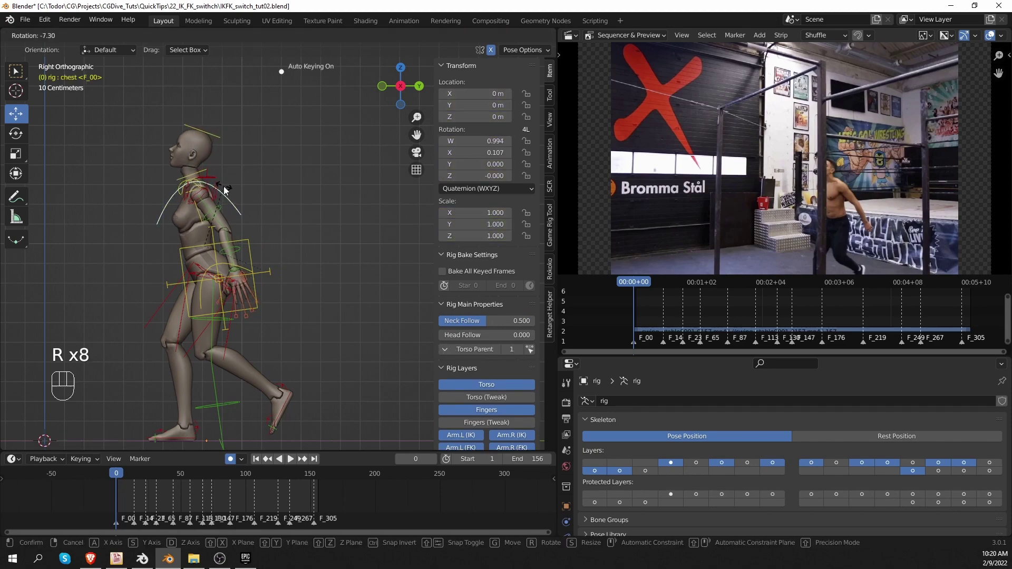
left_click(224, 191)
scroll(260, 316, "down", 2)
left_click(242, 223)
key("r")
left_click(246, 219)
Rotate the left shoulder control at frame 0 to about X -5.27°, Y 6.17° and Z 4.49°
middle_click_drag(246, 219, 348, 264)
left_click(202, 186)
key("r")
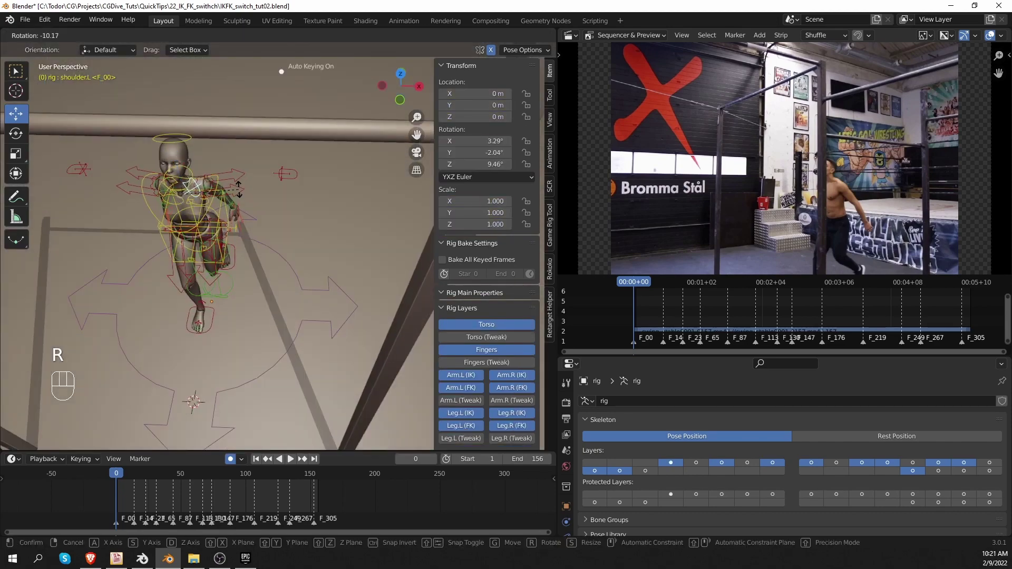
left_click(238, 190)
middle_click_drag(239, 190, 244, 140)
key("r")
left_click(249, 197)
Hide the viewport overlays and compare the frame 0 pose with the reference video
middle_click_drag(337, 226, 404, 209)
key("z")
scroll(270, 258, "down", 2)
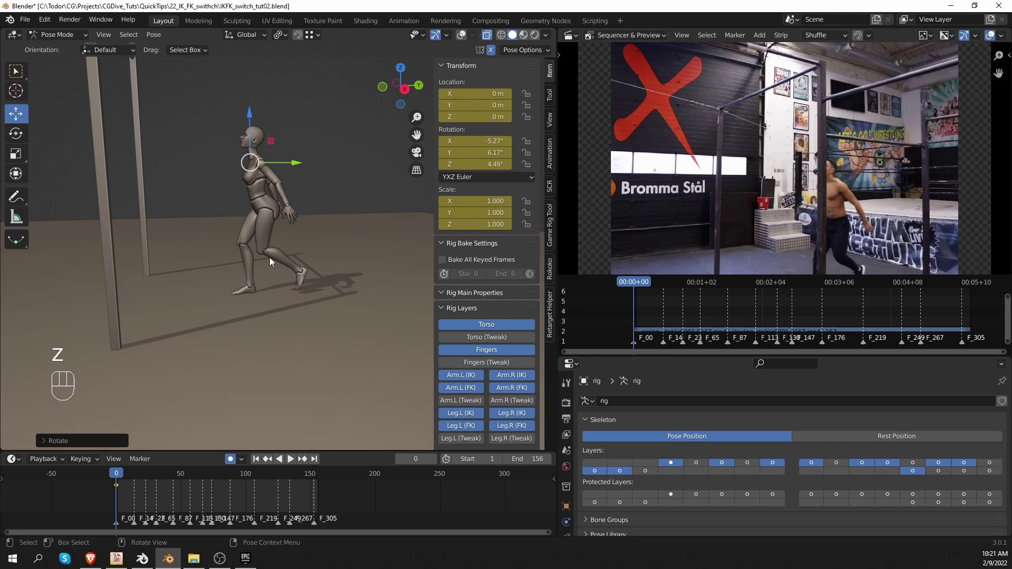
middle_click_drag(270, 257, 258, 251)
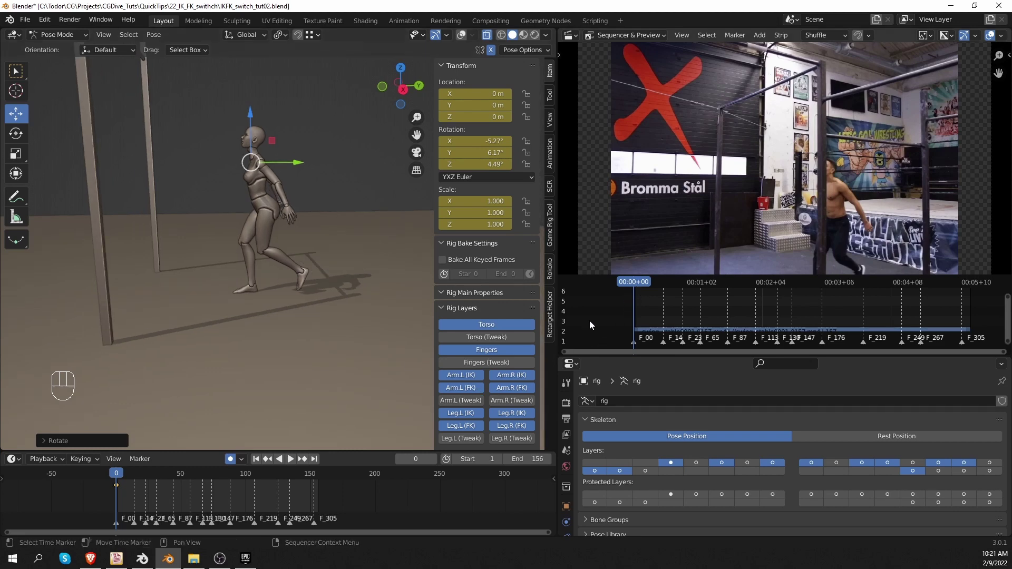
At frame 14, use the right foot IK control with X-axis mirroring to key both feet side by side at about Y -0.140 m
left_click(662, 287)
key("KP_3")
key("shift+alt+z")
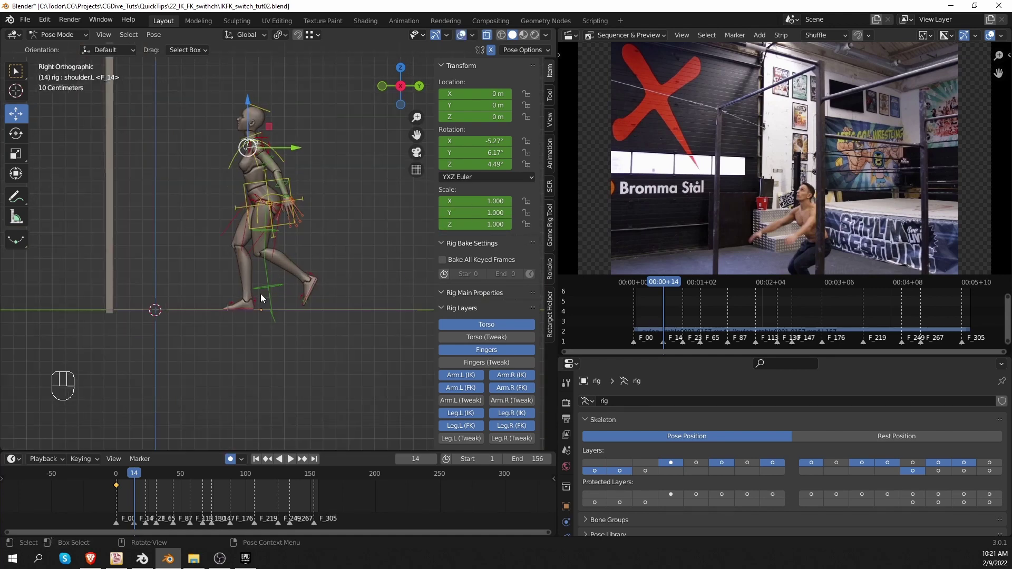
left_click(252, 309)
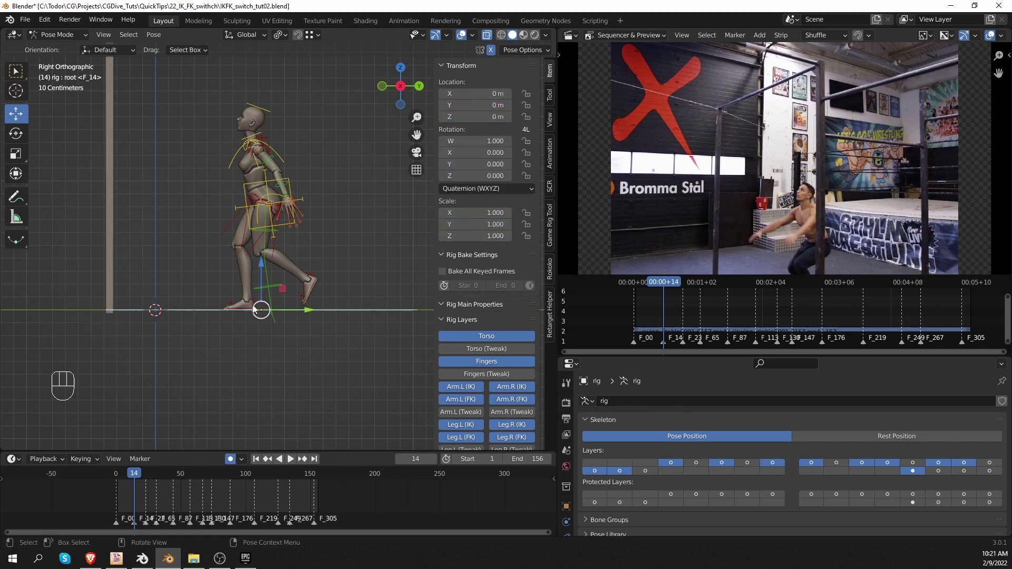
scroll(325, 291, "up", 2)
key("g")
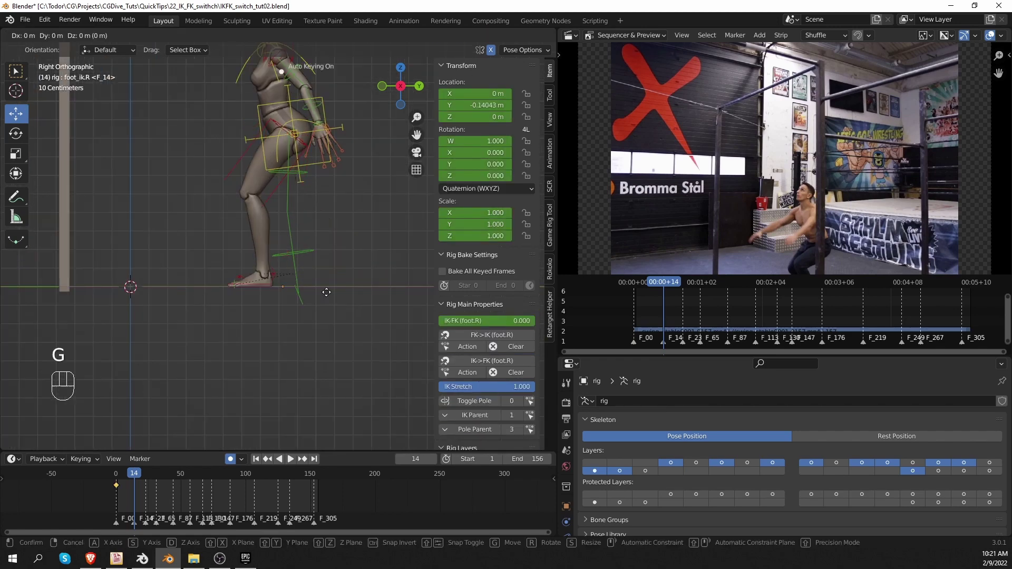
key("g")
left_click(326, 292)
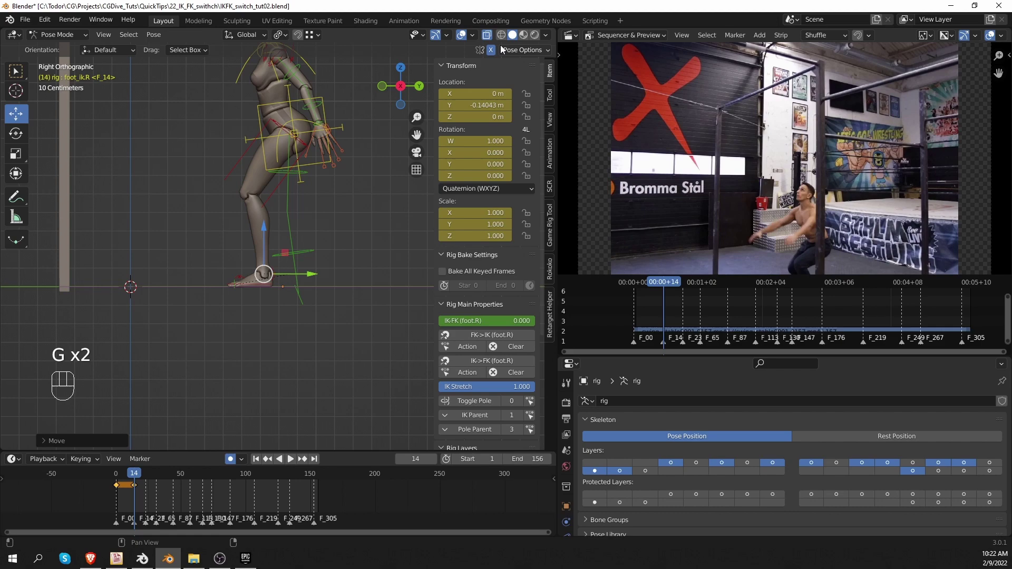
Lower the torso control at frame 14 to about Y -0.036 m and Z -0.379 m for the crouch
left_click(328, 104)
key("g")
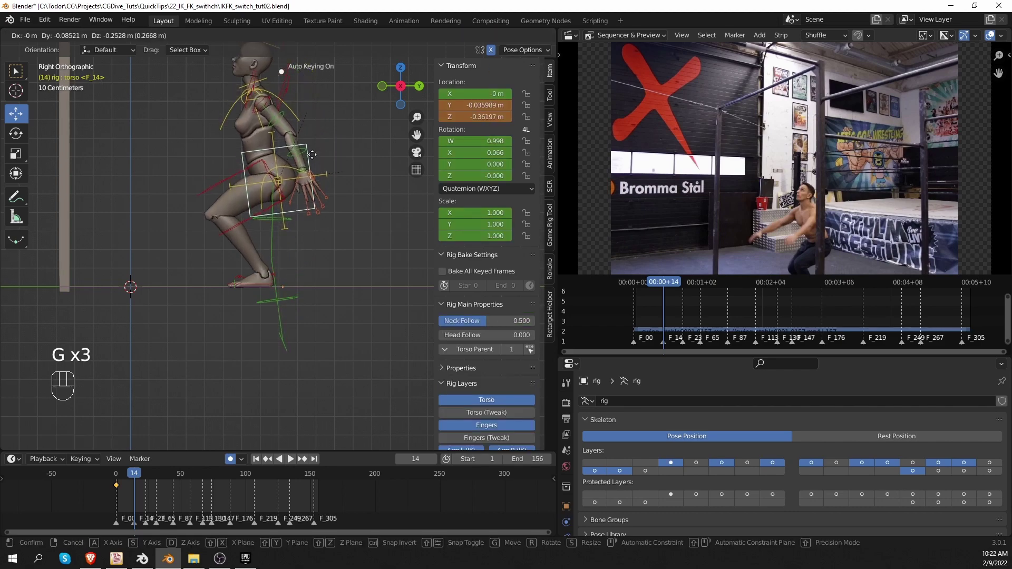
left_click(312, 154)
Swing both arms forward at frame 14 by rotating the left upper arm FK control with mirroring on
left_click(279, 124)
key("r")
left_click(236, 139)
key("r")
key("r")
left_click(205, 96)
middle_click_drag(209, 101, 256, 140)
key("r")
left_click(264, 132)
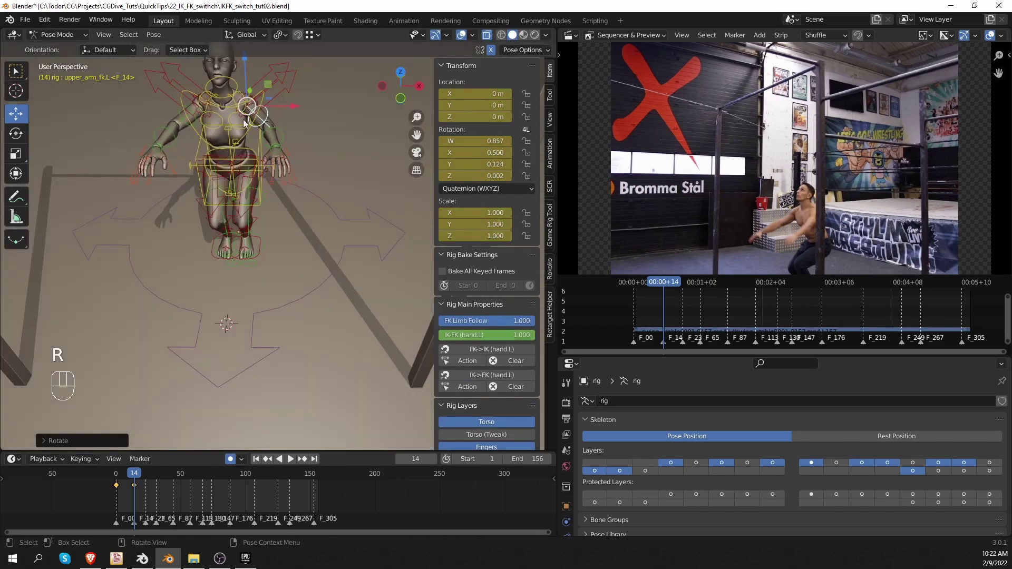
Clear and redo the left shoulder's rotation, and rotate the left upper arm FK control to aim the arms forward
left_click(250, 96)
middle_click_drag(250, 98, 244, 150)
key("alt+r")
key("r")
key("r")
left_click(337, 182)
key("r")
left_click(301, 182)
left_click(244, 149)
key("r")
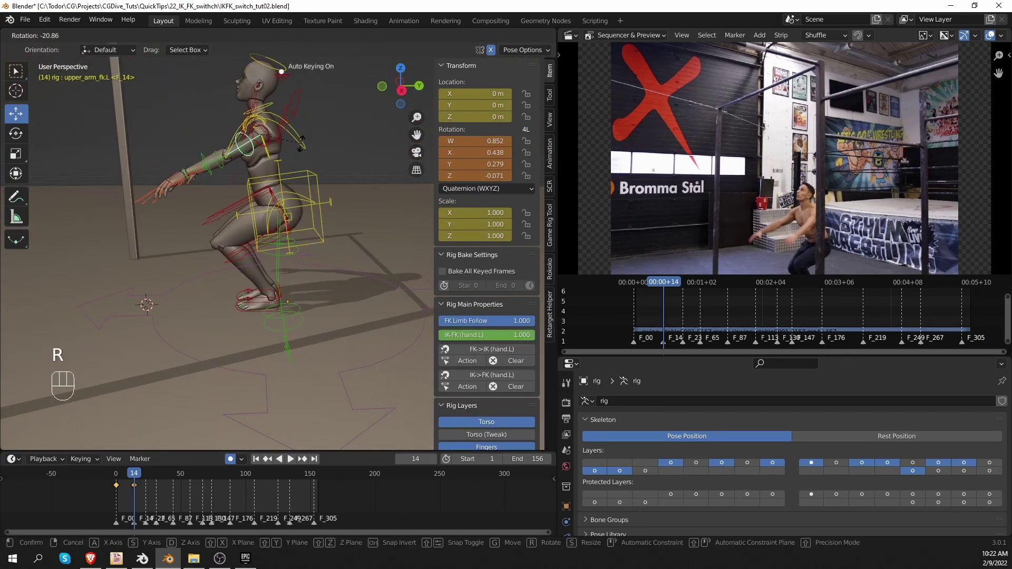
left_click(321, 196)
Adjust the head control's tilt in side view at frame 14 so the character looks up toward the bar
left_click(286, 69)
key("KP_3")
scroll(293, 69, "up", 3)
key("r")
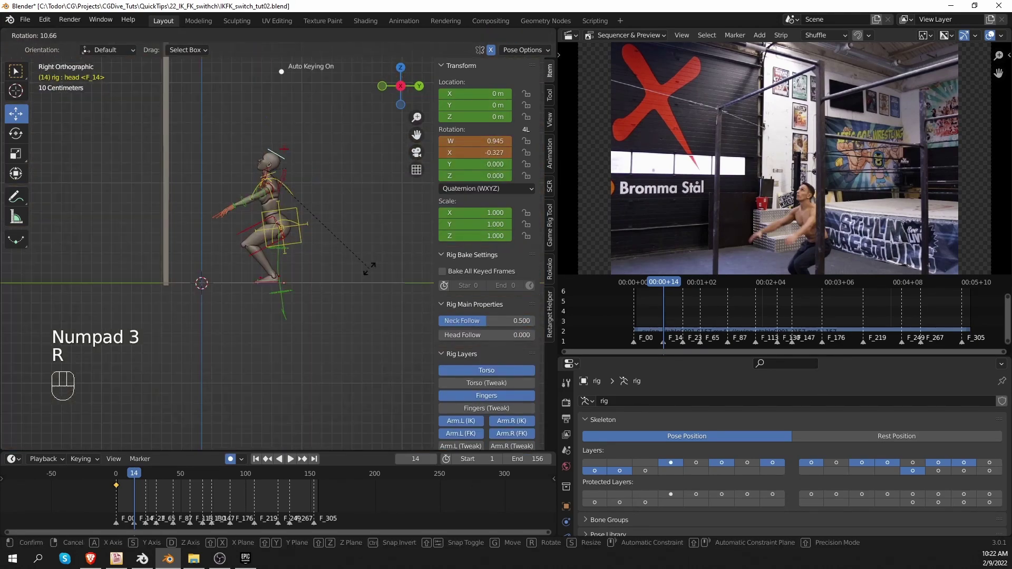
left_click(369, 264)
left_click(267, 98)
key("r")
left_click(334, 249)
Rotate the chest and torso controls in side view to lean the crouching body forward
left_click(297, 167)
key("r")
left_click(326, 185)
left_click(308, 205)
key("r")
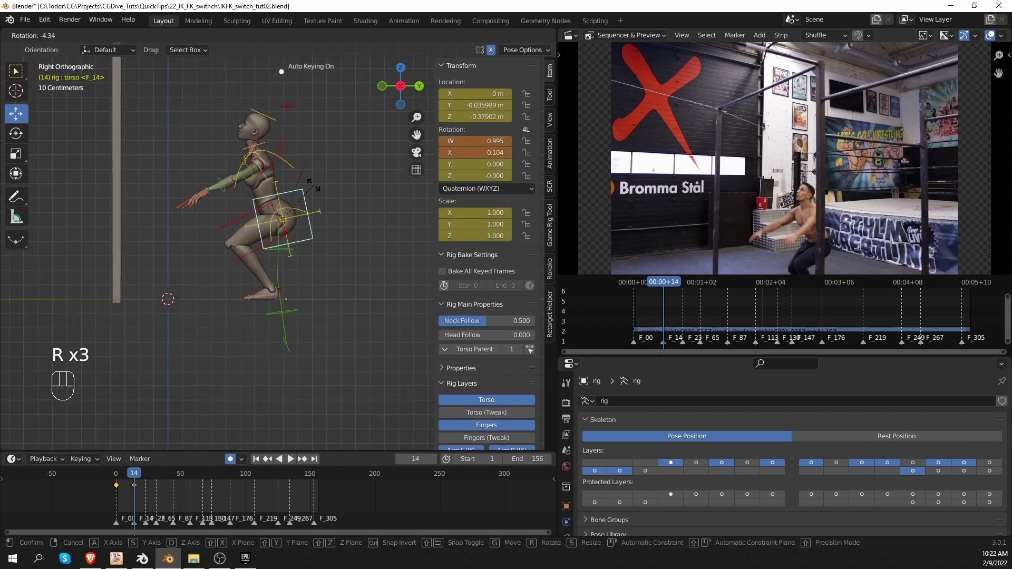
left_click(324, 189)
left_click(309, 208)
key("r")
left_click(327, 199)
Raise and align both outstretched arms at frame 14 by rotating the left upper arm FK control from two views
left_click(256, 171)
key("r")
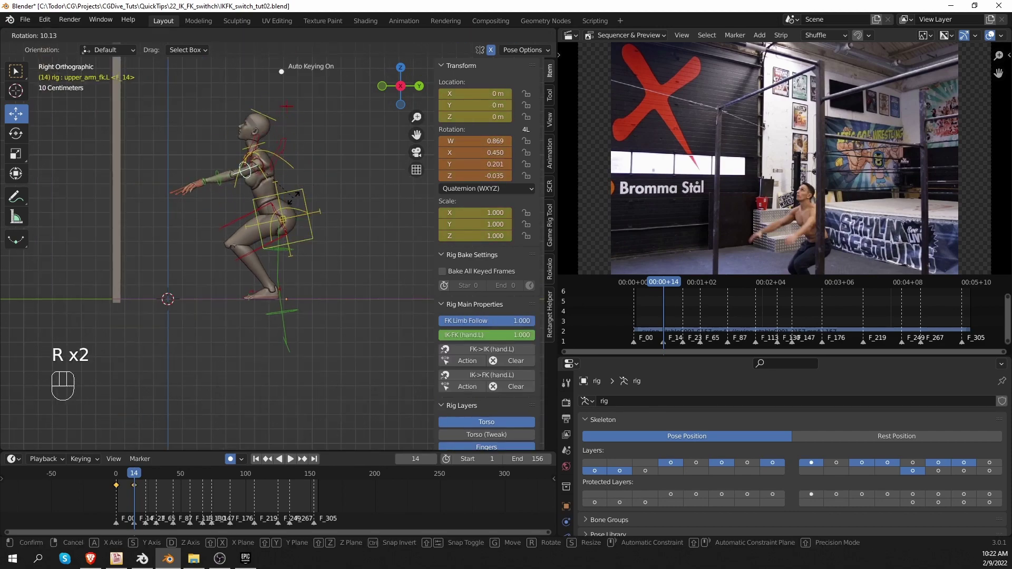
left_click(228, 185)
middle_click_drag(228, 185, 347, 232)
scroll(347, 232, "down", 5)
key("r")
left_click(310, 182)
middle_click_drag(311, 191, 221, 150)
scroll(221, 151, "down", 4)
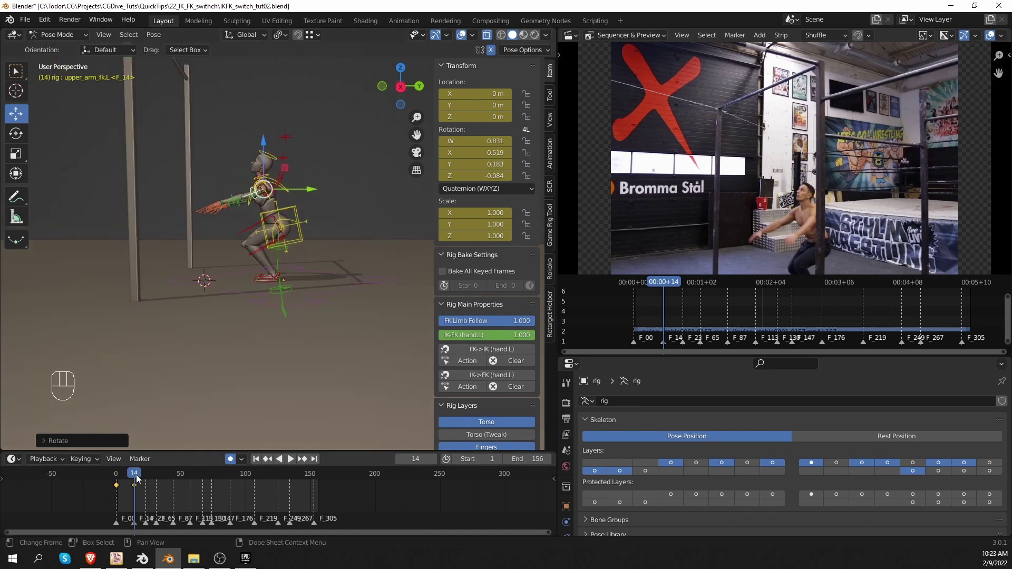
Go to frame 23 and move the torso control up and toward the bar in side view to straighten the legs
left_click_drag(136, 477, 145, 477)
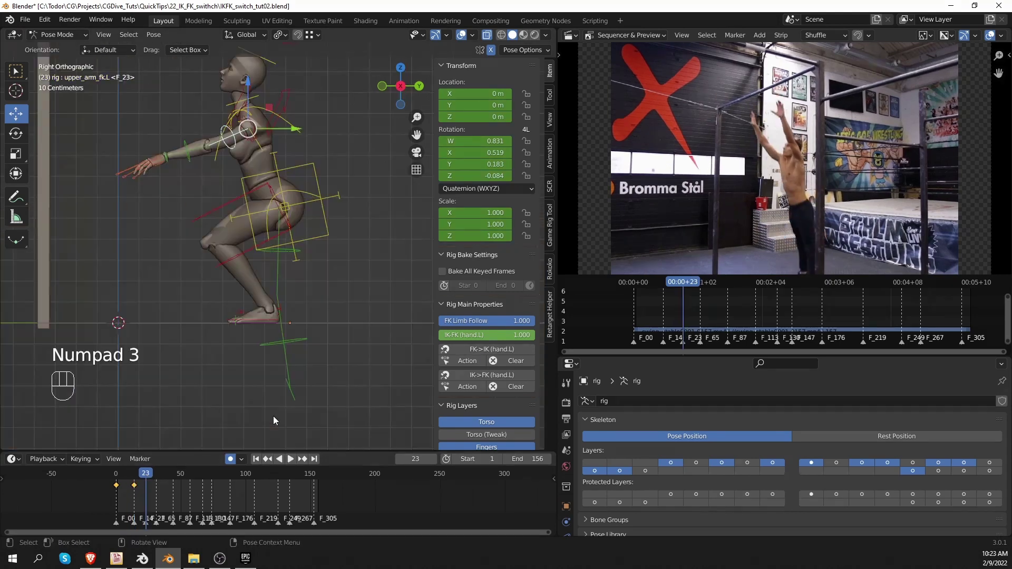
key("KP_3")
left_click(312, 239)
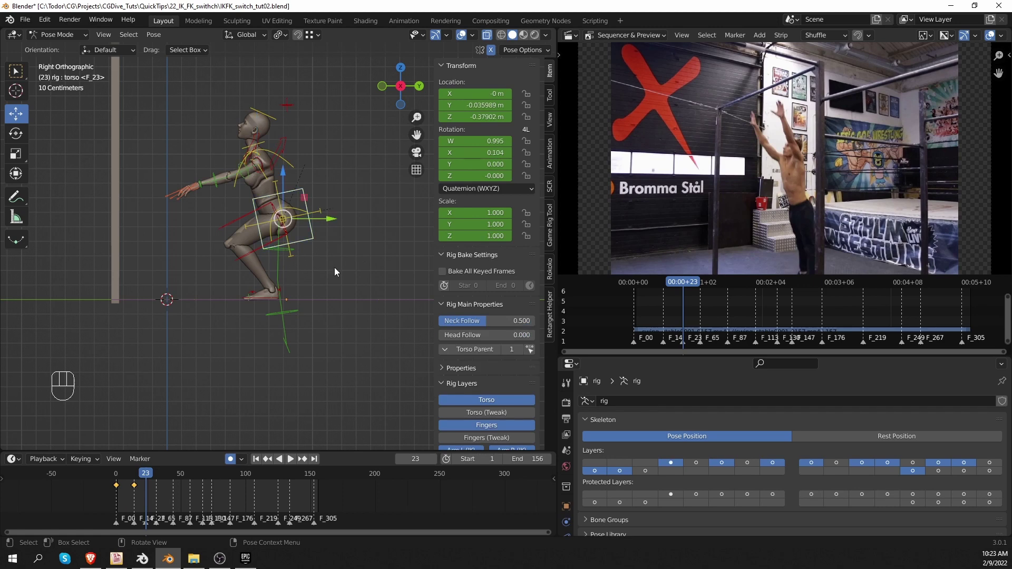
key("g")
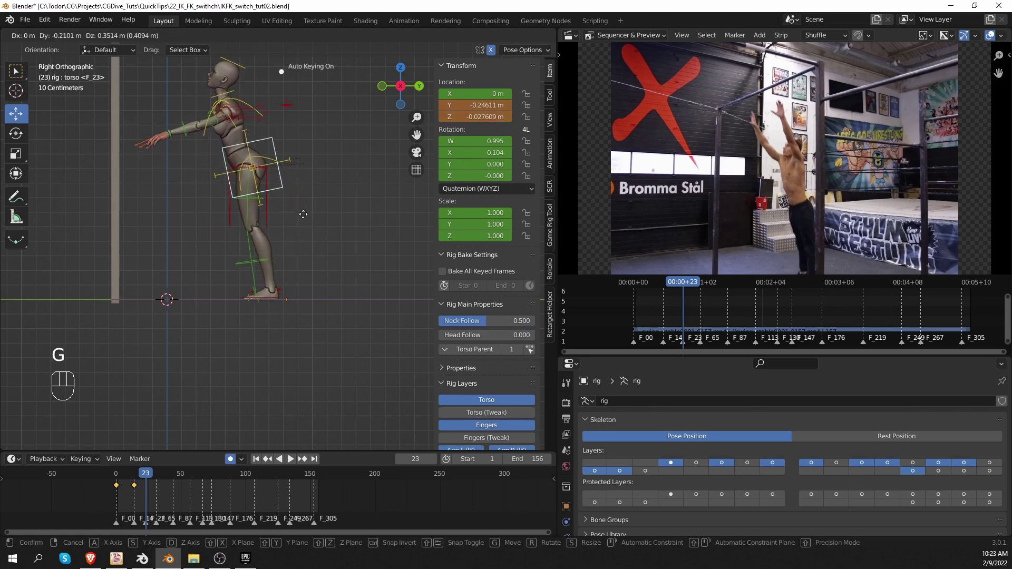
left_click(304, 211)
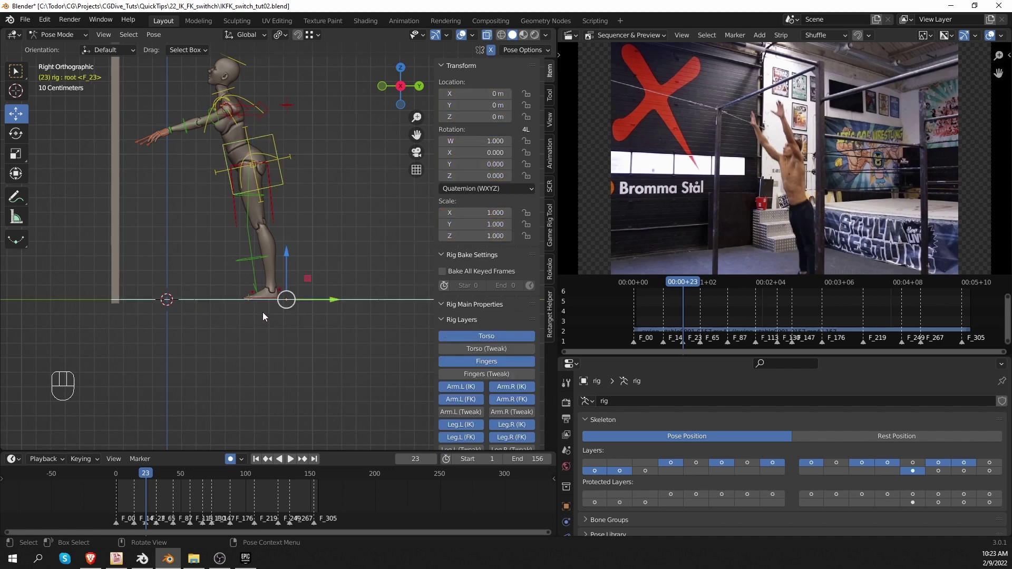
Select the left foot IK control and set its IK Stretch to 0.000
middle_click_drag(262, 312, 308, 340)
left_click(275, 288)
scroll(277, 289, "up", 4)
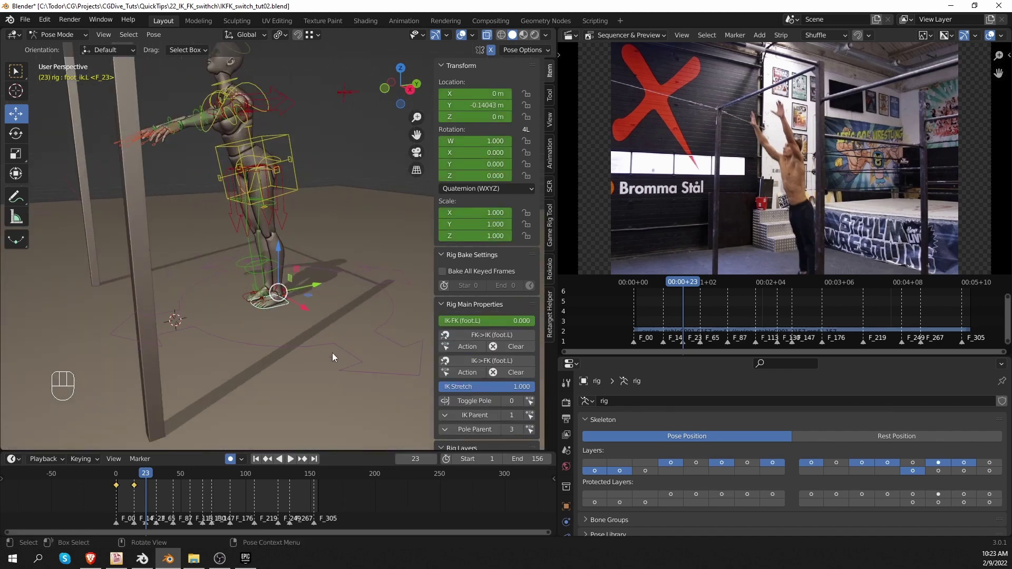
scroll(474, 352, "down", 4)
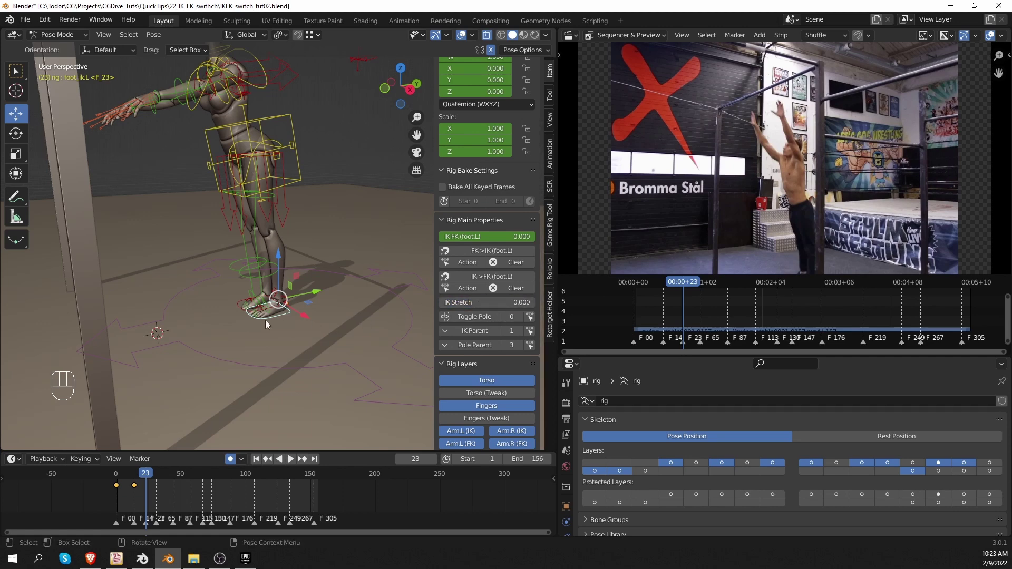
Set IK Stretch to 0.000 for the right foot IK control and the left upper arm IK control
left_click(239, 303)
left_click_drag(519, 304, 439, 304)
middle_click_drag(329, 204, 356, 285, "shift")
left_click(323, 176)
middle_click_drag(389, 256, 375, 248)
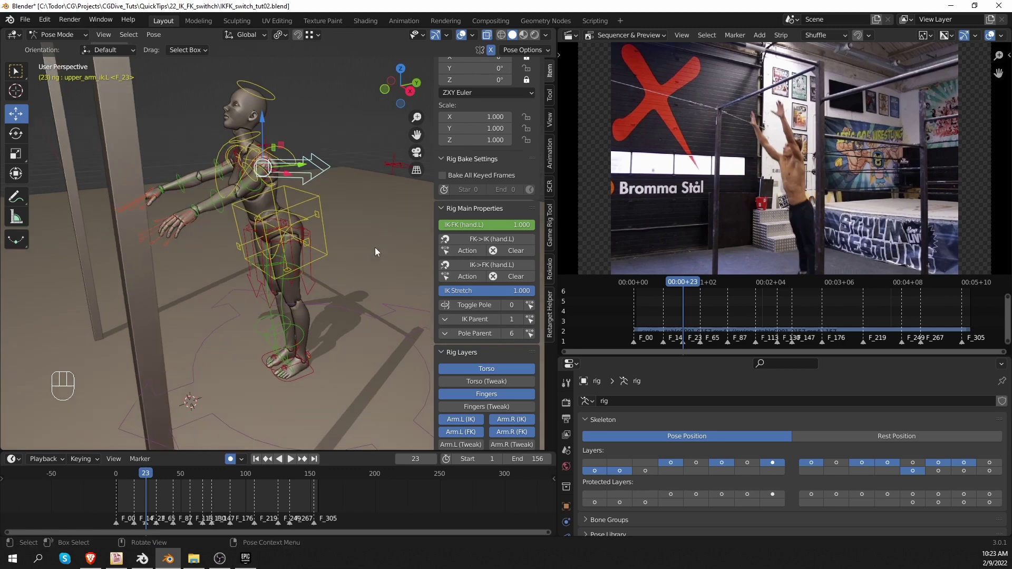
left_click_drag(522, 291, 437, 291)
middle_click_drag(122, 167, 106, 135)
left_click(173, 148)
Reposition the torso control at frame 23 in side view to set the hip height over the legs
left_click(176, 245)
key("KP_3")
key("KP_3")
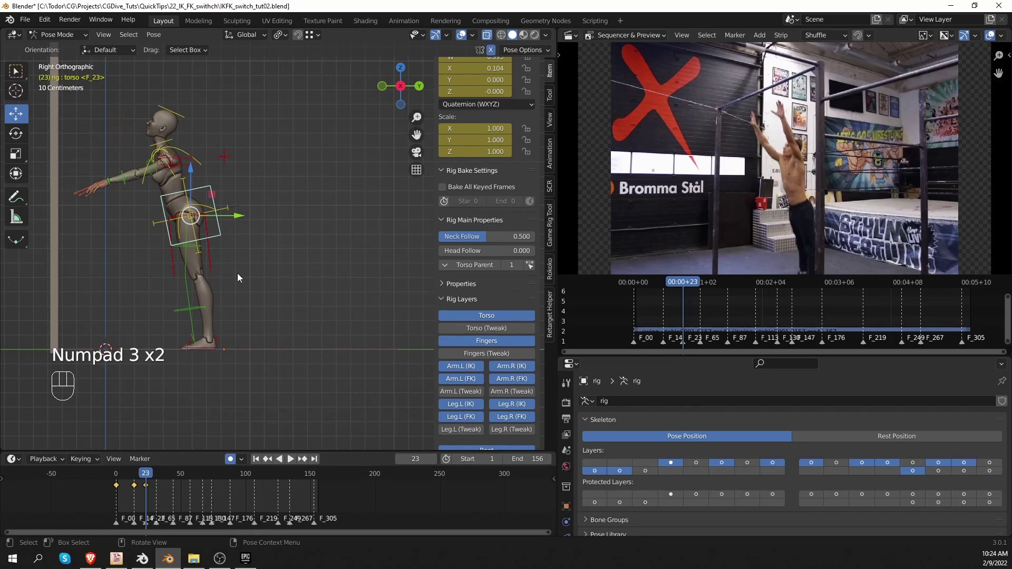
key("g")
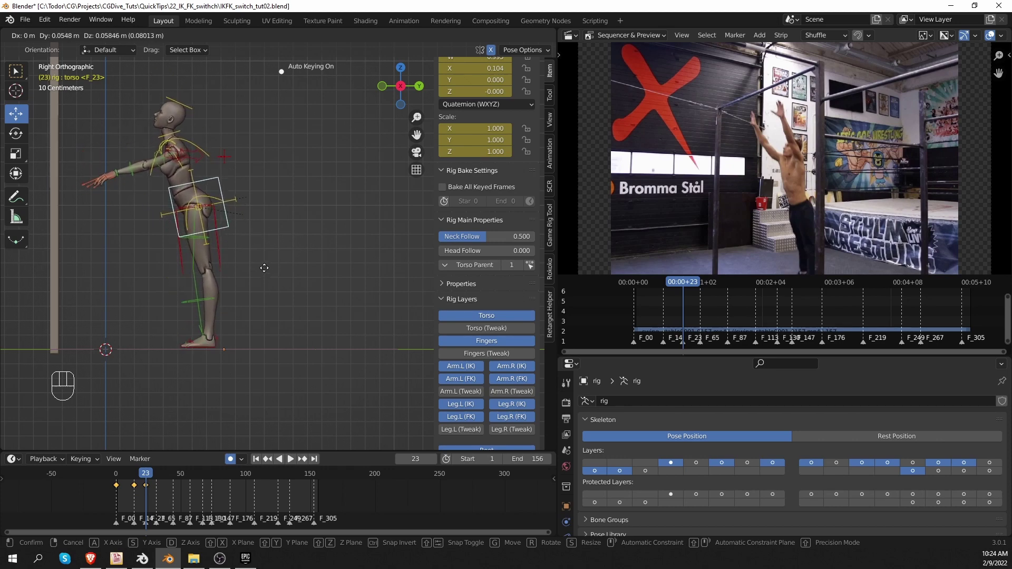
left_click(262, 269)
scroll(264, 270, "up", 2)
key("g")
left_click(297, 311)
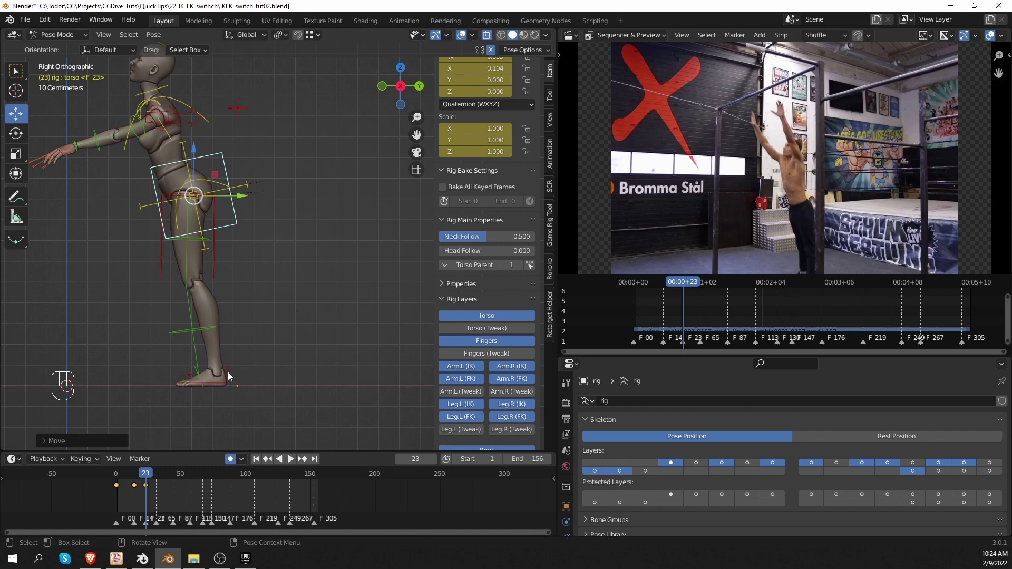
Rotate the left heel IK control about 53° in side view to raise the character onto the toes
left_click(228, 371)
scroll(227, 372, "up", 1)
middle_click_drag(228, 371, 248, 363, "shift")
left_click_drag(249, 363, 286, 372)
right_click(286, 372)
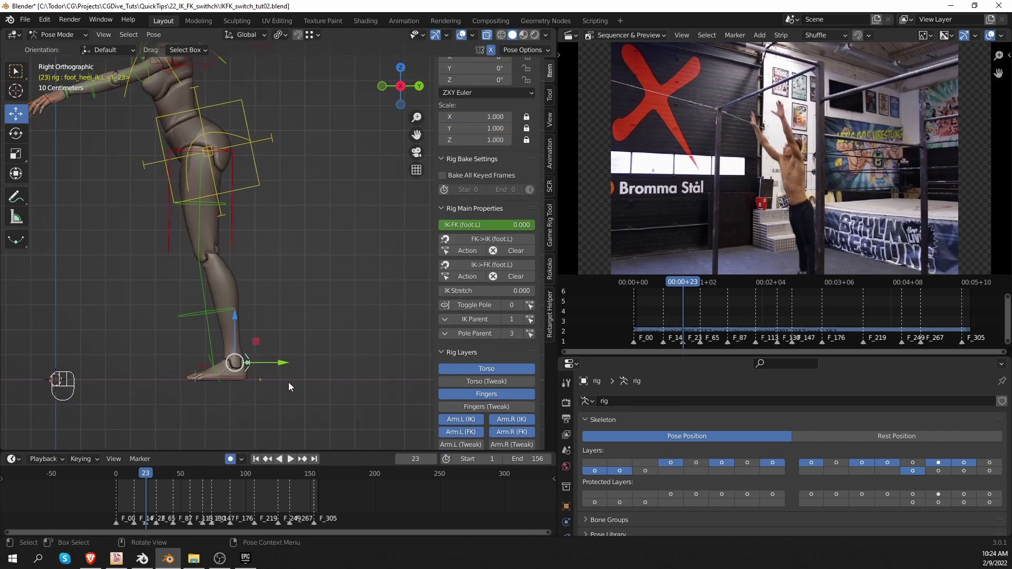
key("r")
left_click(275, 338)
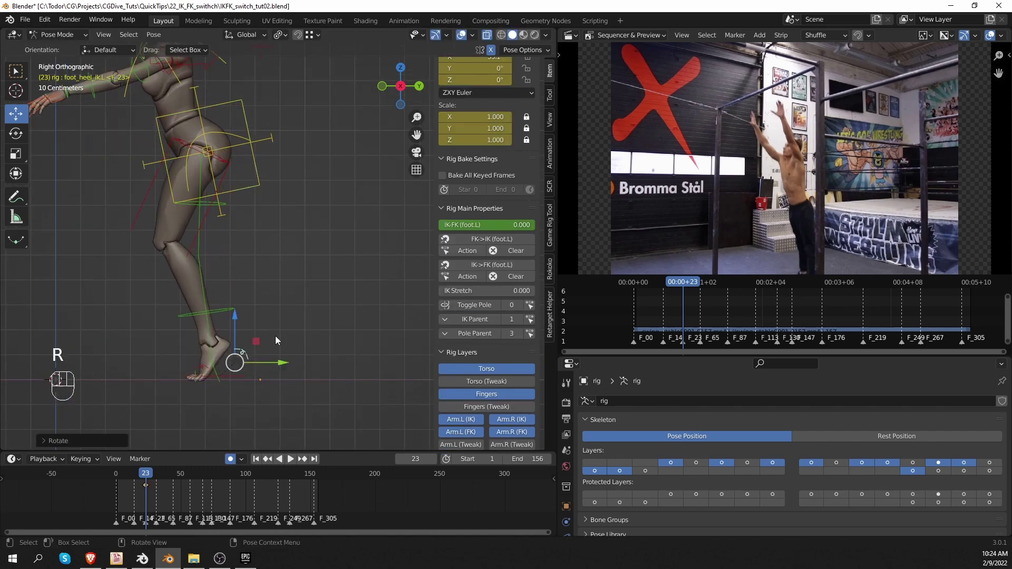
Move the torso control up and toward the bar to straighten the legs over the raised heels
left_click(261, 182)
key("g")
left_click(237, 156)
key("g")
left_click(239, 156)
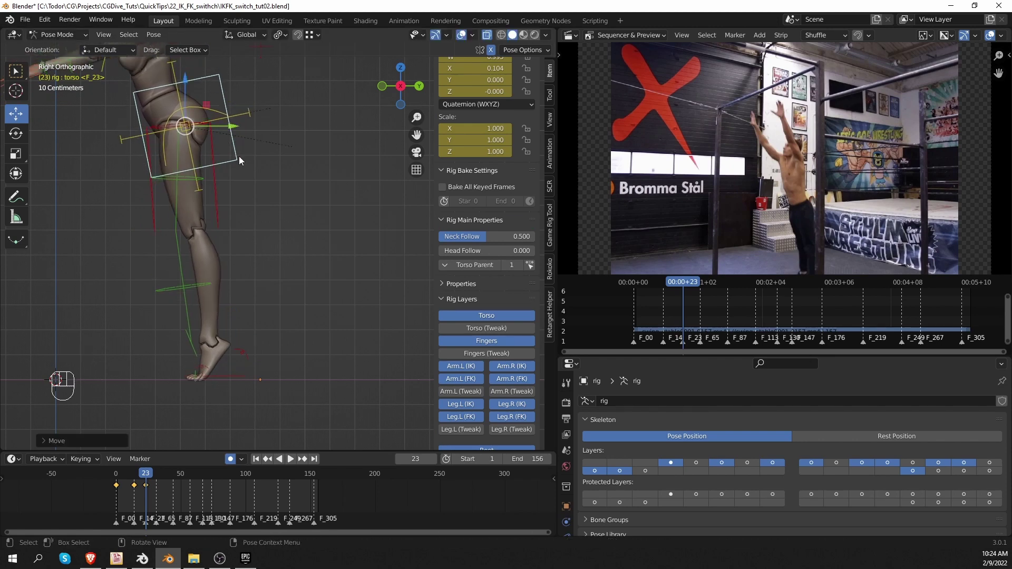
Rotate the left upper arm FK control in side view to raise the arms overhead toward the bar
scroll(240, 160, "down", 2)
middle_click_drag(248, 188, 261, 242, "shift")
left_click(186, 162)
key("r")
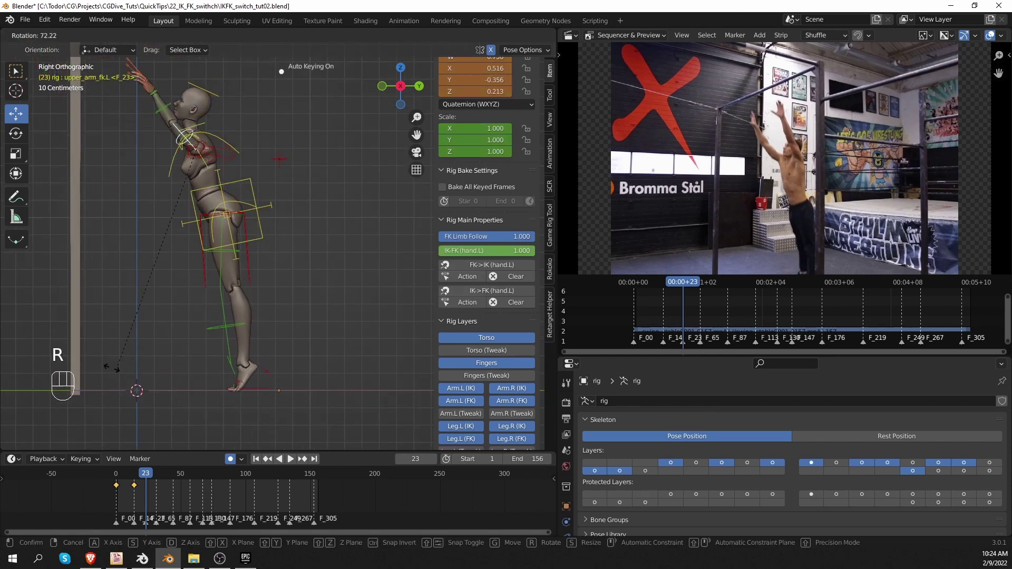
left_click(22, 447)
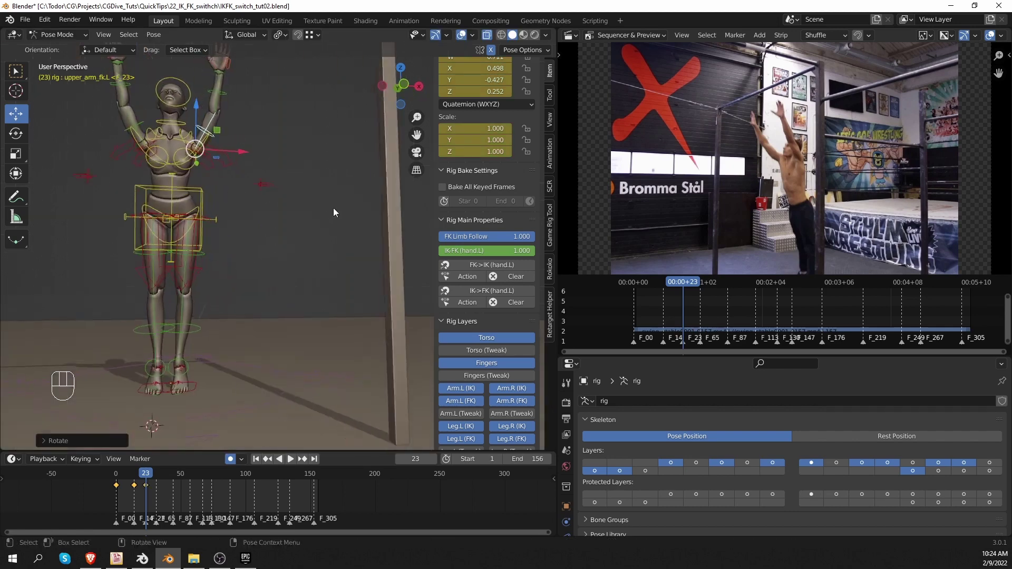
Clear the left shoulder control's rotation and rotate it upward to lift the shoulders with the raised arms
left_click(201, 143)
key("alt+r")
key("r")
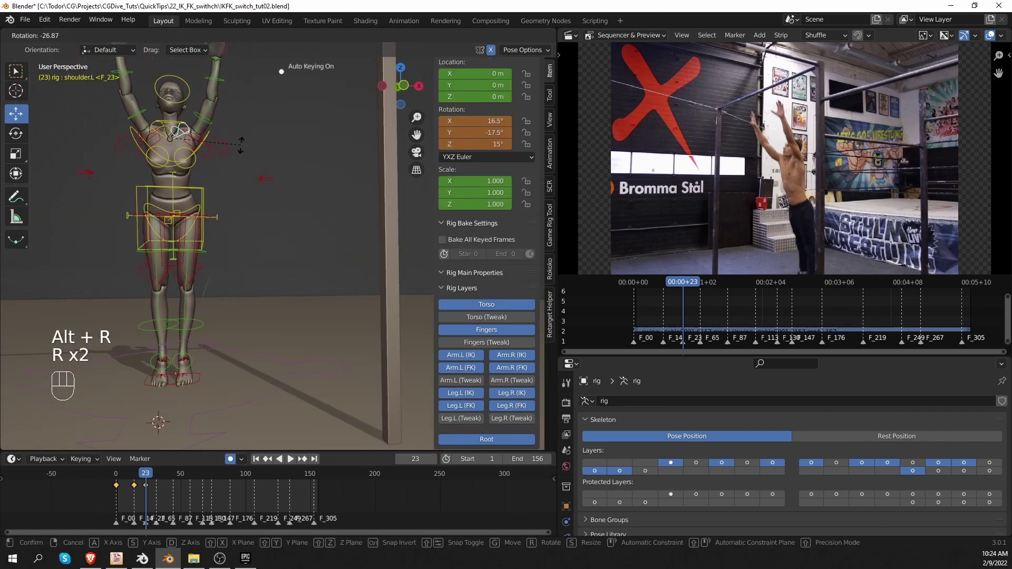
left_click(241, 145)
middle_click_drag(242, 150, 246, 246)
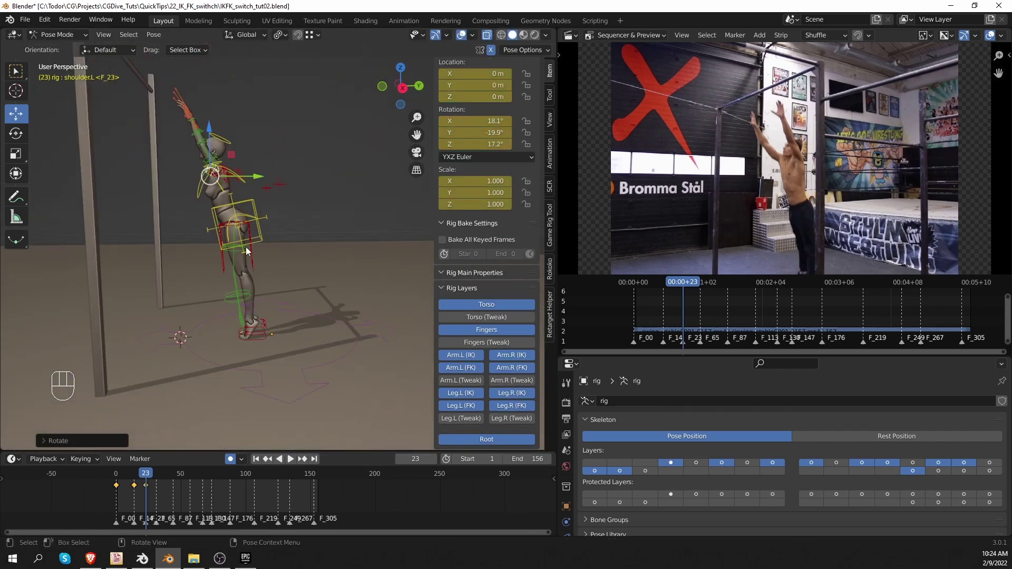
Fine-tune the rotation of the raised left upper arm FK control, finishing the adjustment in side view
scroll(246, 247, "up", 2)
left_click(195, 121)
key("r")
left_click(211, 138)
scroll(220, 151, "down", 3)
key("r")
middle_click_drag(220, 150, 269, 146)
right_click(240, 151)
key("KP_3")
key("r")
left_click(260, 143)
Rotate the chest and torso controls in side view to lean the upper body toward the bar at frame 23
left_click(255, 194)
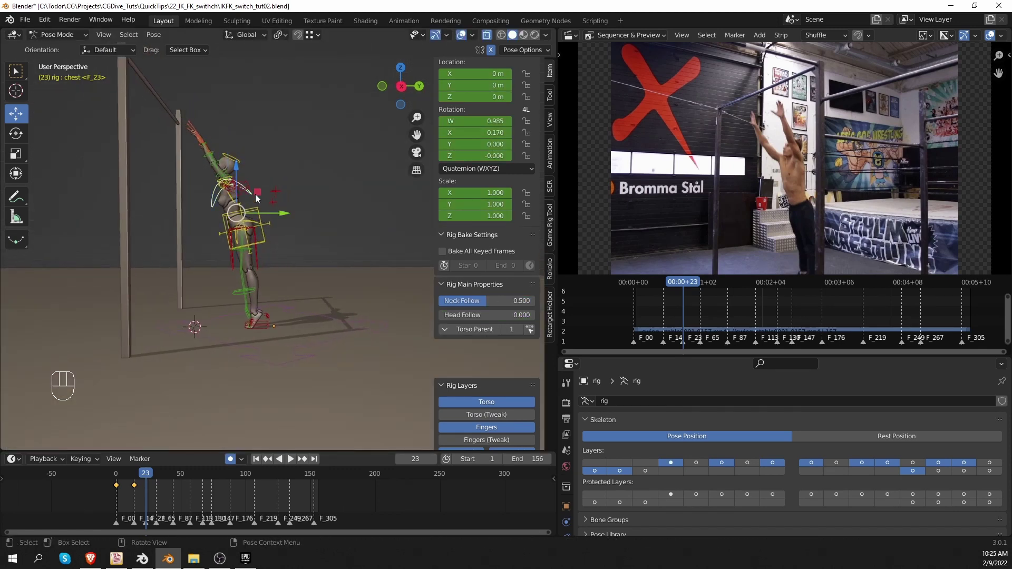
key("KP_3")
key("r")
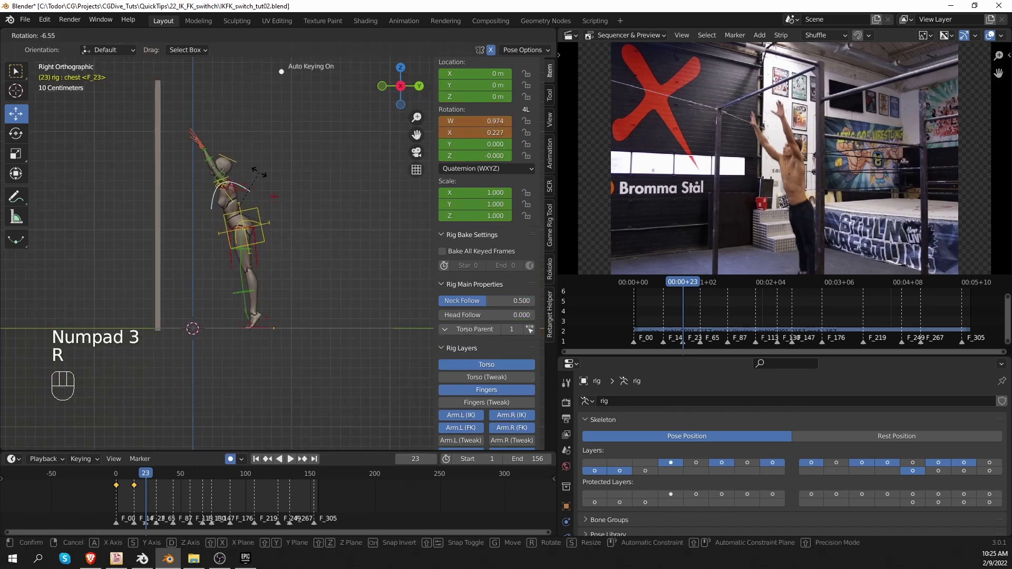
left_click(260, 173)
left_click(274, 237)
key("r")
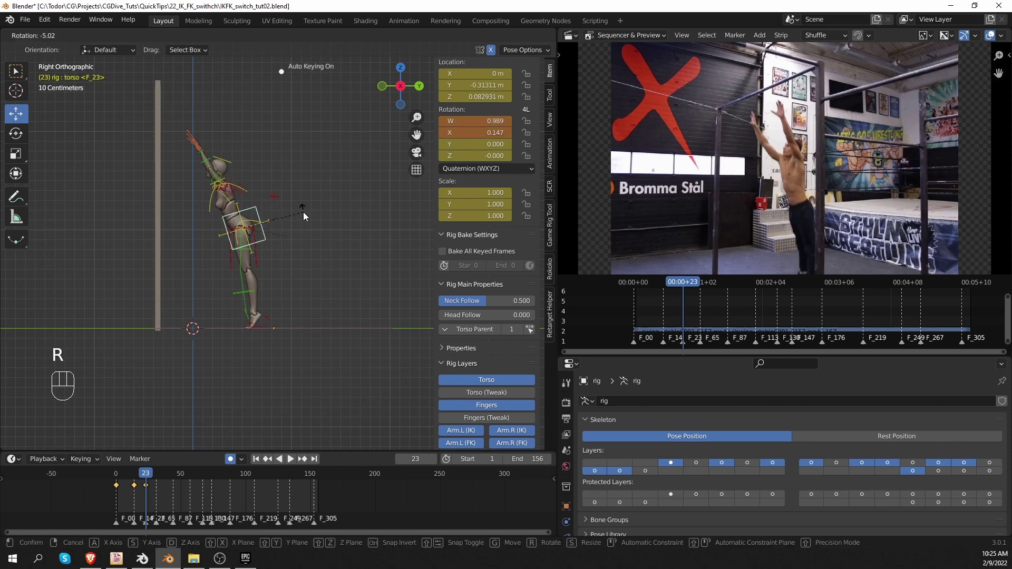
left_click(303, 213)
left_click(252, 192)
key("r")
key("r")
left_click(255, 199)
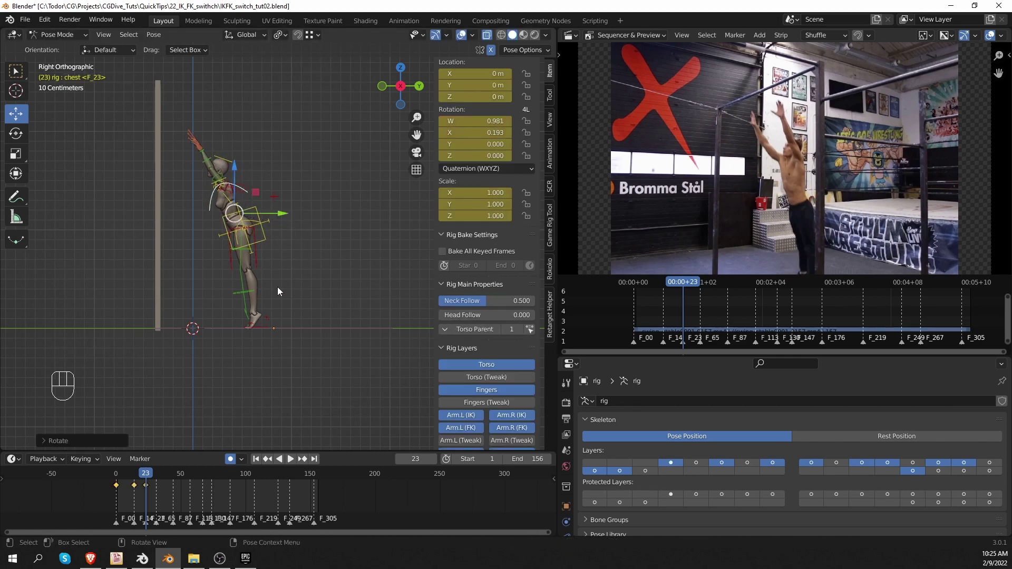
Go to frame 14 and clear the rotation of the left and right heel IK controls to flatten both feet
scroll(277, 286, "up", 3)
mouse_move(126, 475)
left_mouse_down()
mouse_move(134, 476)
mouse_move(118, 472)
left_mouse_up()
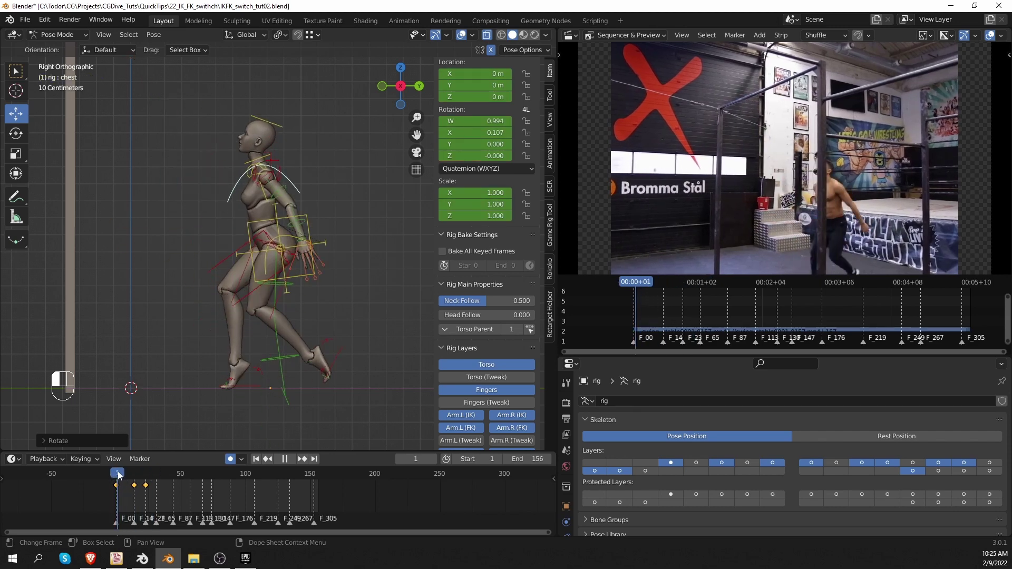
left_click_drag(119, 476, 130, 476)
scroll(286, 338, "up", 1)
scroll(278, 485, "up", 5)
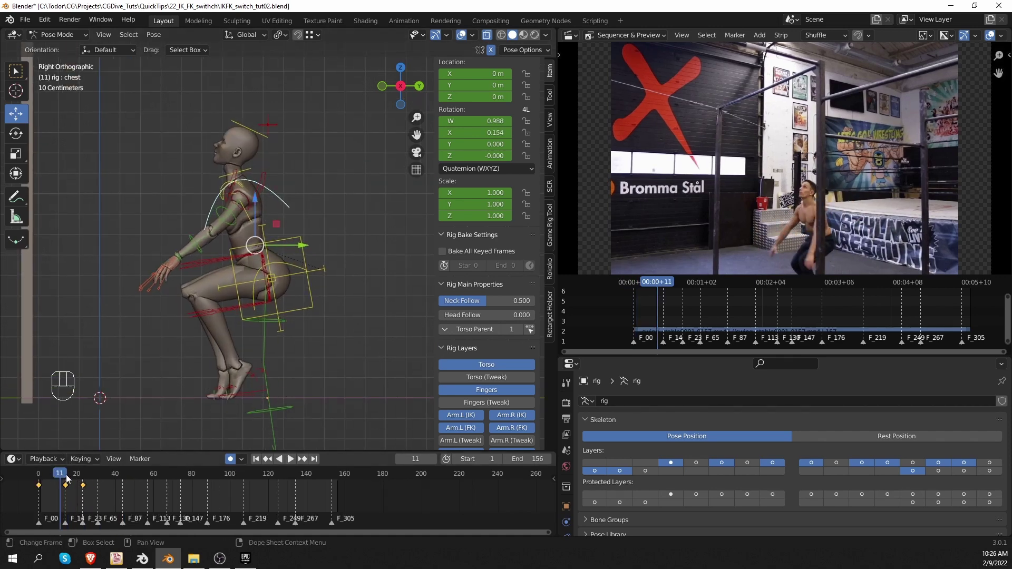
key("Up")
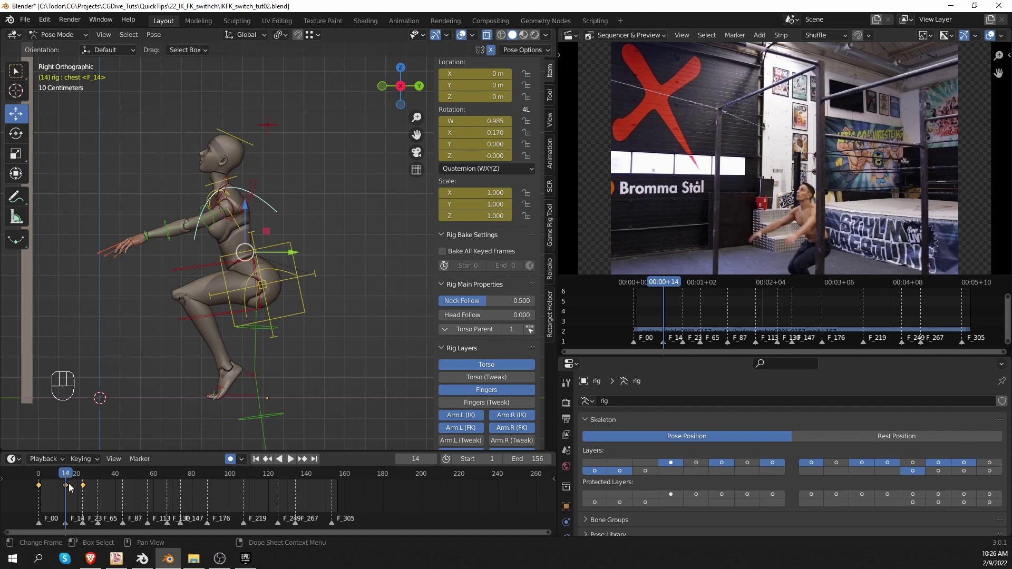
left_click(251, 391)
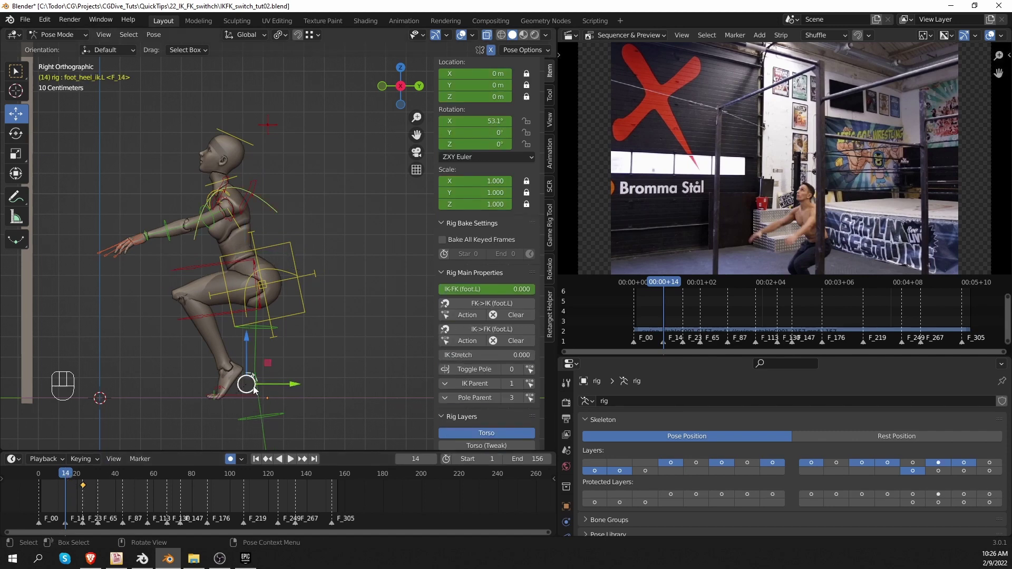
key("alt+r")
middle_click_drag(282, 394, 262, 375)
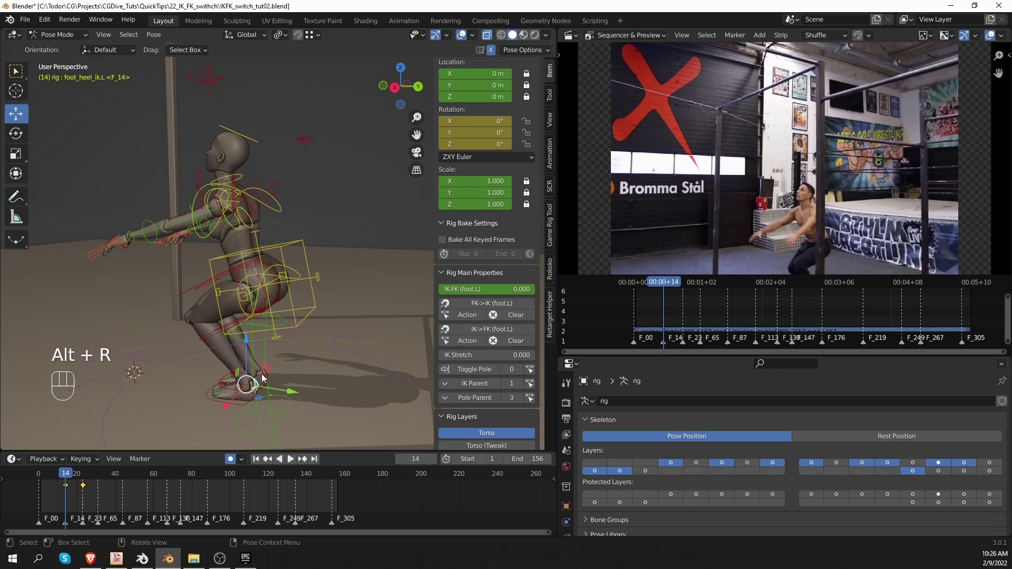
left_click(261, 375)
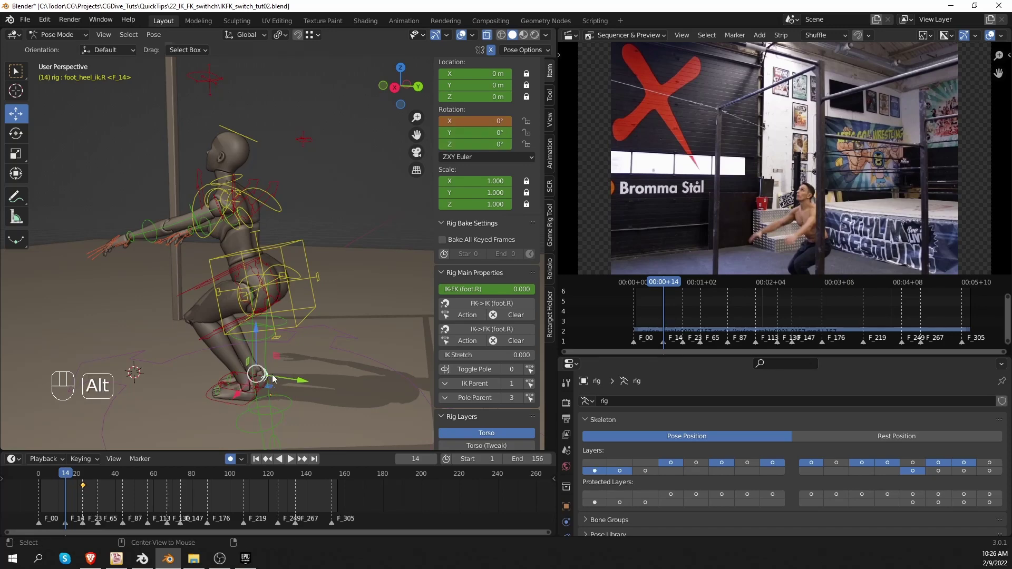
key("alt+r")
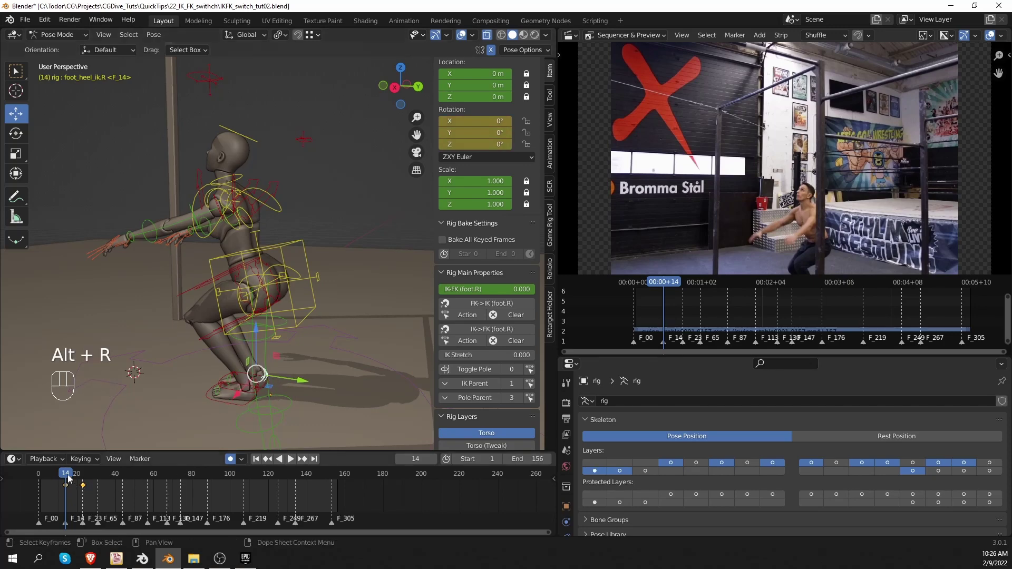
Select all rig controls and all their keyframes in the timeline, and change the keyframe interpolation mode
left_click_drag(68, 479, 91, 478)
middle_click_drag(175, 349, 194, 339)
scroll(195, 338, "down", 4)
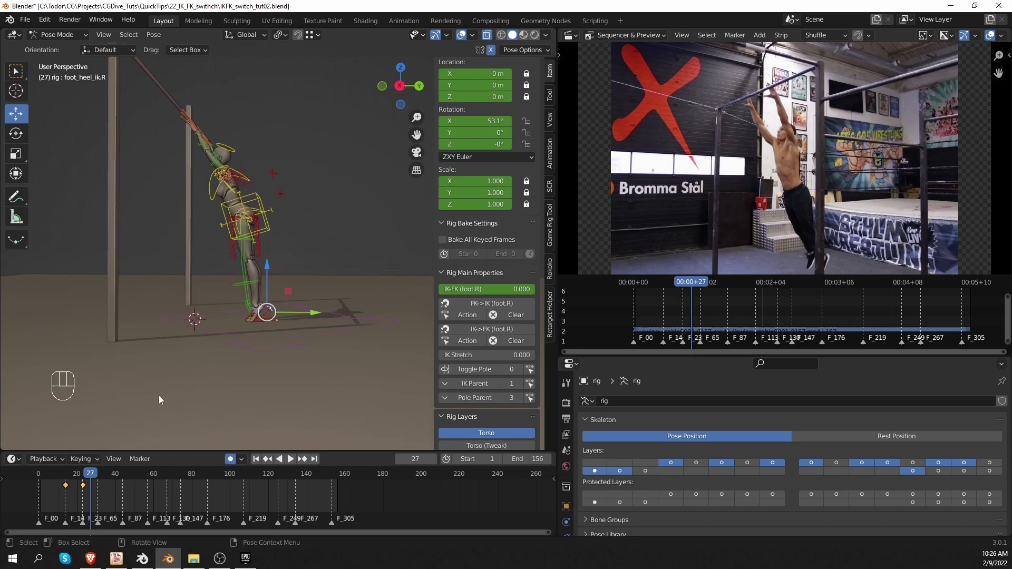
middle_click_drag(246, 283, 244, 265)
key("a")
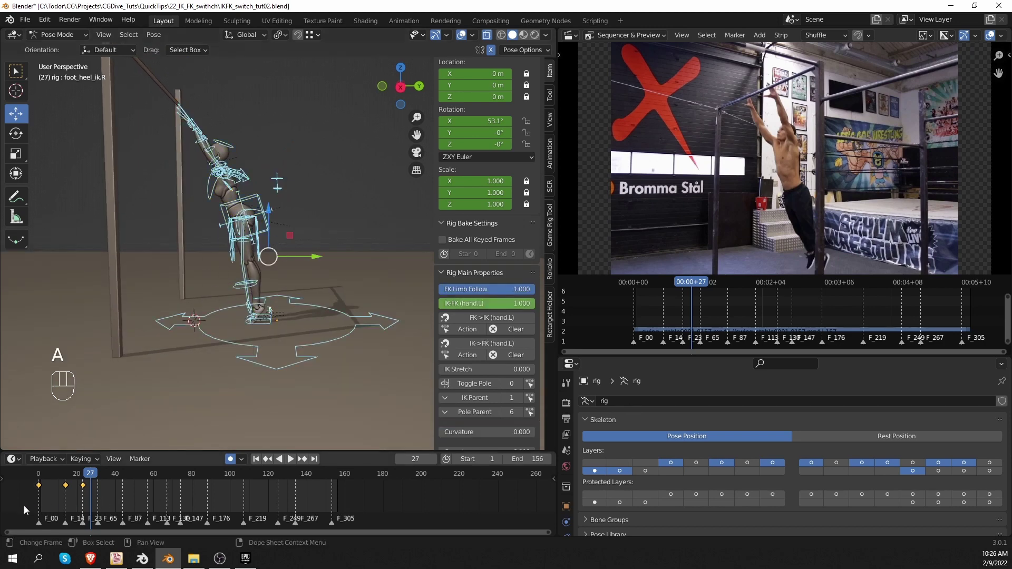
left_click_drag(24, 506, 115, 482)
key("t")
left_click(32, 457)
Play back and scrub the animation from frame 0 to check the jump against the reference video
left_click(41, 475)
key("space")
mouse_move(41, 473)
left_mouse_down()
mouse_move(75, 473)
mouse_move(39, 474)
left_mouse_up()
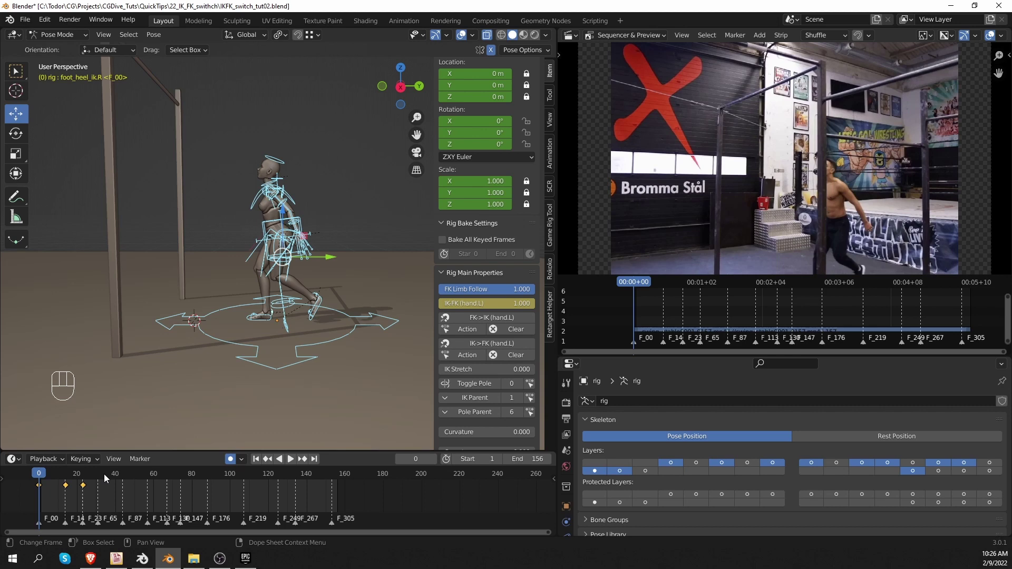
key("shift+space")
key("shift+space")
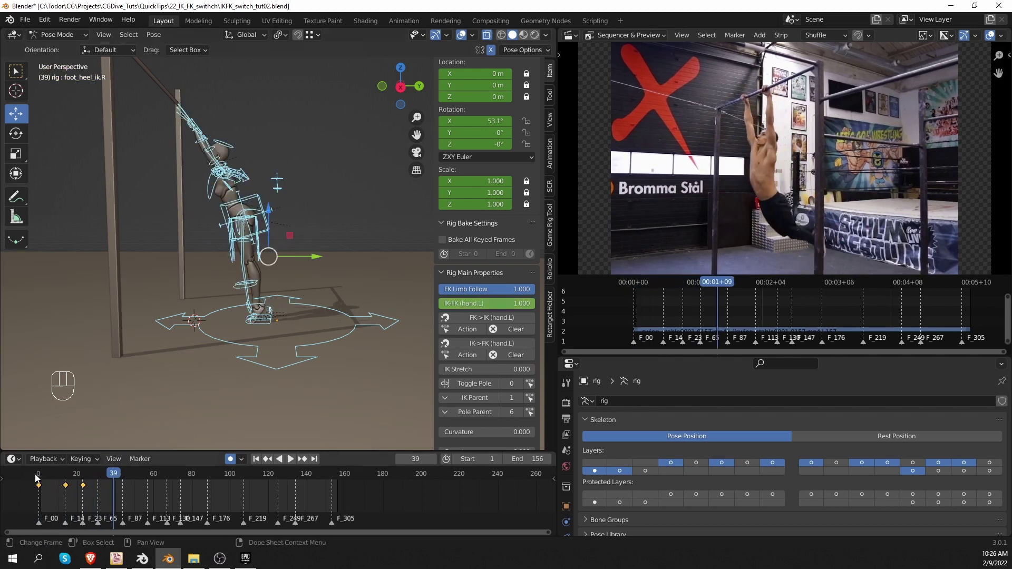
left_click_drag(37, 478, 94, 485)
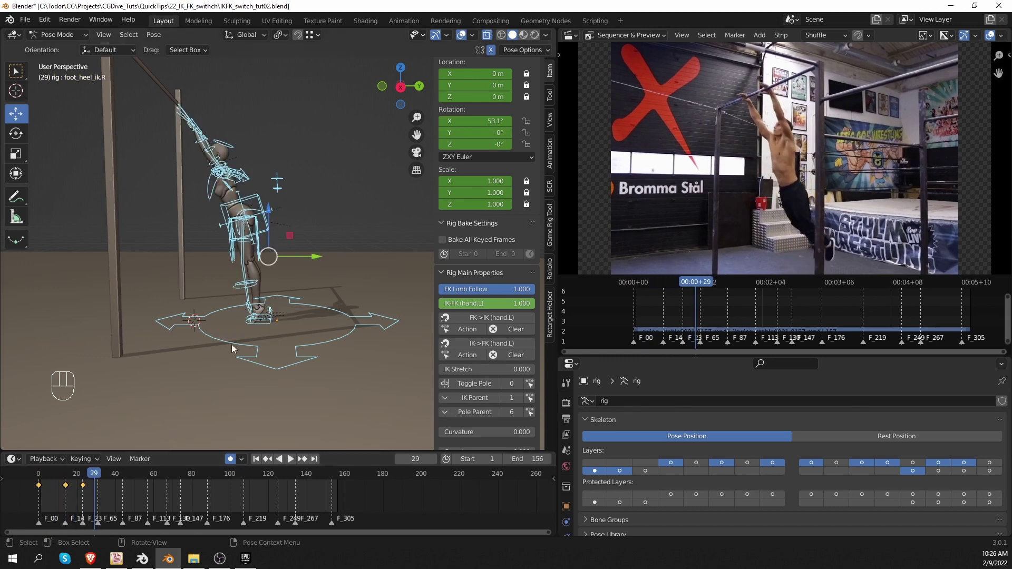
At frame 23, snap the left and right legs' FK controls to their IK pose with FK->IK
key("KP_3")
left_click_drag(69, 476, 82, 474)
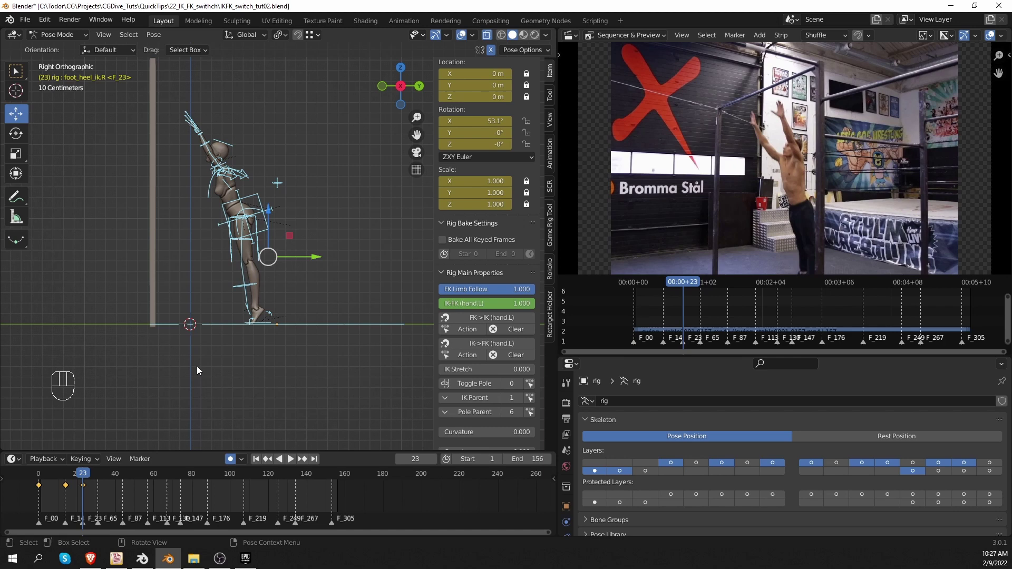
mouse_move(215, 315)
middle_mouse_down()
mouse_move(238, 316)
mouse_move(226, 316)
middle_mouse_up()
scroll(208, 317, "up", 2)
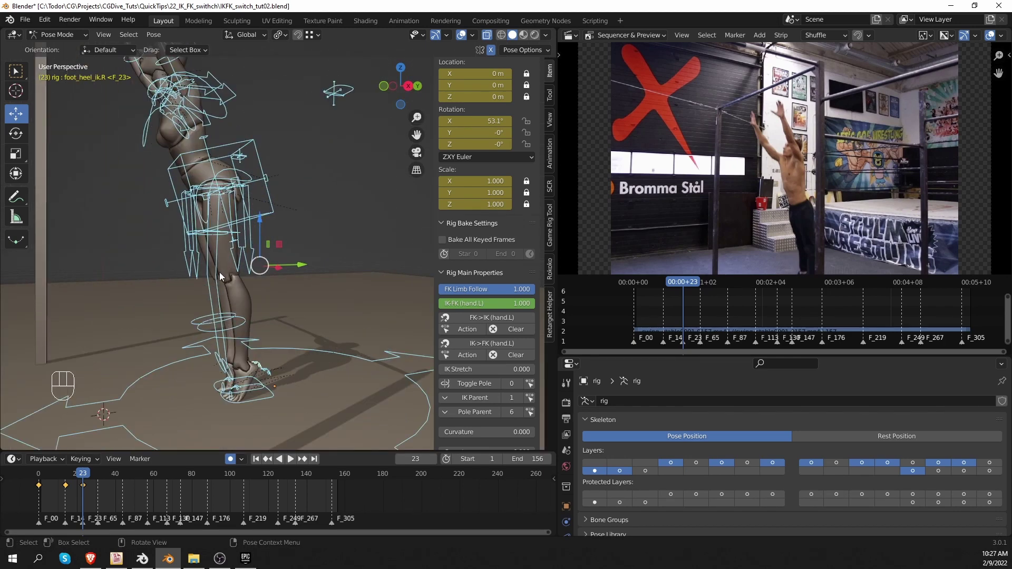
left_click(219, 243)
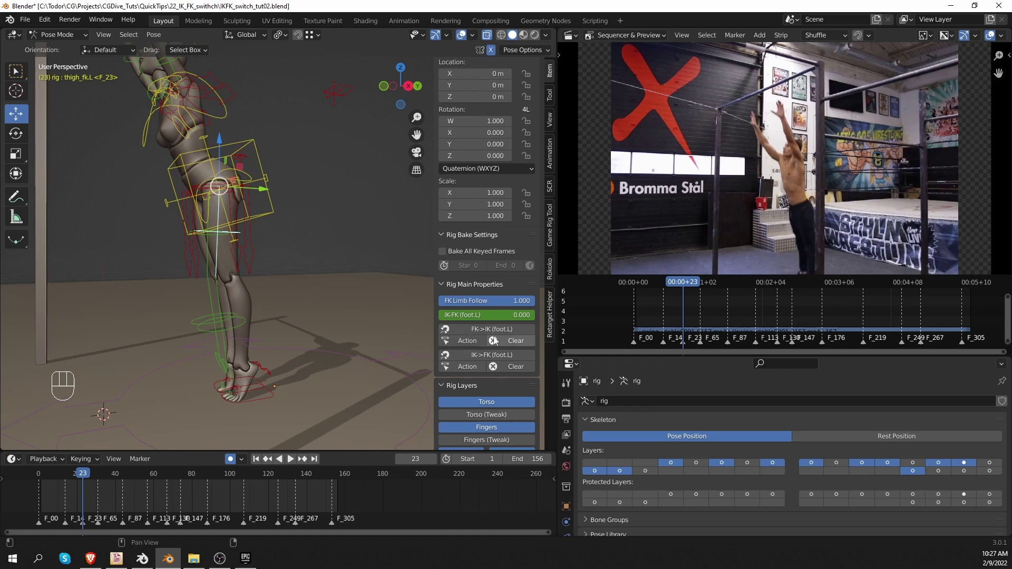
left_click(479, 328)
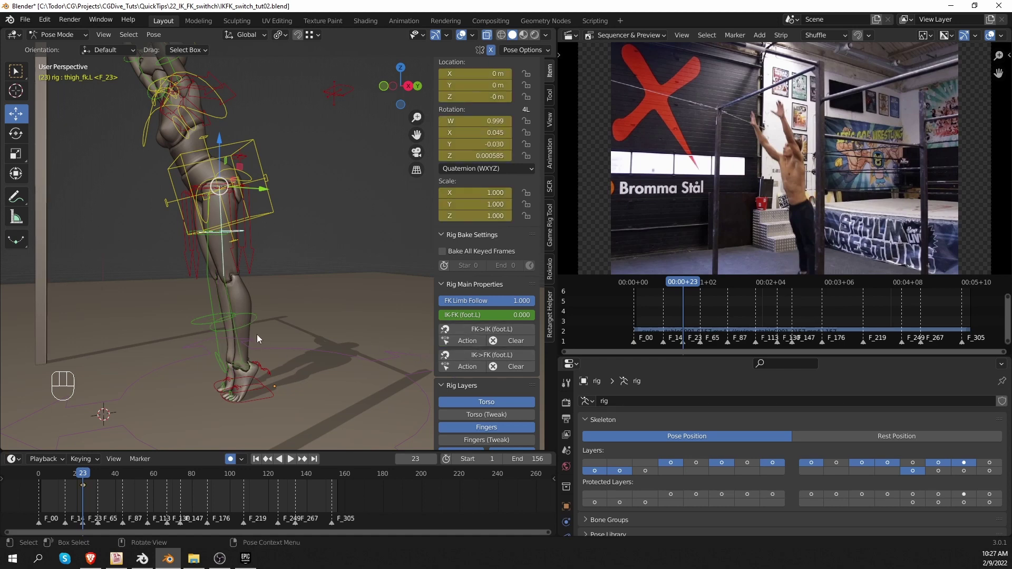
middle_click_drag(257, 339, 249, 336)
left_click(193, 325)
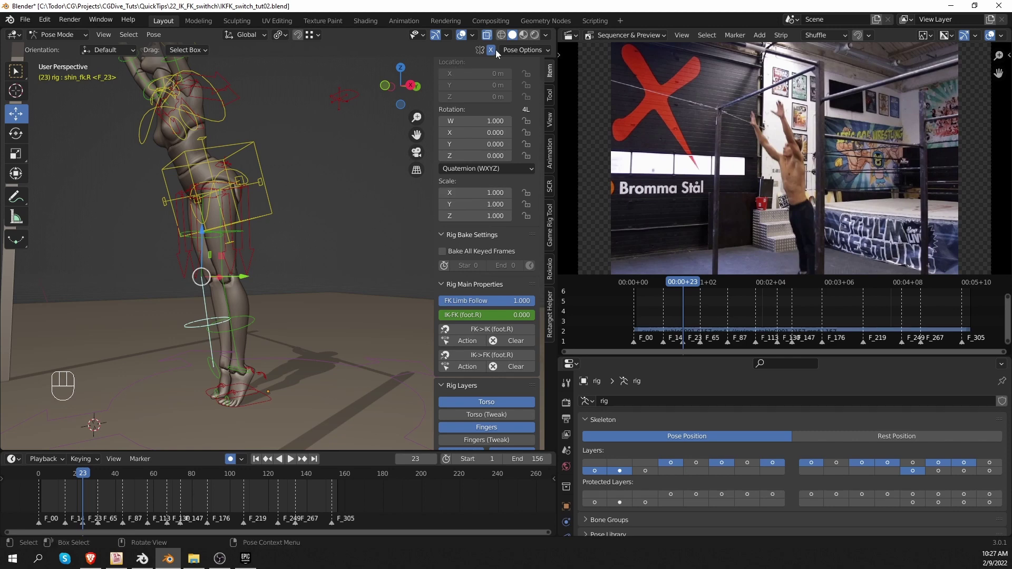
left_click(492, 328)
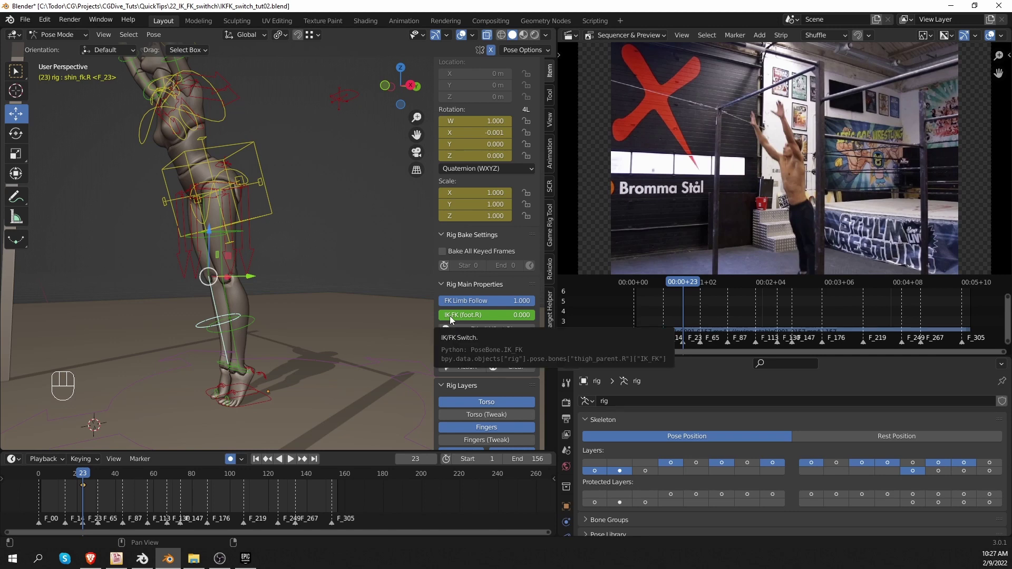
At frame 23, switch the right and left legs to FK by setting each foot's IK-FK value to 1.000
left_click_drag(450, 316, 534, 315)
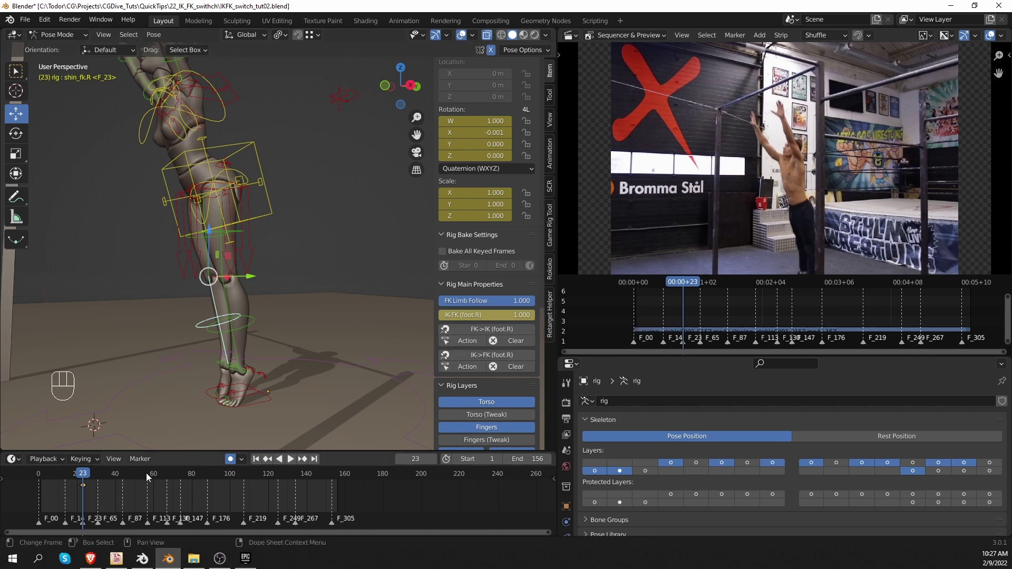
middle_click_drag(253, 269, 259, 280)
left_click(254, 321)
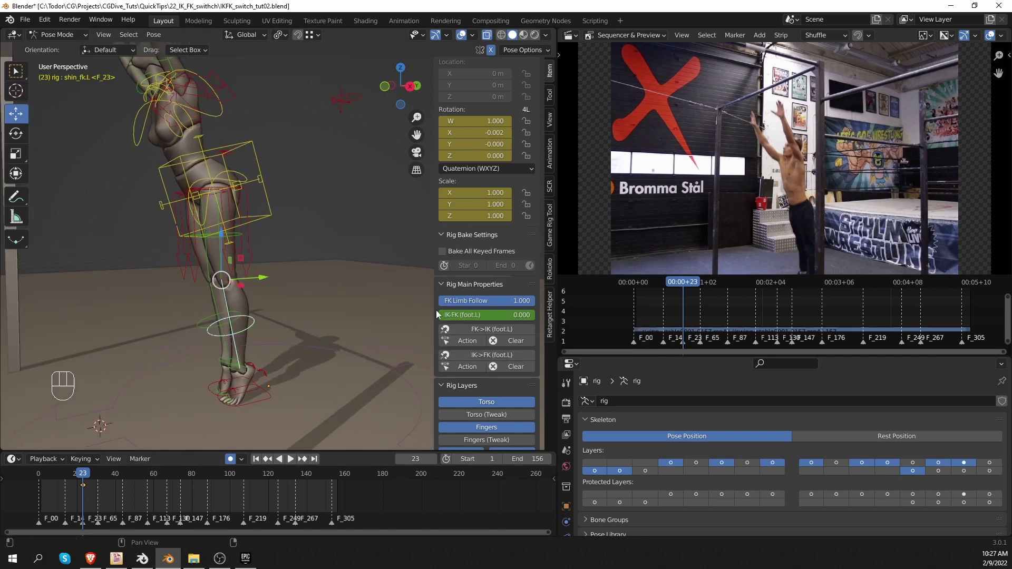
Try lifting the torso control at frame 23 to test that the FK legs follow the body
left_click(279, 214)
key("g")
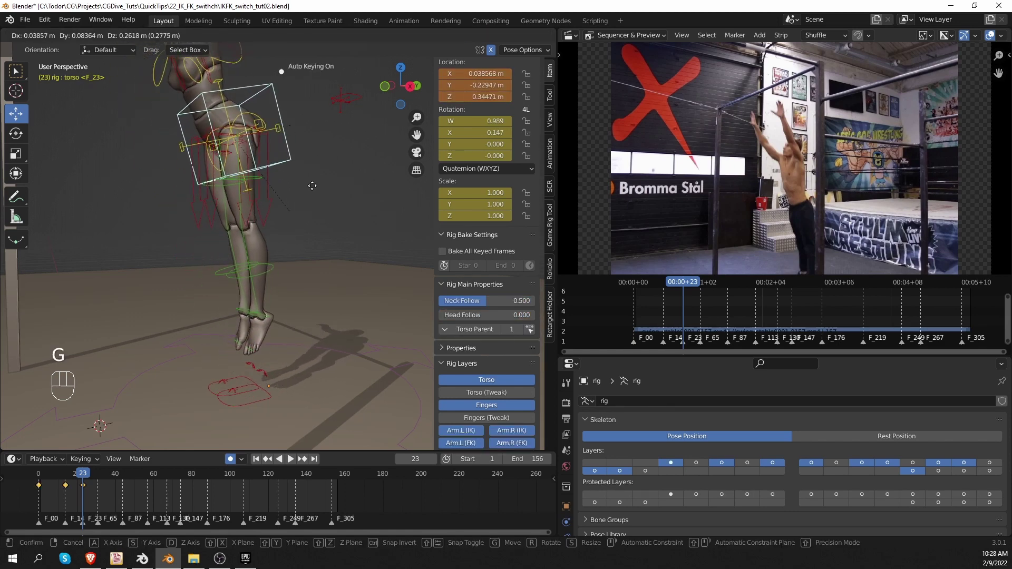
left_click(294, 224)
Play back and scrub the jump from frame 0 to frame 24 to check the switch from IK to FK legs
key("space")
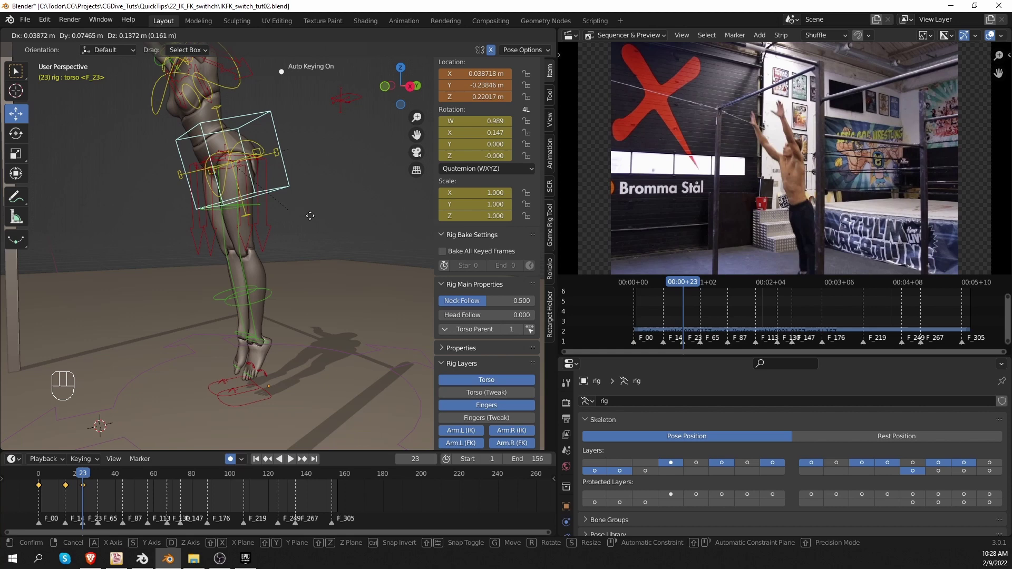
left_click(41, 474)
left_click_drag(42, 477, 67, 475)
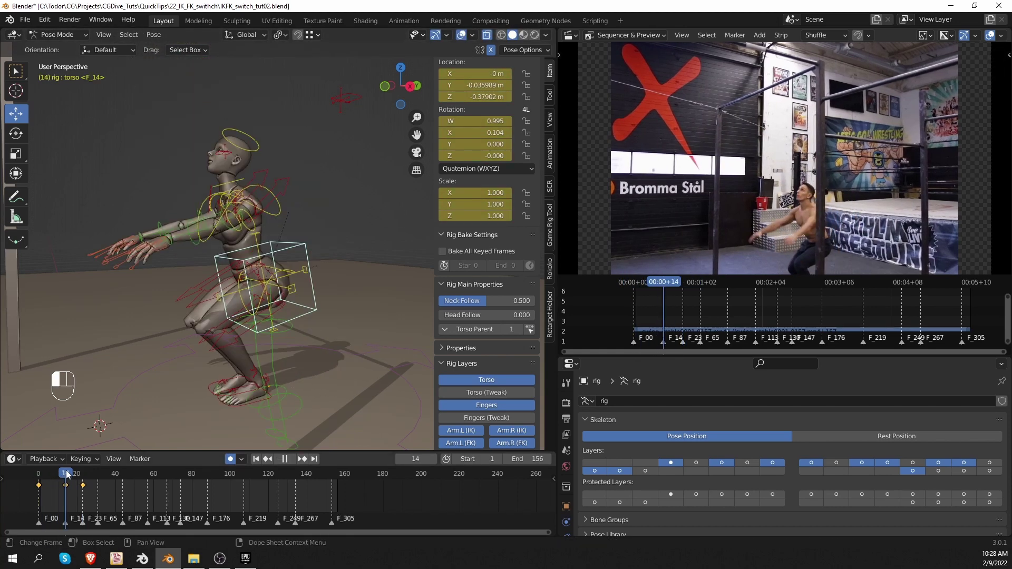
left_click_drag(66, 475, 85, 473)
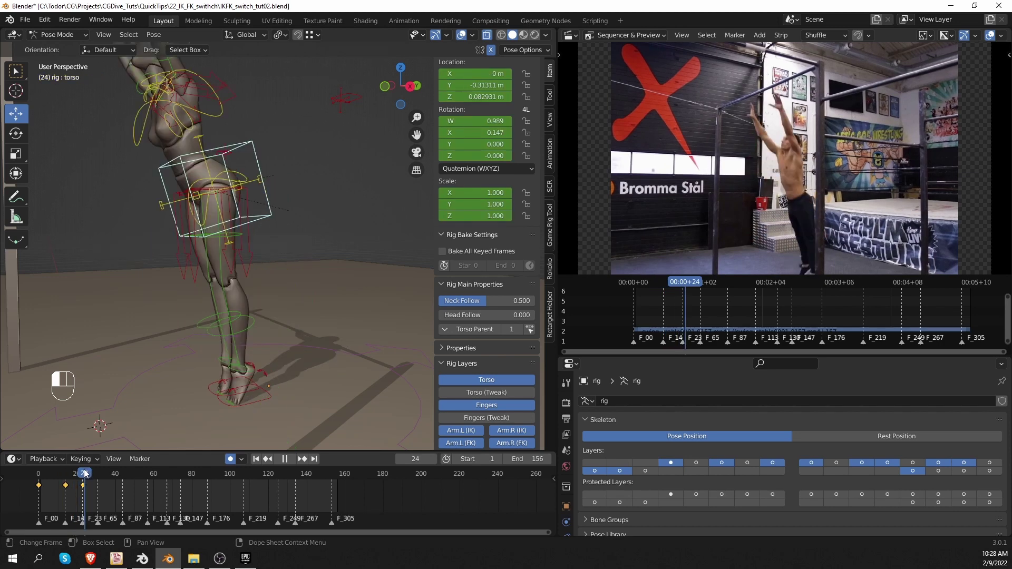
key("space")
At frame 31, move the torso control up and forward in the right orthographic view so the hands reach the bar
middle_click_drag(278, 374, 241, 359)
key("KP_3")
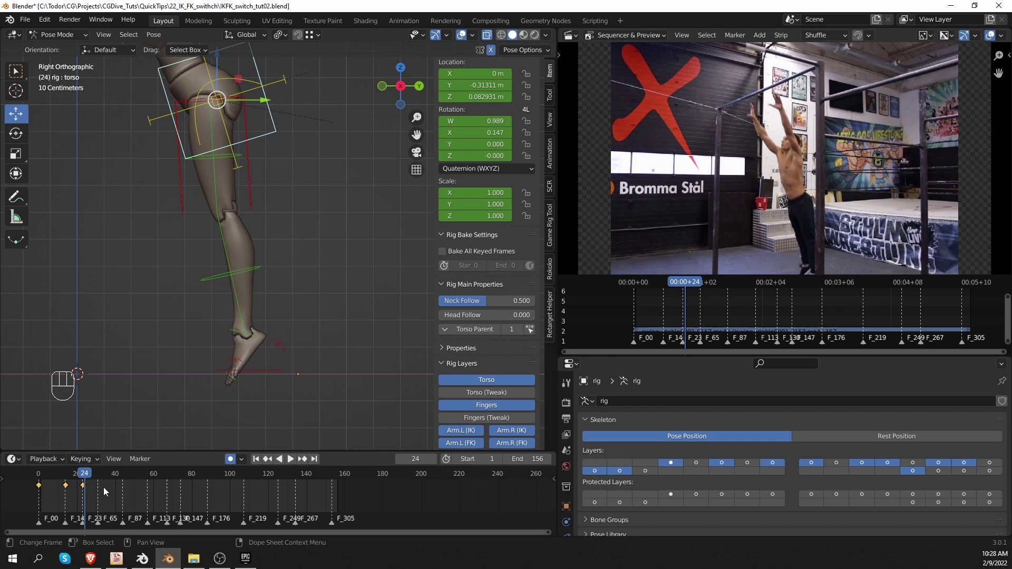
scroll(122, 337, "down", 3)
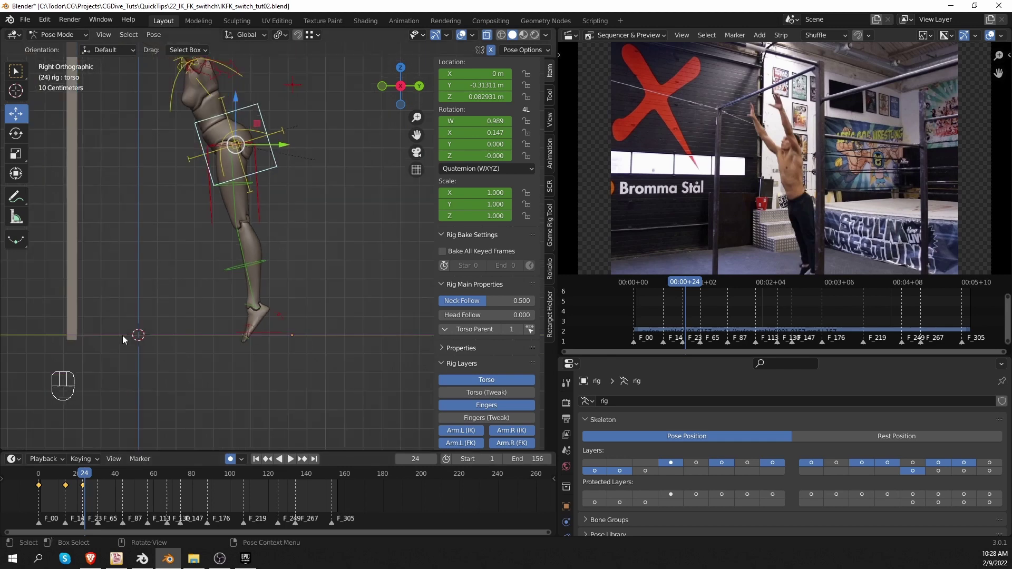
middle_click_drag(157, 289, 157, 340, "shift")
scroll(157, 340, "down", 2)
left_click_drag(92, 475, 98, 475)
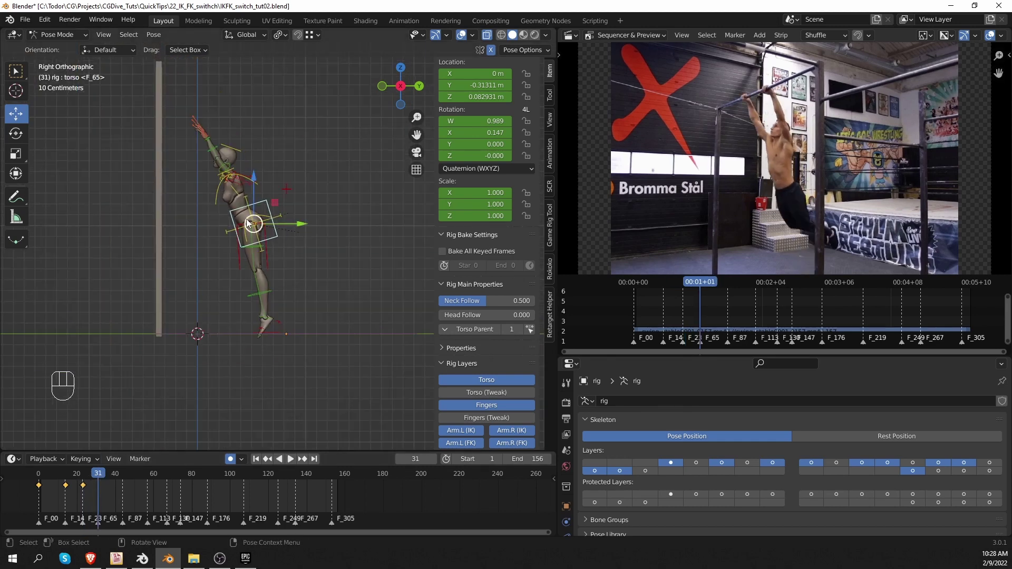
key("g")
left_click(242, 131)
Switch to Object Mode, toggle X-ray and enable the wireframe overlay to reveal the bar's profile behind the post
scroll(243, 158, "up", 6)
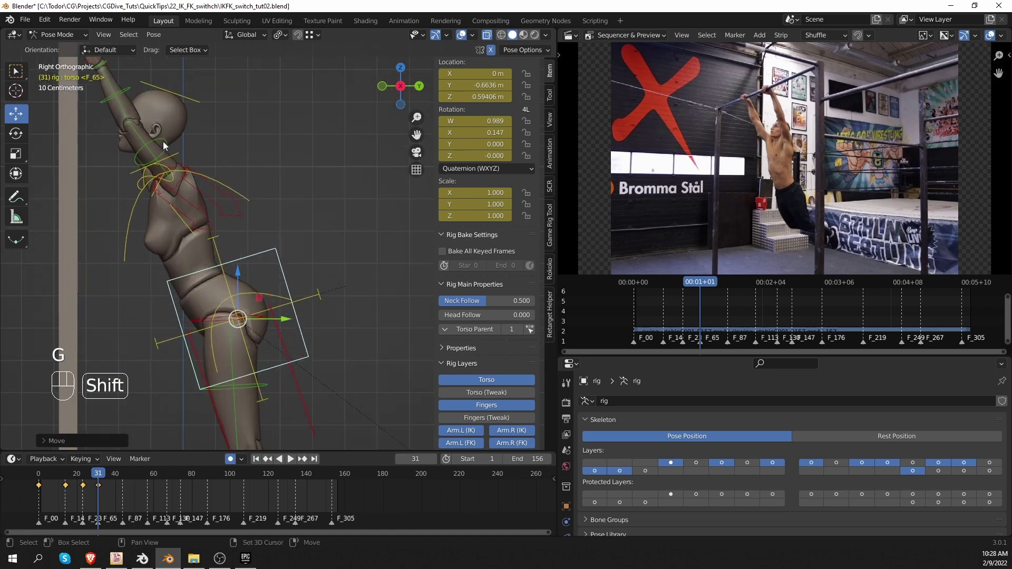
middle_click_drag(163, 141, 310, 171, "shift")
key("Tab")
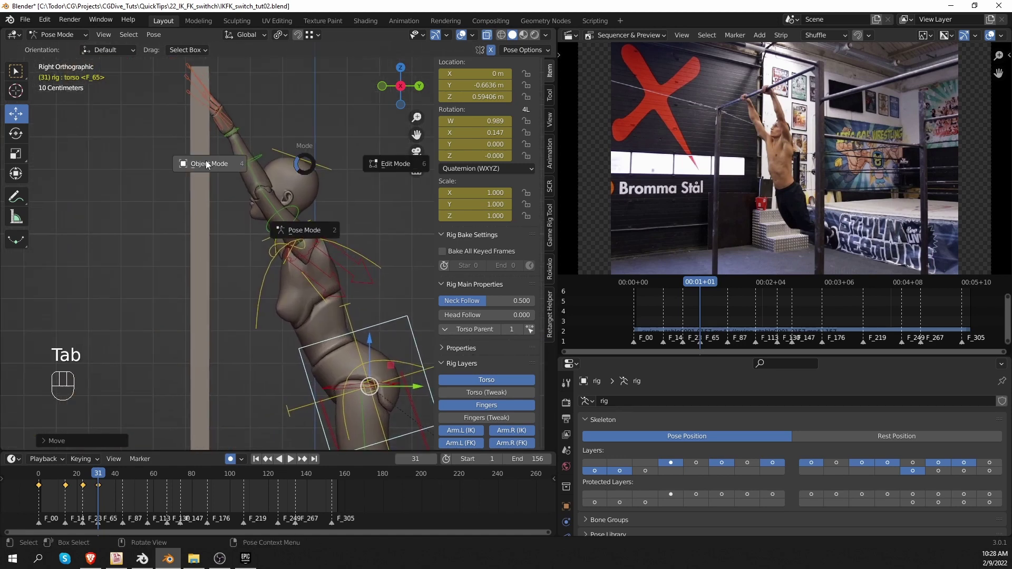
left_click(209, 166)
left_click(486, 37)
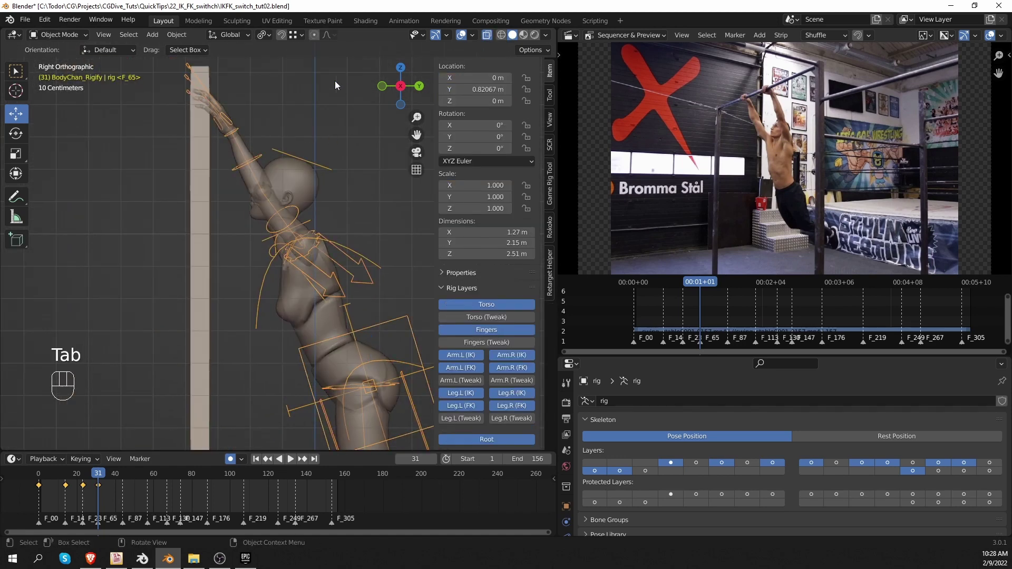
scroll(199, 123, "up", 1)
middle_click_drag(199, 123, 242, 231, "shift")
scroll(252, 205, "up", 2)
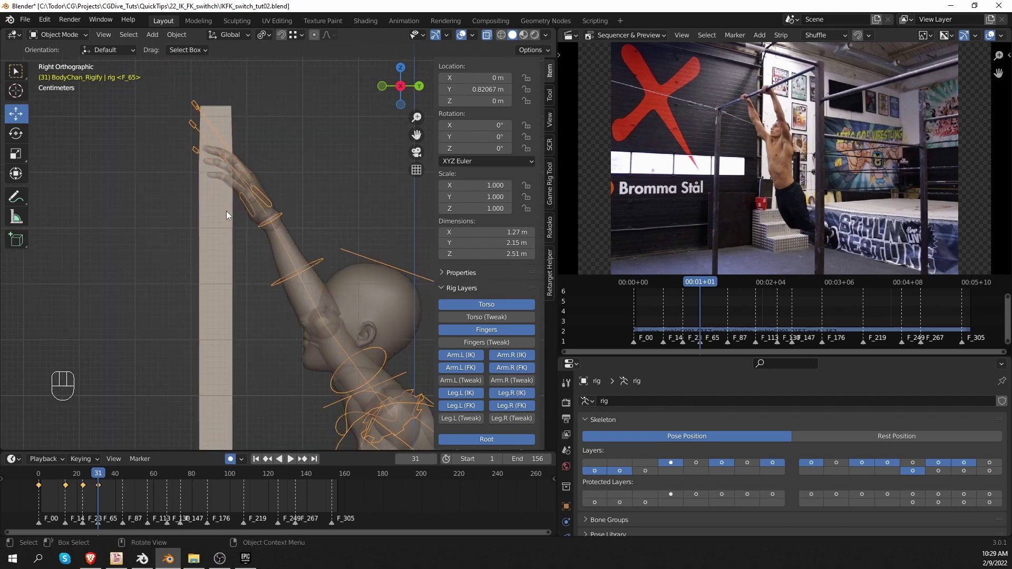
scroll(227, 212, "up", 1)
left_click(472, 35)
left_click(403, 228)
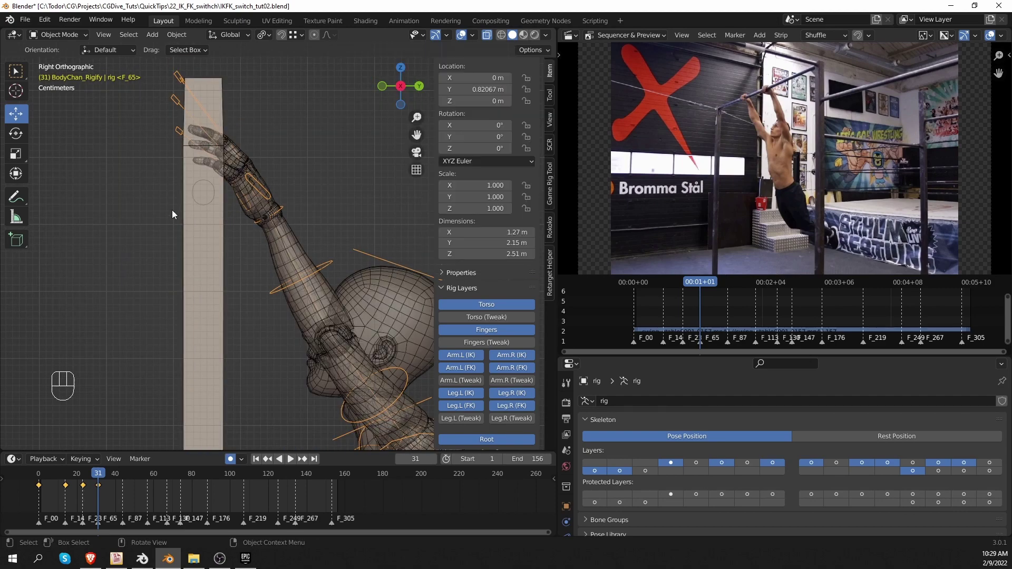
Return to Pose Mode and nudge the torso to about Y -0.688 m, Z 0.587 m so the hands line up with the bar
scroll(172, 210, "up", 2)
scroll(174, 218, "down", 3)
middle_click_drag(284, 275, 206, 77, "shift")
scroll(327, 302, "down", 3)
middle_click_drag(396, 327, 357, 268, "shift")
key("Tab")
key("g")
left_click(366, 283)
middle_click_drag(214, 88, 276, 233, "shift")
scroll(276, 233, "up", 3)
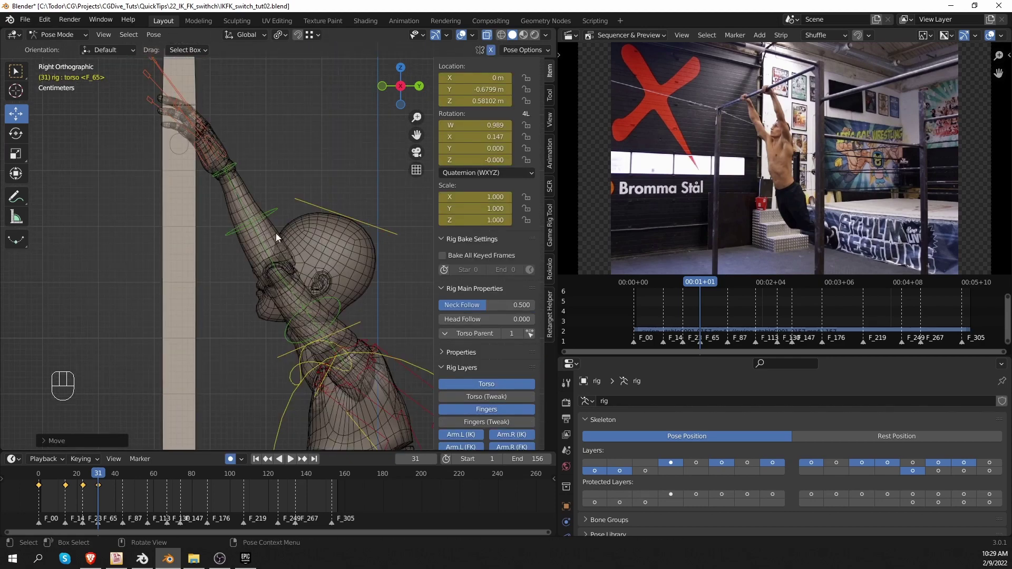
key("g")
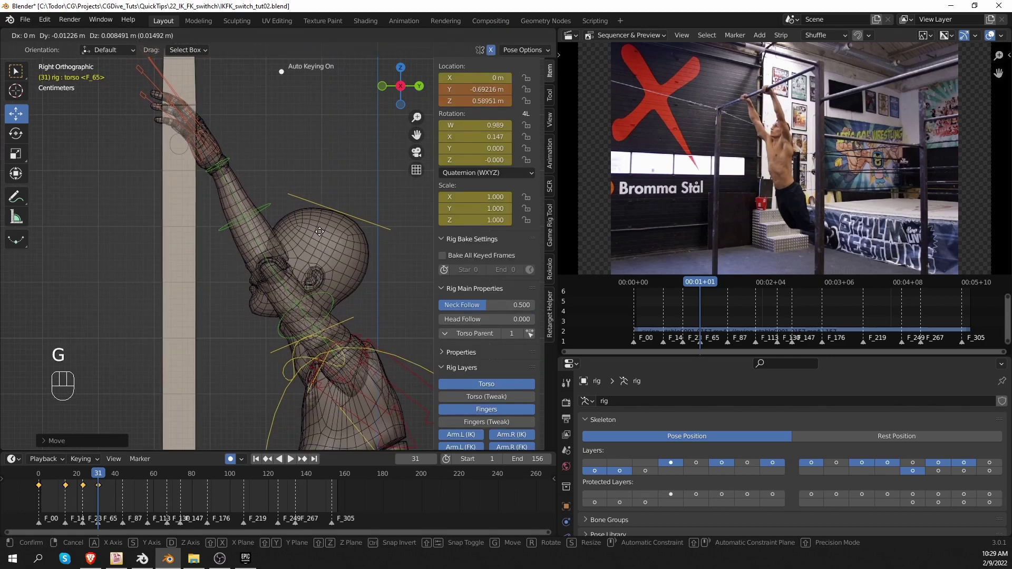
left_click(321, 231)
At frame 31, snap both hands' IK controls to the FK pose and set their IK-FK values to 0.000
scroll(314, 232, "down", 4)
middle_click_drag(227, 235, 324, 270)
scroll(324, 274, "up", 2)
middle_click_drag(354, 321, 332, 334, "shift")
left_click(355, 321)
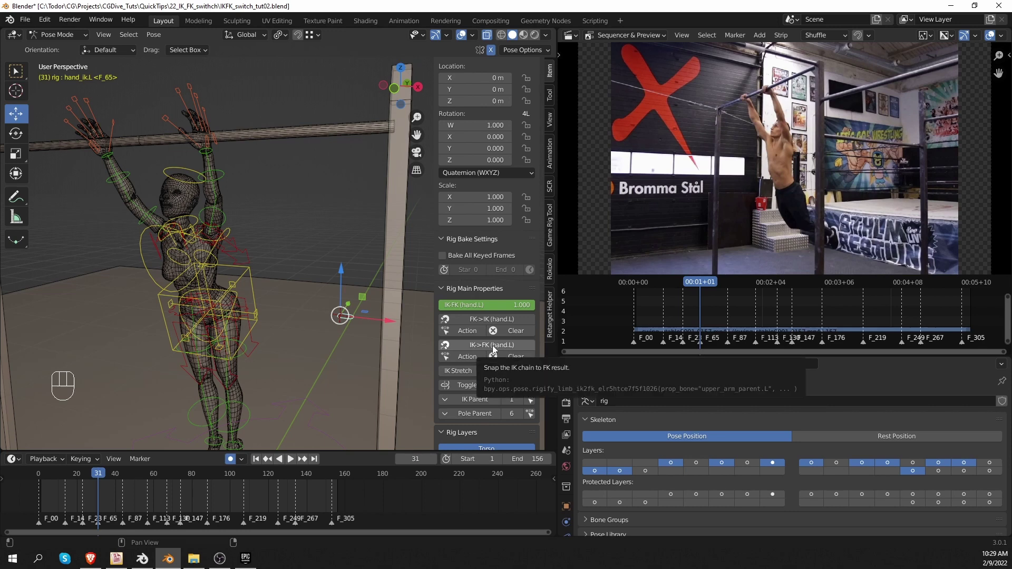
left_click(493, 346)
middle_click_drag(220, 274, 61, 302)
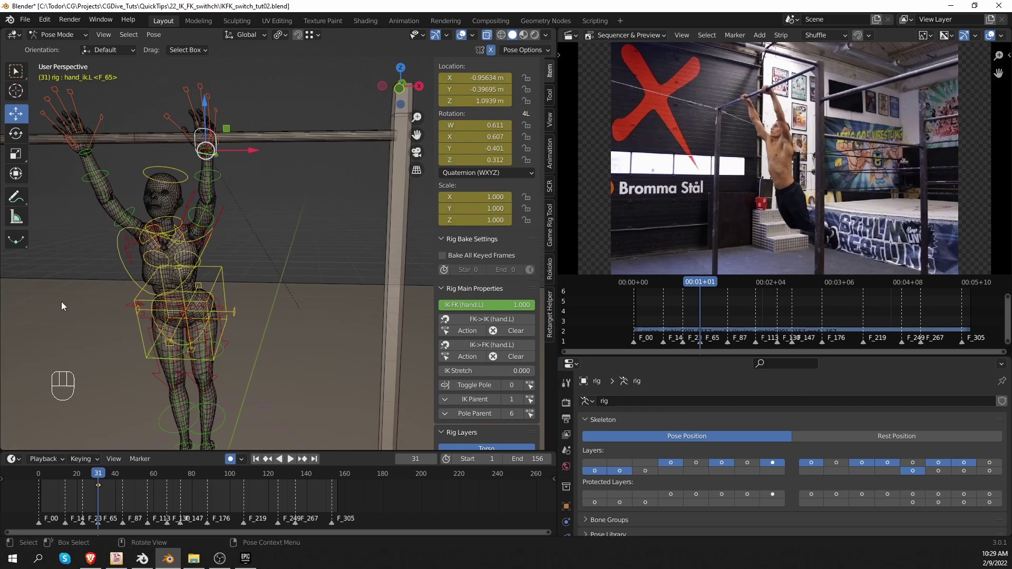
left_click(84, 150)
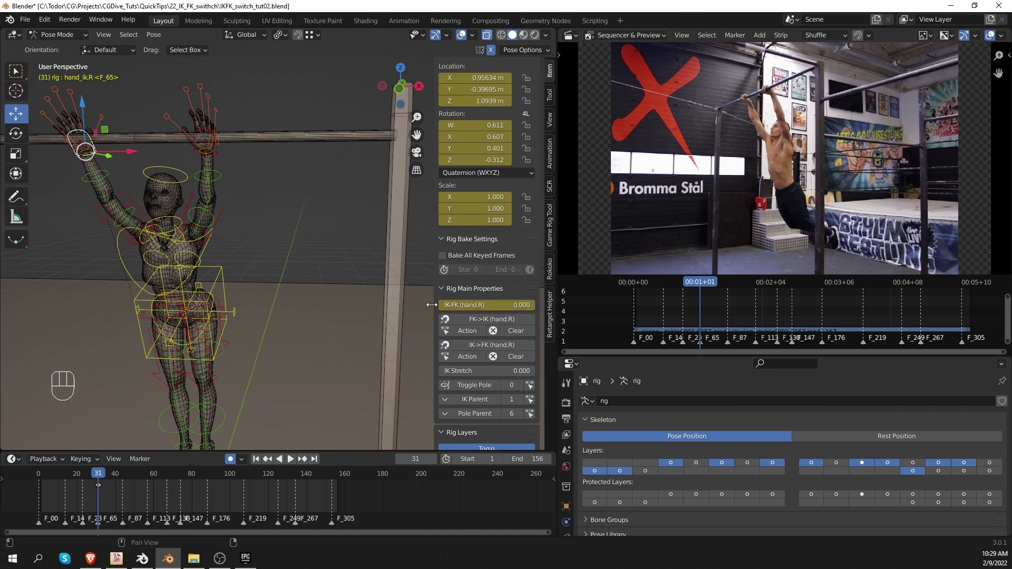
left_click(205, 148)
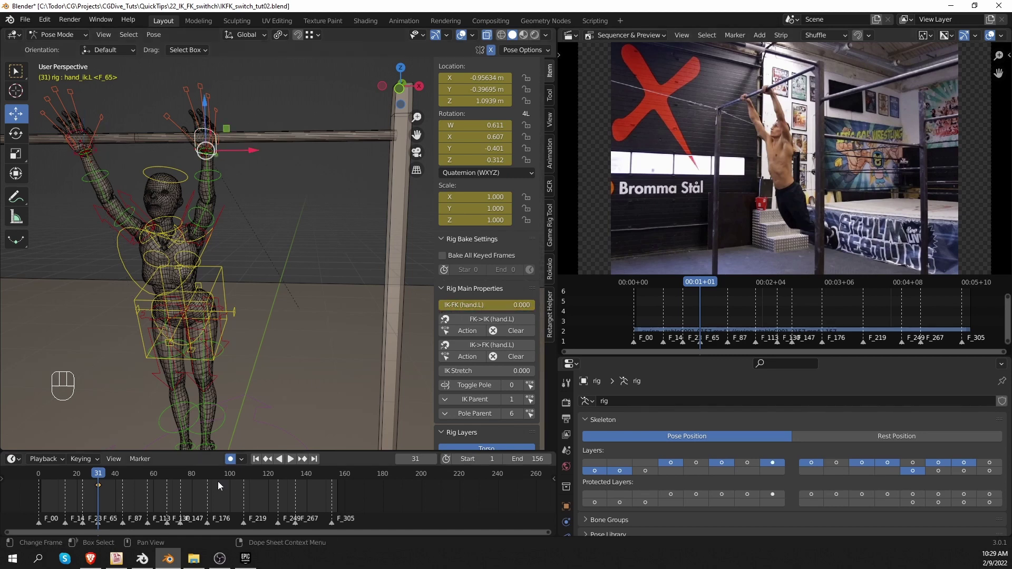
Try moving the torso at frame 31 to test that the IK hands stay locked at the bar
left_click(217, 279)
key("g")
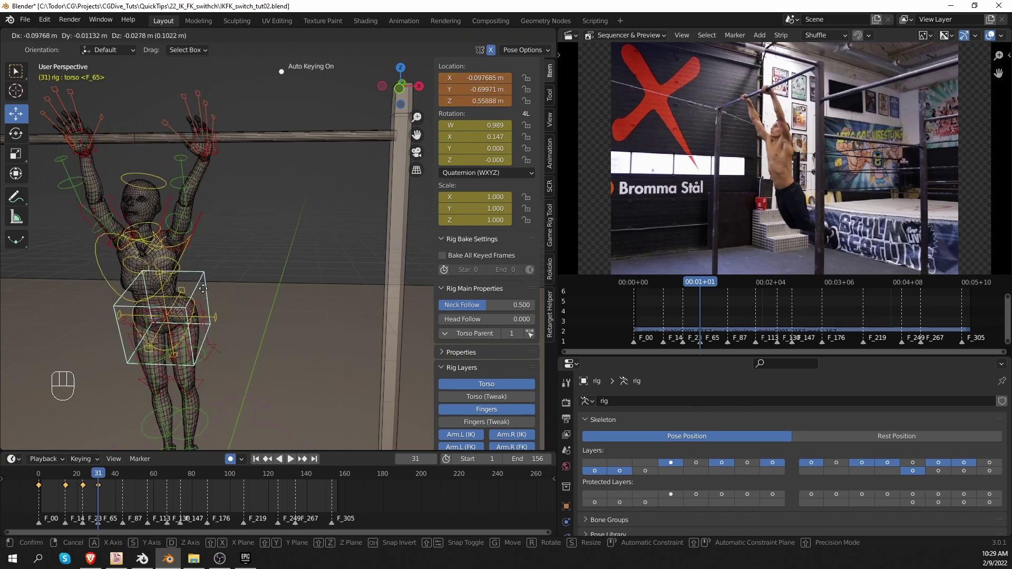
right_click(216, 241)
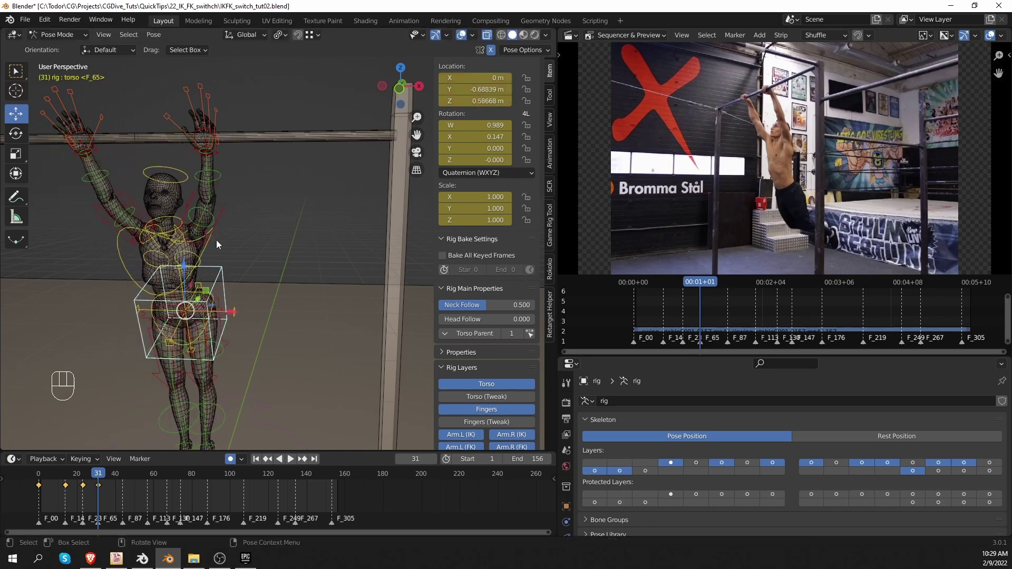
Move the left hand's IK control slightly so the palm sits against the bar
middle_click_drag(216, 241, 203, 263)
middle_click_drag(202, 355, 105, 340)
scroll(106, 338, "down", 5)
middle_click_drag(106, 321, 182, 296, "shift")
scroll(181, 237, "up", 5)
middle_click_drag(177, 164, 229, 223, "shift")
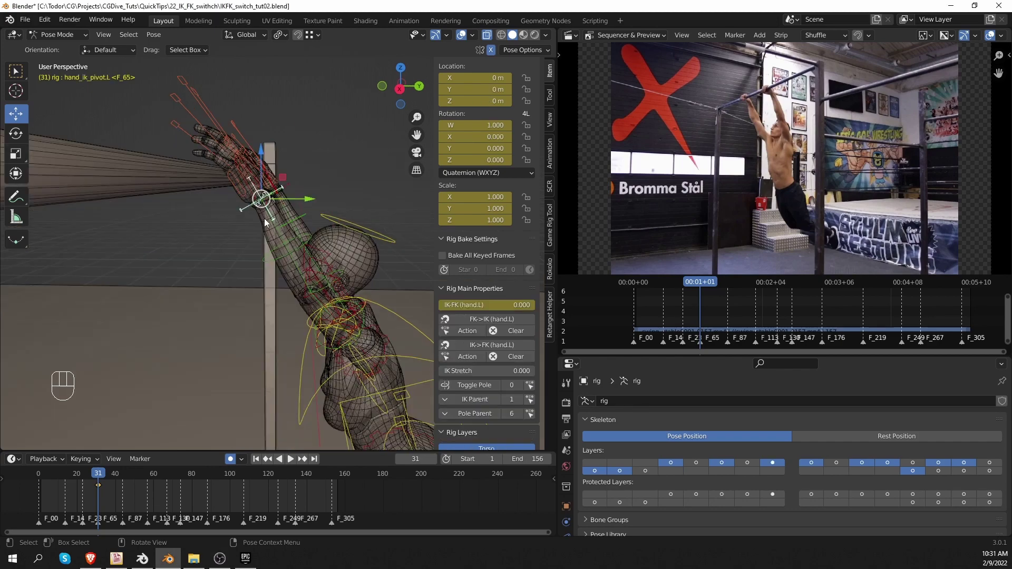
middle_click_drag(263, 217, 158, 227)
left_click(250, 194)
left_click(249, 192)
key("g")
left_click(253, 198)
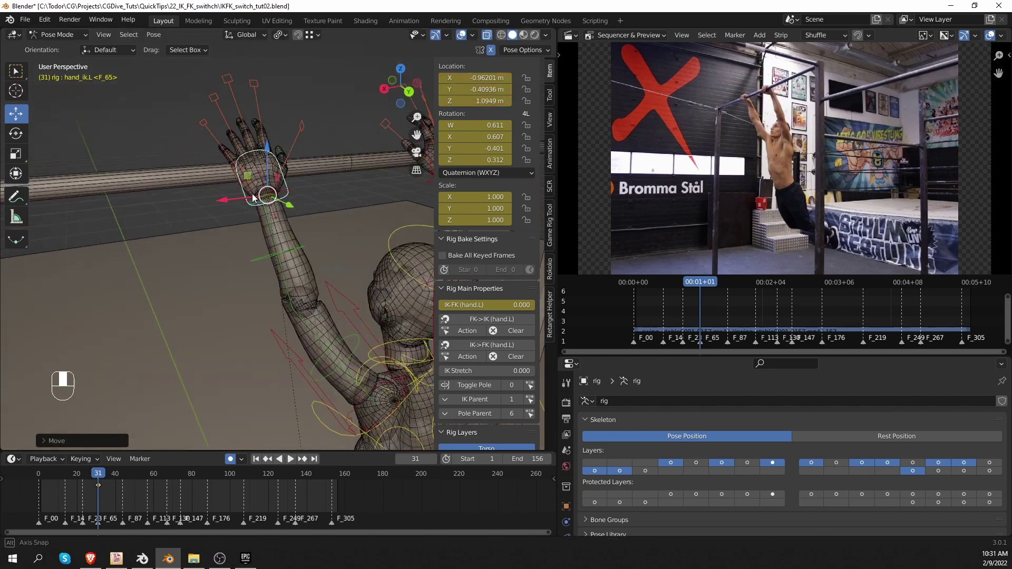
Select all five left finger master controls, set the pivot to Individual Origins and scale them to about 0.72 to curl the fingers
middle_click_drag(252, 194, 257, 163)
left_click(202, 127)
middle_click_drag(204, 126, 211, 157)
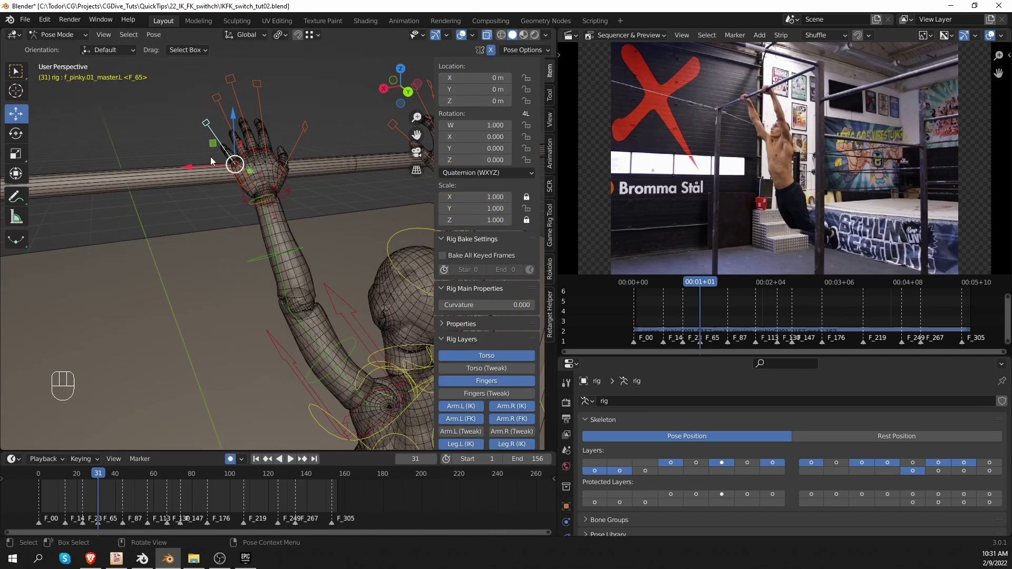
left_click(218, 98, "shift")
left_click(230, 80, "shift")
left_click(258, 84, "shift")
left_click(305, 127, "shift")
middle_click_drag(297, 190, 264, 230)
left_click(281, 35)
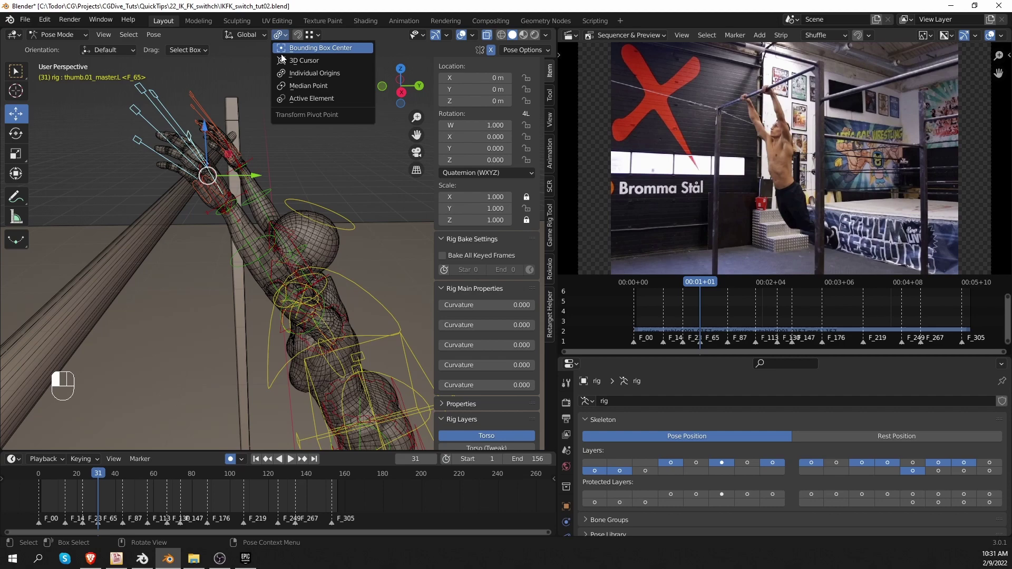
left_click(307, 77)
key("s")
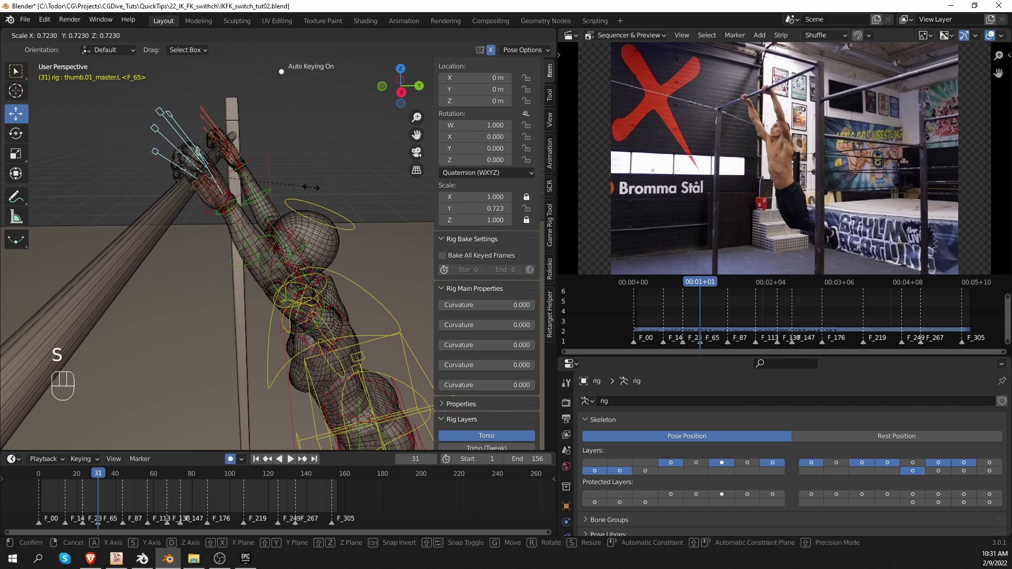
left_click(311, 190)
Rotate the selected left finger controls by about -45° to wrap the fingers over the bar
middle_click_drag(311, 190, 251, 197)
key("Tab")
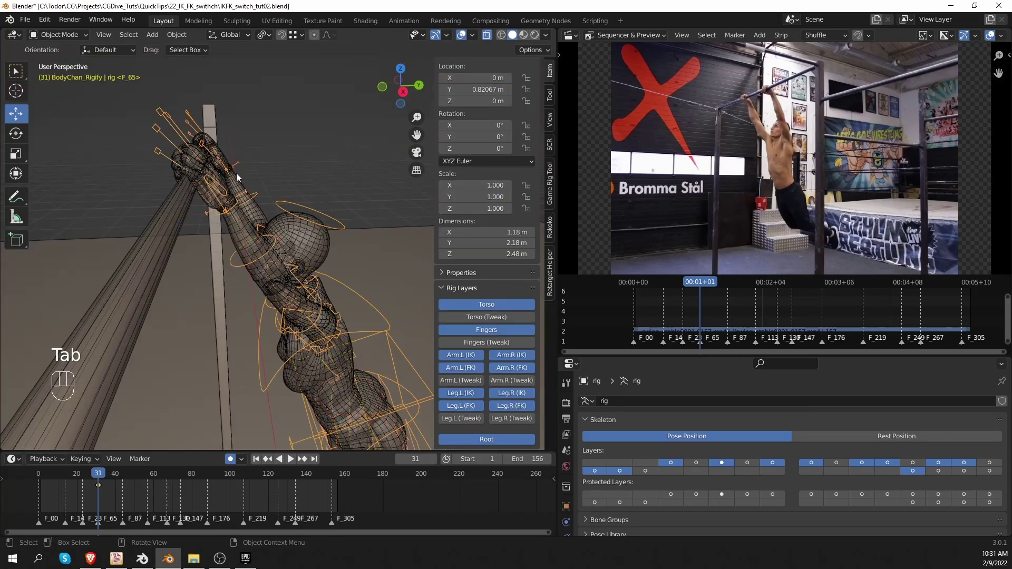
key("z")
key("Tab")
key("r")
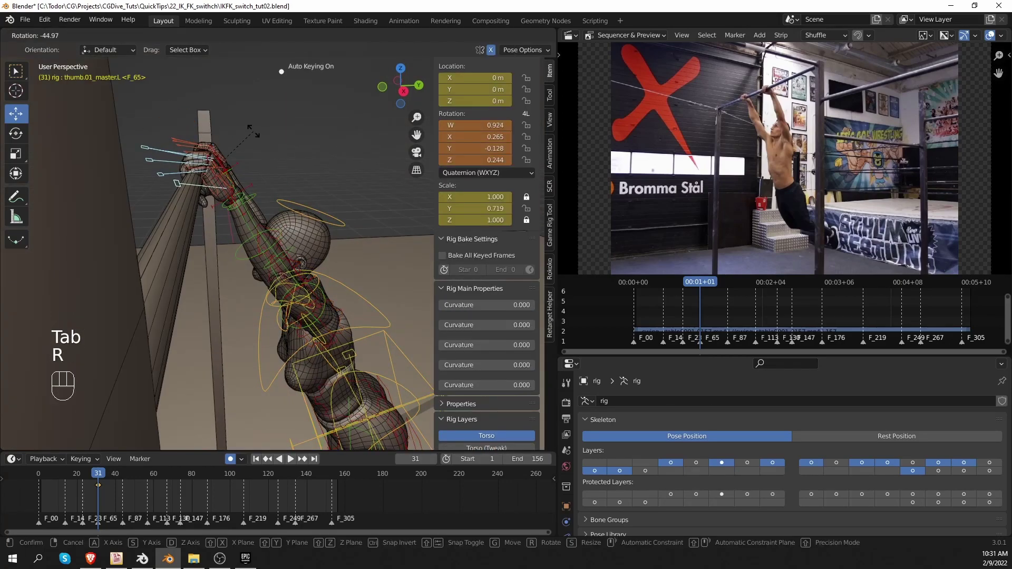
left_click(254, 131)
Select the left thumb's master control and rotate it from several viewpoints toward the underside of the bar
middle_click_drag(253, 131, 187, 207)
left_click(280, 167)
key("r")
key("r")
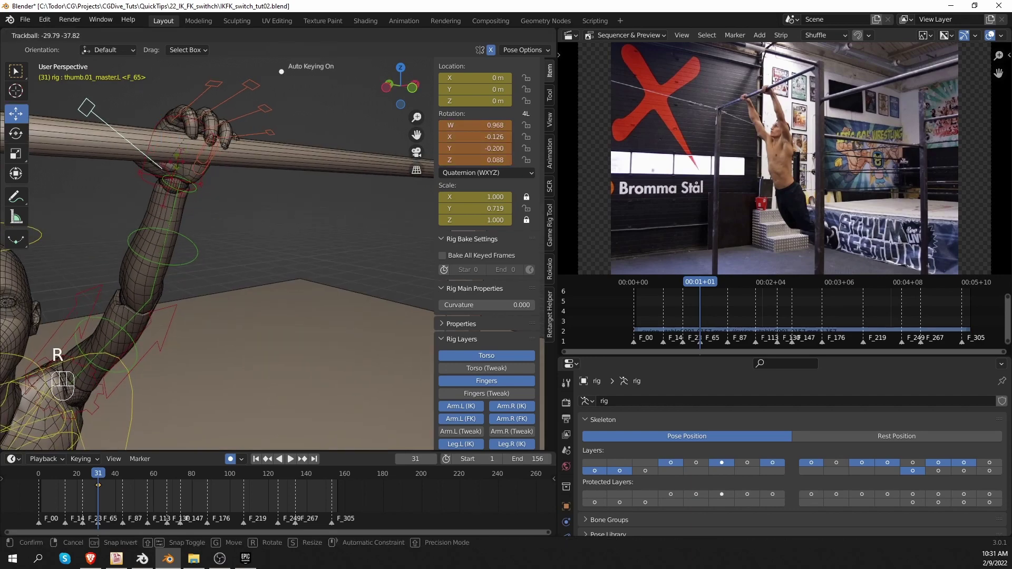
left_click(211, 216)
key("r")
left_click(132, 440)
middle_click_drag(194, 342, 274, 295)
key("r")
left_click(253, 211)
middle_click_drag(253, 211, 154, 181)
key("r")
left_click(242, 185)
Clear the left thumb control's scale, rescale it to about 0.967 and rotate the thumb under the bar
key("alt+s")
key("r")
left_click(229, 195)
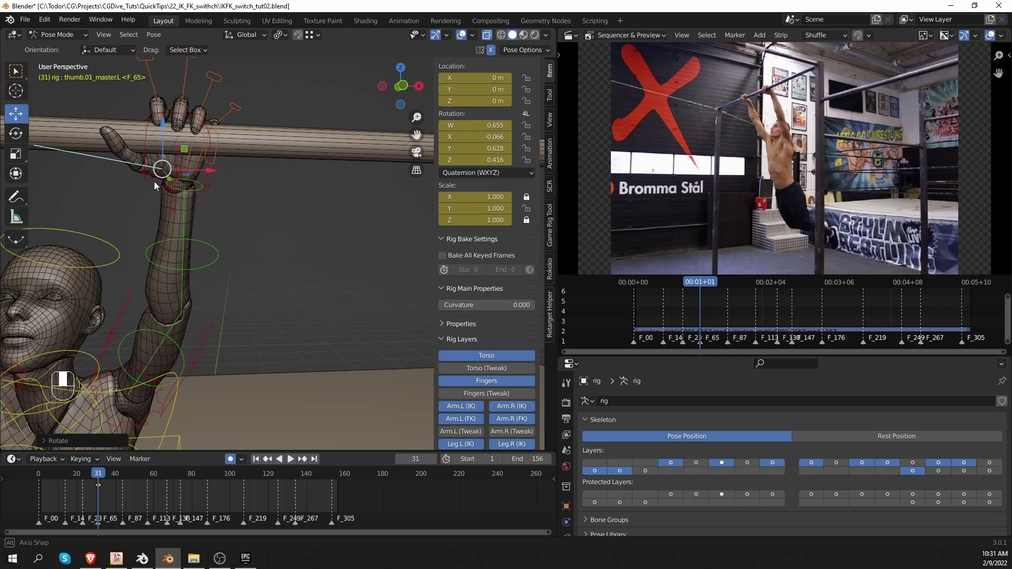
key("s")
left_click(166, 199)
key("s")
left_click(218, 253)
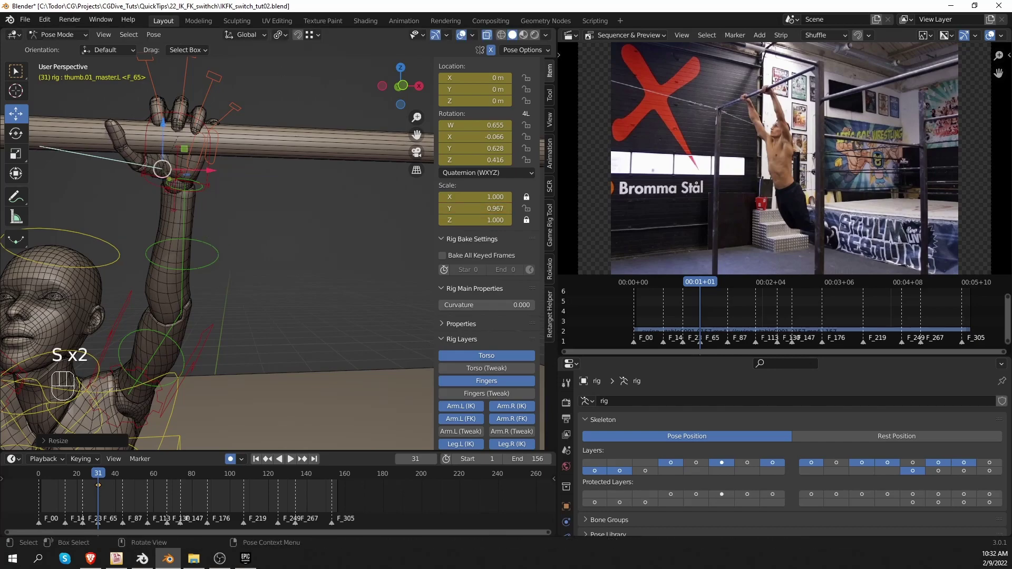
key("r")
key("r")
left_click(251, 232)
Rotate and nudge the left hand's IK control to fit the palm more closely to the bar
middle_click_drag(216, 119, 230, 138)
left_click(209, 157)
key("r")
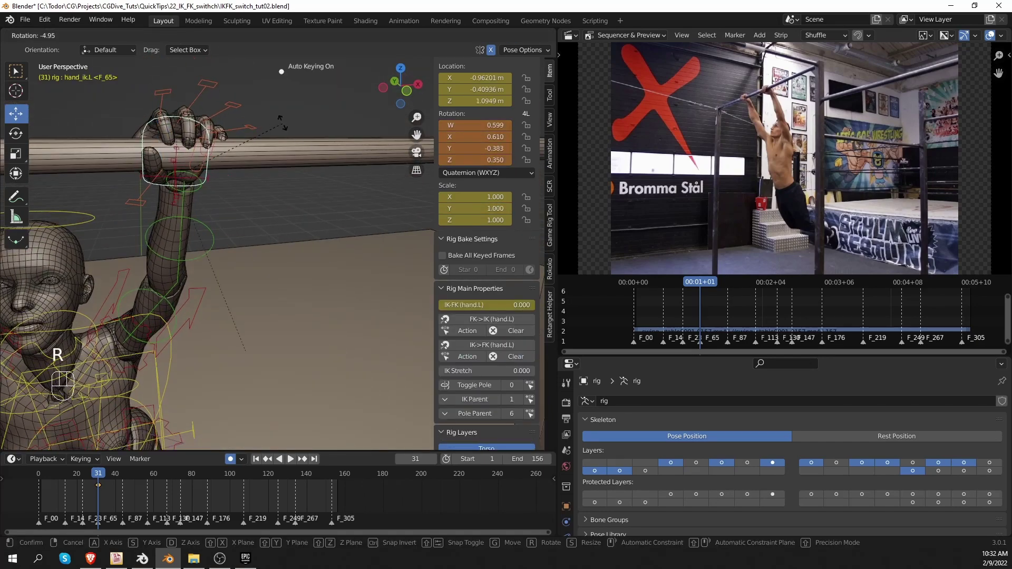
left_click(283, 127)
key("g")
left_click(283, 129)
Refine the left hand's orientation on the bar with trackball and view-aligned rotations
key("r")
key("r")
key("r")
key("r")
left_click(294, 89)
middle_click_drag(295, 90, 280, 91)
key("r")
left_click(264, 84)
Scale the left index finger's master control to about 0.857 and rotate it to adjust the finger's curl around the bar
left_click(154, 105)
key("r")
middle_click_drag(195, 109, 280, 138)
key("s")
left_click(269, 153)
key("r")
left_click(252, 132)
Fine-tune the left index finger control's rotation so the finger follows the bar, checking it from above
key("r")
key("r")
key("r")
left_click(274, 180)
middle_click_drag(271, 177, 226, 224)
key("r")
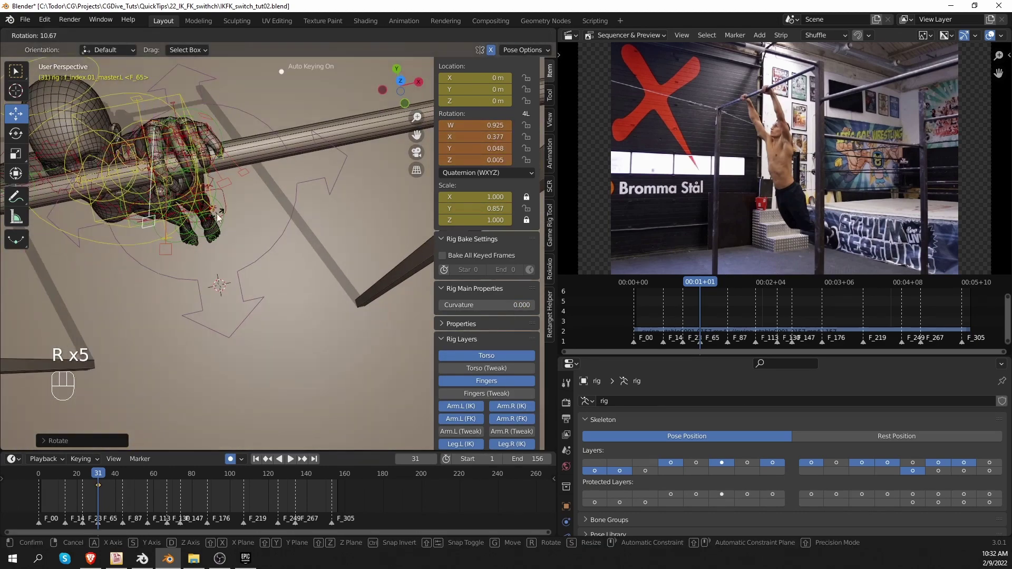
key("r")
left_click(238, 196)
Scale the left index finger's master control down to about 0.807 to curl the finger more tightly around the bar
middle_click_drag(235, 190, 125, 86)
left_click(161, 98)
left_click(141, 84)
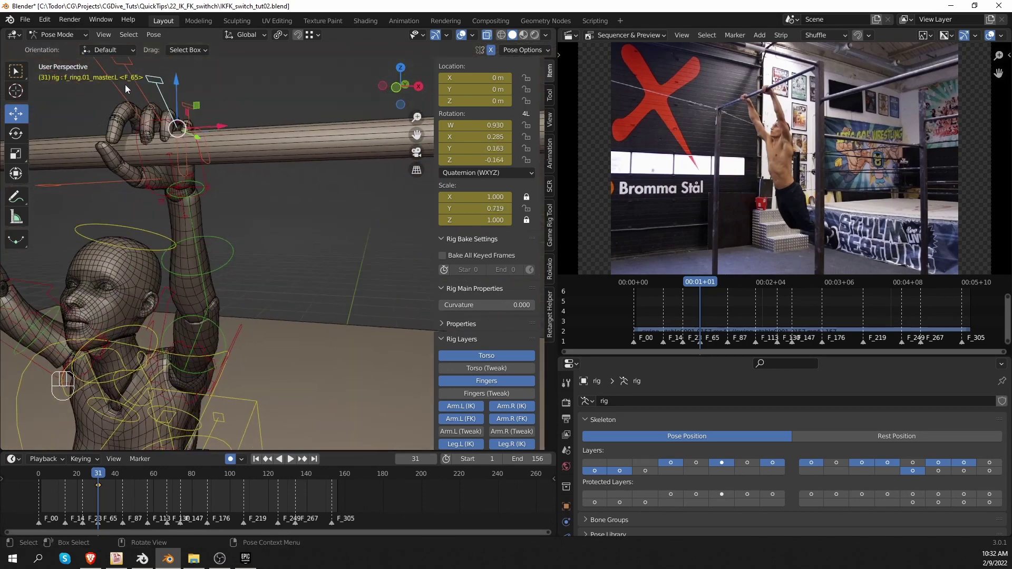
left_click(125, 87)
key("s")
left_click(211, 110)
key("s")
middle_click_drag(215, 109, 232, 129)
Rotate the left index finger's master control to wrap it over the bar, and nudge the left hand's position
key("e")
key("r")
left_click(198, 149)
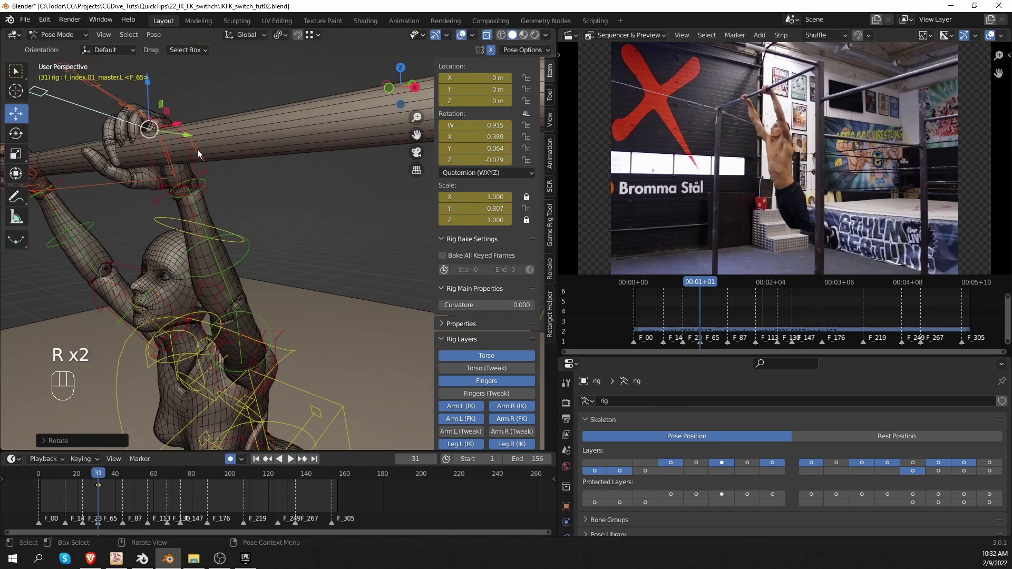
left_click(199, 156)
key("g")
left_click(195, 148)
Rescale the left index finger's master control to about 0.849 to loosen its curl
left_click(75, 107)
key("e")
key("s")
left_click(74, 110)
Scale the left middle, ring and pinky master controls to about 0.784, 0.802 and 0.913 to close the fingers around the bar
middle_click_drag(108, 122, 153, 95)
left_click(152, 124)
key("s")
left_click(207, 203)
left_click(179, 142)
key("s")
left_click(198, 156)
key("s")
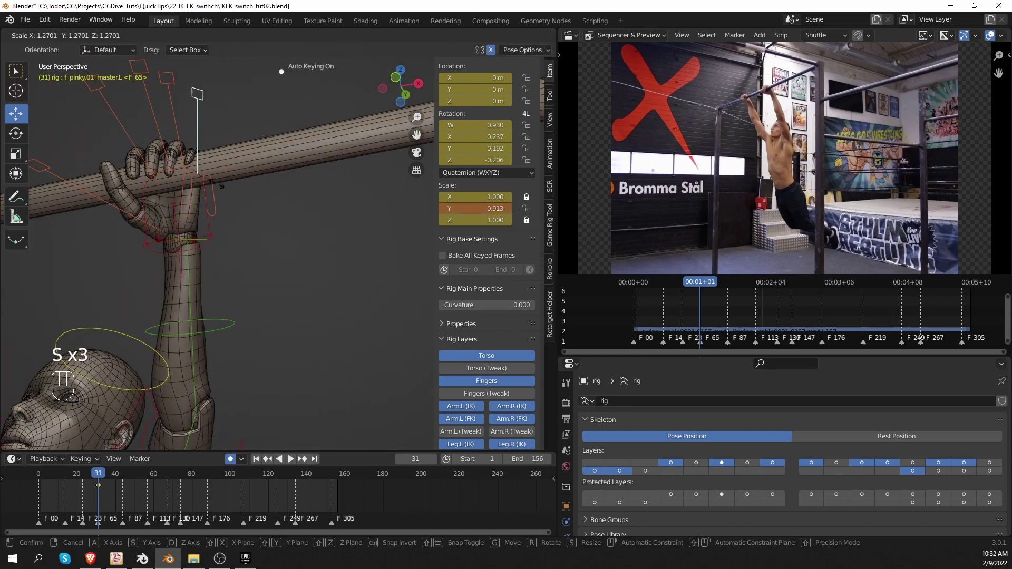
left_click(221, 186)
Rotate the left pinky and ring finger master controls freely so both fingers follow the bar
middle_click_drag(222, 190, 308, 235)
key("r")
key("r")
left_click(224, 138)
left_click(202, 133)
key("r")
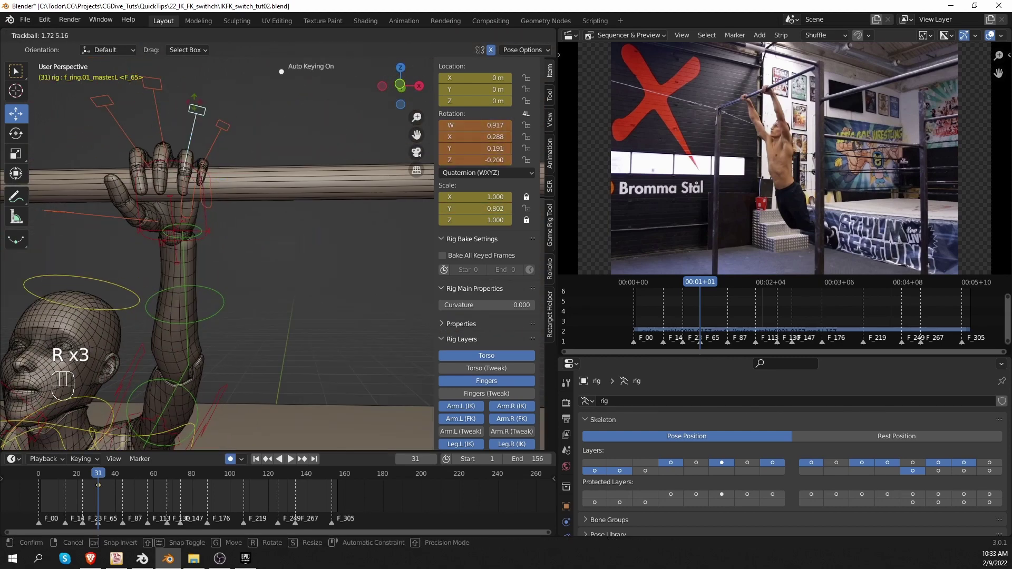
Rotate the left hand's IK control in the view plane to line the palm up with the bar, comparing with the close-up reference
key("r")
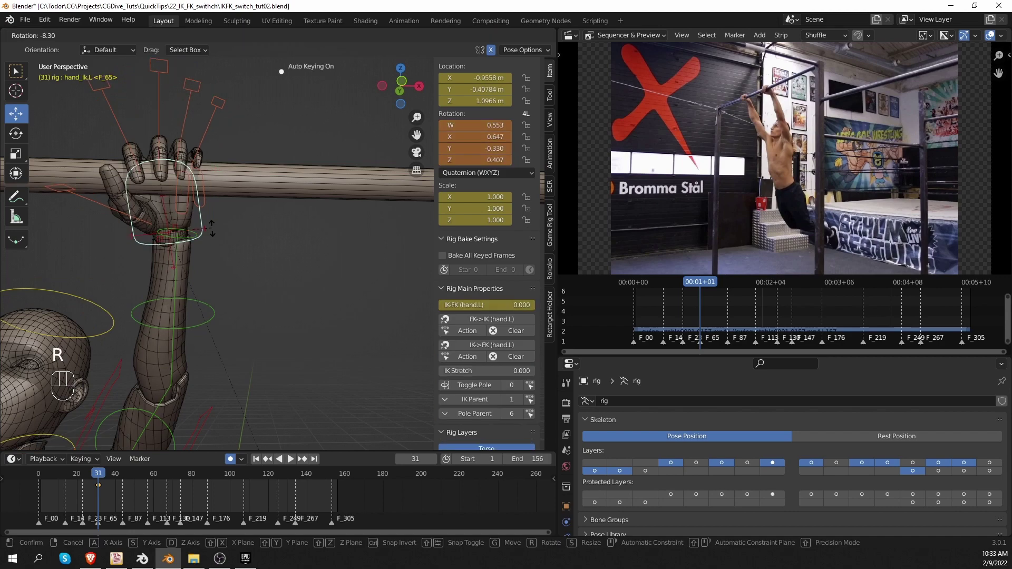
middle_click_drag(210, 238, 274, 248)
scroll(687, 169, "up", 3)
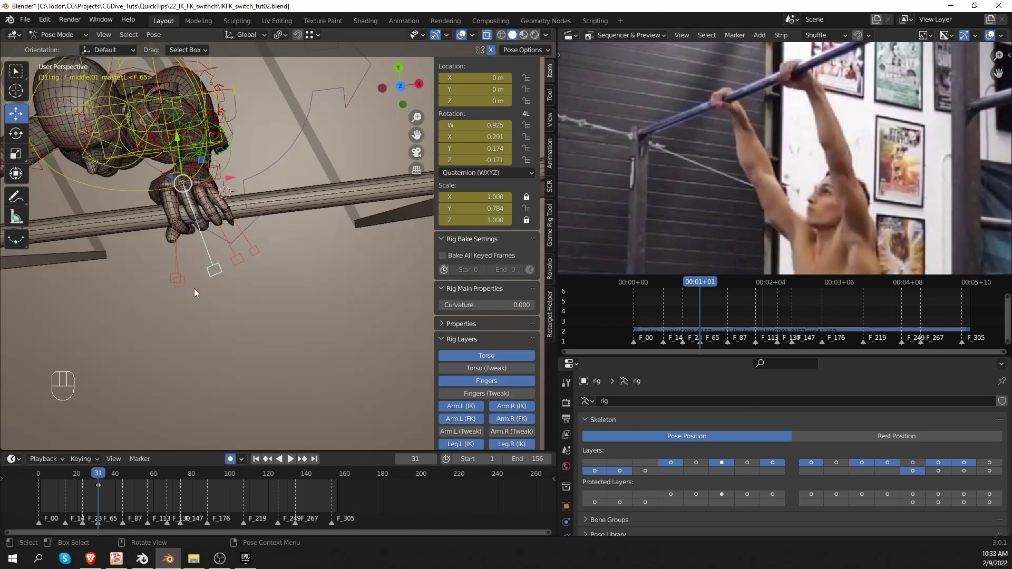
Rotate the left middle and index finger controls from above so the fingers spread evenly over the bar
key("r")
key("r")
key("r")
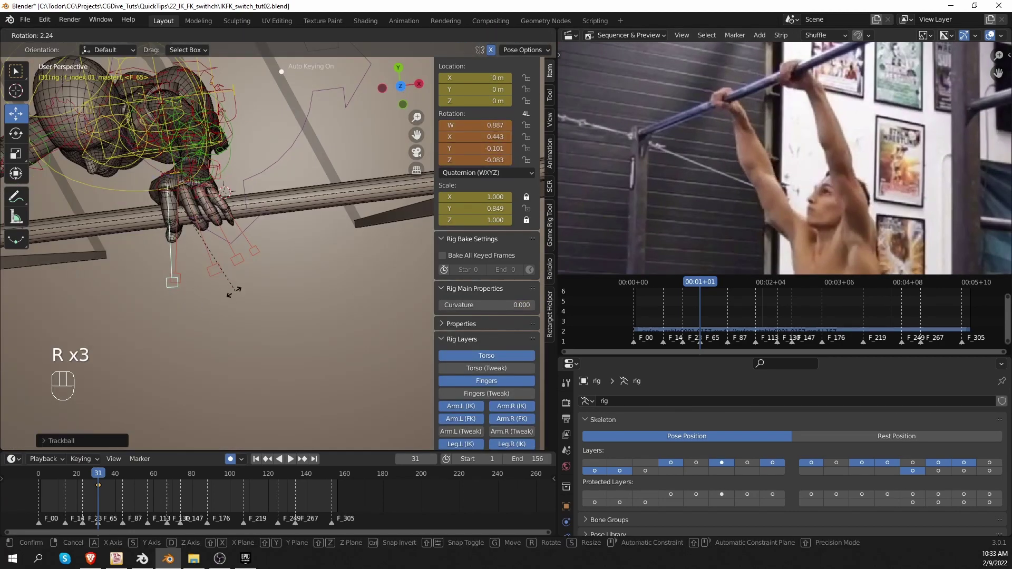
key("r")
key("r")
key("r")
key("r")
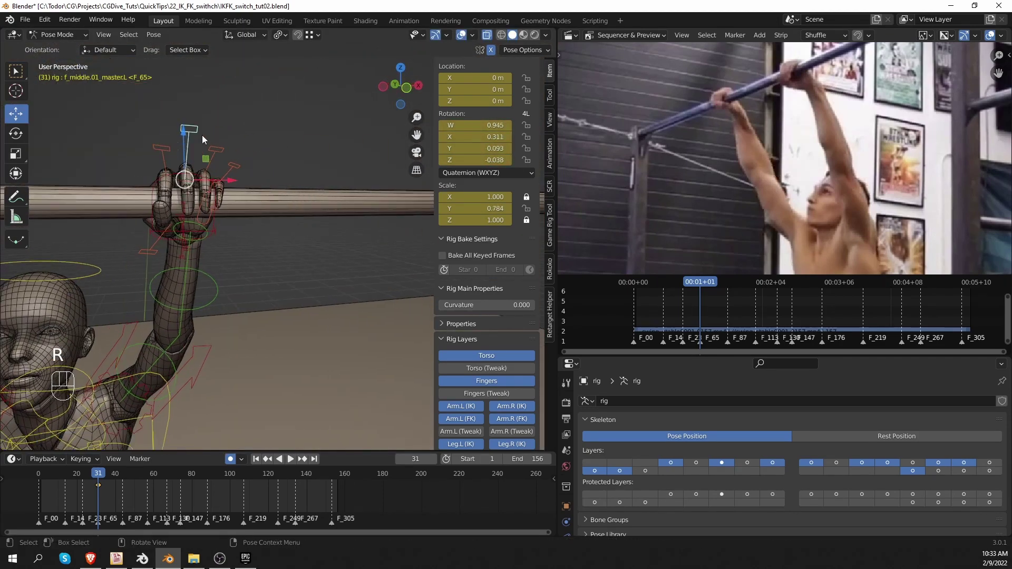
Rotate the left middle finger control to curl it onto the bar, and turn the pinky control about its local Z axis
key("r")
key("r")
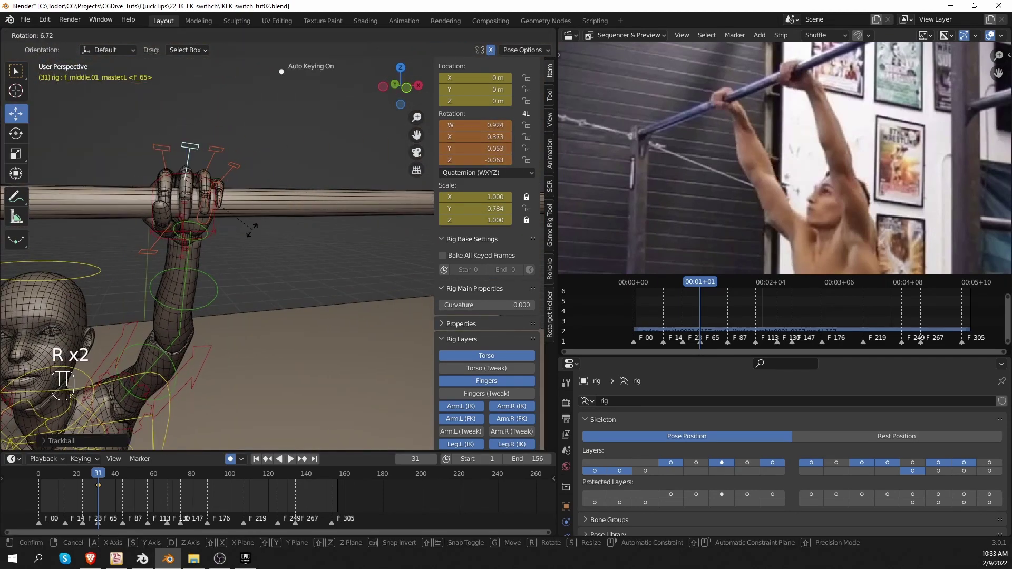
key("r")
key("z")
key("z")
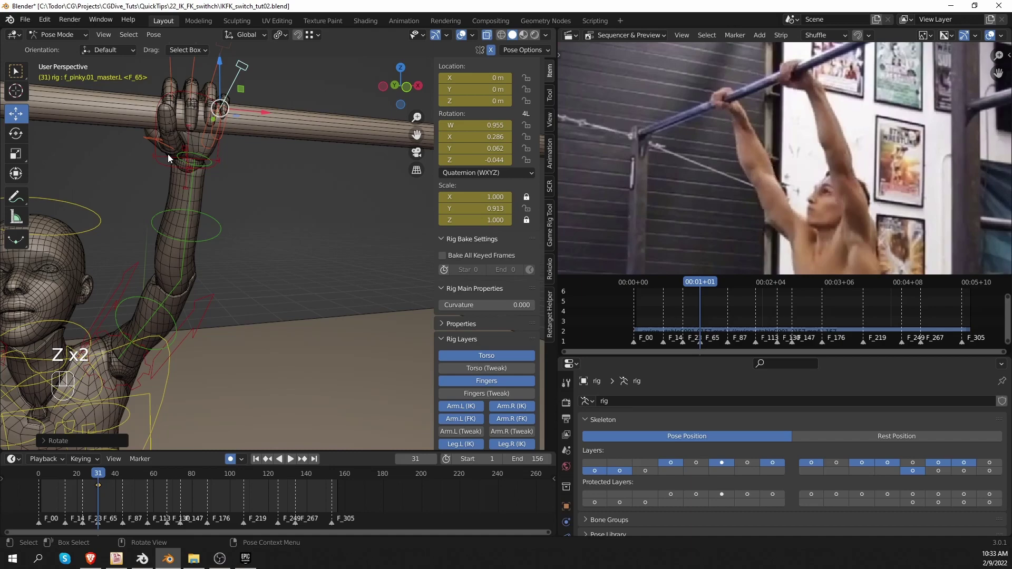
Clear the left thumb control's rotation and rotate it afresh so the thumb closes under the bar
left_click(163, 142)
key("r")
key("alt+r")
key("r")
left_click(245, 159)
key("r")
left_click(249, 169)
key("r")
key("r")
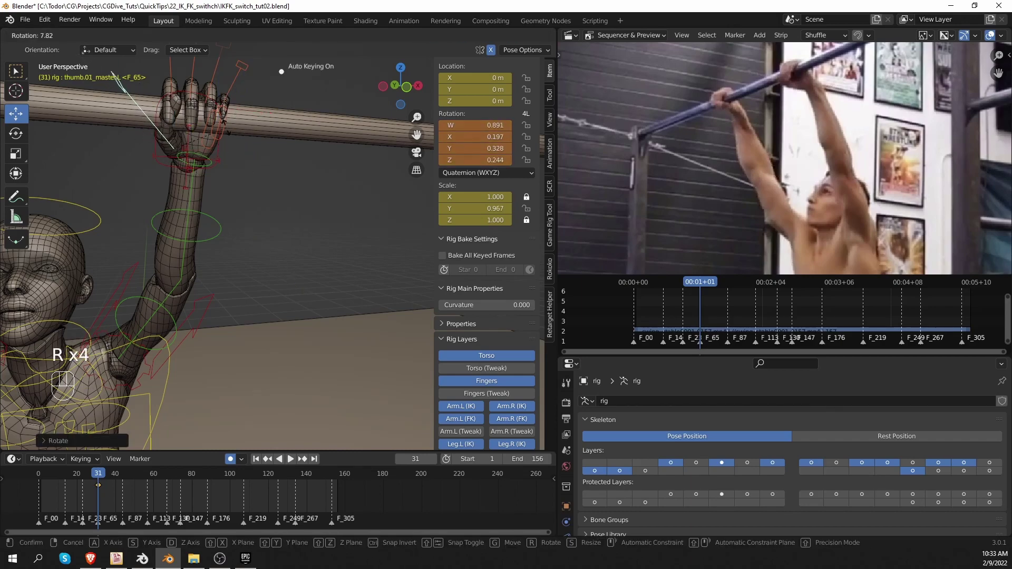
key("r")
Fine-tune the left pinky control with a trackball rotation and check the grip of both hands on the bar
left_click(230, 109)
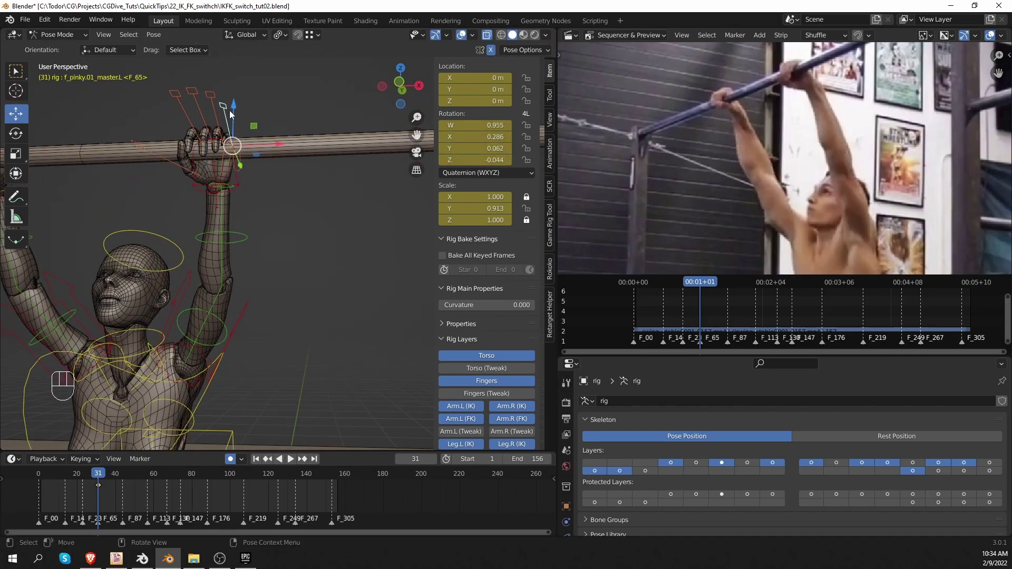
key("r")
key("r")
left_click(232, 118)
middle_click_drag(232, 120, 252, 226)
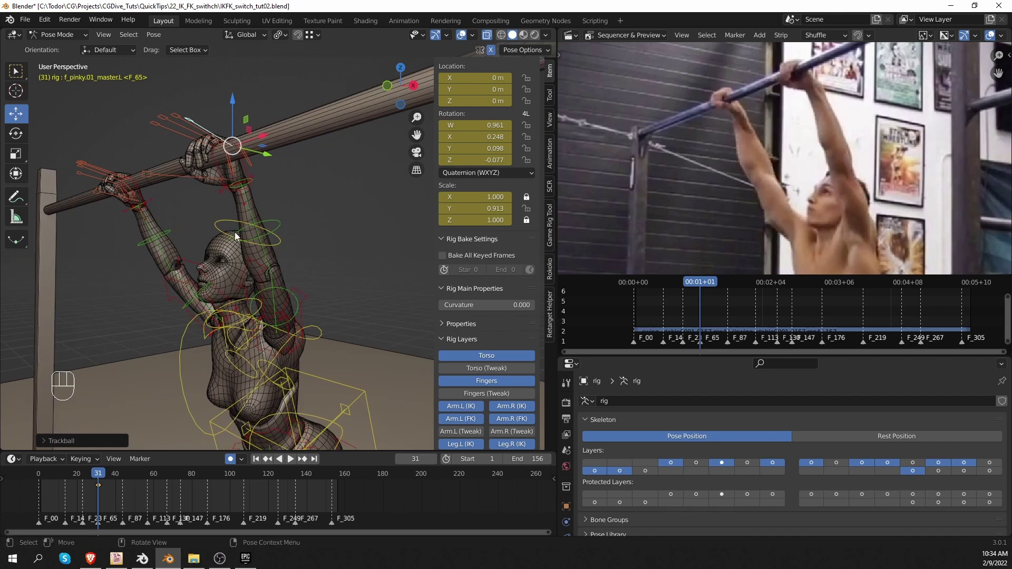
Turn on X-Ray shading and, in the right side view, move the left hand's IK pivot control to the bar's centre
left_click(225, 190)
key("KP_3")
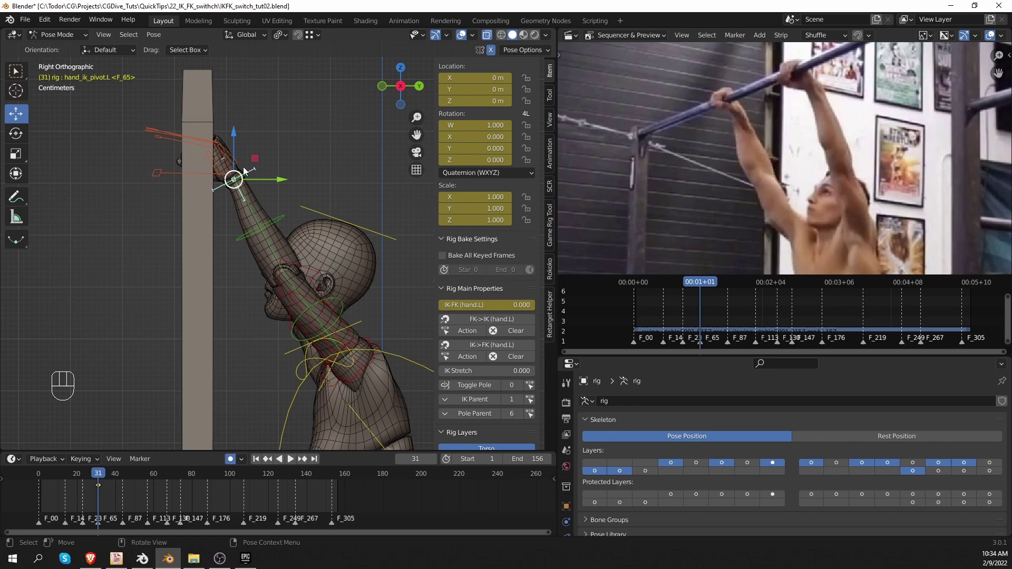
key("z")
key("z")
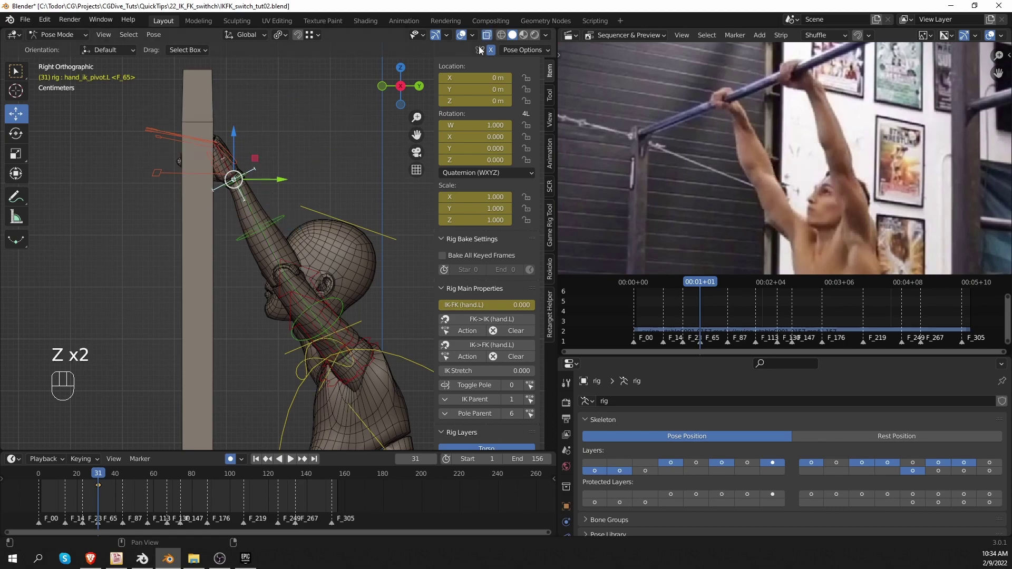
left_click(545, 35)
left_click(480, 254)
scroll(226, 184, "up", 4)
mouse_move(226, 184)
middle_mouse_down("shift")
mouse_move(314, 208)
mouse_move(349, 252)
middle_mouse_up("shift")
scroll(349, 252, "up", 2)
key("g")
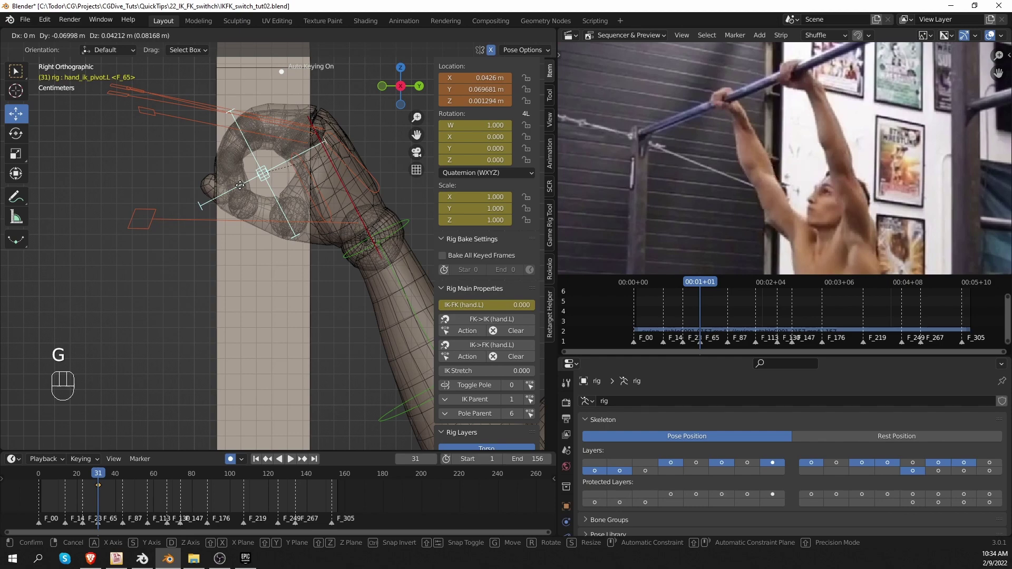
left_click(240, 185)
Switch to the Rotate tool and turn X-Ray shading off
key("r")
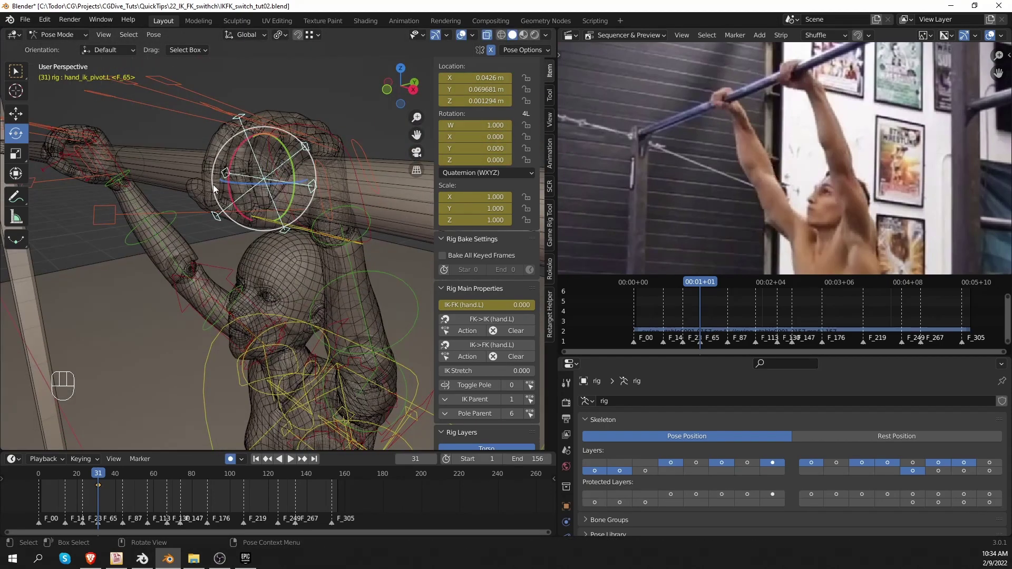
left_click(16, 133)
left_click(546, 35)
left_click(480, 253)
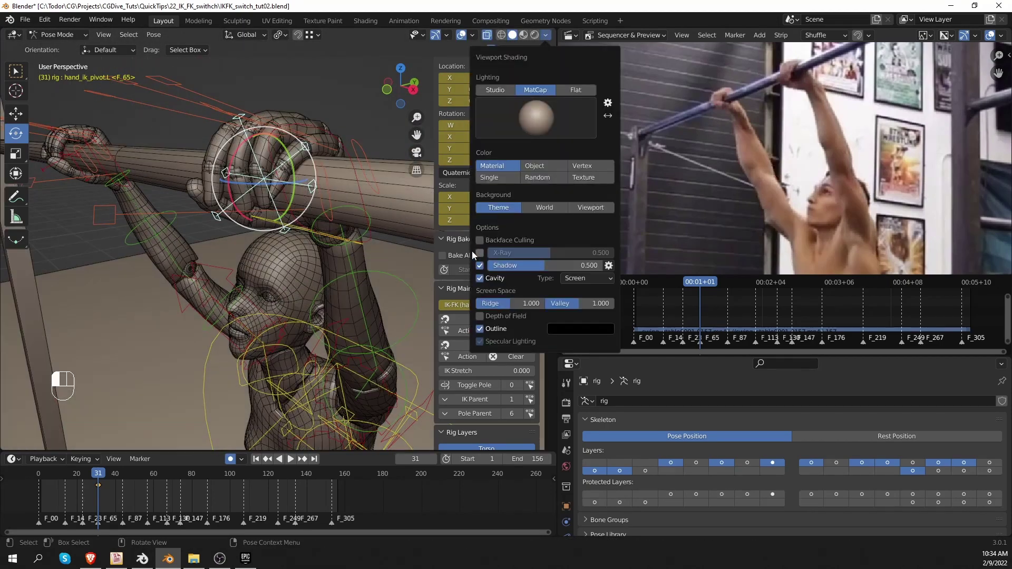
Try rotating the left hand about its IK pivot on the bar, undo it, and select the main hand IK control
key("r")
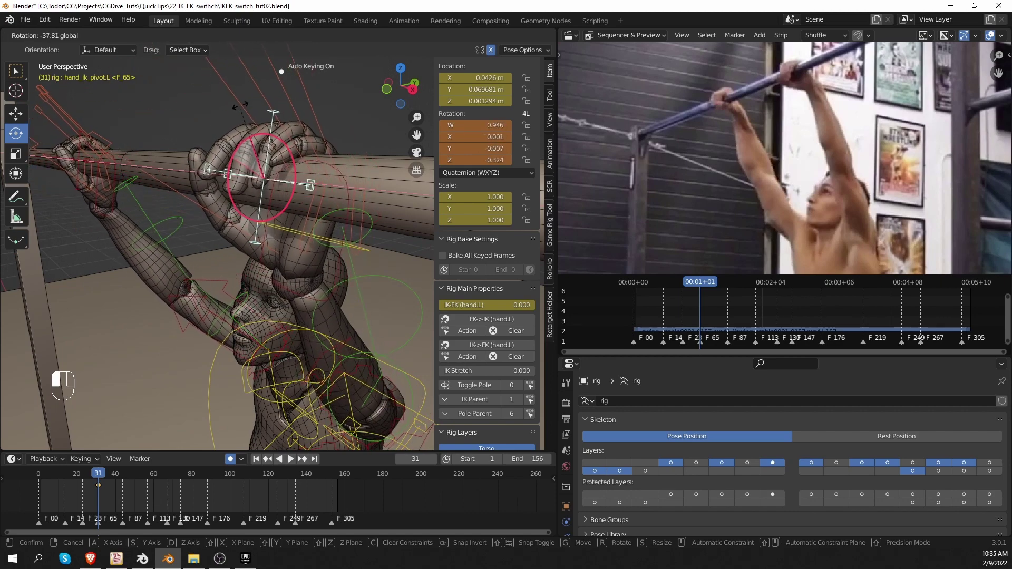
left_click_drag(240, 107, 220, 132)
key("ctrl+z")
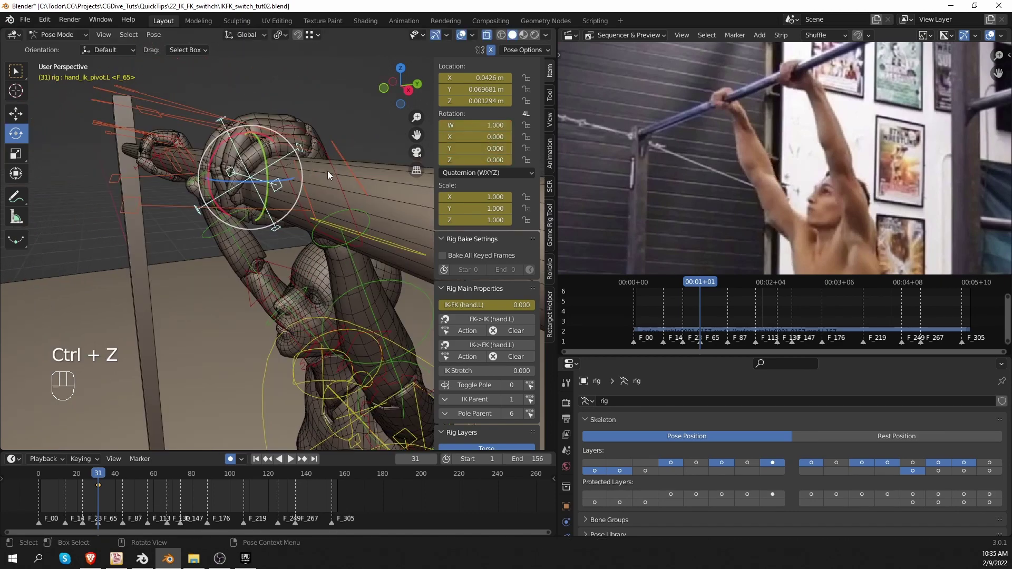
left_click(331, 168)
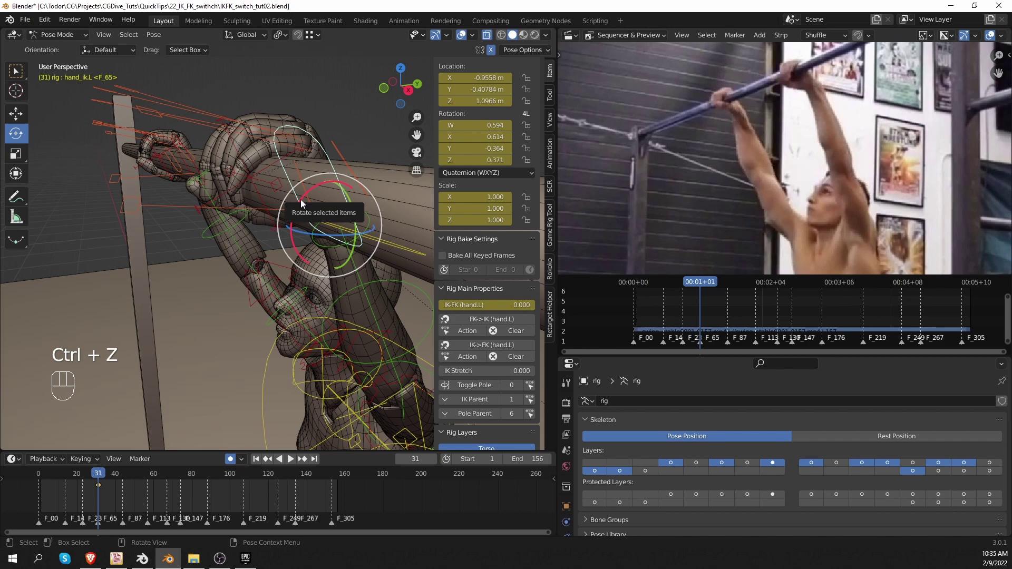
mouse_move(300, 199)
left_mouse_down()
mouse_move(310, 222)
mouse_move(314, 203)
left_mouse_up()
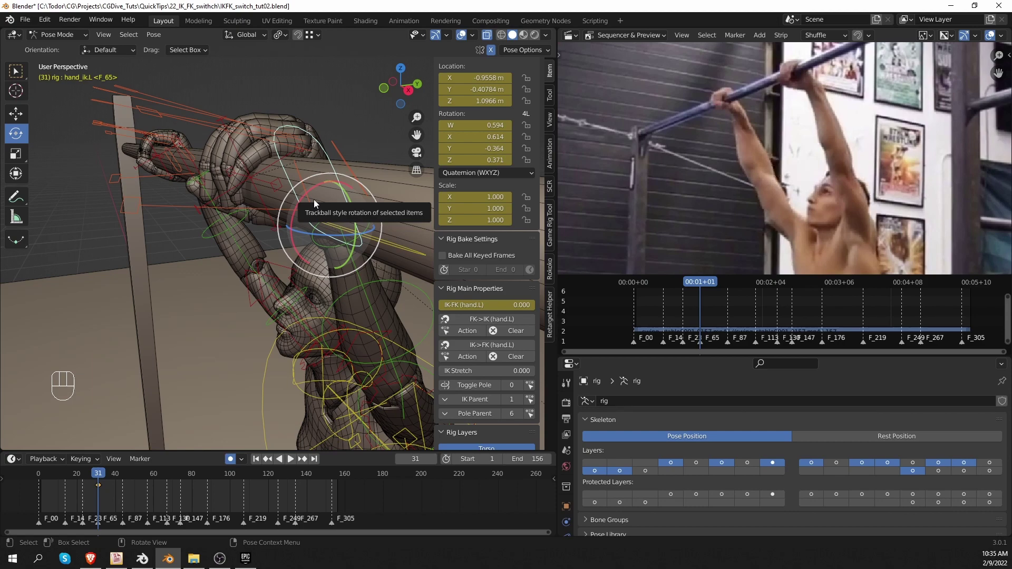
Select the torso pivot control and move it up to the hands on the bar in the right side view
middle_click_drag(315, 199, 328, 227)
left_click(320, 230)
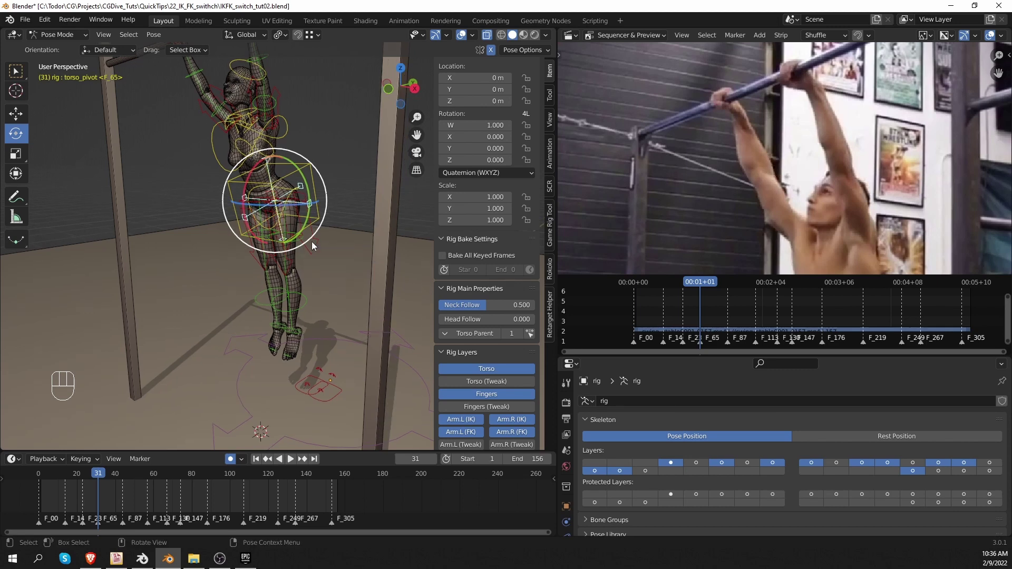
key("KP_3")
middle_click_drag(311, 242, 324, 202, "shift")
key("g")
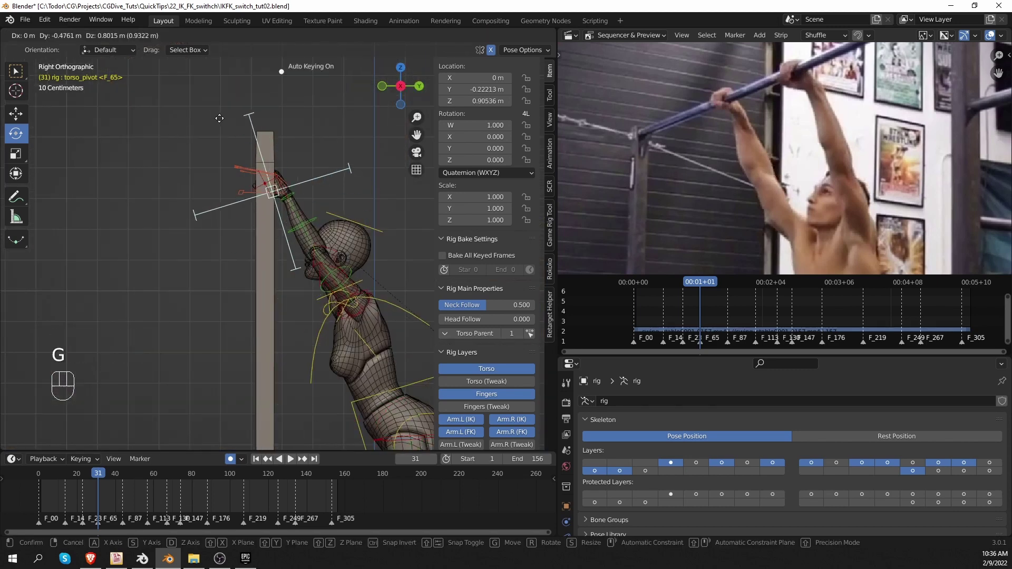
left_click(378, 204)
Try swinging the body about the relocated torso pivot, cancel the rotation, and clear the pivot's location
key("r")
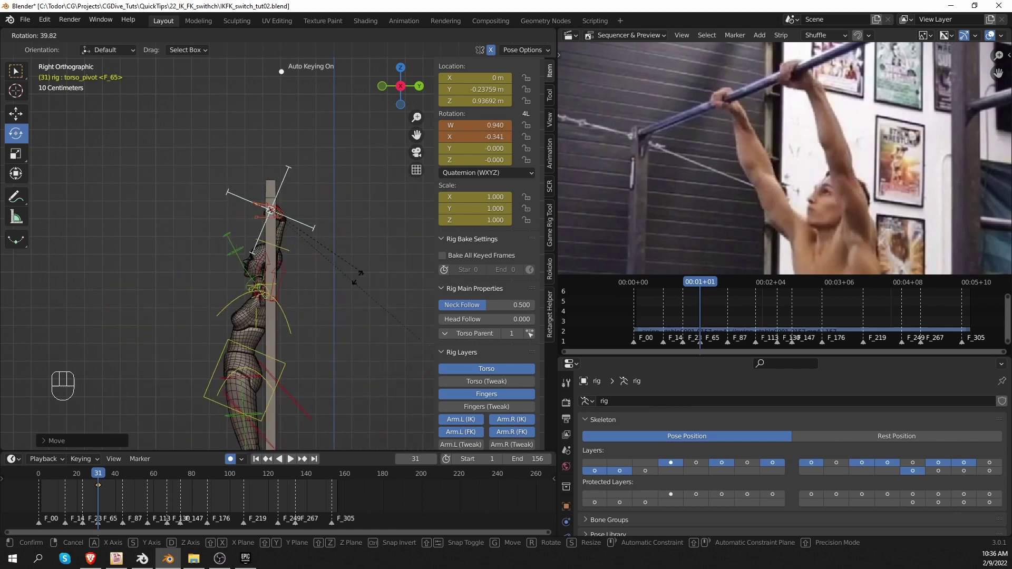
right_click(384, 294)
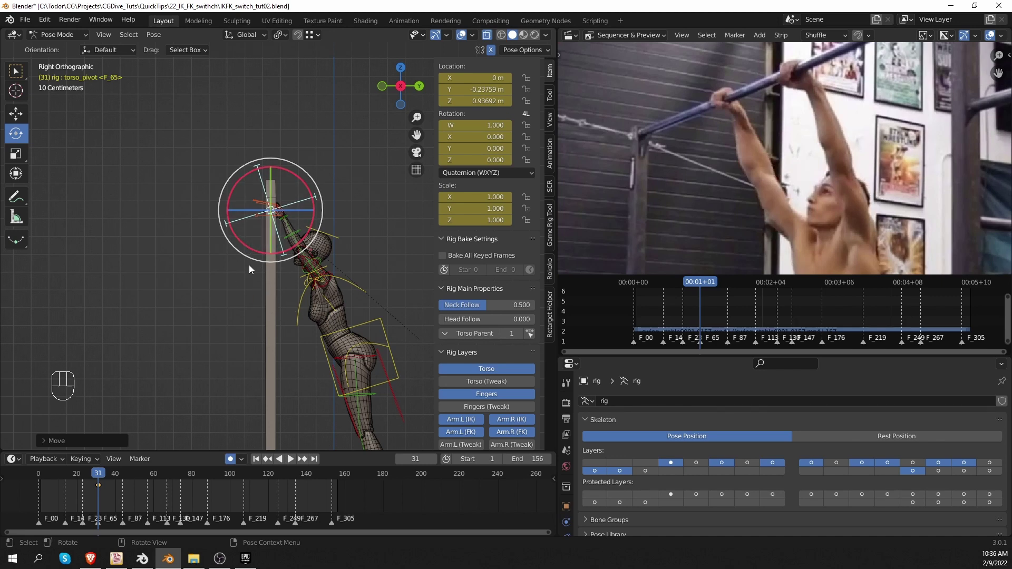
key("alt+g")
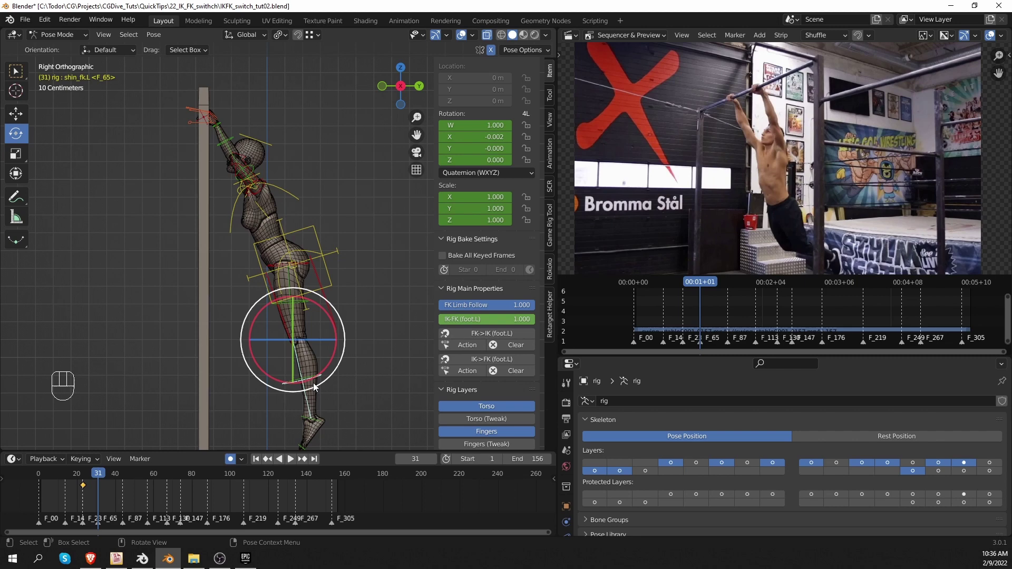
key("r")
left_click(296, 308)
key("ctrl+z")
key("ctrl+z")
Rotate the left leg's FK shin control to bend the knee so the lower leg trails behind the body
key("r")
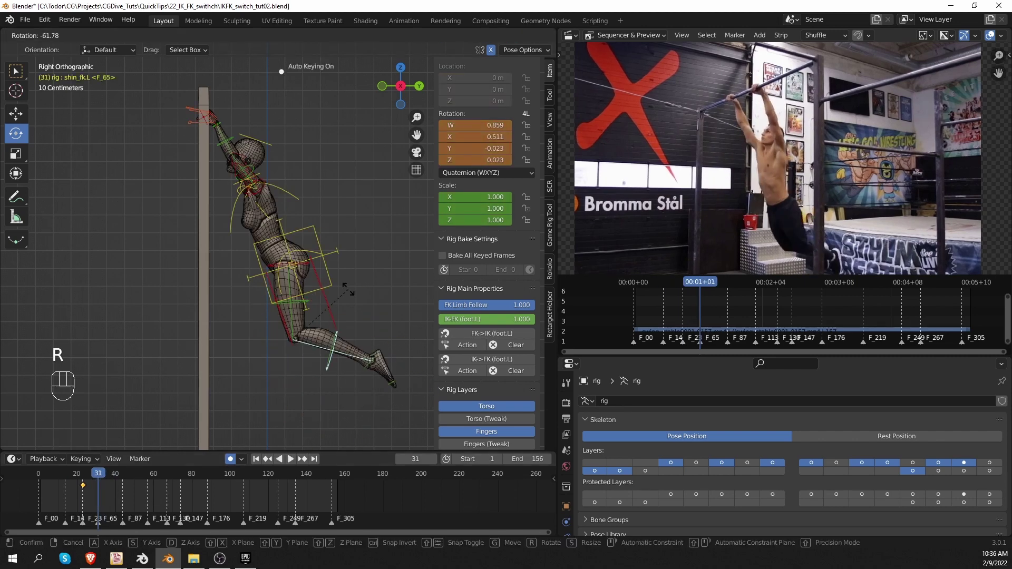
left_click(311, 305)
key("r")
left_click(332, 304)
left_click(315, 242)
key("r")
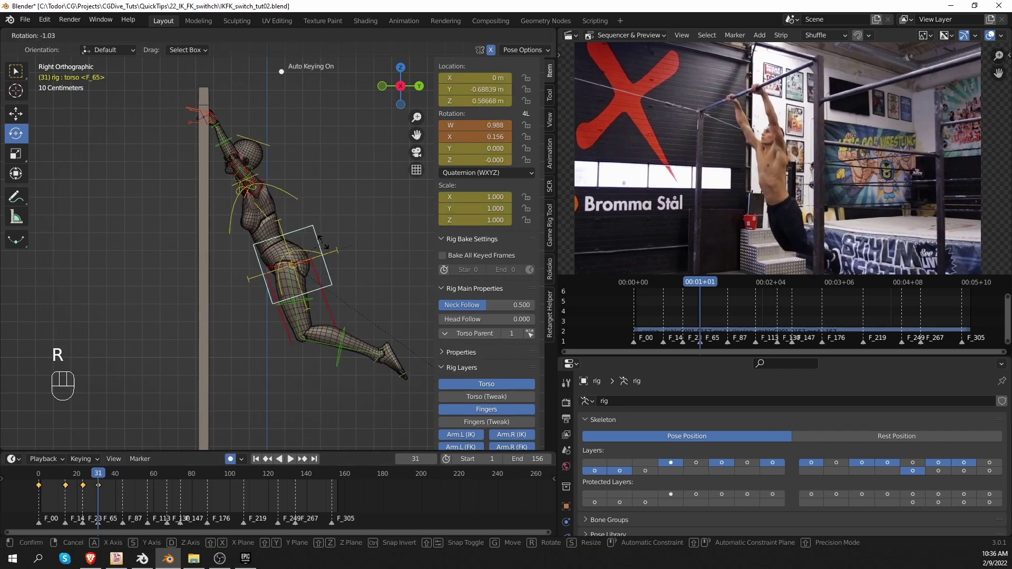
right_click(323, 244)
Rotate the hips control to about W 0.980, X 0.198 so the pelvis arches backward on frame 31
left_click(298, 198)
key("r")
left_click(302, 205)
left_click(312, 265)
key("r")
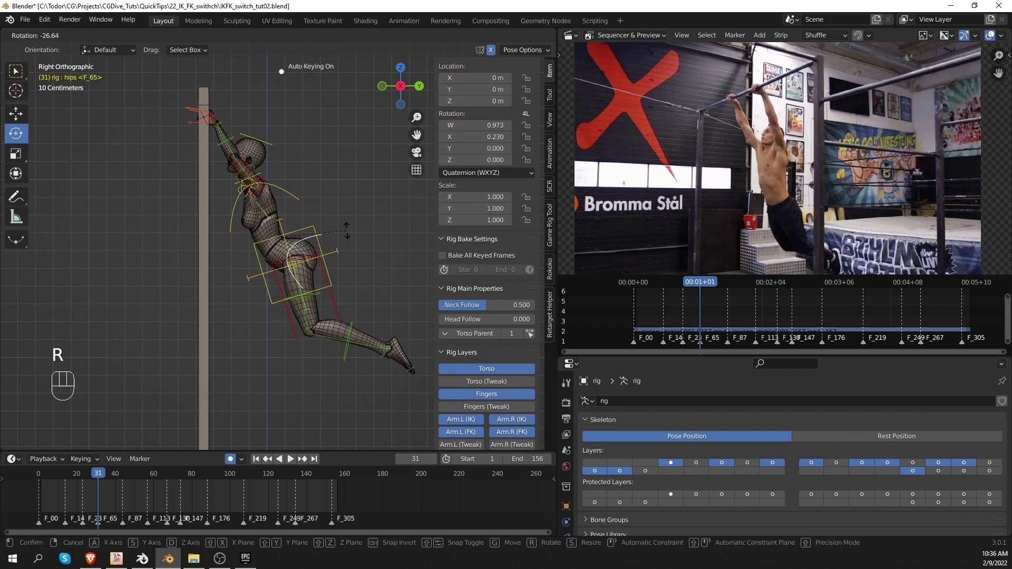
left_click(346, 228)
Clear the hips control's rotation on frame 23 so the arch builds up from there to frame 31
mouse_move(97, 478)
left_mouse_down()
mouse_move(74, 484)
mouse_move(88, 481)
left_mouse_up()
key("alt+r")
key("alt+r")
key("alt+r")
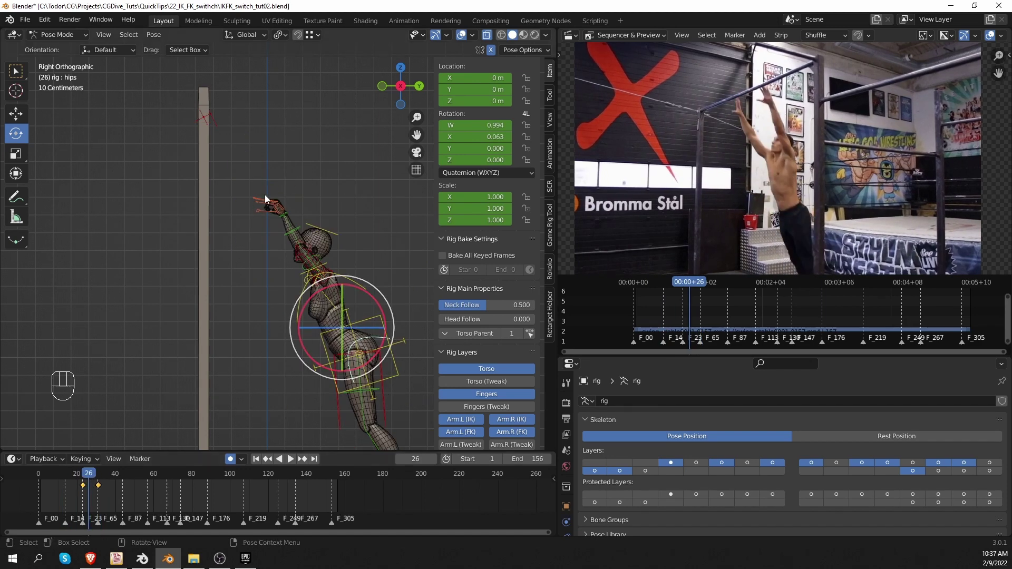
Select all the rig's controls and scrub and play the animation to review the jump and grab against the reference
key("a")
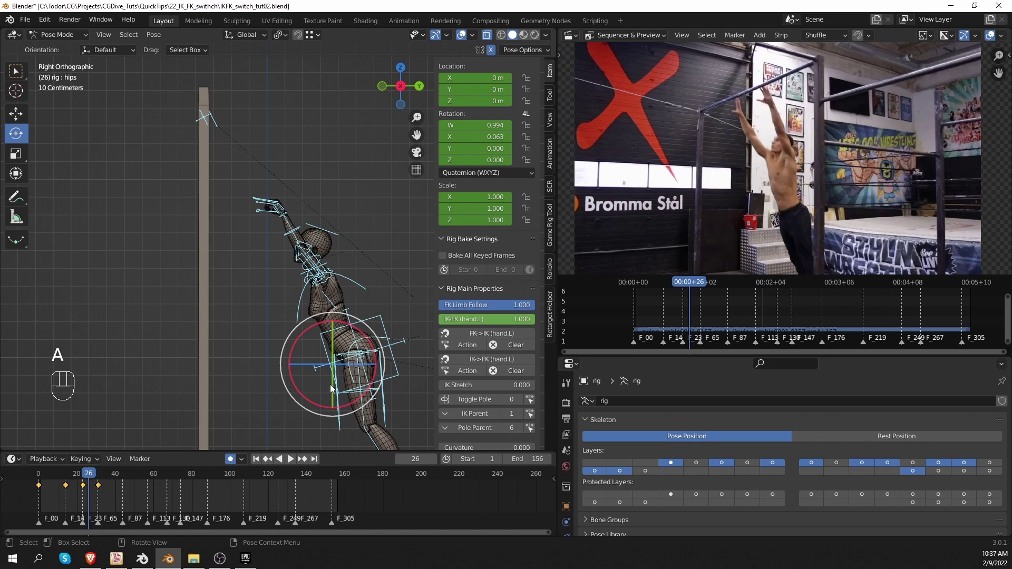
key("a")
key("t")
left_click(58, 460)
left_click_drag(84, 478, 52, 479)
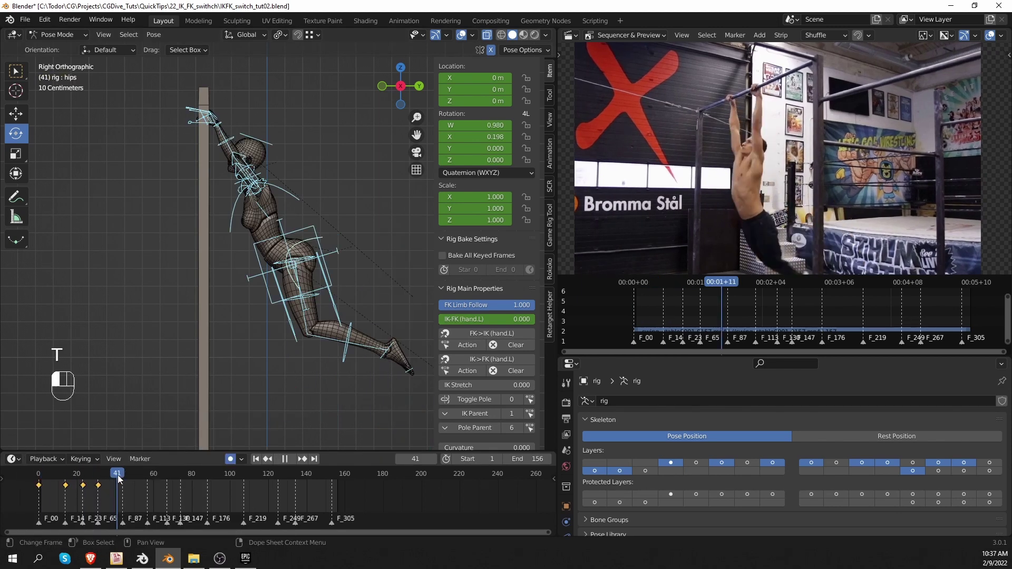
key("Escape")
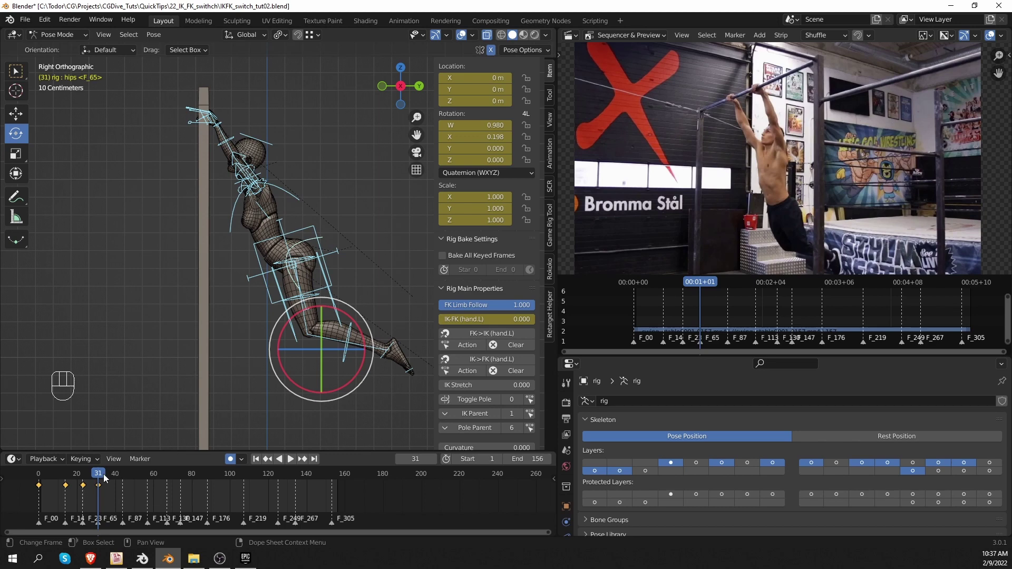
Go to frame 44 at marker F_87 and enlarge the reference video preview above the sequencer strips
left_click(123, 473)
scroll(791, 192, "down", 1)
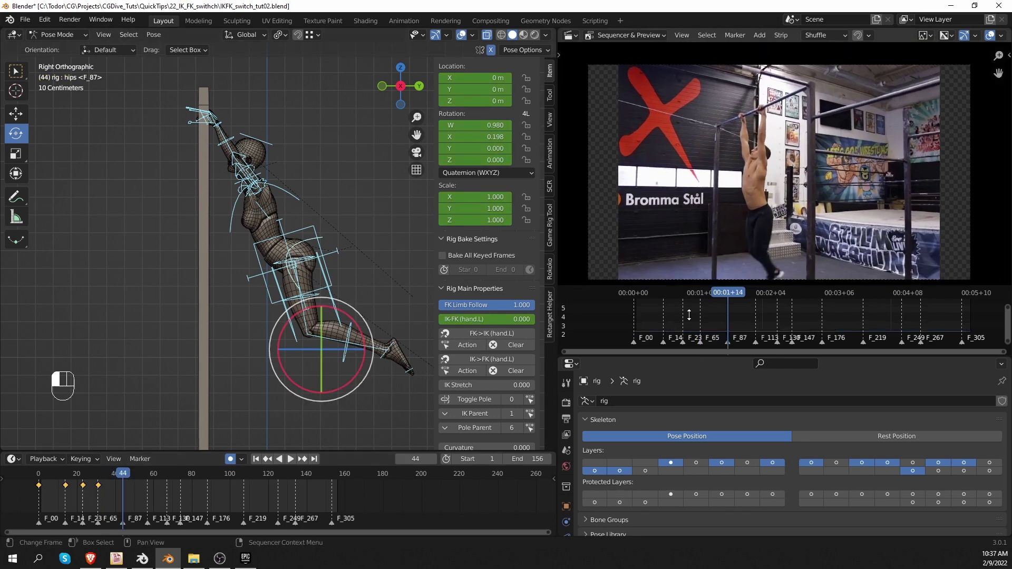
left_click_drag(689, 314, 701, 328)
left_click(707, 332)
left_click_drag(115, 477, 122, 478)
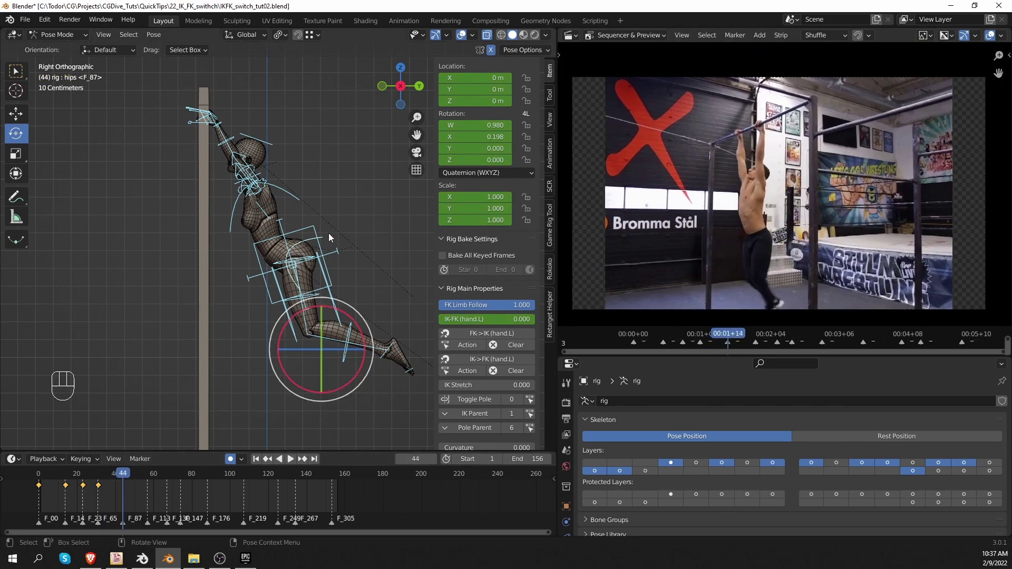
Move the torso control toward the bar to about Y -0.946 m, Z 0.519 m on frame 44
left_click(327, 246)
key("r")
right_click(332, 274)
key("g")
left_click(291, 280)
key("r")
right_click(289, 278)
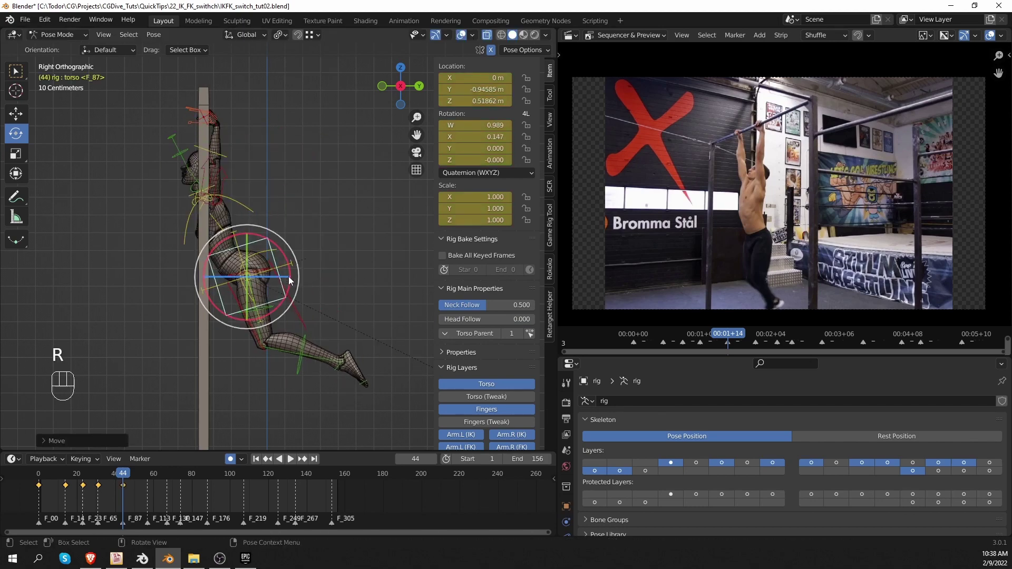
Clear the torso control's rotation on frame 44 and move it under the bar to about Y -1.174 m, Z 0.504 m
key("alt+r")
key("alt+r")
key("ctrl+z")
key("alt+r")
left_click(279, 253)
key("g")
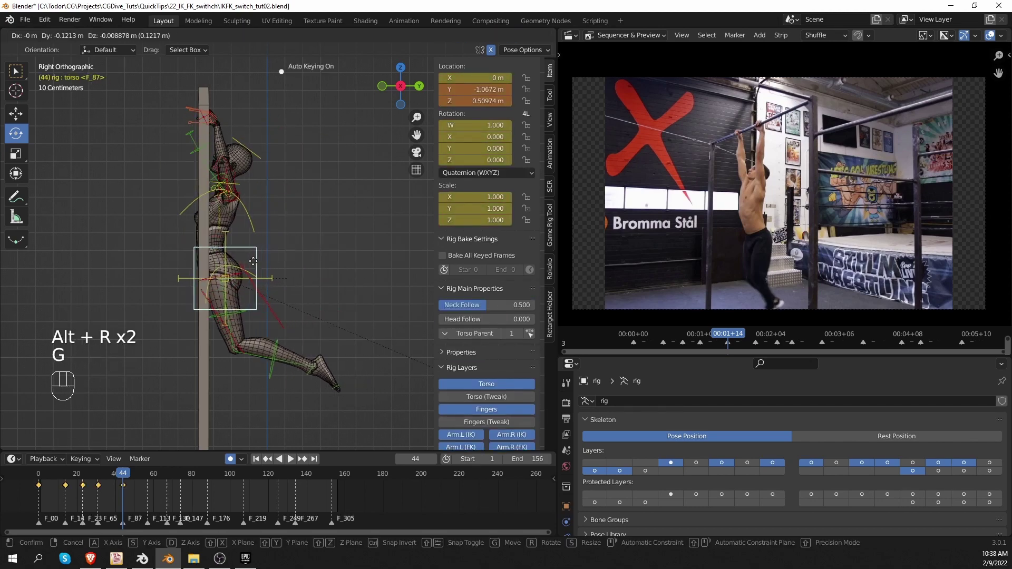
left_click(238, 255)
Check the left hand's grip up close and lower the torso control to about Z 0.454 m on frame 44
middle_click_drag(190, 136, 267, 173, "shift")
scroll(266, 173, "up", 8)
left_click(305, 140)
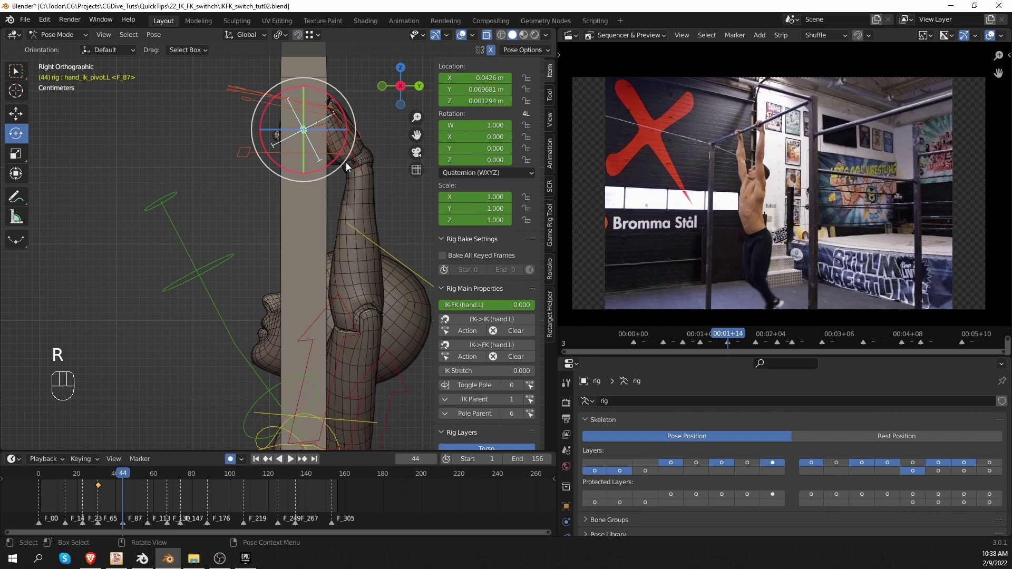
middle_click_drag(345, 162, 259, 138)
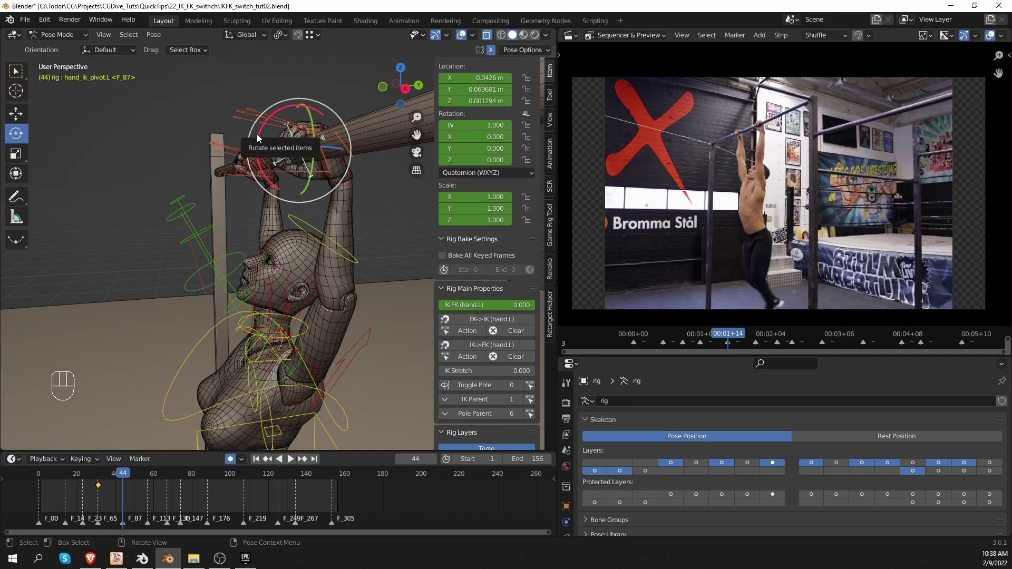
left_click_drag(258, 134, 268, 97)
middle_click_drag(285, 413, 348, 169, "shift")
left_click(308, 186)
scroll(305, 206, "down", 2)
key("g")
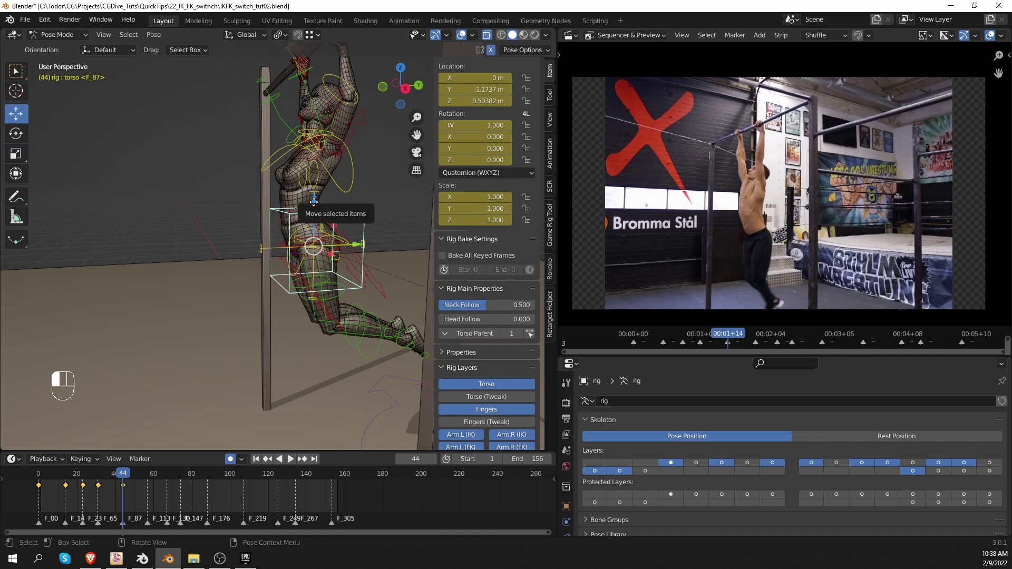
left_click_drag(313, 200, 313, 211)
right_click(313, 210)
middle_click_drag(314, 211, 329, 265, "shift")
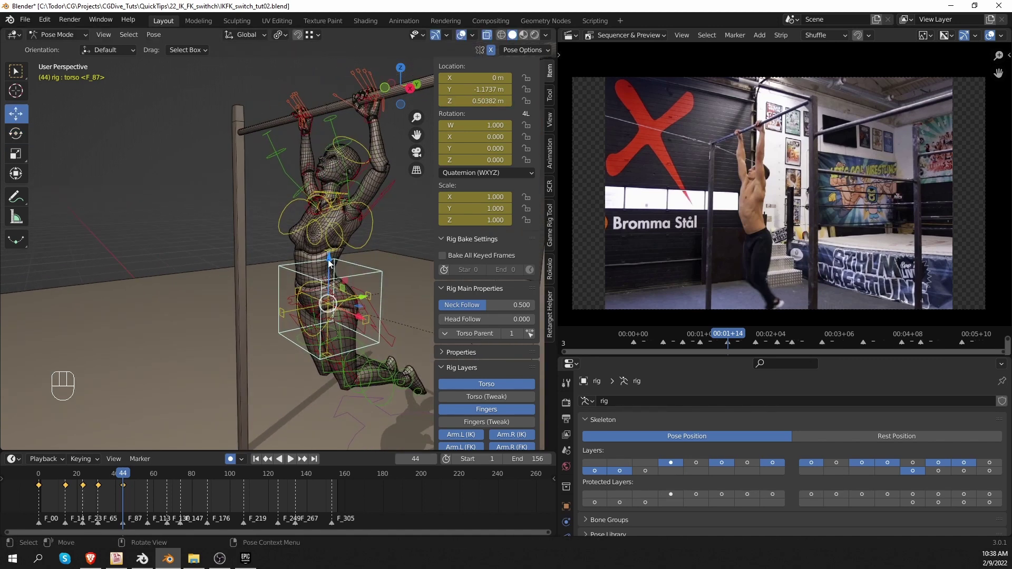
mouse_move(329, 266)
left_mouse_down()
mouse_move(331, 278)
mouse_move(334, 256)
mouse_move(338, 270)
left_mouse_up()
Move the left hand's IK control inward along the bar to about X -0.953 m on frame 31 and scrub ahead to check the grip
middle_click_drag(364, 284, 233, 192)
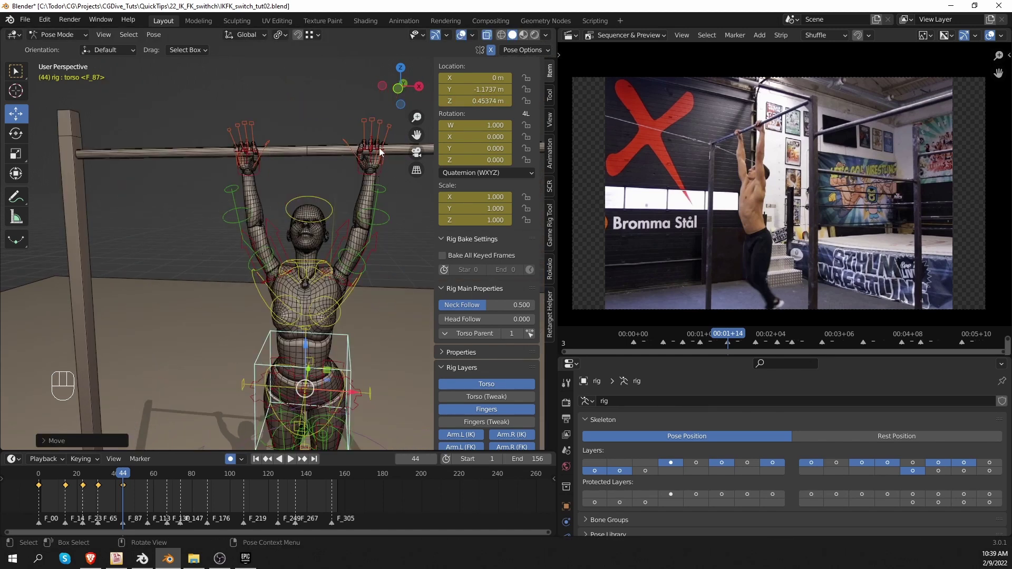
left_click(97, 473)
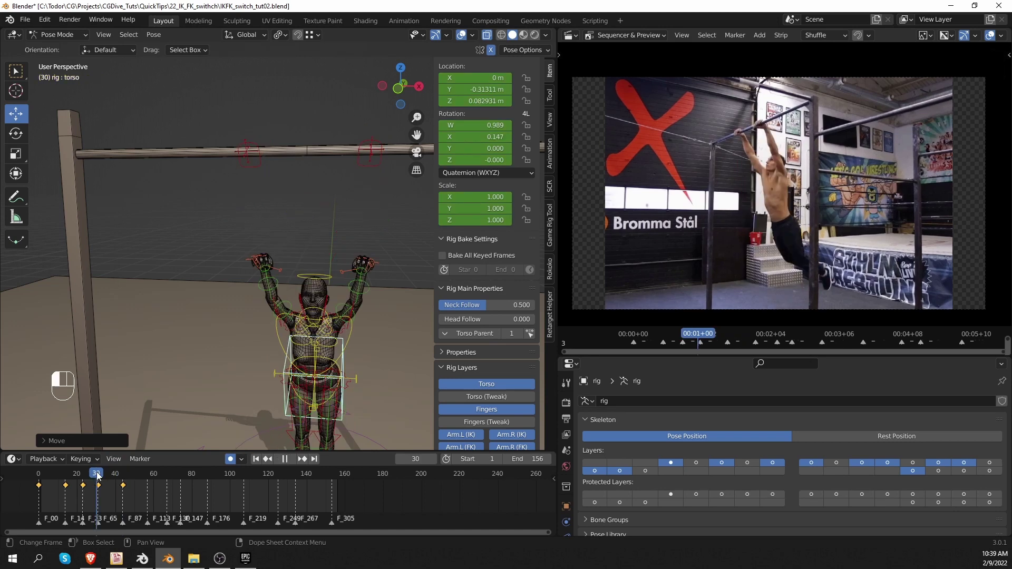
left_click(370, 156)
left_click_drag(409, 162, 394, 165)
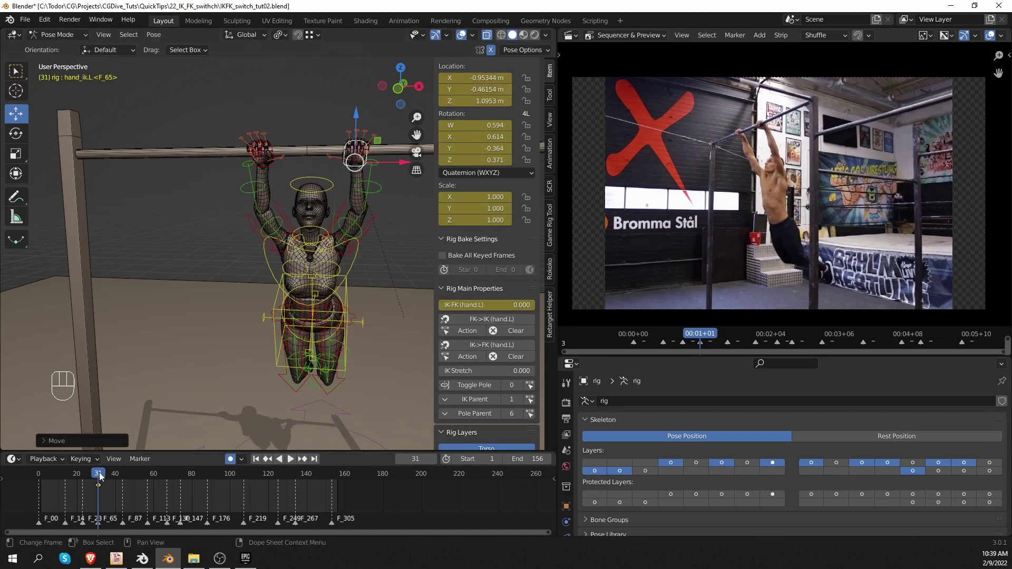
left_click_drag(99, 473, 134, 475)
middle_click_drag(163, 361, 321, 320)
key("z")
middle_click_drag(259, 271, 321, 252)
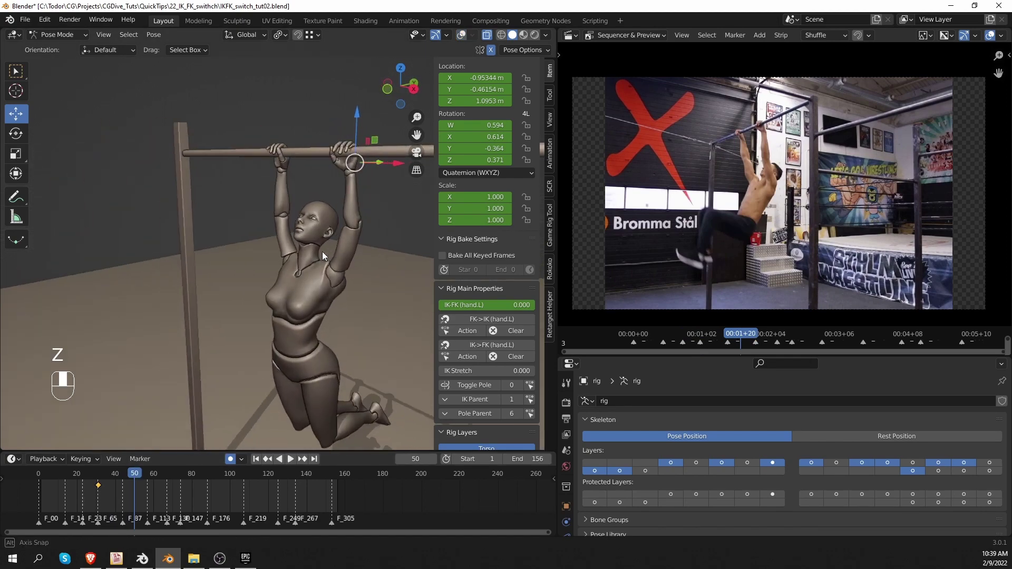
key("shift+alt+z")
Return to frame 44 and lower the torso control slightly along the Z axis to straighten the arms
left_click(325, 296)
key("Down")
key("g")
key("z")
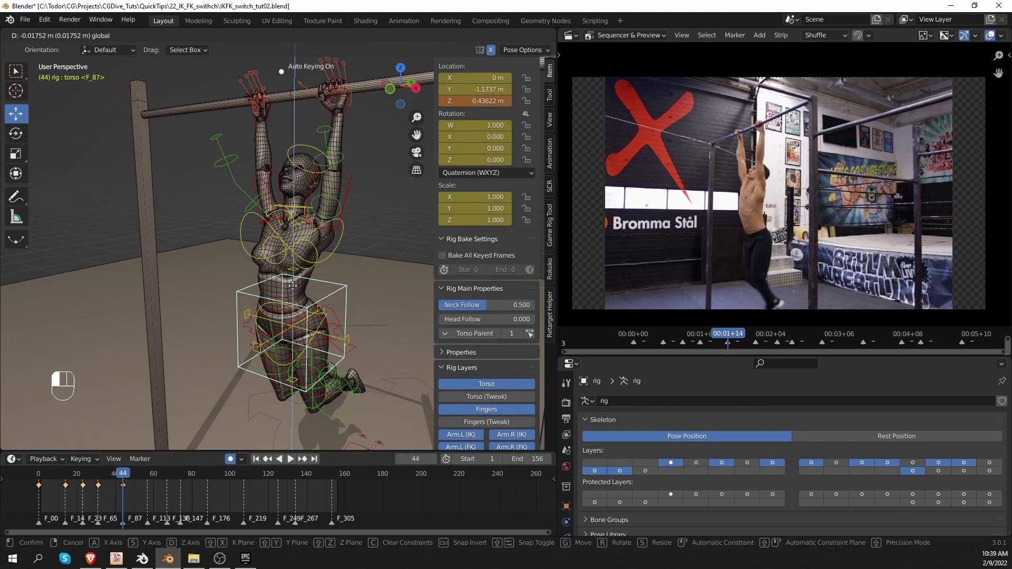
left_click_drag(292, 286, 293, 283)
Clear the rotation of the leg's FK controls on frame 44 so the legs hang straight
middle_click_drag(304, 359, 324, 366)
left_click(328, 368)
key("alt+r")
middle_click_drag(327, 416, 380, 365, "shift")
left_click(325, 360)
key("alt+r")
Rotate the left FK shin control in side view to about W 0.994, X 0.112 for a slight knee bend
key("KP_3")
key("r")
left_click(396, 339)
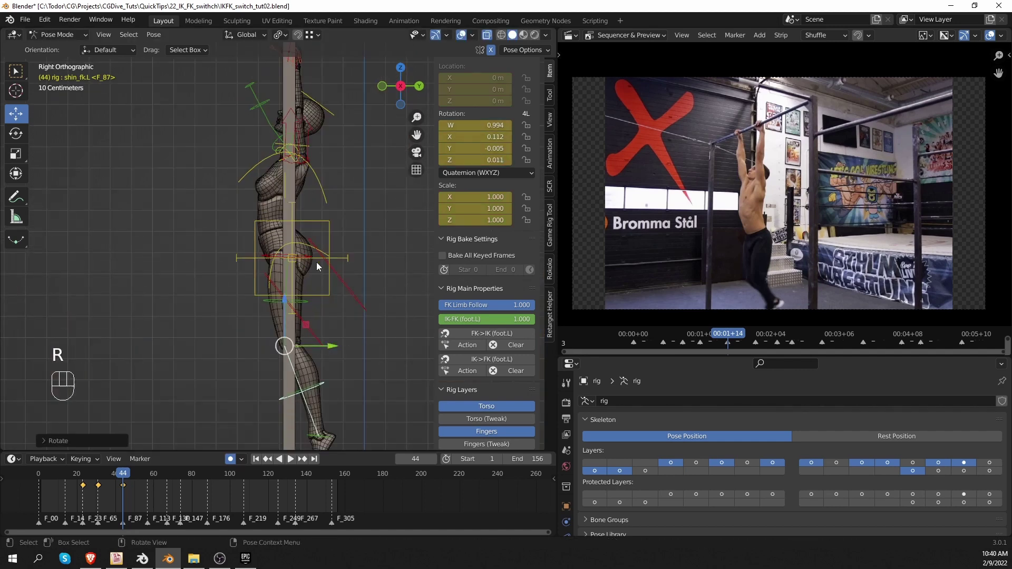
Rotate the hips and chest controls on frame 44 so the body lines up vertically below the bar
left_click(317, 258)
key("r")
left_click(332, 247)
left_click(327, 197)
key("r")
left_click(324, 192)
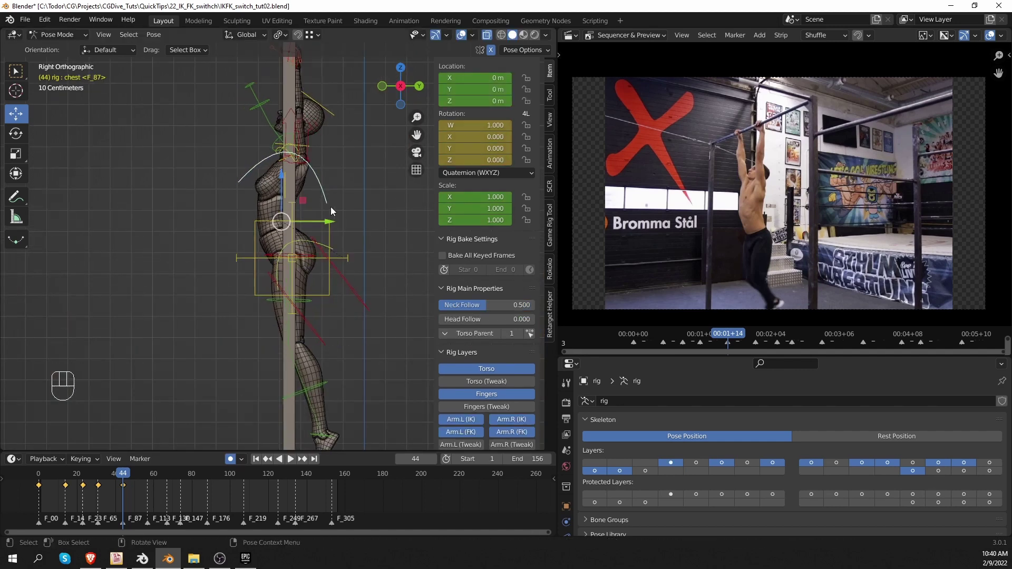
key("r")
left_click(337, 214)
Adjust the torso control's height to about Z 0.446 m on frame 44
left_click(333, 237)
left_click_drag(296, 212, 297, 211)
middle_click_drag(297, 216, 298, 245, "shift")
middle_click_drag(298, 245, 369, 258)
scroll(327, 274, "down", 9)
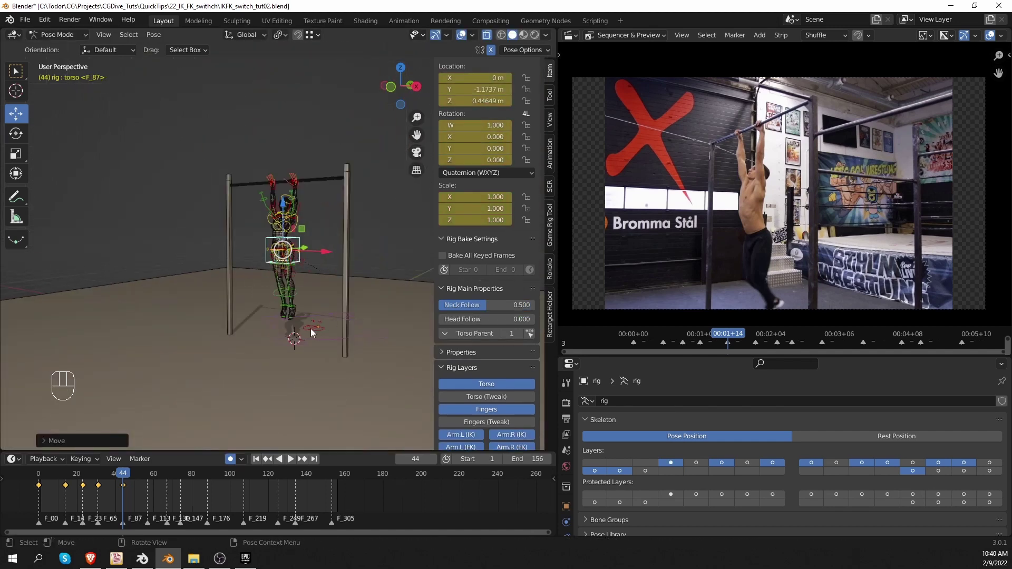
Refine the leg's FK pose on frame 44, rotating the left thigh control to about W 0.997, X -0.075
left_click(313, 293)
key("KP_3")
scroll(316, 294, "up", 9)
key("r")
middle_click_drag(378, 411, 340, 303, "shift")
left_click(334, 337)
left_click(275, 211)
key("r")
left_click(287, 244)
Hide the viewport overlays and play the animation from the start to review the jump and hang
scroll(288, 244, "down", 3)
scroll(337, 296, "down", 5)
key("z")
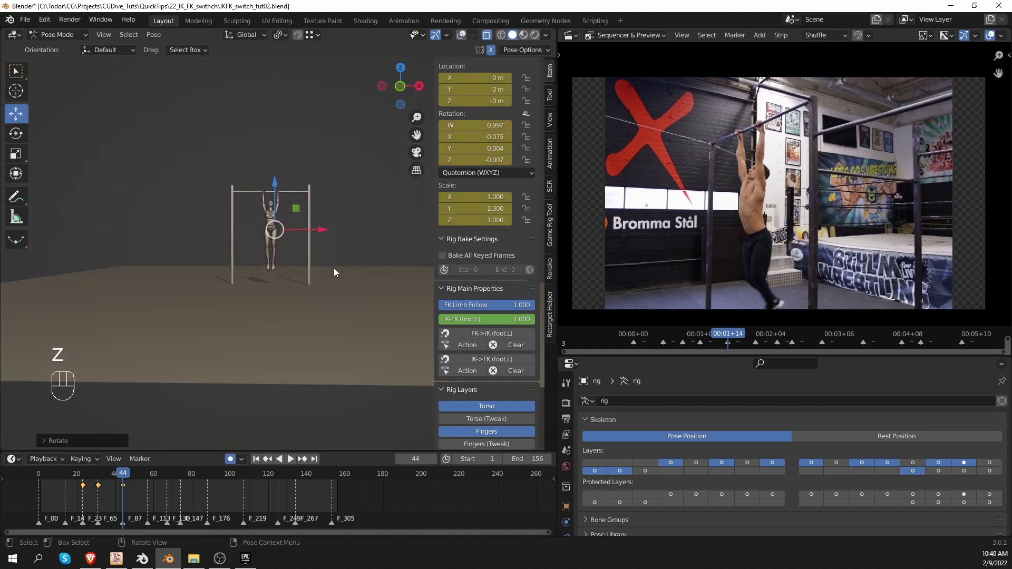
middle_click_drag(334, 268, 331, 287)
scroll(331, 287, "up", 4)
left_click_drag(101, 474, 40, 474)
key("shift+space")
key("shift+space")
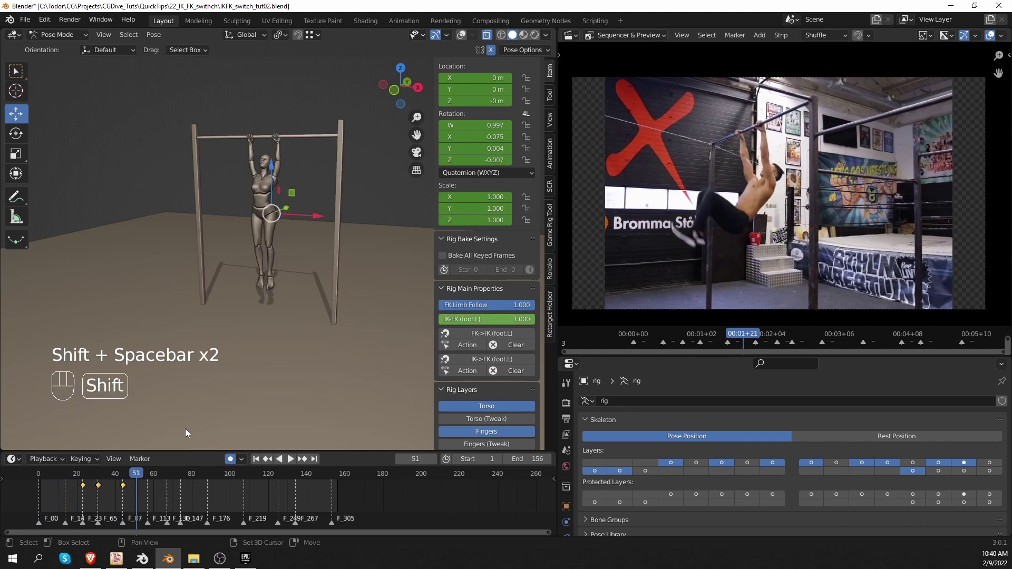
Go to frame 57 and move the torso control forward and up to about Y -1.479 m, Z 0.659 m in side view
left_click_drag(139, 475, 148, 473)
key("KP_3")
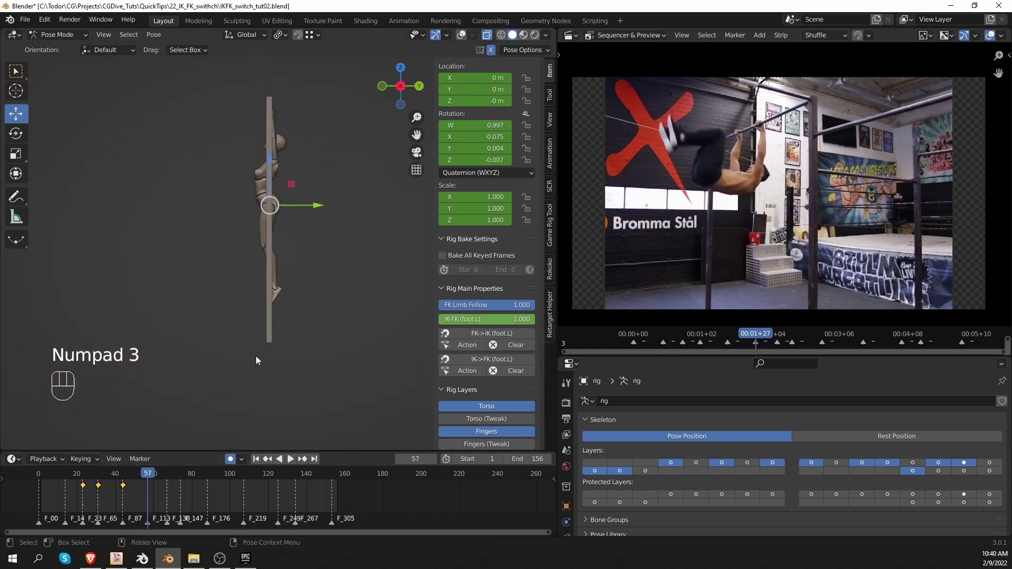
key("z")
middle_click_drag(335, 244, 357, 315, "shift")
left_click(311, 279)
key("r")
key("g")
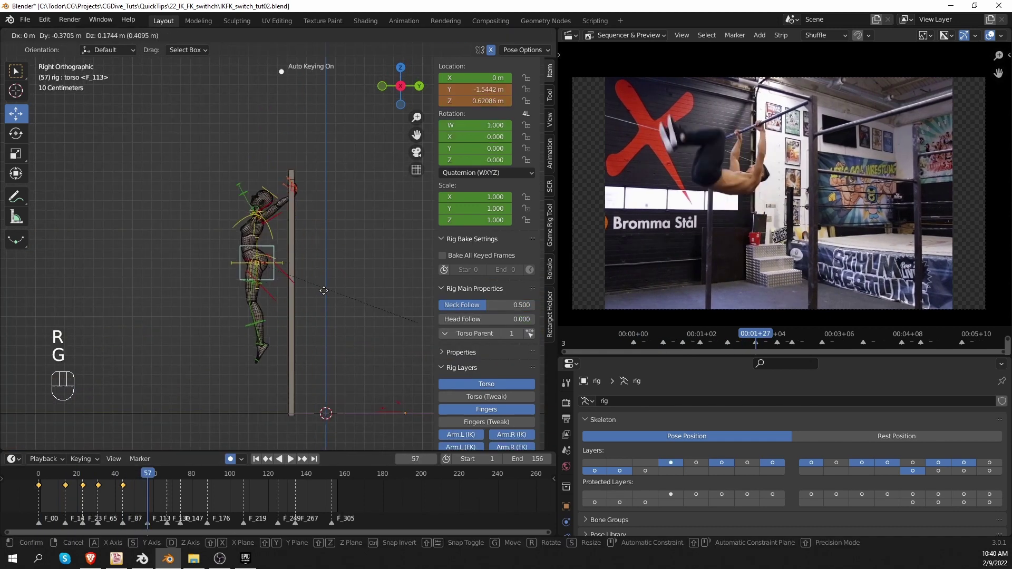
left_click(328, 287)
key("r")
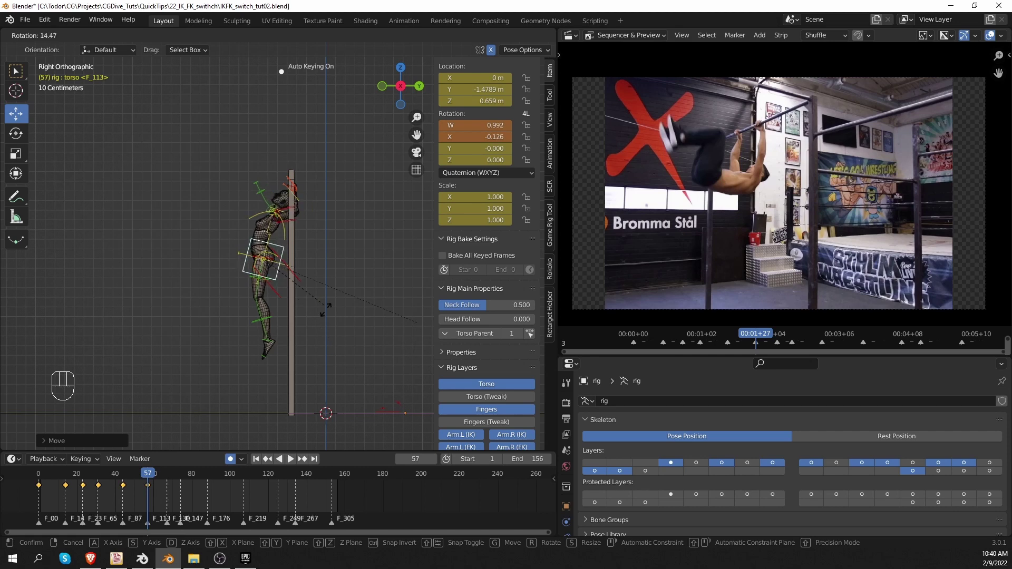
right_click(327, 311)
Set FK Limb Follow to 0.000 for the left and right legs so they turn with the torso
scroll(285, 316, "up", 3)
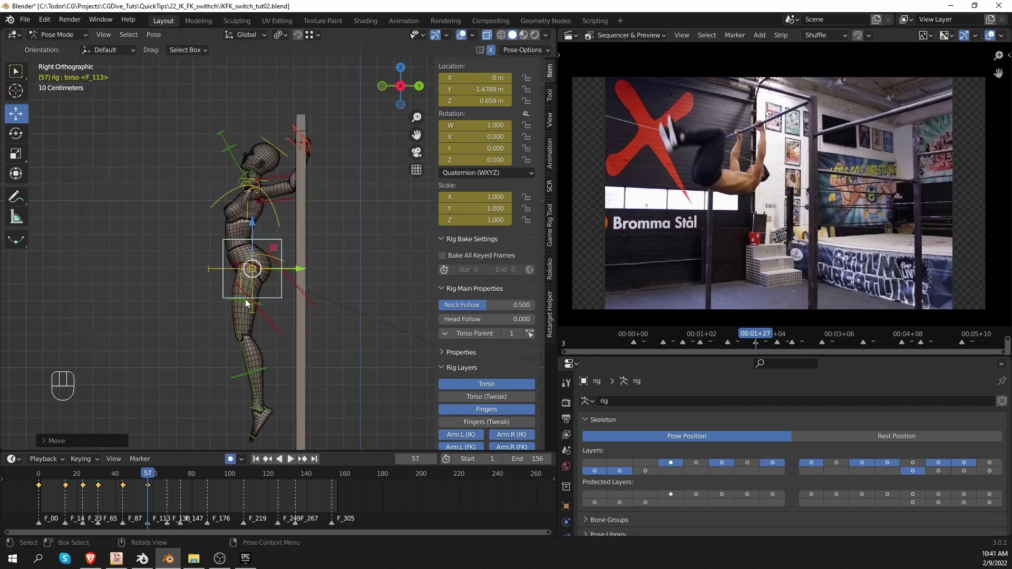
left_click(245, 308)
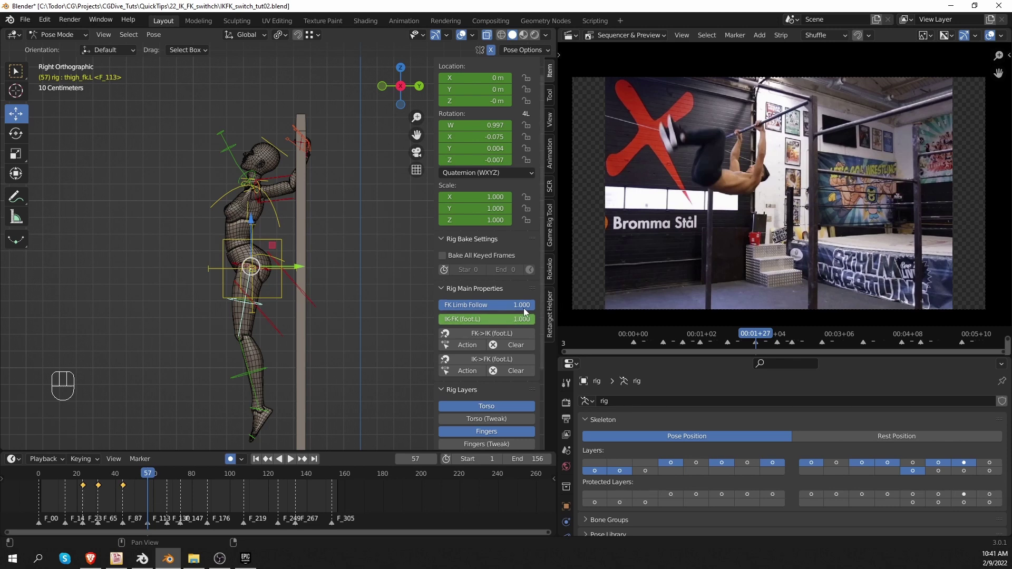
left_click(233, 310)
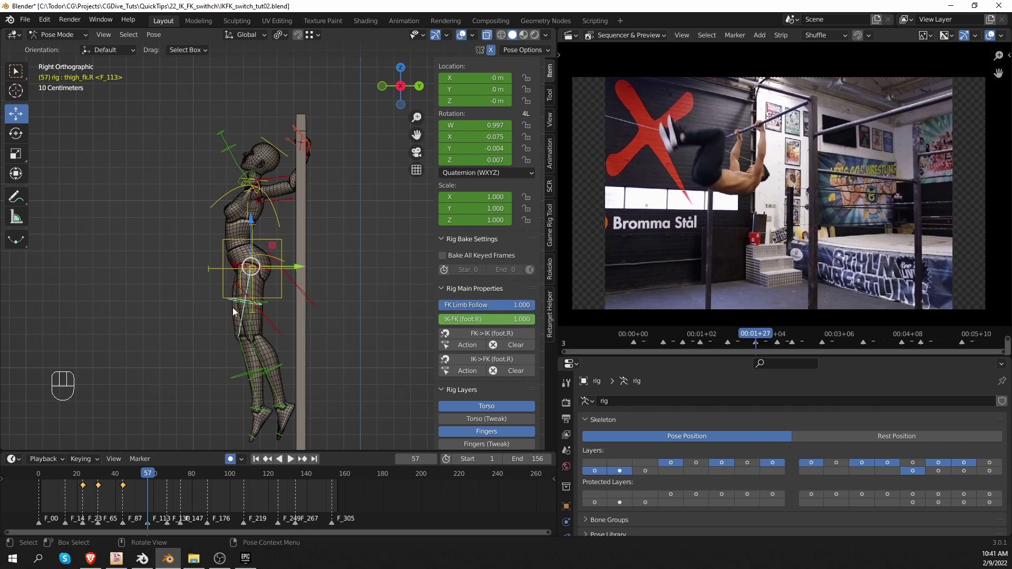
Tilt the torso to about W 0.710, X -0.705, move it to about Y -1.763 m, Z 0.965 m, and raise the thighs on frame 57
key("r")
key("g")
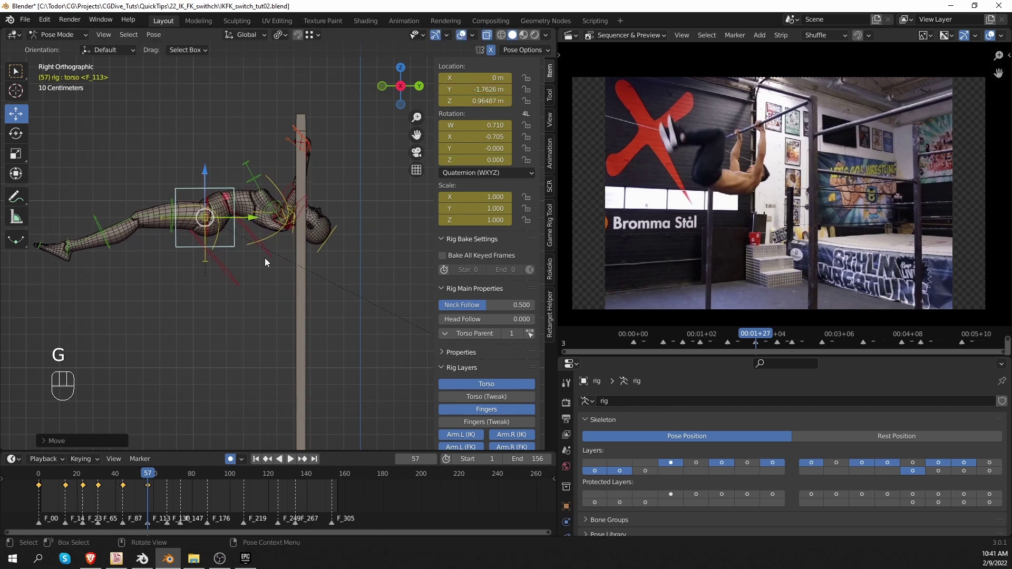
key("r")
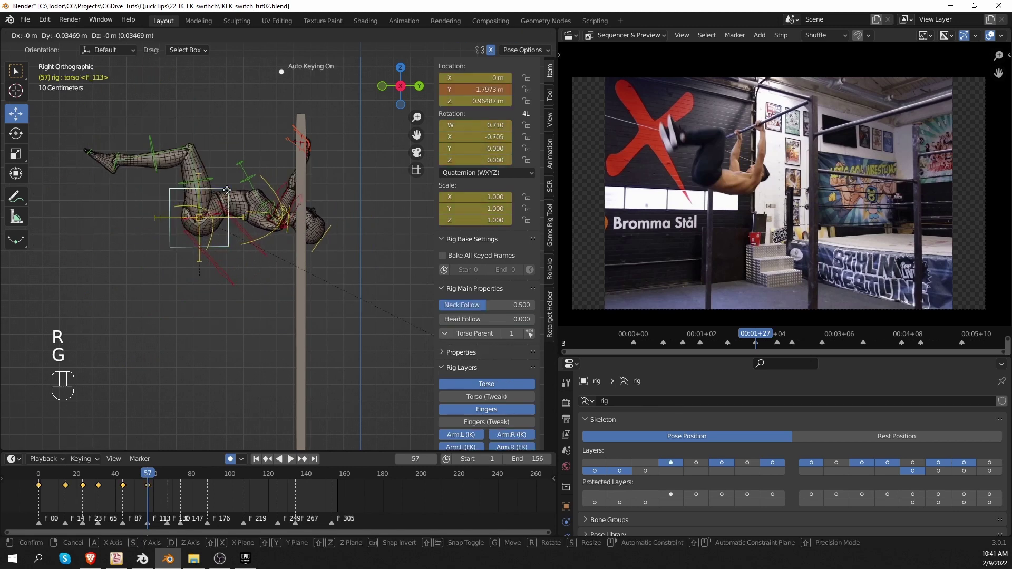
Rotate the left upper arm's IK control to about Y 240° to aim the elbow on frame 57
middle_click_drag(230, 182, 343, 190)
scroll(739, 160, "up", 2)
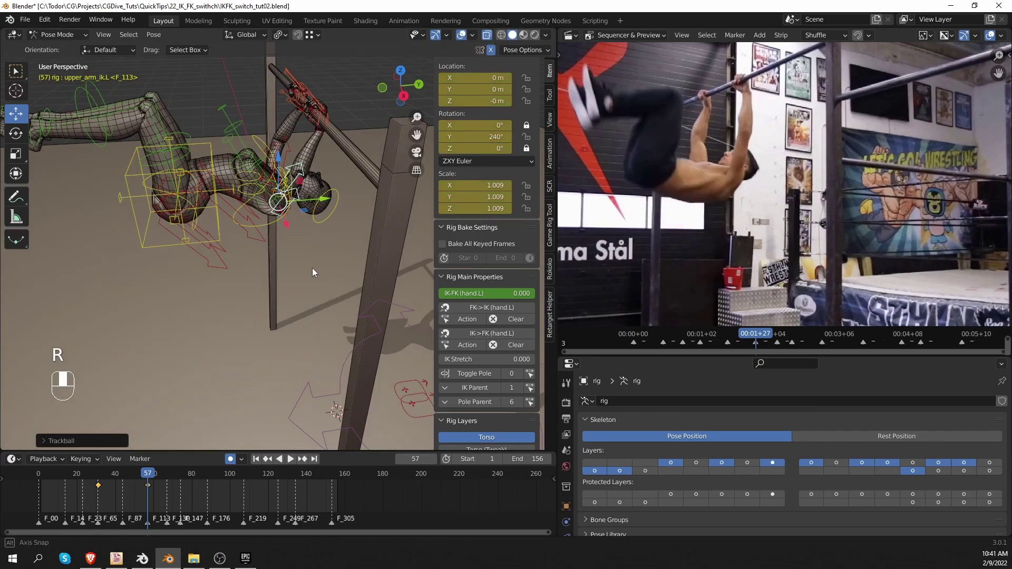
key("z")
scroll(328, 208, "up", 5)
key("z")
Rotate the left shoulder control to about X 30°, Y -5.74°, Z -23.6° on frame 57
middle_click_drag(315, 211, 295, 152)
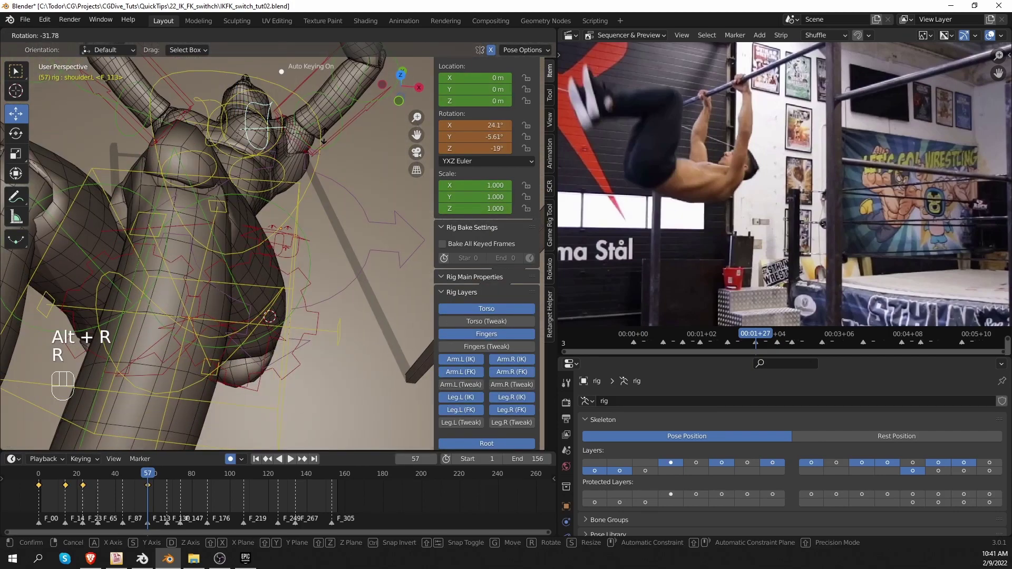
left_click(324, 169)
key("z")
mouse_move(324, 169)
middle_mouse_down()
mouse_move(268, 173)
mouse_move(277, 198)
middle_mouse_up()
scroll(269, 173, "down", 4)
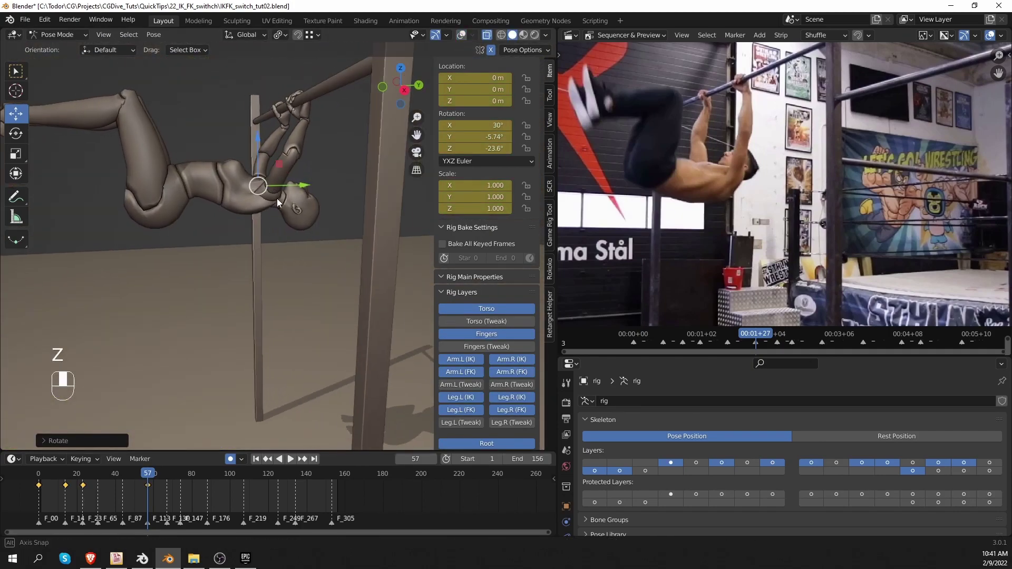
scroll(254, 265, "down", 3)
Rotate the hips control and the leg's FK controls on frame 57 to curl the pelvis and match the raised legs
key("z")
left_click(252, 223)
key("KP_3")
key("r")
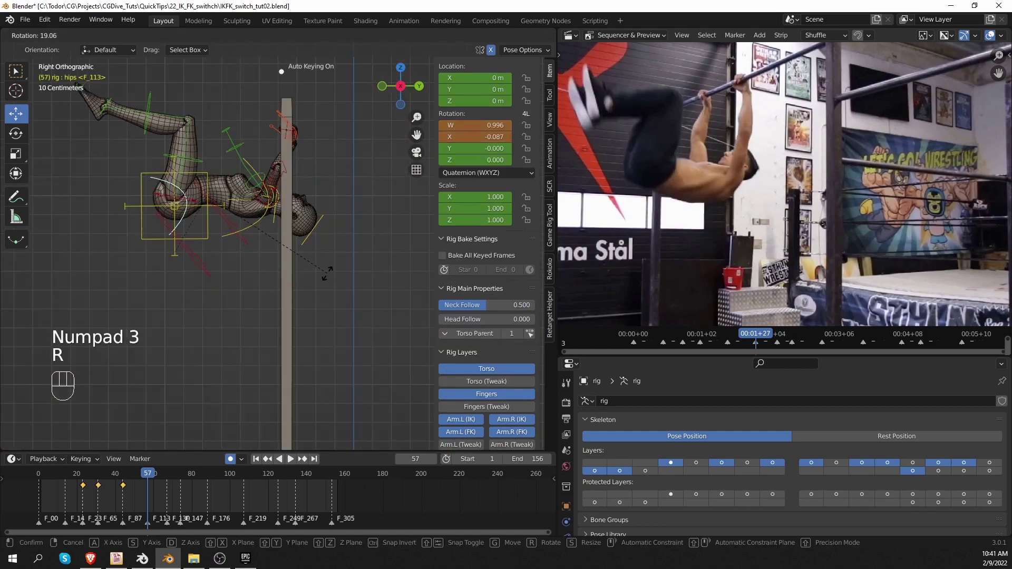
key("r")
key("r")
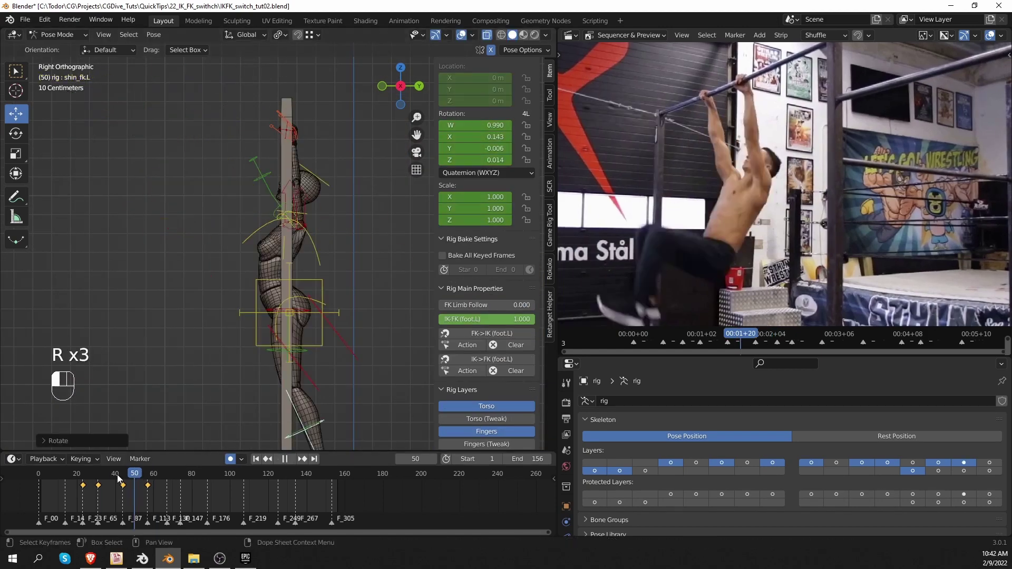
Scrub through the swing and tip the torso control to about W 0.646, X -0.764 on frame 58, adjusting its position
left_click_drag(118, 479, 152, 472)
left_click(209, 175)
key("r")
left_click(325, 251)
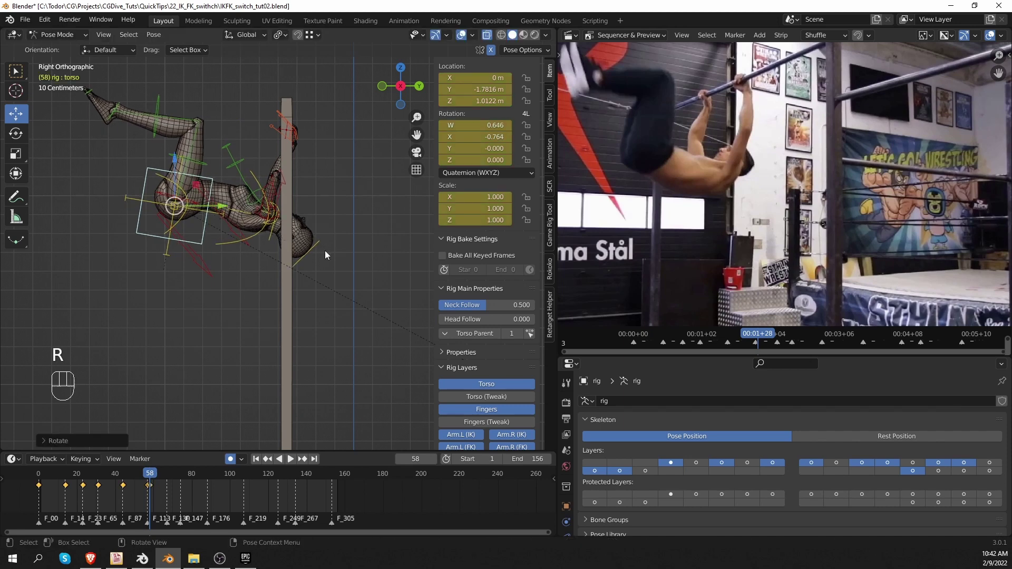
key("g")
left_click(285, 171)
key("r")
left_click(319, 227)
Rotate the head control to about W 0.991, X 0.133 and the neck to about X 0.006 on frame 57, and scrub to check
left_click(318, 236)
left_click(148, 473)
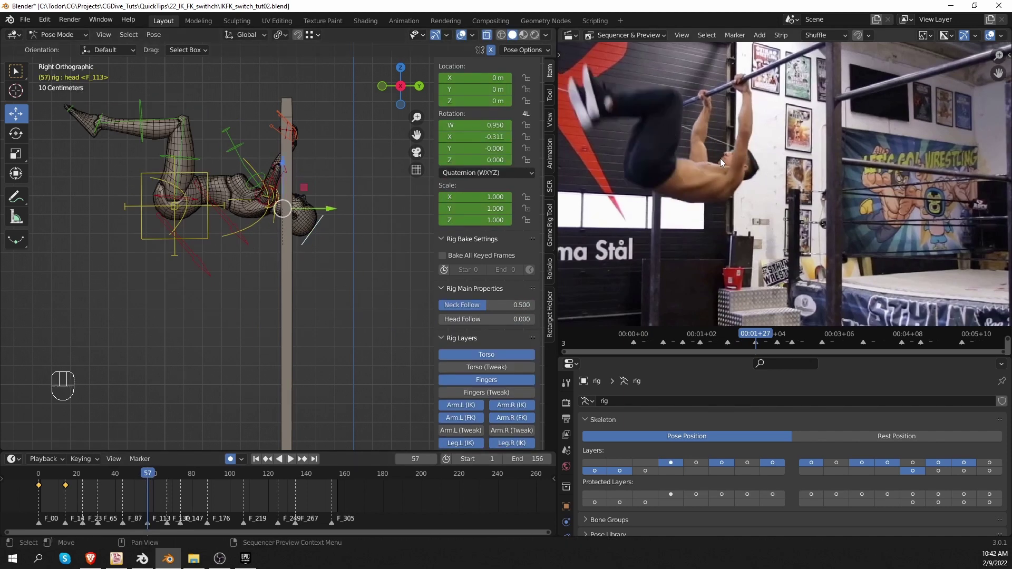
key("r")
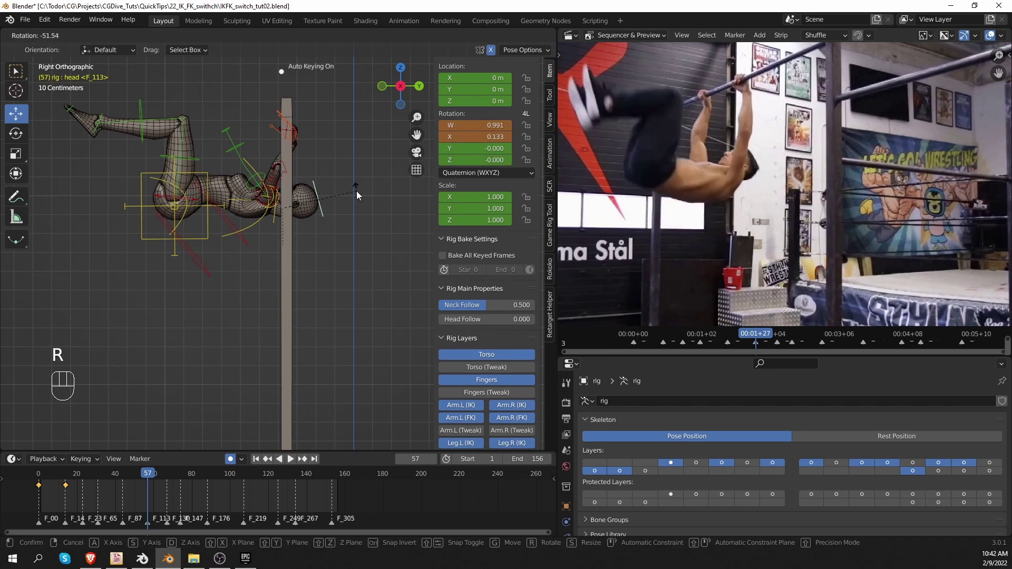
left_click(357, 195)
left_click(276, 221)
key("r")
left_click(277, 227)
left_click_drag(143, 476, 124, 479)
key("Up")
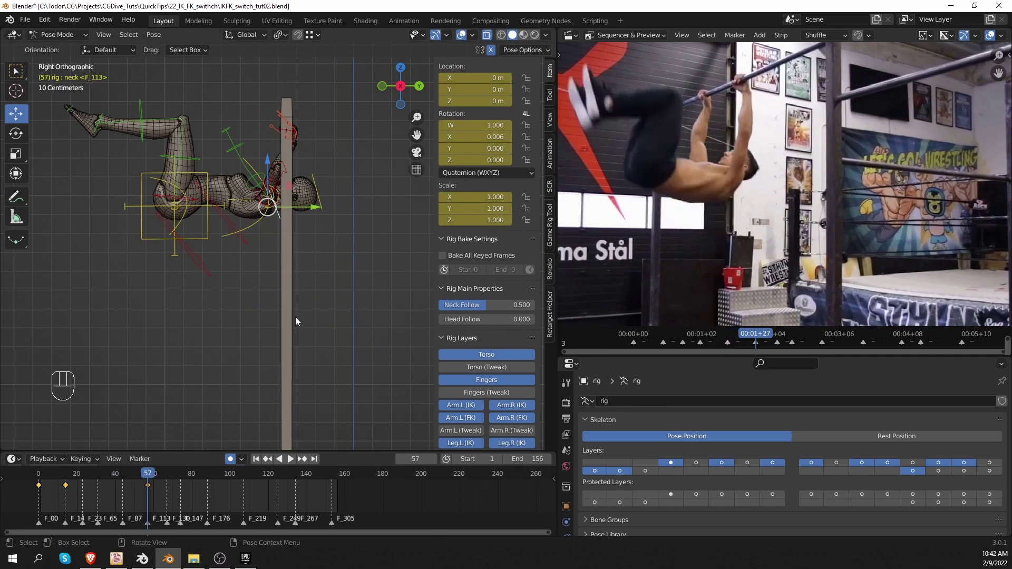
Rotate the torso control on frame 57 to level the body and nudge its position
left_click(239, 230)
key("r")
left_click(232, 239)
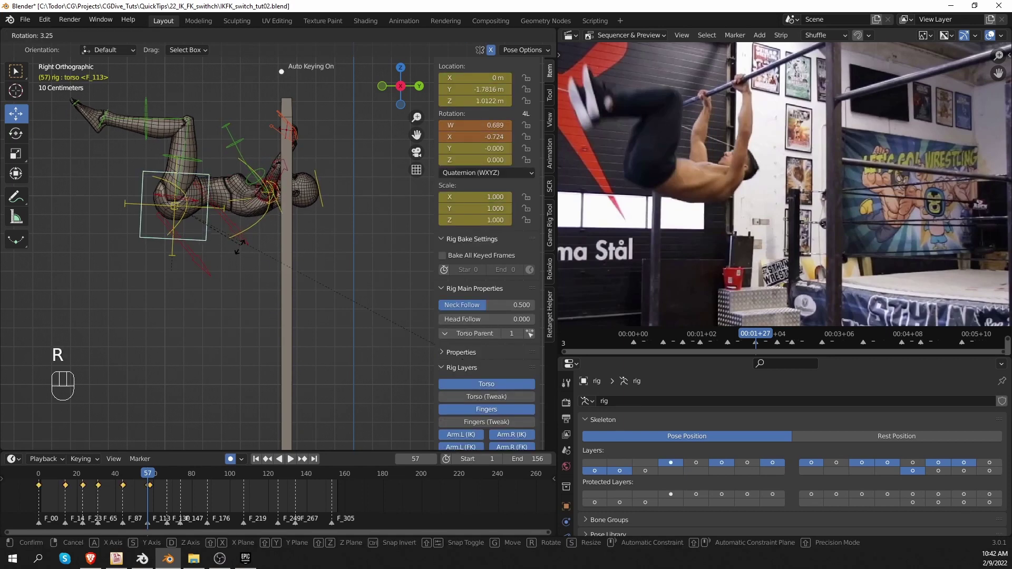
key("g")
left_click(235, 239)
key("r")
left_click(233, 241)
Rotate the shin and foot FK controls on frame 57 to match the raised legs in the reference
left_click(152, 96)
key("r")
left_click(232, 324)
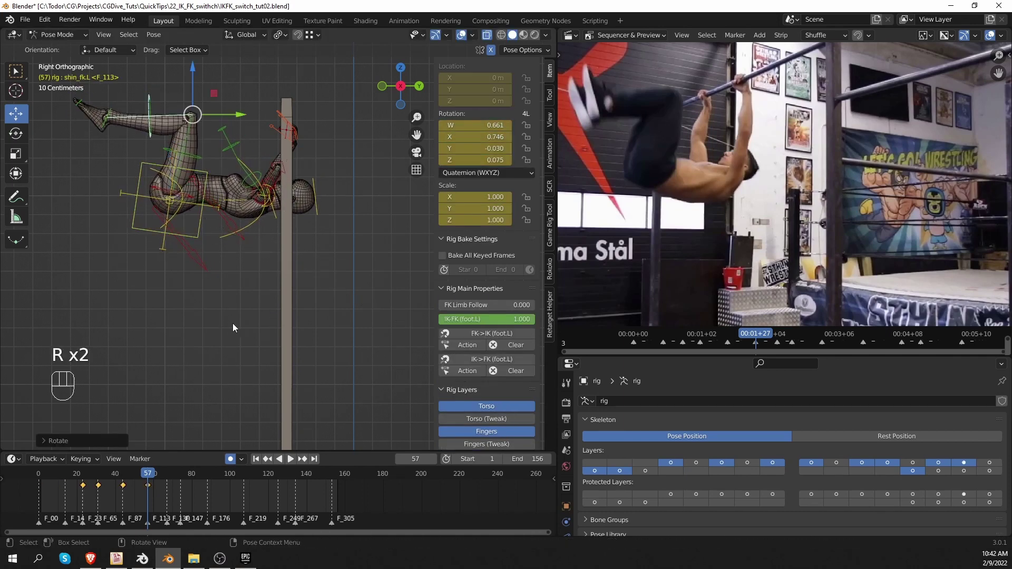
left_click(102, 117)
key("r")
left_click(91, 225)
Scrub between frames 43 and 58 to compare the poses and rotate the left thigh's FK control
left_click(121, 474)
middle_click_drag(430, 364, 297, 318, "shift")
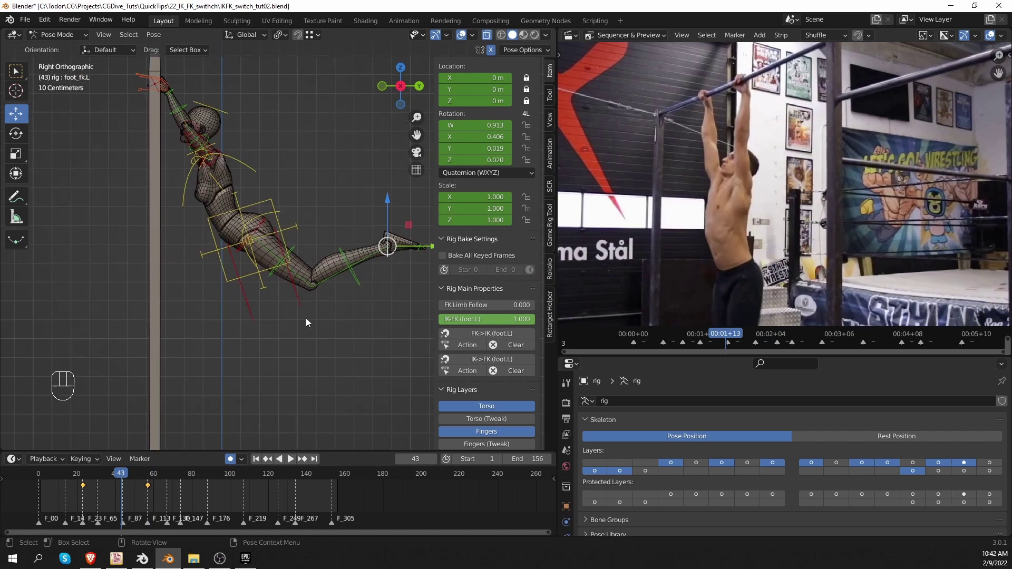
left_click_drag(123, 474, 148, 474)
left_click(287, 246)
key("r")
left_click(304, 319)
Rotate the left foot's FK control on frame 58 to about W 0.986, X 0.166
scroll(181, 261, "down", 3)
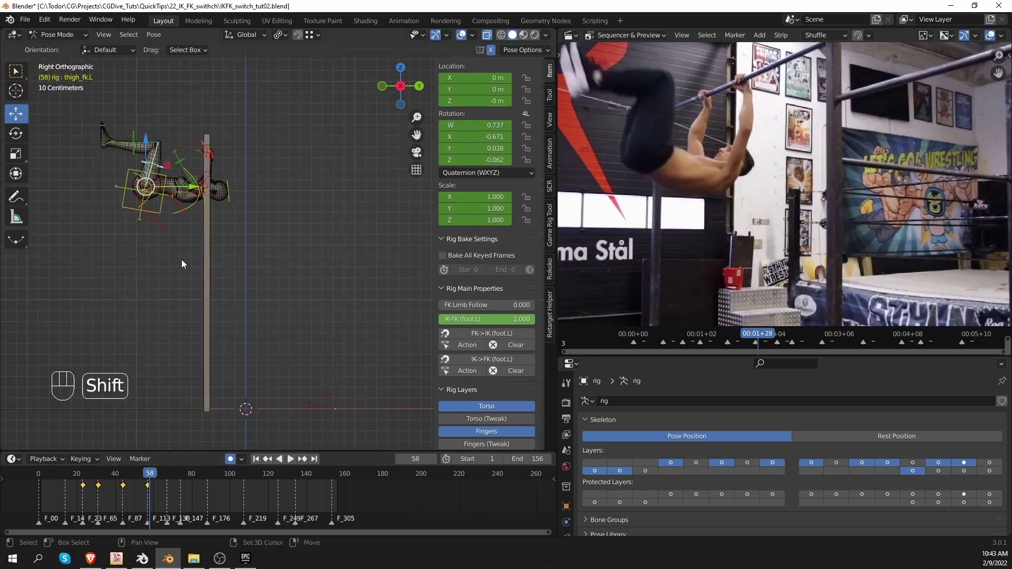
middle_click_drag(182, 261, 259, 301, "shift")
scroll(277, 303, "up", 3)
left_click(128, 132)
key("r")
left_click(153, 109)
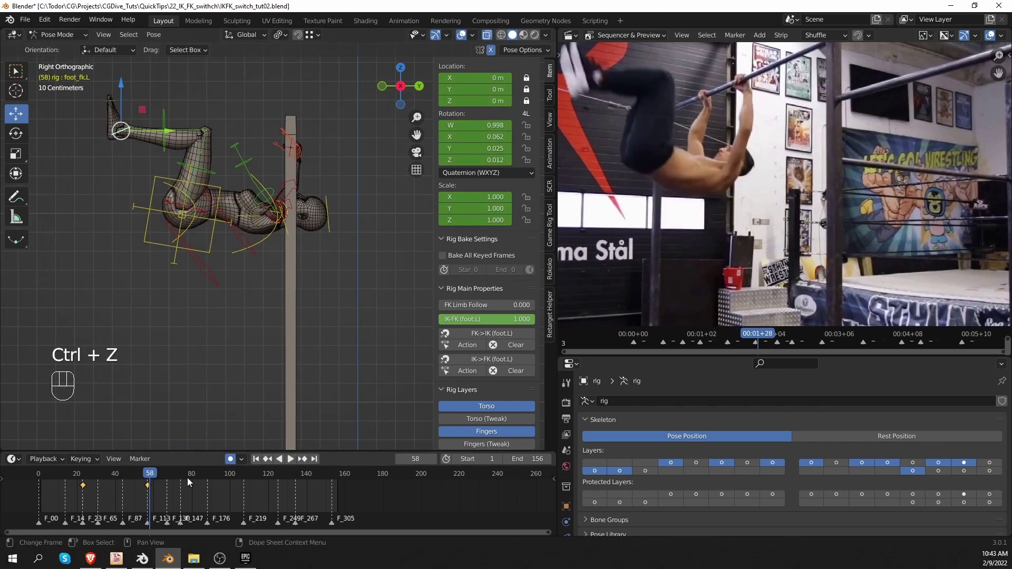
scroll(174, 487, "up", 4)
key("r")
left_click(205, 163)
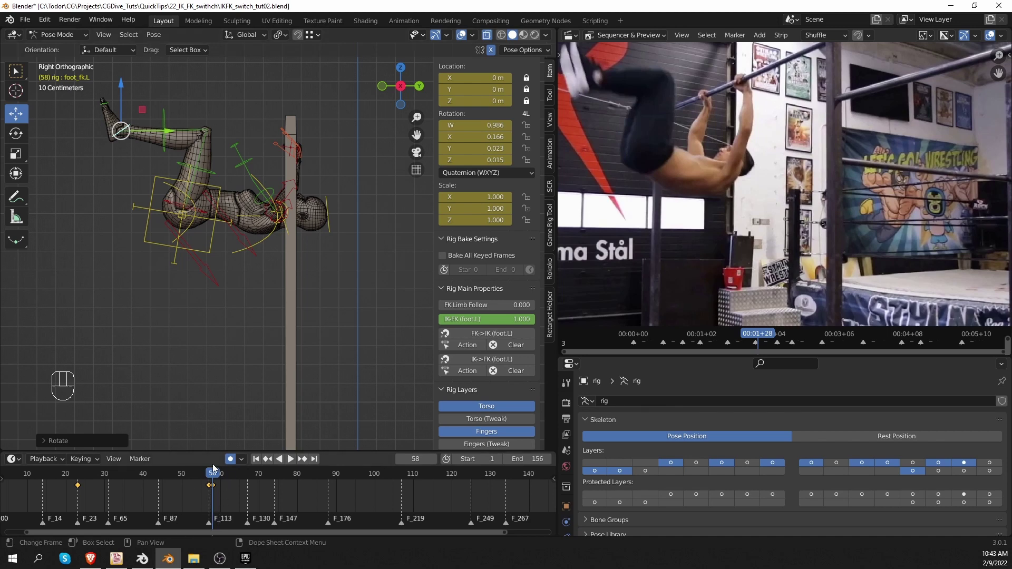
Select all rig controls and shift their keyframes from frame 58 to frame 57
left_click(214, 486)
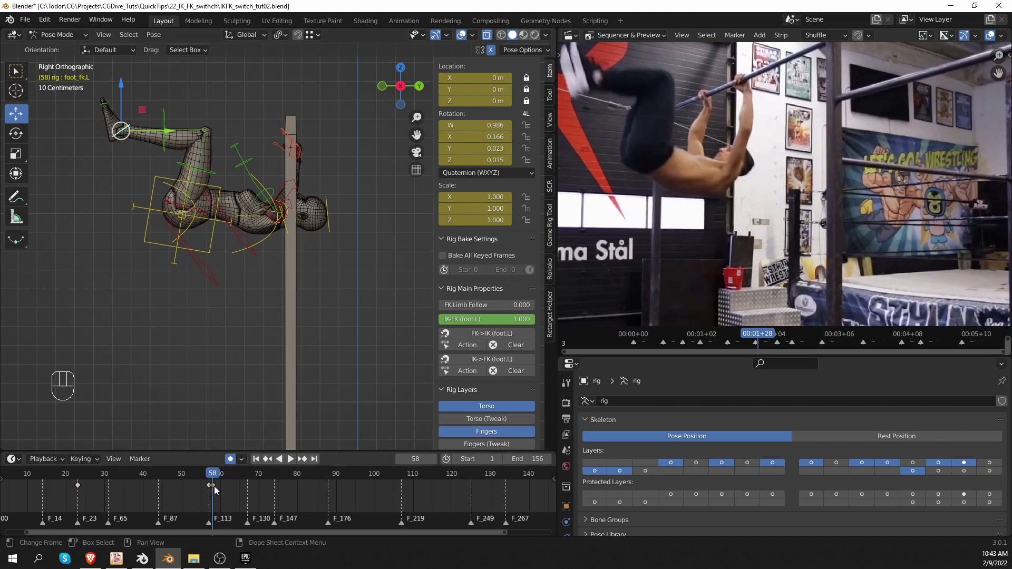
key("g")
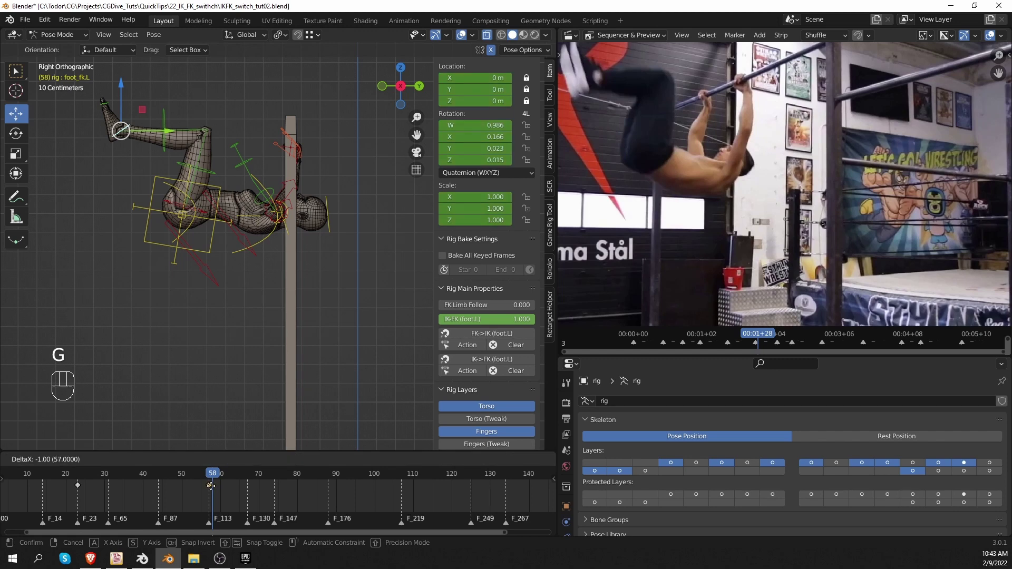
left_click(210, 485)
left_click(209, 472)
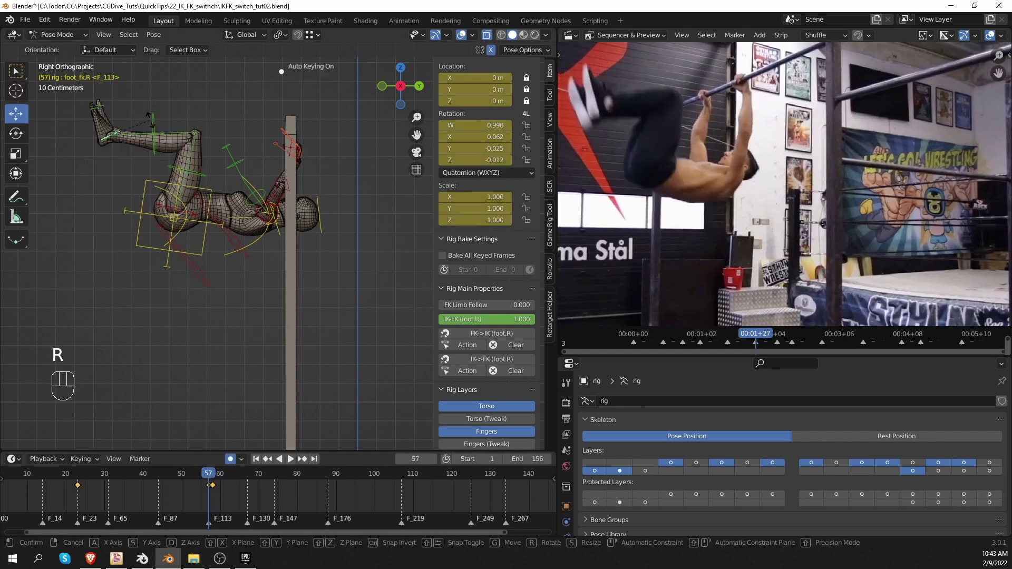
left_click(271, 367)
key("a")
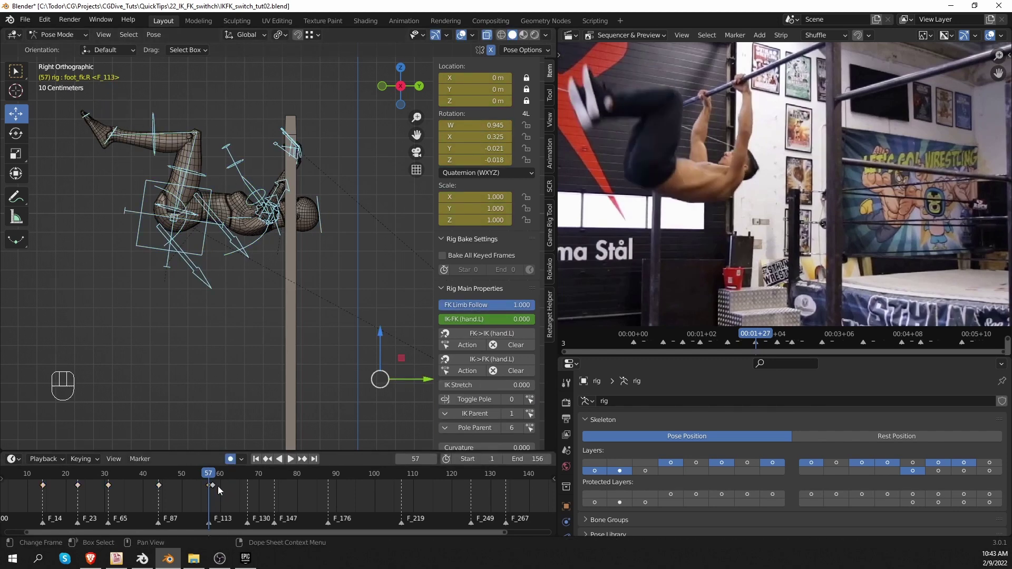
key("g")
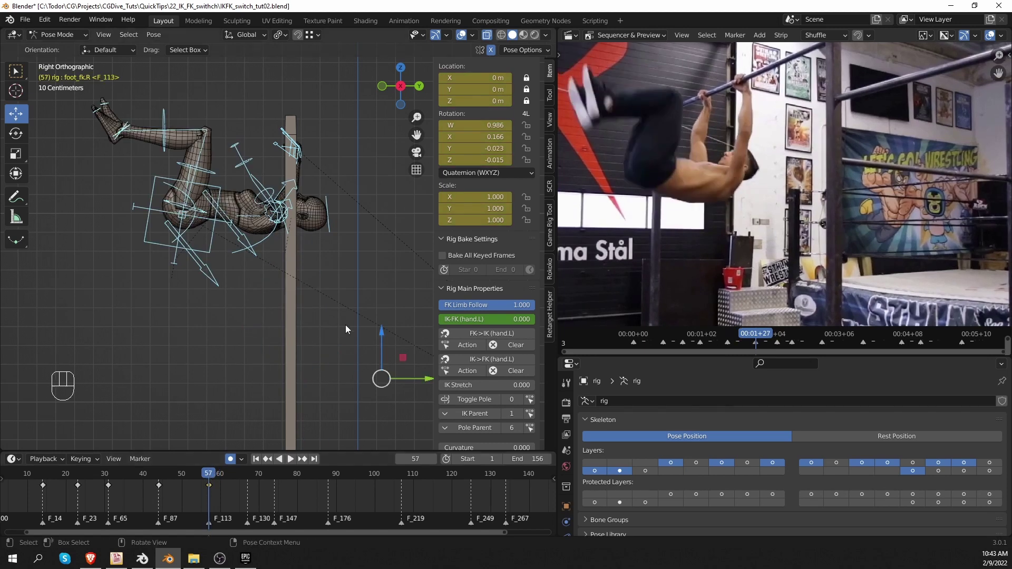
Rotate the hips control to about W 0.976, X -0.217 on frame 57, then reposition the torso and rotate it to about W 0.646, X -0.764
key("shift+alt+z")
key("shift+alt+z")
left_click(205, 252)
key("r")
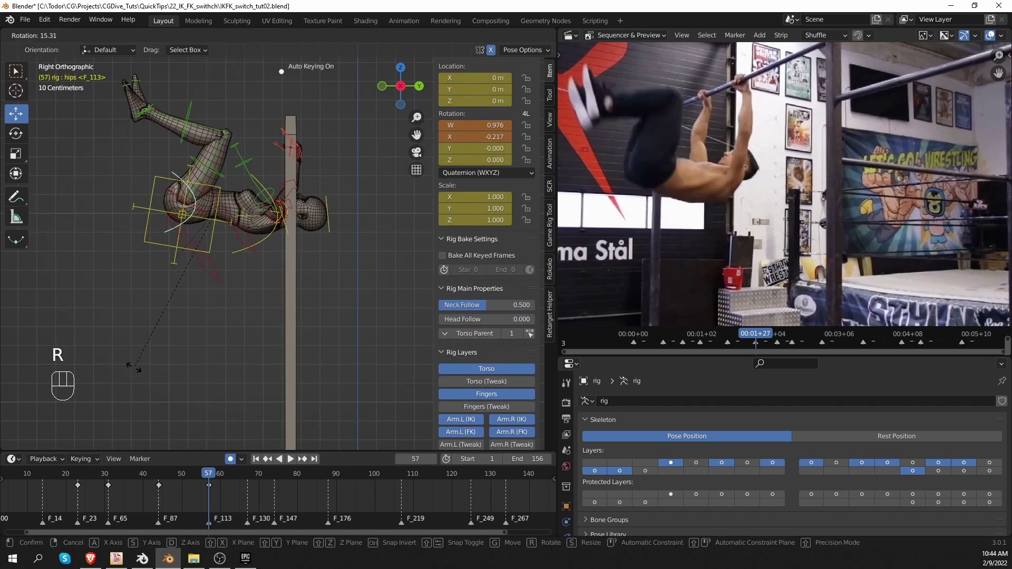
left_click(132, 366)
key("g")
left_click(233, 253)
left_click(234, 252)
key("r")
left_click(252, 233)
Rotate the head control to about W 0.961, X 0.276 on frame 57 and scrub back to check the motion
left_click(317, 203)
key("r")
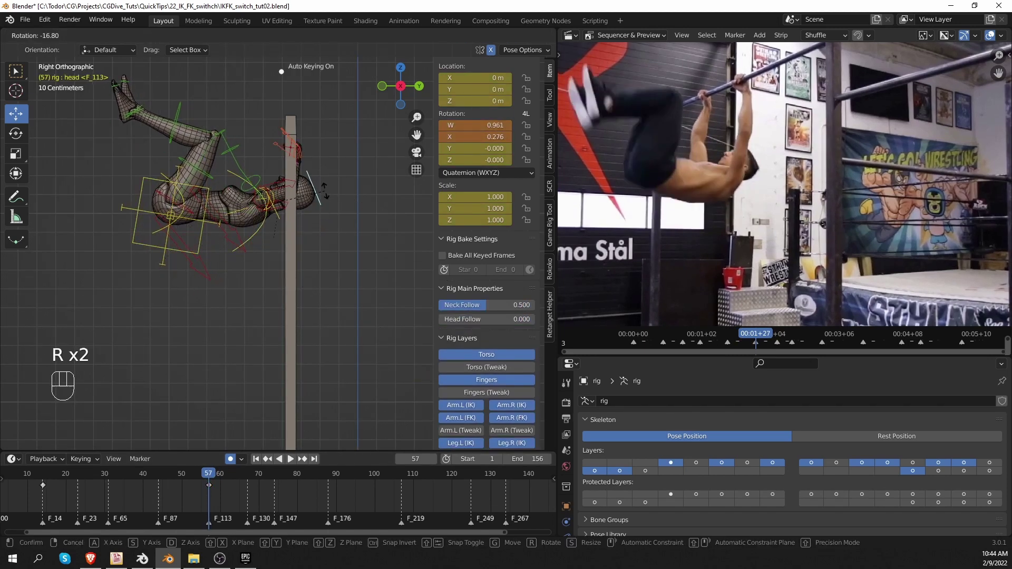
left_click(324, 193)
left_click_drag(206, 475, 158, 476)
key("Up")
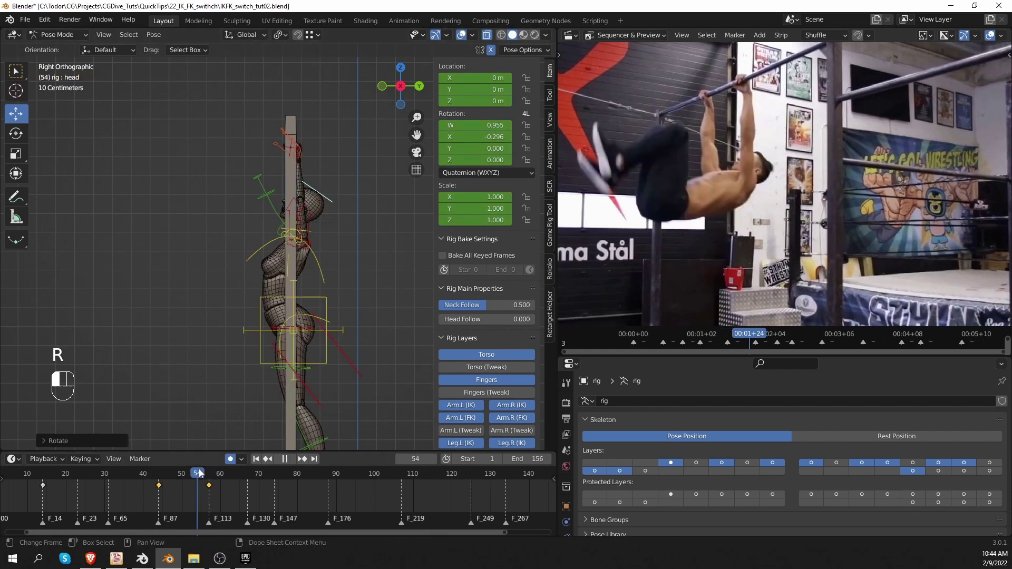
Rotate the legs' FK controls on frame 57, setting the right shin to about W 0.645, X 0.759
left_click(212, 177)
key("r")
left_click(212, 175)
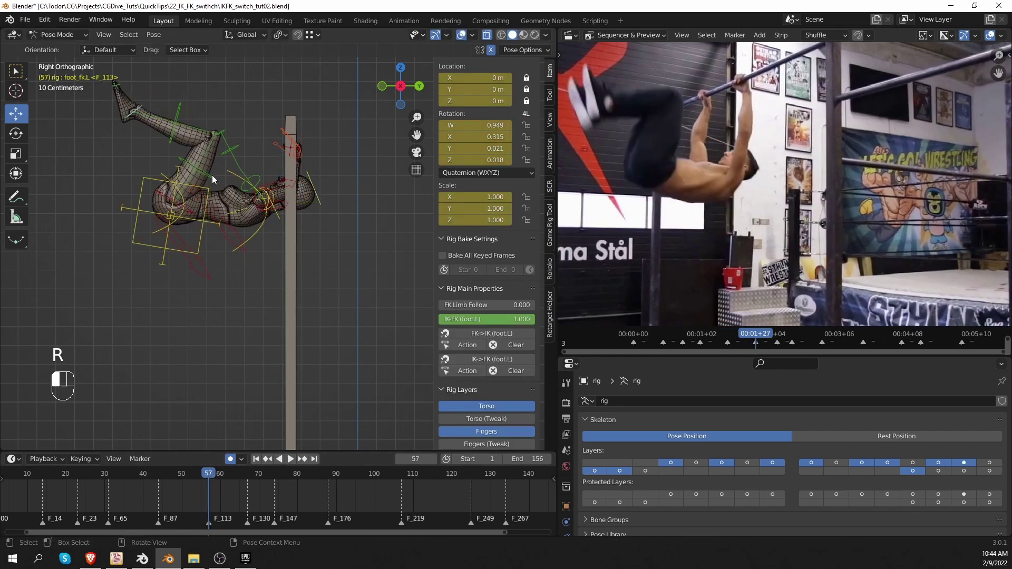
key("r")
left_click(206, 166)
left_click(158, 113)
key("r")
left_click(157, 117)
scroll(210, 264, "down", 1)
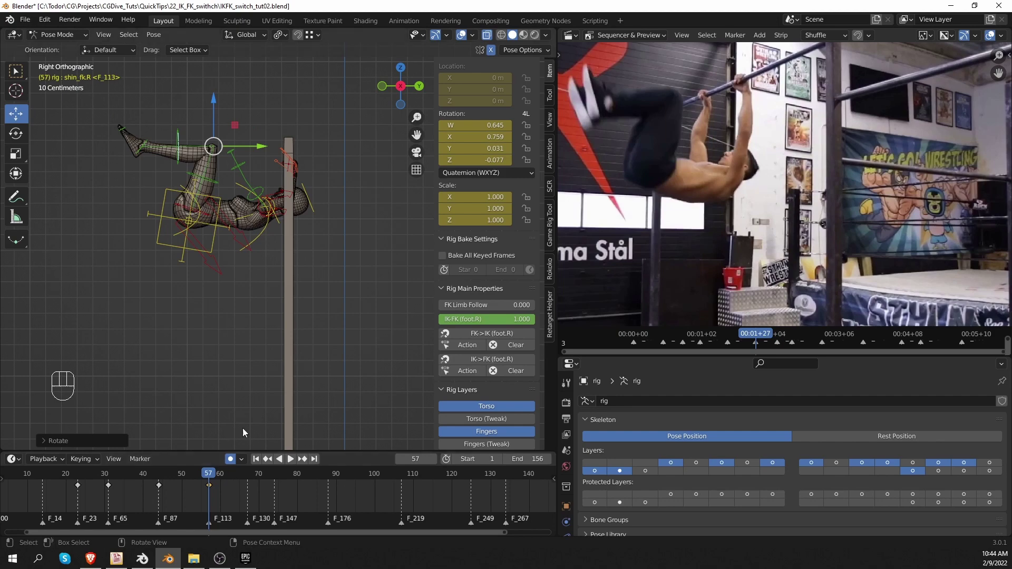
Lower the torso control on frame 57 to about Y -1.8235 m, Z 0.91656 m and check the pose without overlays
middle_click_drag(243, 429, 283, 415)
scroll(283, 416, "up", 3)
left_click(189, 244)
left_click_drag(166, 174, 166, 201)
middle_click_drag(244, 198, 302, 206)
key("z")
key("z")
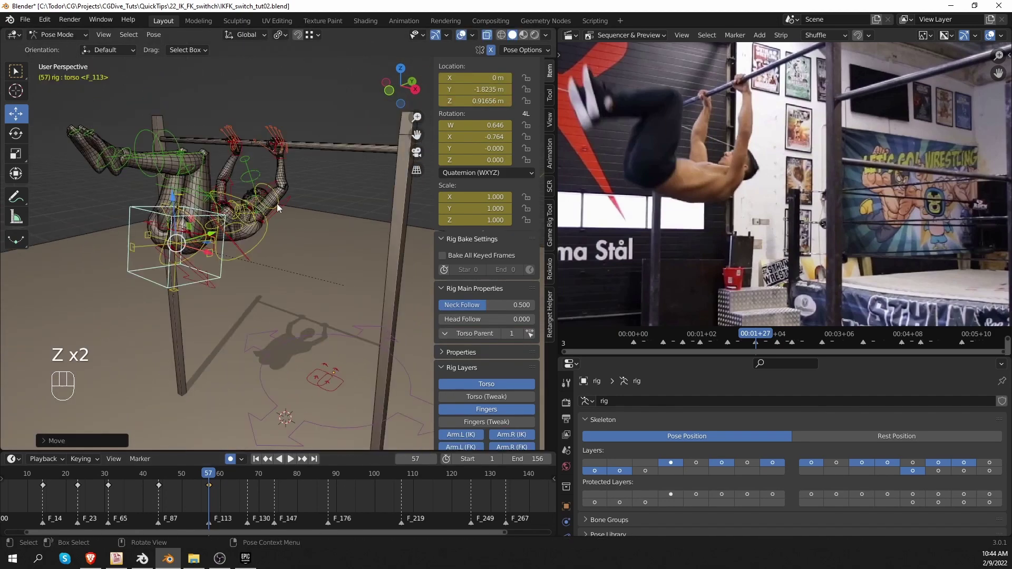
Rotate the left upper arm IK control to about Y 242° on frame 57 to aim the elbow
left_click(280, 205)
key("r")
key("r")
left_click(258, 285)
middle_click_drag(294, 364, 276, 362)
Rotate the left upper arm IK control to about Y 284° on frame 44
left_click(158, 475)
key("r")
key("r")
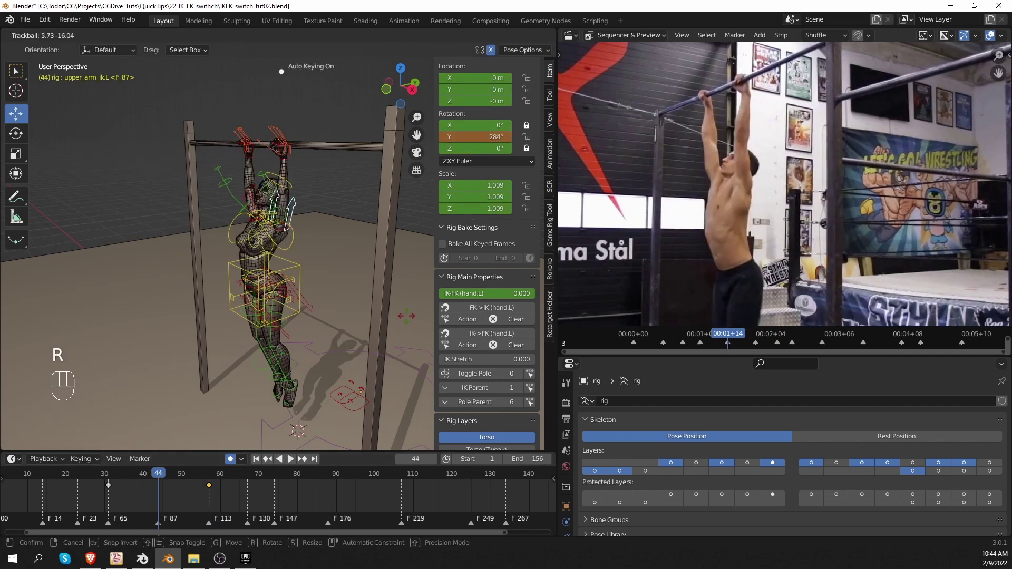
left_click(406, 316)
Move the torso control on frame 67 to about Y -2.0398 m, Z 1.1733 m in the right side view
left_click(209, 476)
left_click(246, 477)
middle_click_drag(649, 240, 739, 273)
key("KP_3")
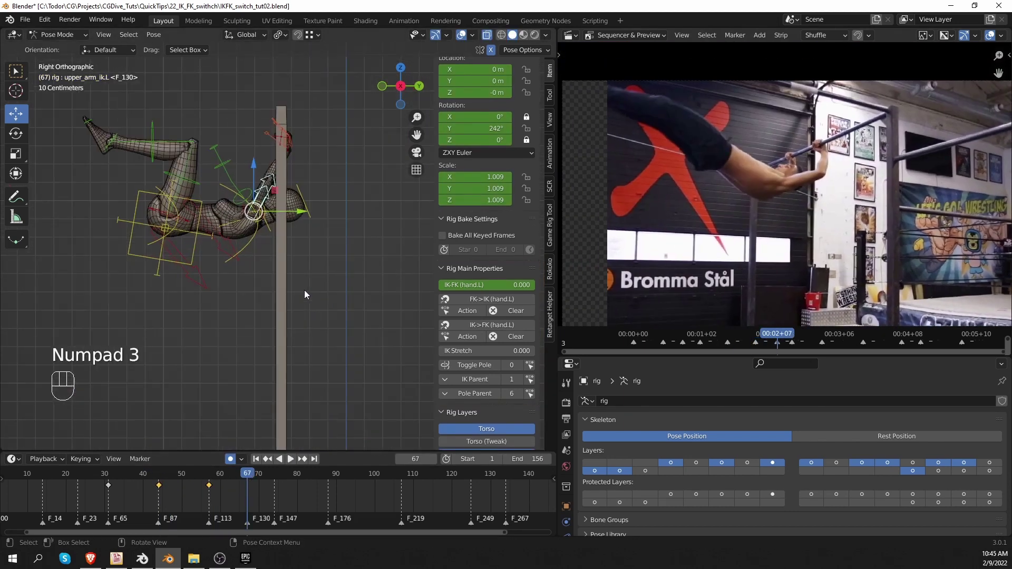
middle_click_drag(204, 233, 264, 296, "shift")
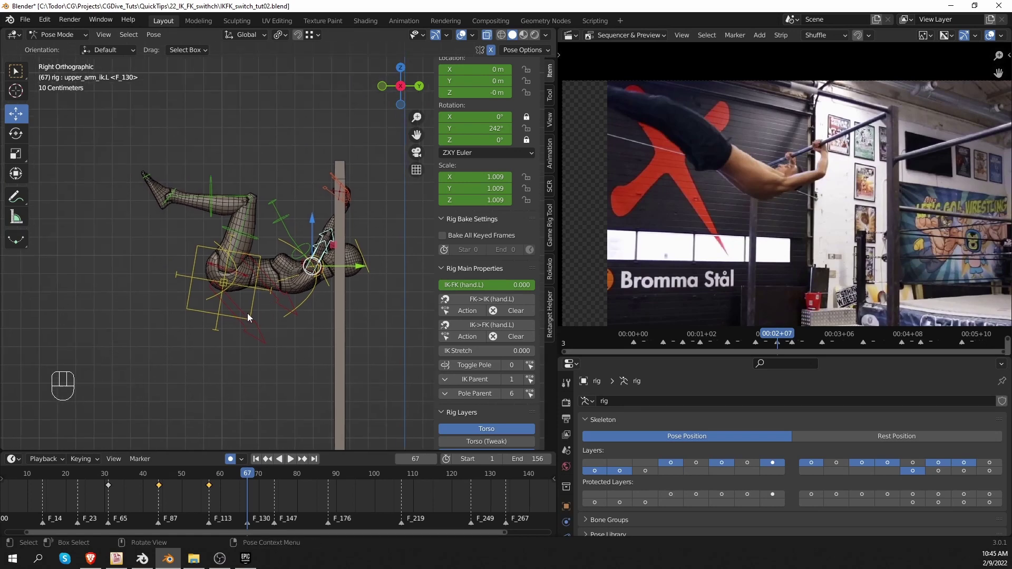
left_click(247, 316)
key("g")
key("g")
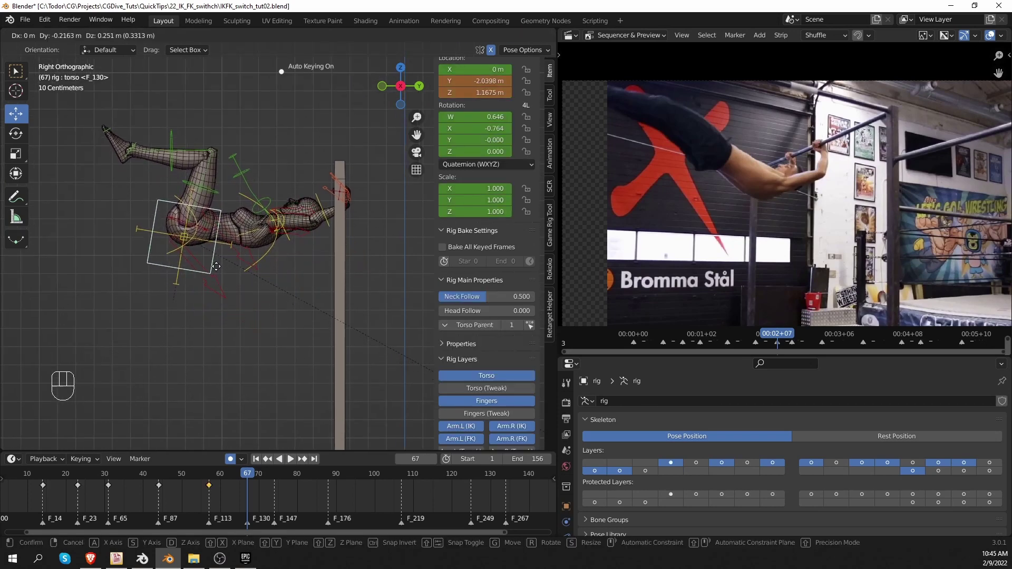
left_click(216, 265)
key("Down")
key("Up")
Rotate the torso control on frame 67 and adjust its position to match the body tilt in the reference
key("r")
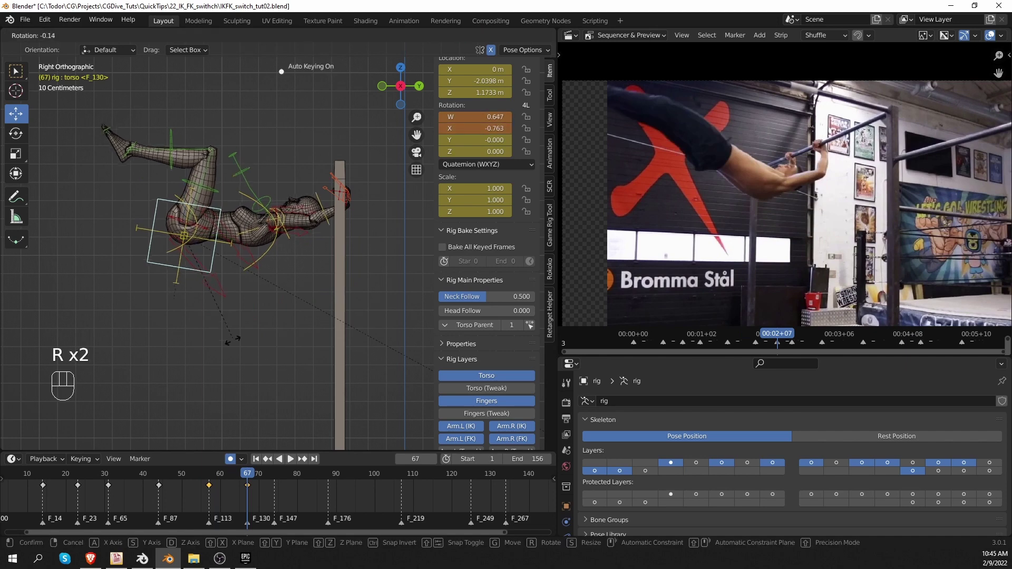
key("g")
key("r")
left_click(227, 324)
Clear the shin and thigh FK rotations on frame 67, and rotate the thighs and feet to extend the legs
left_click(213, 178)
key("alt+r")
left_click(139, 200)
key("alt+r")
key("r")
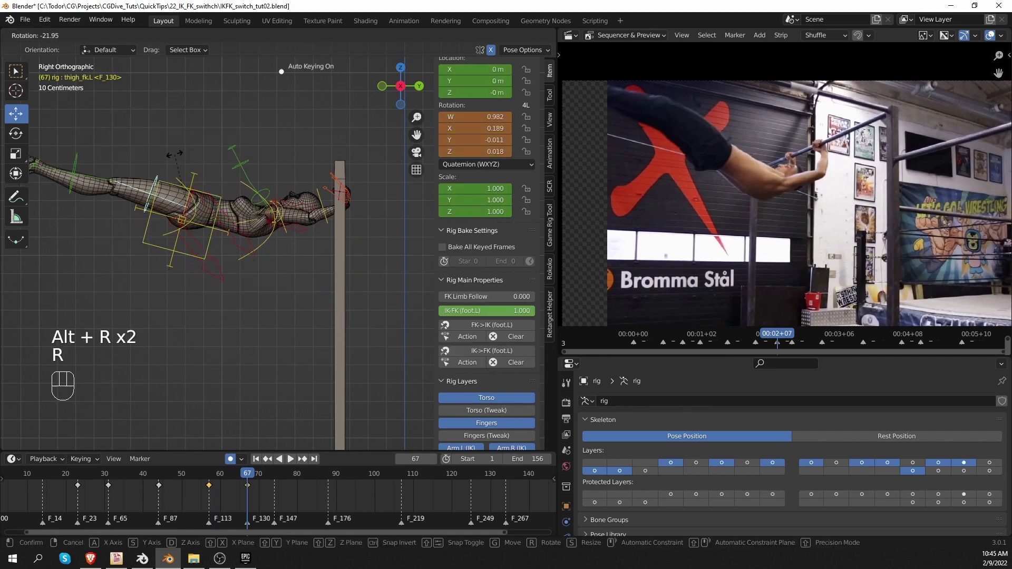
left_click(73, 132)
middle_click_drag(74, 133, 119, 140, "shift")
left_click(80, 170)
key("r")
left_click(126, 138)
Clear the chest control's rotation on frame 67 and rotate it to match the reference torso
left_click(305, 258)
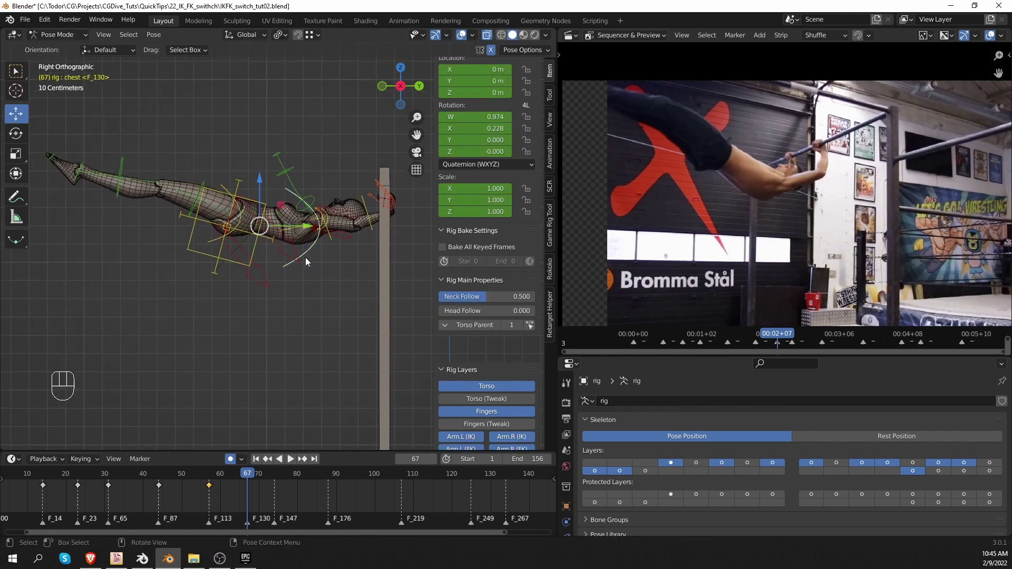
key("alt+r")
key("r")
left_click(337, 255)
Rotate the left hand's IK pivot on frame 67 to about W 0.839, Z 0.543 to fit the grip
scroll(379, 203, "up", 4)
middle_click_drag(379, 203, 335, 224, "shift")
scroll(335, 223, "up", 1)
left_click(373, 224)
left_click(373, 215)
key("r")
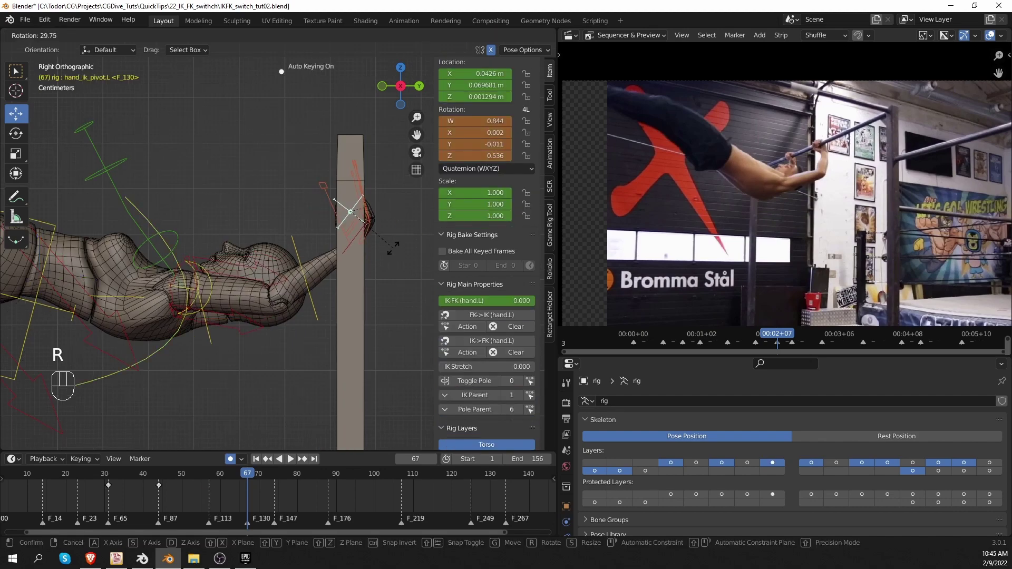
left_click(391, 246)
Select all controls and their keyframes, change the keyframe interpolation mode, and play the animation to check the motion
mouse_move(245, 483)
left_mouse_down()
mouse_move(209, 474)
mouse_move(246, 470)
left_mouse_up()
key("space")
key("a")
key("a")
key("a")
key("t")
left_click(184, 456)
key("space")
scroll(251, 412, "down", 1)
key("z")
key("z")
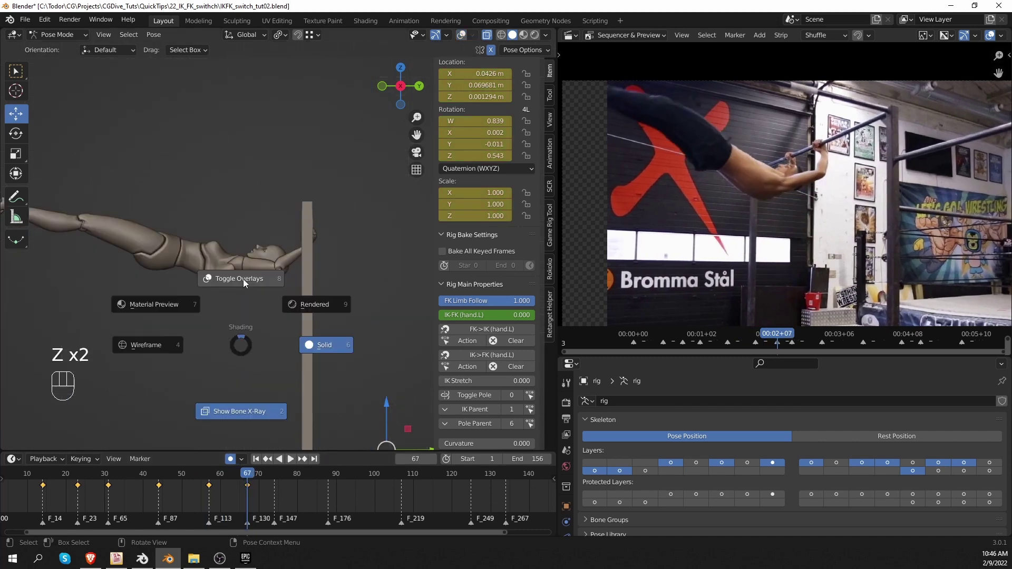
Rotate the hips control to about W 0.960, X -0.281 on frame 67
left_click(164, 253)
key("r")
left_click(193, 302)
left_click(167, 263)
left_click(174, 279)
key("r")
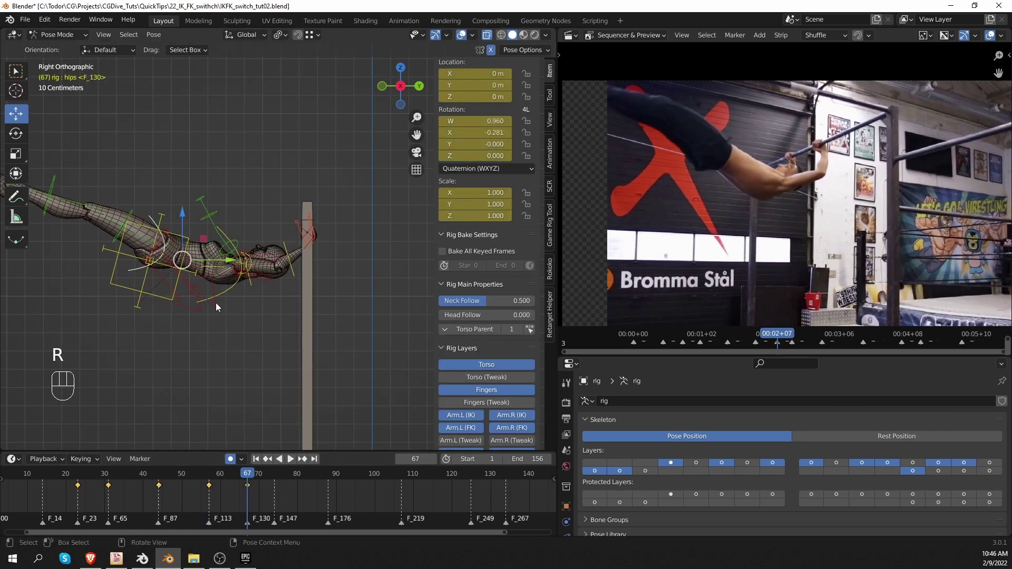
left_click(213, 304)
Rotate the left shin's FK control to about W 0.997, X 0.073 on frame 67 and hide the overlays
left_click(123, 228)
key("r")
scroll(141, 264, "down", 4)
key("z")
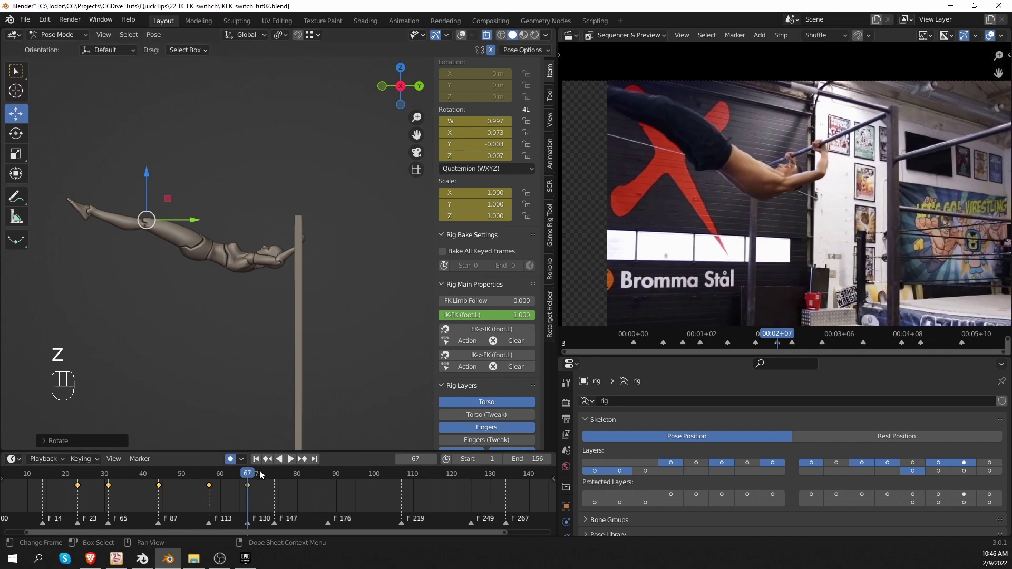
Reposition the torso control on frame 74 and rotate it to about W 0.678, X -0.735
left_click_drag(259, 470, 274, 473)
key("z")
scroll(248, 322, "up", 1)
left_click(204, 265)
scroll(205, 265, "up", 2)
key("g")
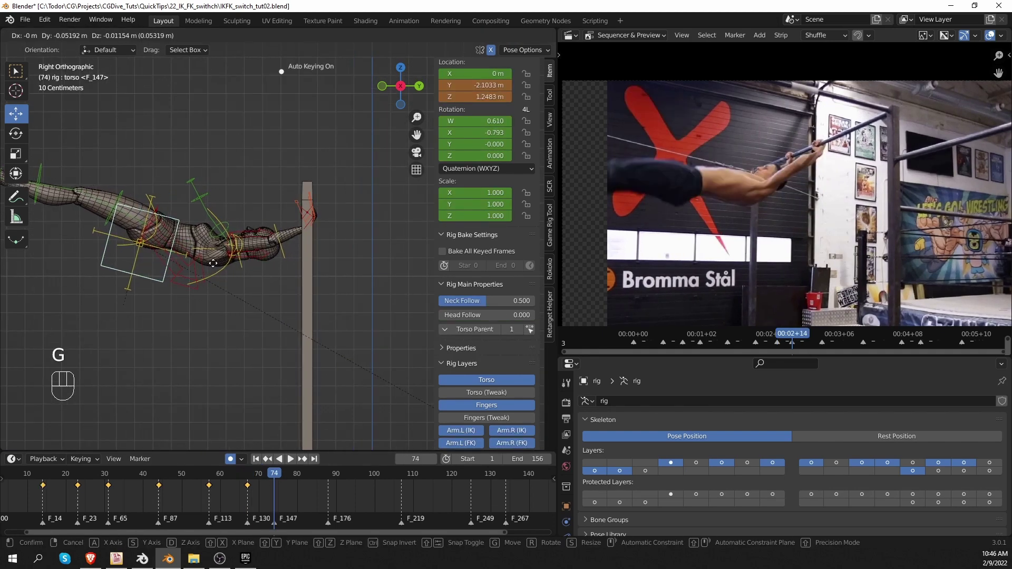
left_click(222, 264)
middle_click_drag(305, 283, 359, 262, "shift")
key("r")
left_click(357, 232)
Move the torso control on frame 74 to about Y -2.1004 m, Z 1.1329 m
key("g")
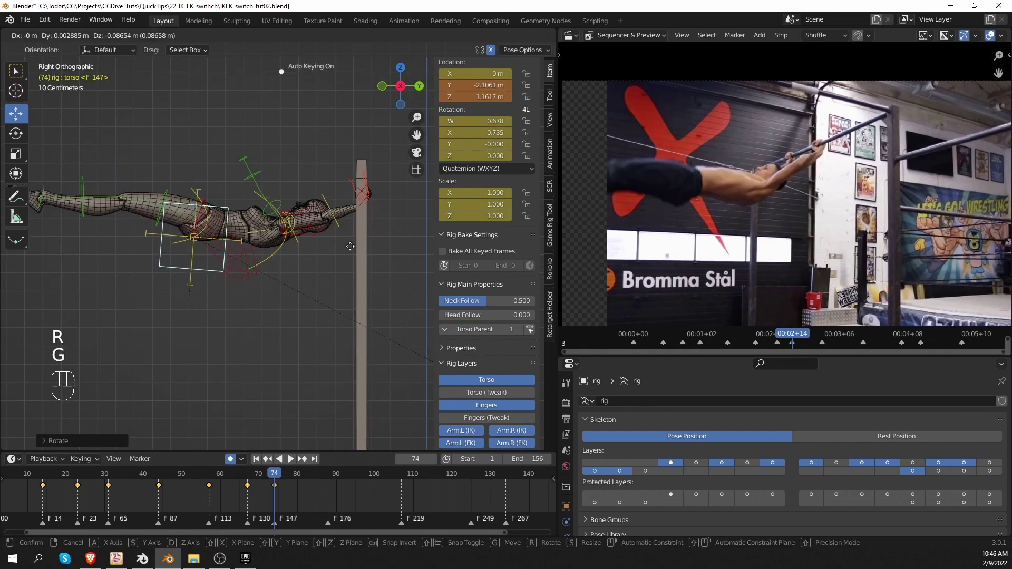
left_click(345, 252)
key("g")
left_click(314, 248)
scroll(233, 315, "up", 1)
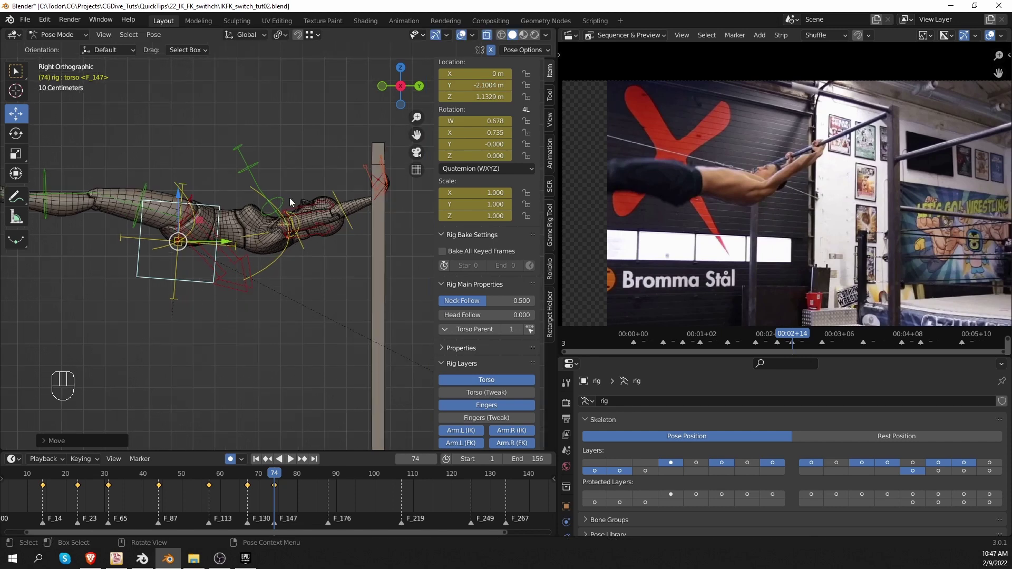
scroll(372, 184, "up", 1)
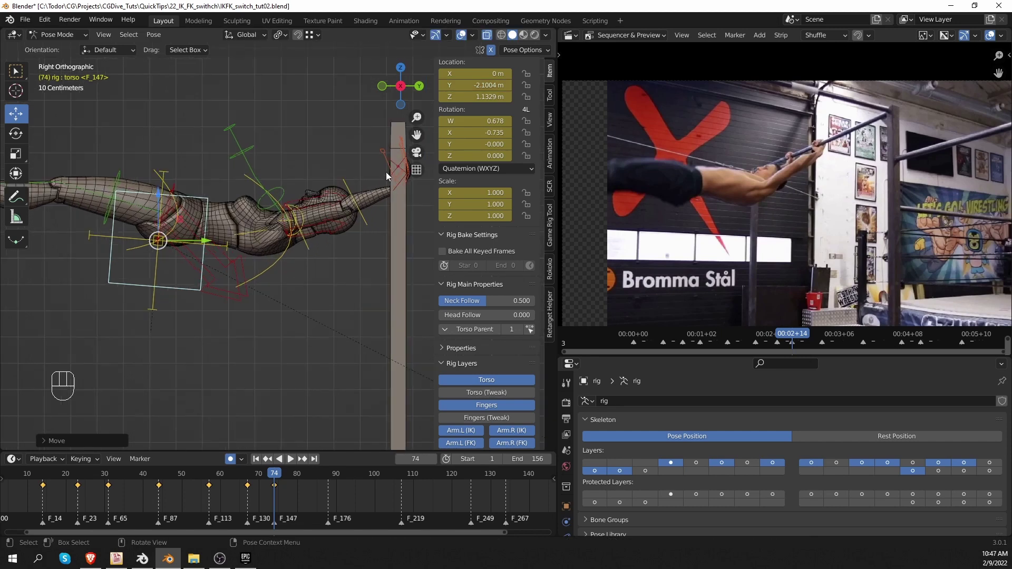
Rotate the hand IK control on frame 74 to fit the bar grip and rotate the arm control to aim the elbow
left_click(395, 160)
key("r")
left_click(384, 214)
left_click(333, 230)
key("r")
key("r")
Move the torso control on frame 74 to about Y -2.1144 m, Z 1.1309 m
left_click(186, 284)
left_click(185, 284)
key("g")
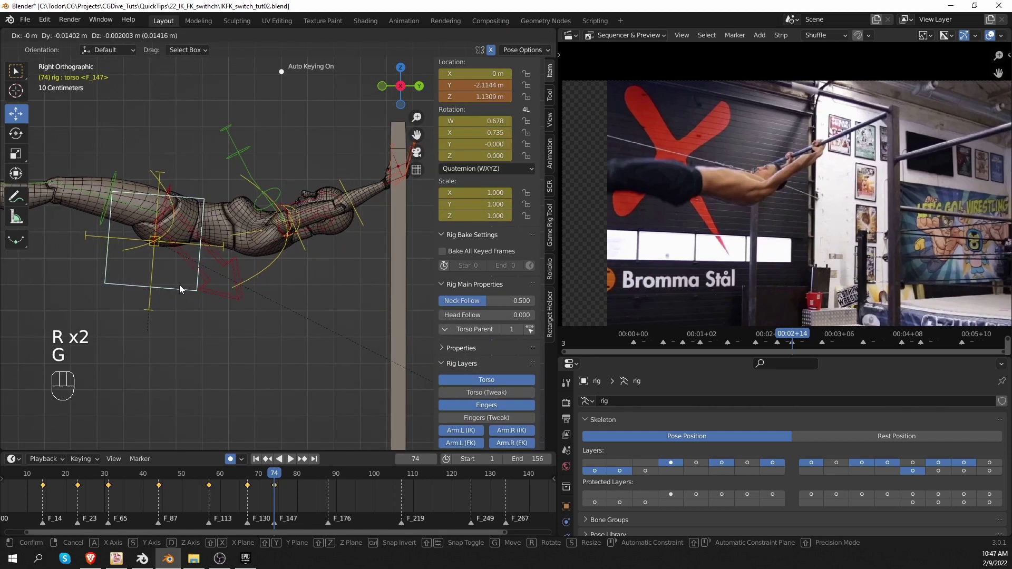
left_click(180, 285)
scroll(182, 287, "down", 1)
mouse_move(224, 469)
left_mouse_down()
mouse_move(293, 465)
mouse_move(274, 460)
left_mouse_up()
scroll(274, 389, "down", 2)
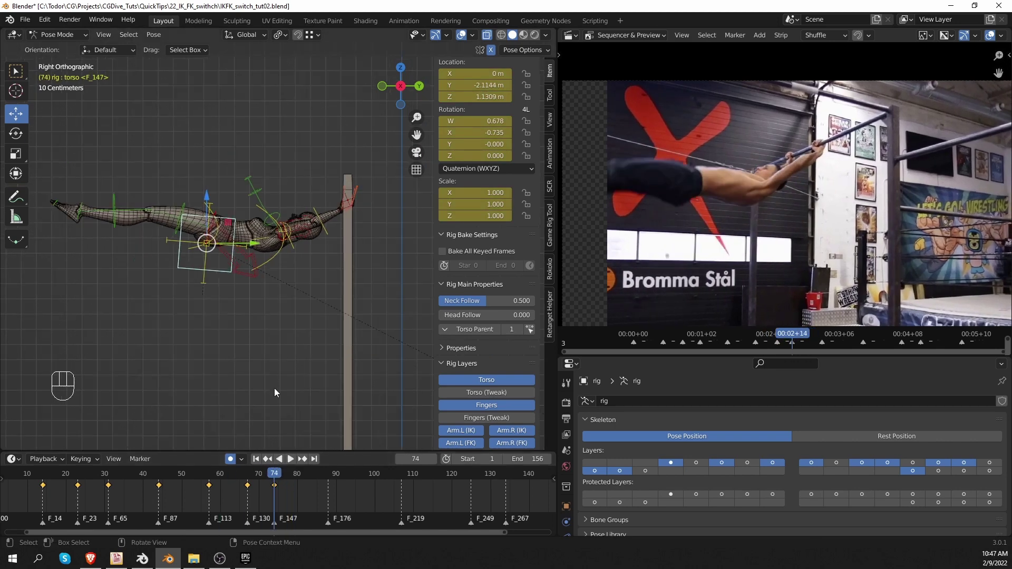
Clear the chest control's rotation on frame 74 and rotate it to about W 1.000, X 0.027
key("alt+r")
key("r")
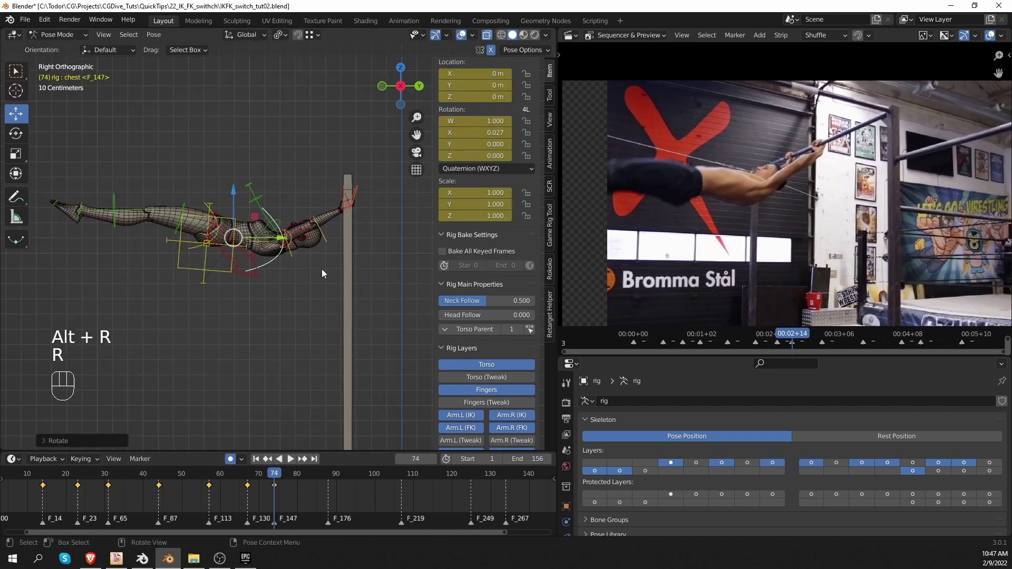
key("r")
Reposition the torso control on frame 74 to about Y -2.1116 m, Z 1.144 m
key("g")
key("g")
left_click(226, 270)
mouse_move(258, 478)
left_mouse_down()
mouse_move(248, 473)
mouse_move(274, 473)
left_mouse_up()
left_click(240, 257)
key("g")
left_click(288, 408)
key("space")
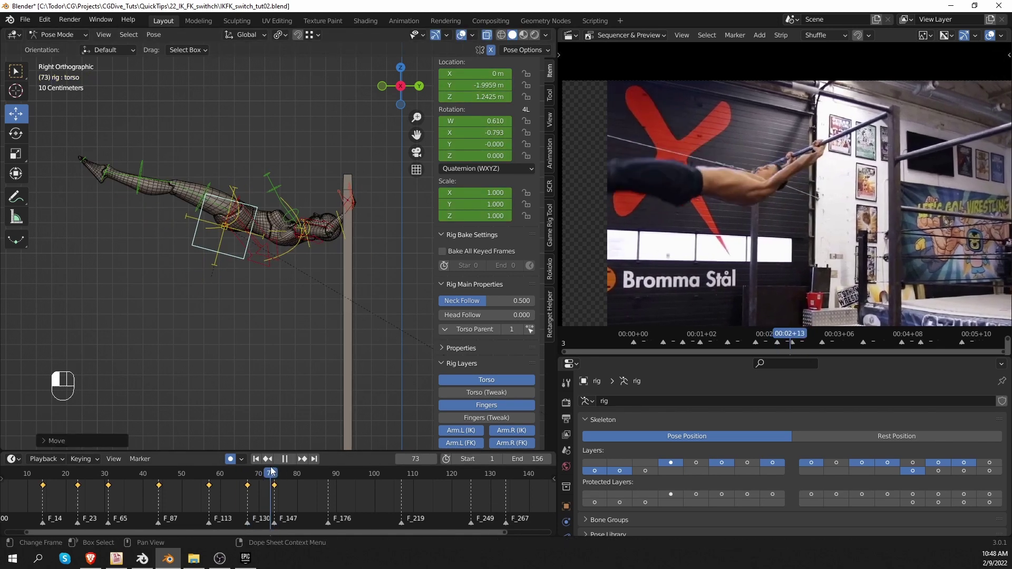
key("g")
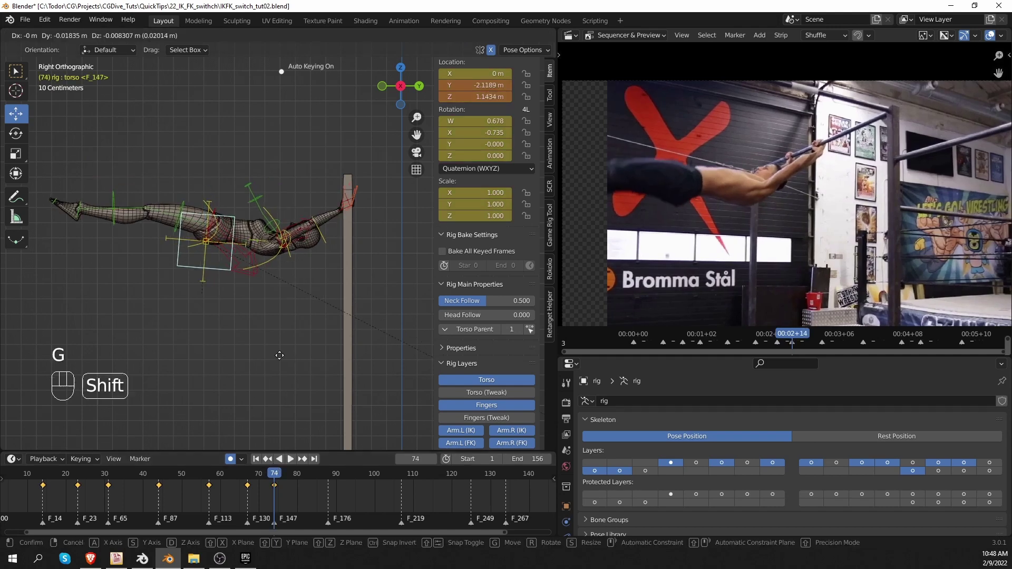
left_click(280, 355)
Compare the body poses on frames 67 and 74, with and without the overlays
left_click(248, 474)
left_click_drag(274, 471, 249, 473)
key("Up")
key("Down")
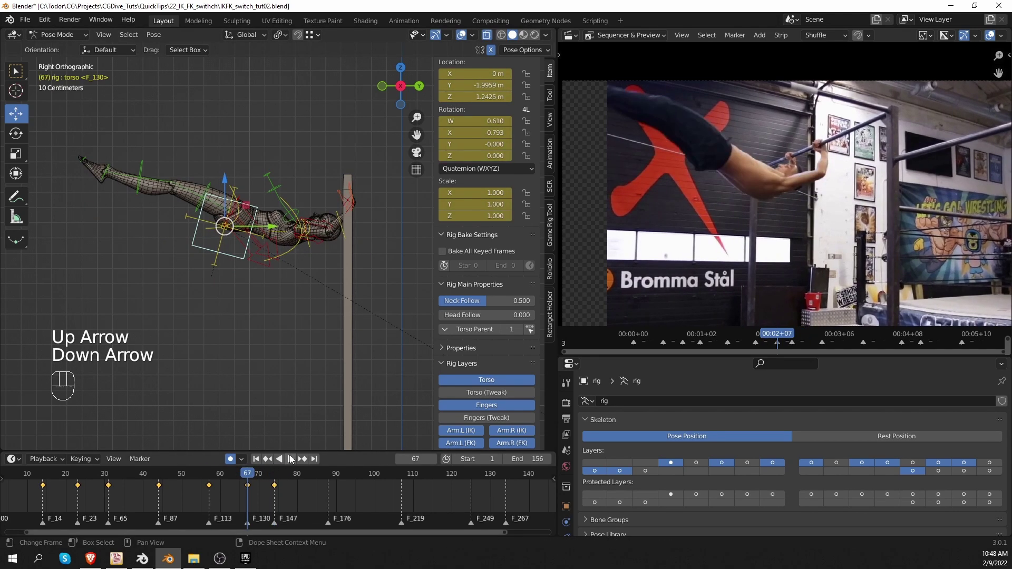
key("Down")
key("Up")
key("Up")
key("z")
middle_click_drag(179, 363, 277, 432)
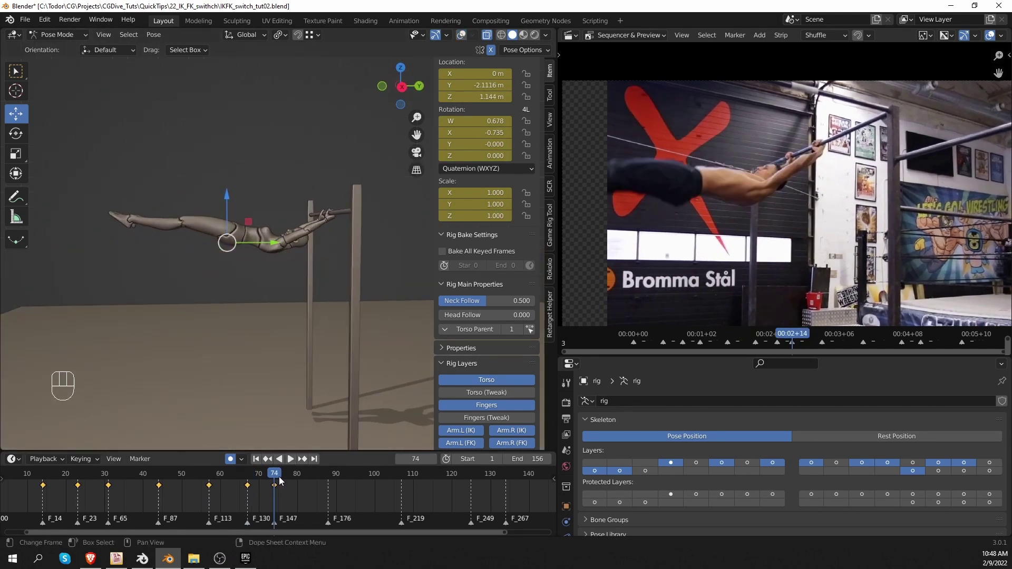
key("KP_3")
key("z")
key("z")
key("z")
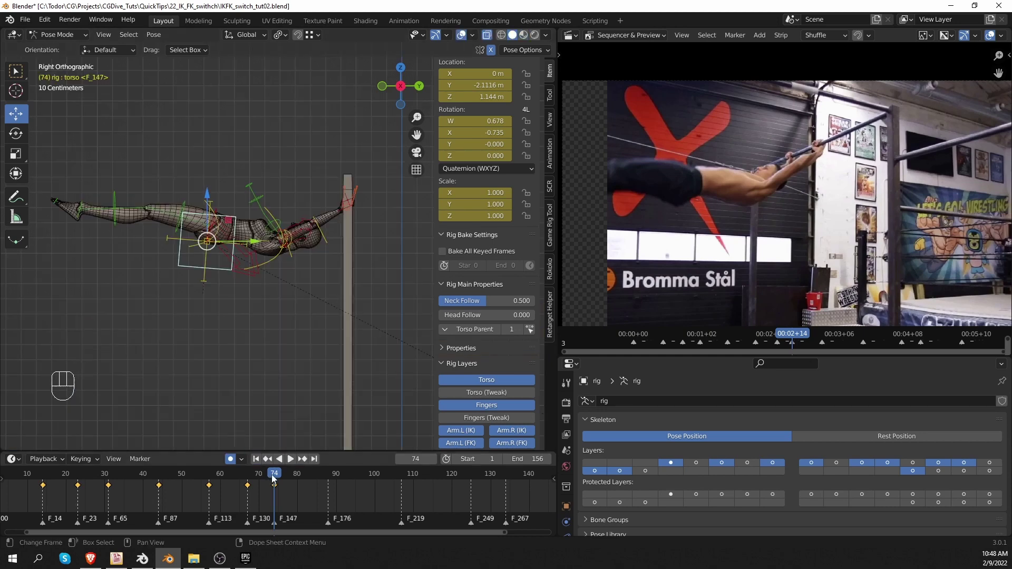
On frame 88, clear the torso control's rotation and move it to about Y -1.0732 m, Z 0.40331 m
left_click_drag(277, 477, 328, 477)
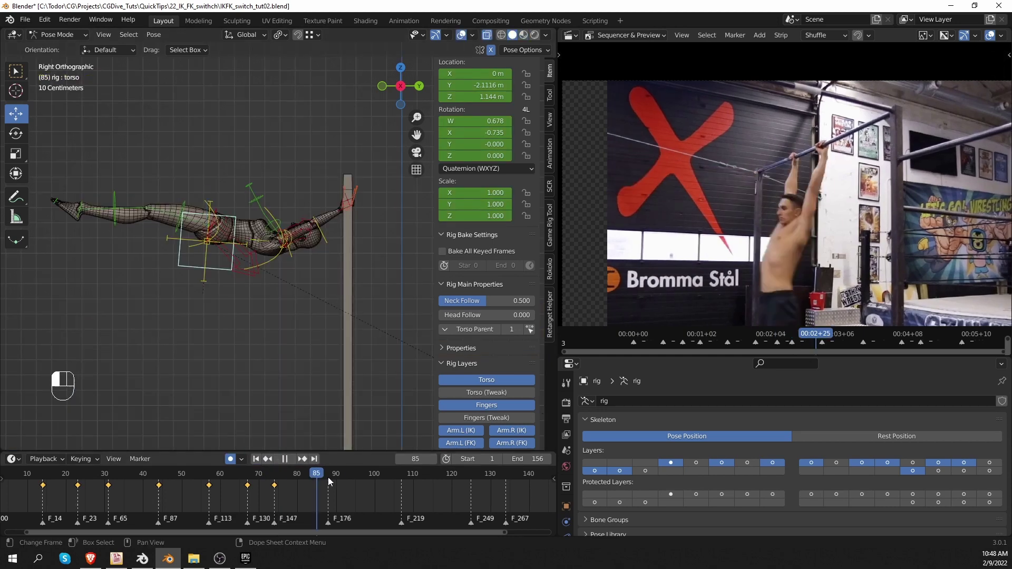
key("alt+r")
key("alt+g")
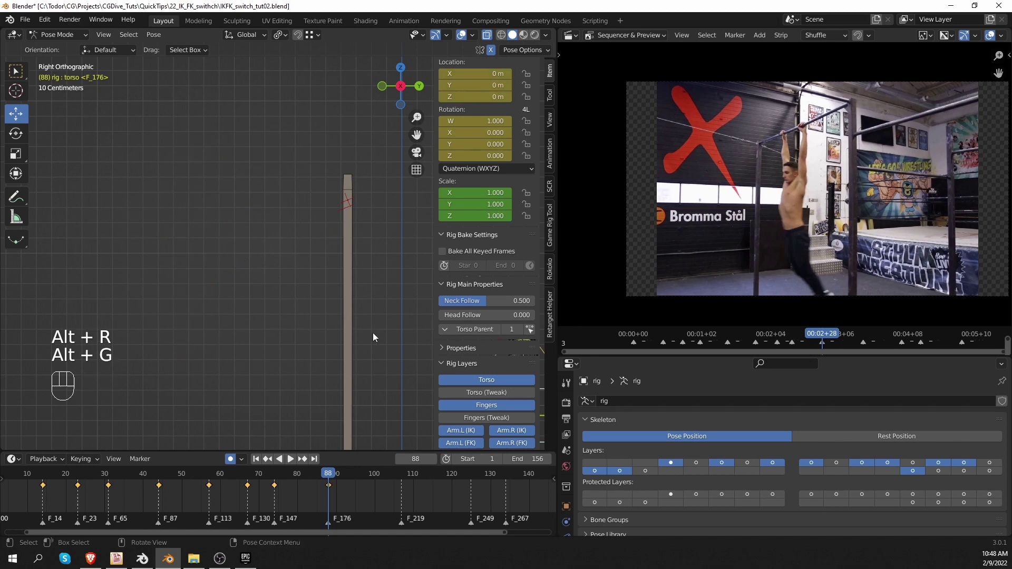
key("ctrl+z")
key("g")
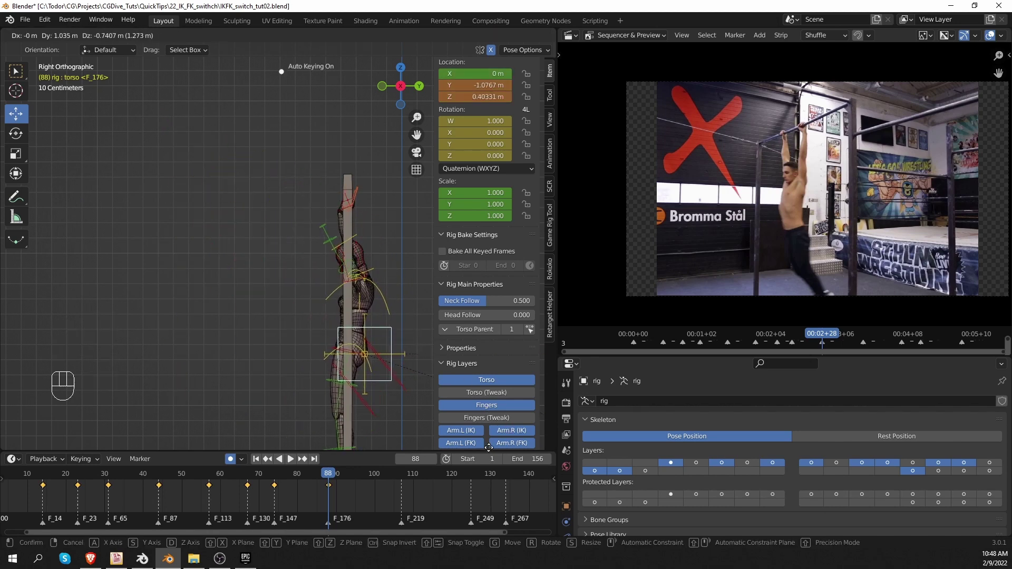
left_click(488, 448)
Rotate the left hand's IK pivot control on frame 88 to about W 0.902, Z 0.432
middle_click_drag(300, 237, 401, 369)
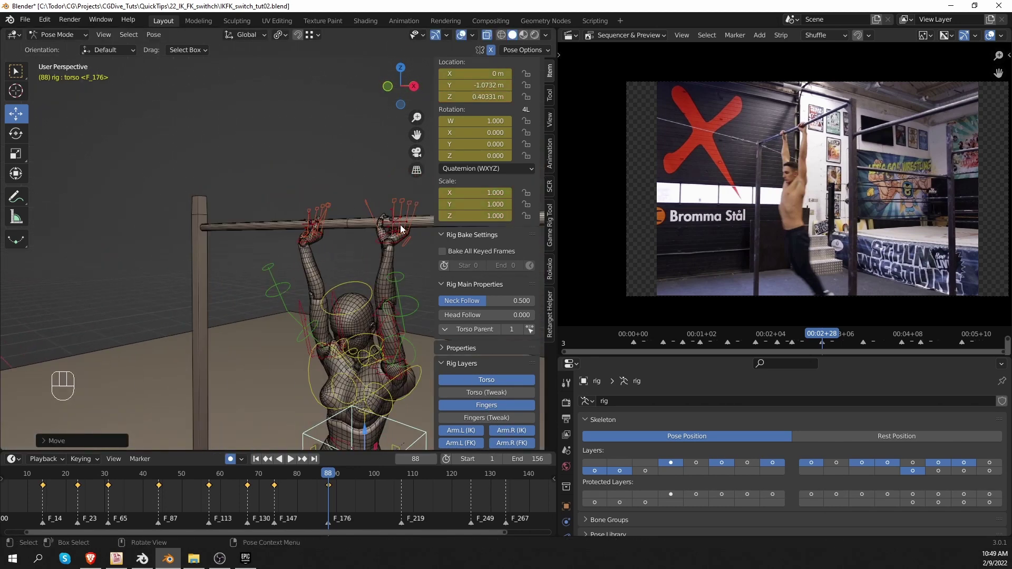
left_click(399, 227)
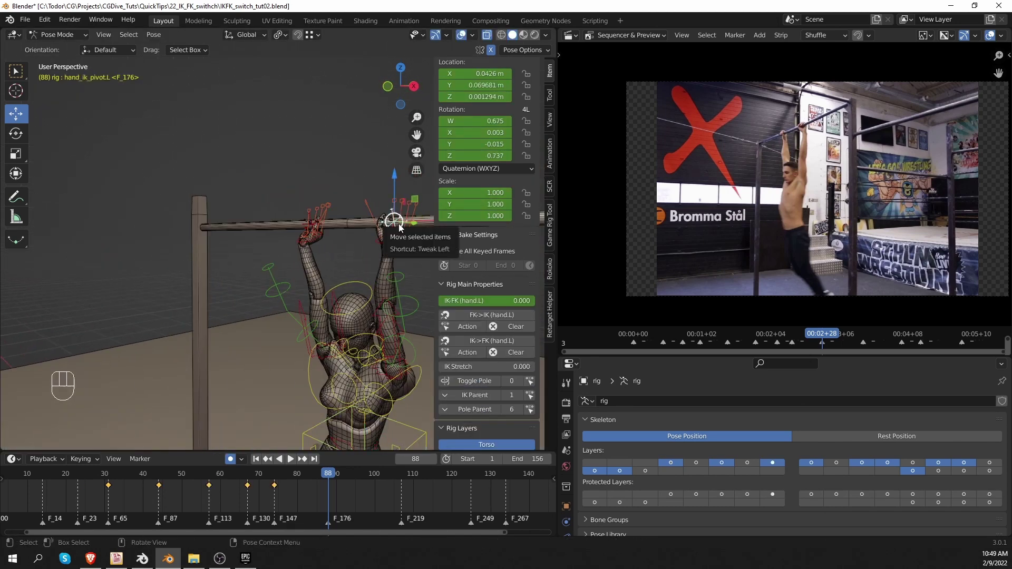
key("KP_3")
key("r")
middle_click_drag(418, 269, 302, 301, "shift")
scroll(337, 240, "up", 5)
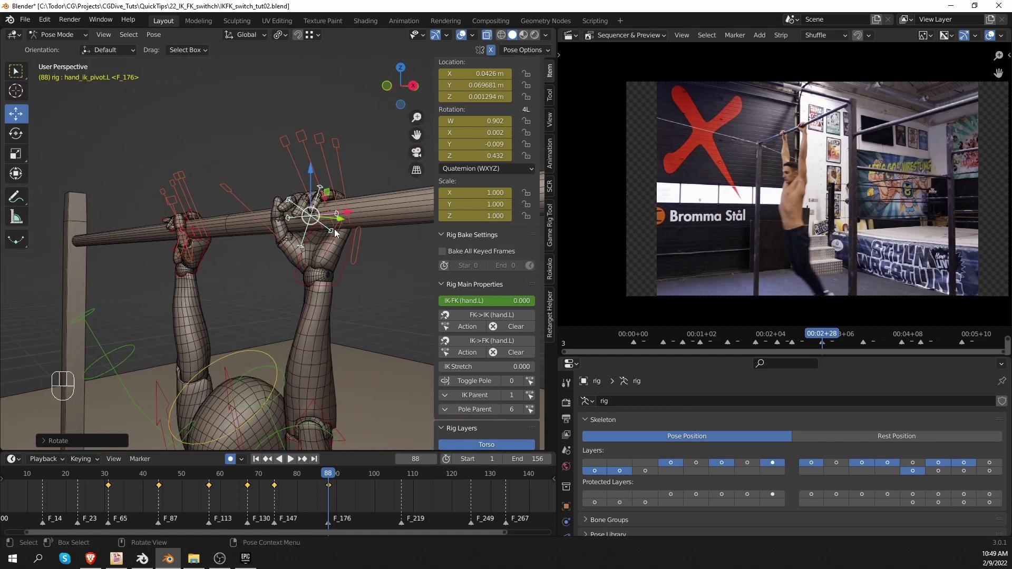
Try to rotate the left hand IK control about the global X axis and shift it on frame 88
key("r")
key("x")
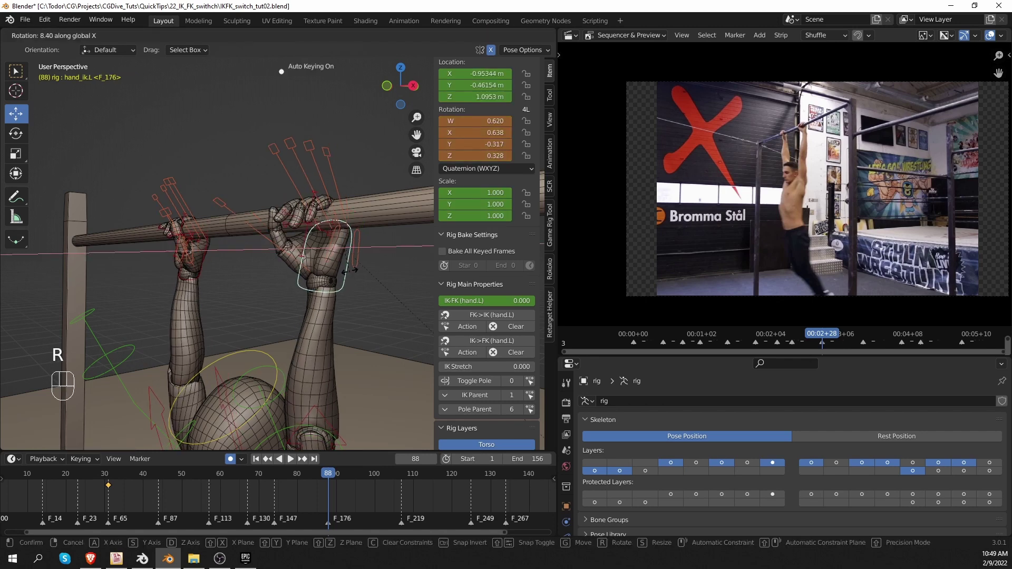
left_click(356, 258)
key("g")
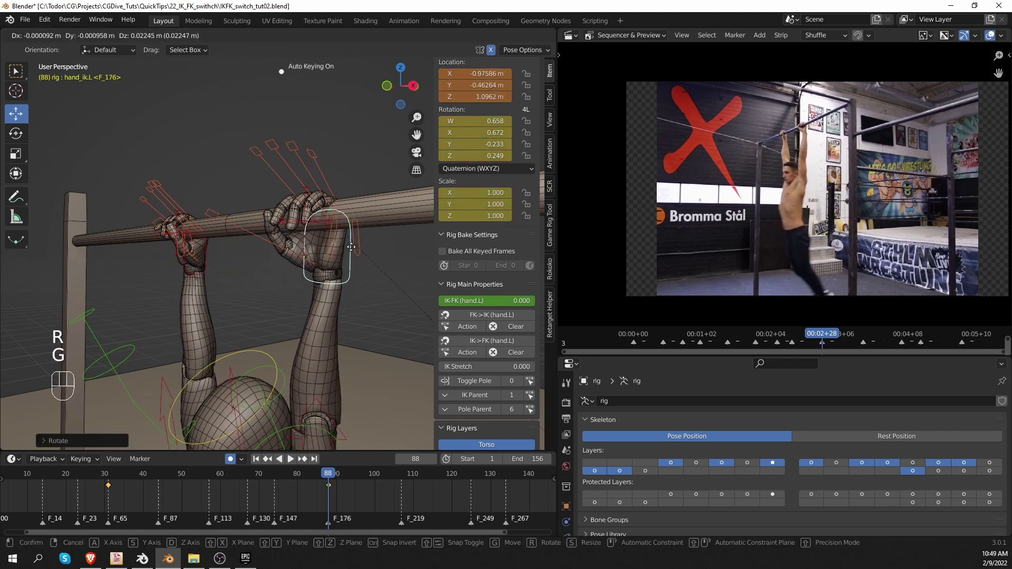
right_click(359, 285)
key("ctrl+z")
scroll(339, 309, "down", 4)
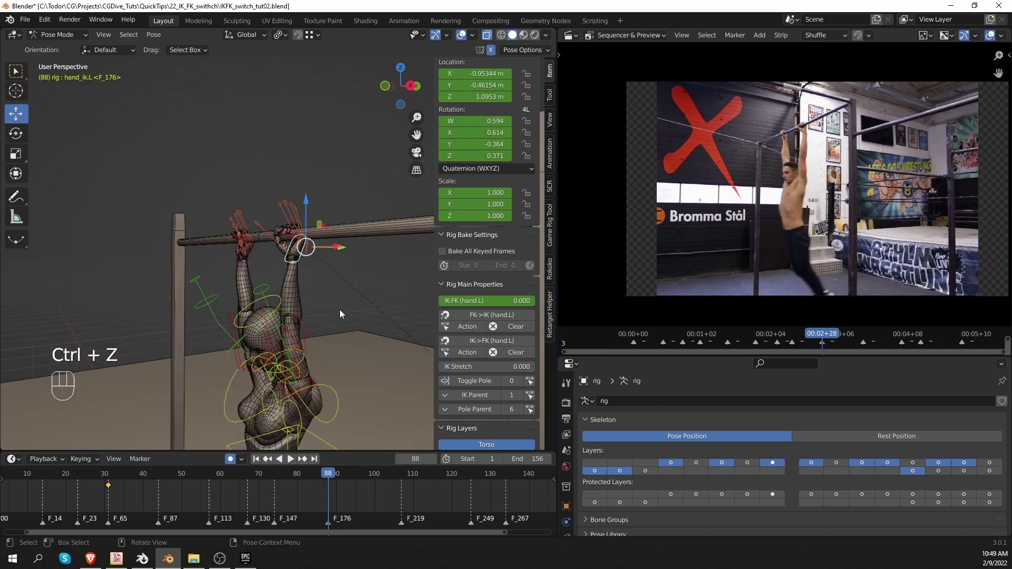
Try a trackball rotation of the left upper arm IK control on frame 88
key("r")
key("r")
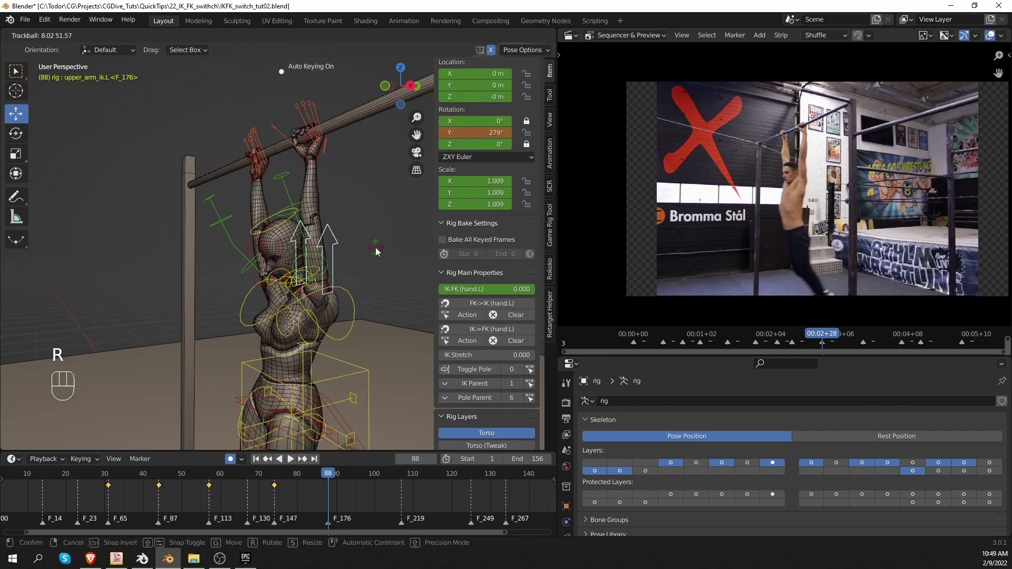
right_click(375, 248)
Clear the chest control's rotation on frame 88
key("alt+r")
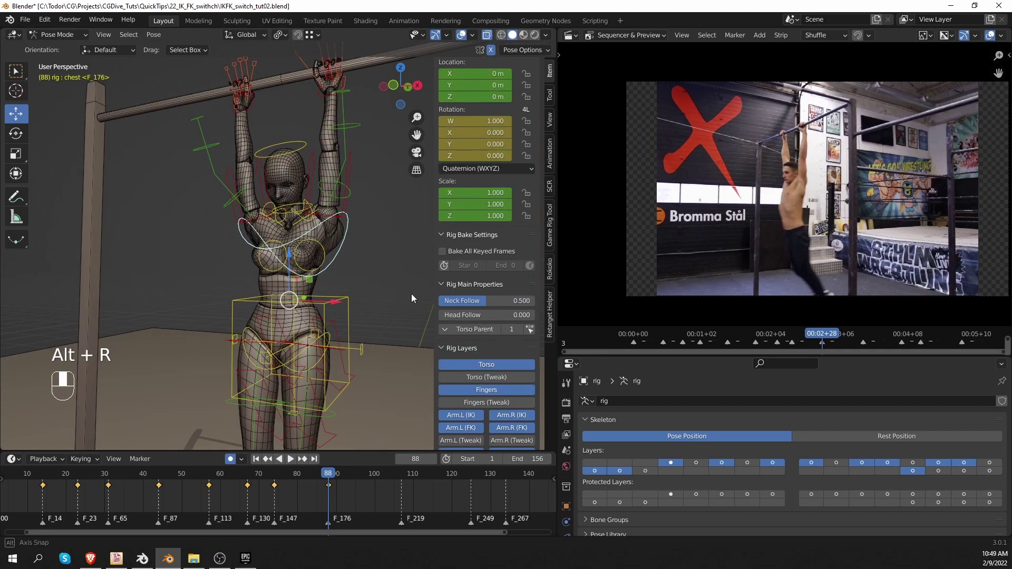
key("r")
left_click(338, 150)
Raise the torso control on frame 88 to about Z 0.43085 m
left_click(294, 303)
key("w")
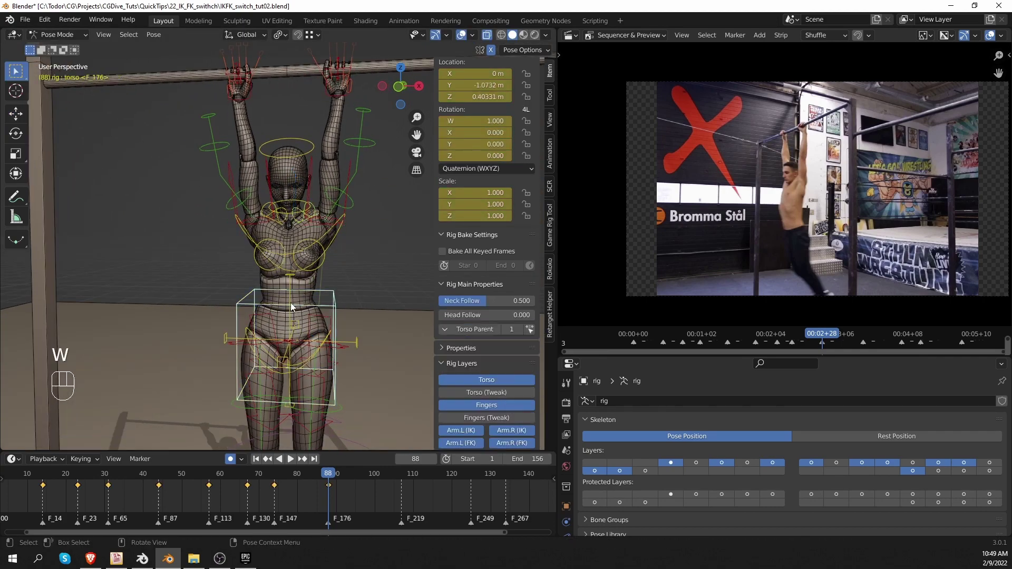
key("w")
key("w")
right_click(295, 305)
key("w")
key("w")
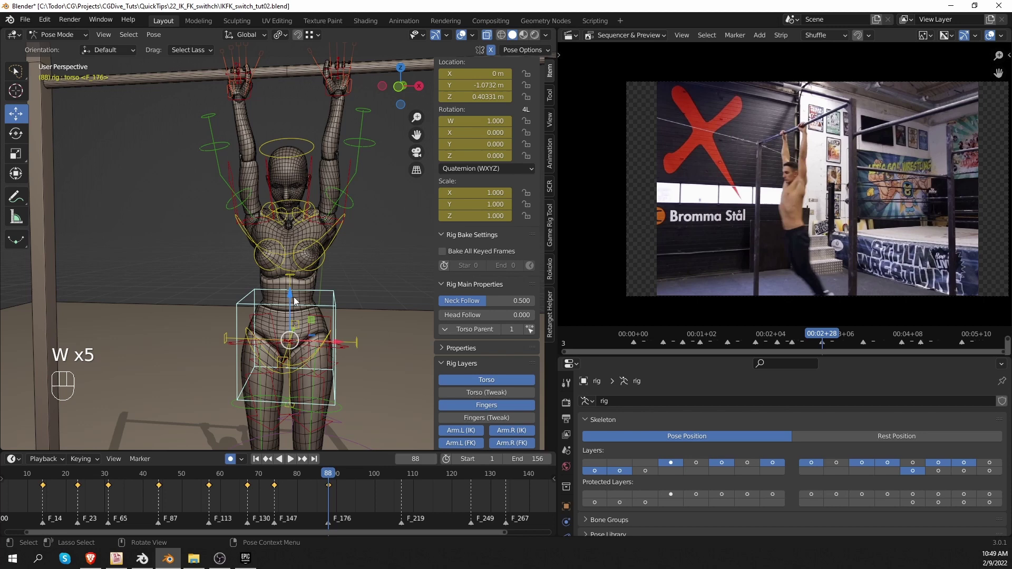
left_click_drag(295, 302, 304, 324)
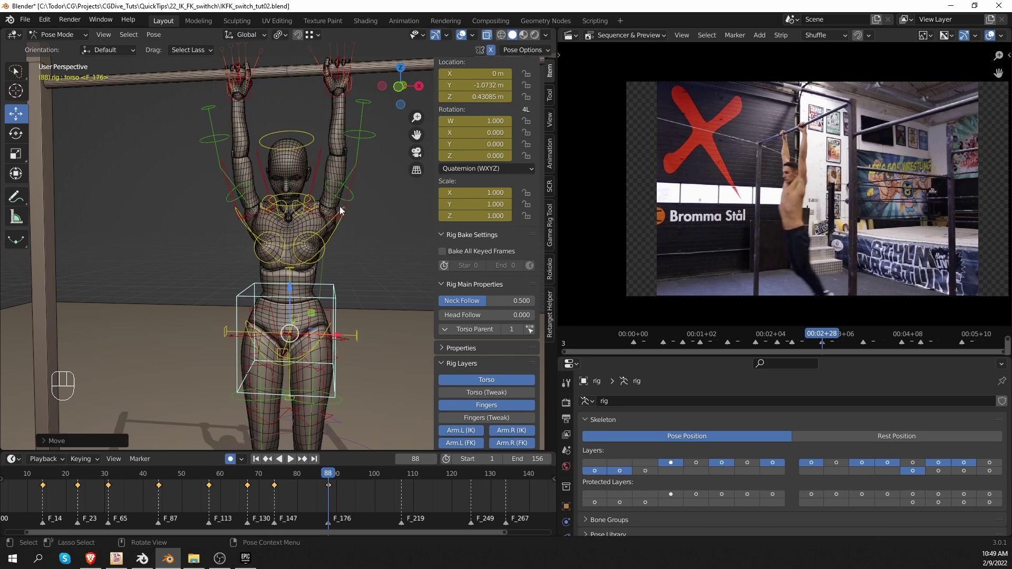
Rotate the left thigh's FK control on frame 88 so the leg hangs beneath the torso
middle_click_drag(342, 321, 327, 298)
key("alt+r")
key("alt+r")
key("alt+g")
key("ctrl+z")
key("KP_3")
left_click(303, 296)
key("alt+r")
left_click(346, 309)
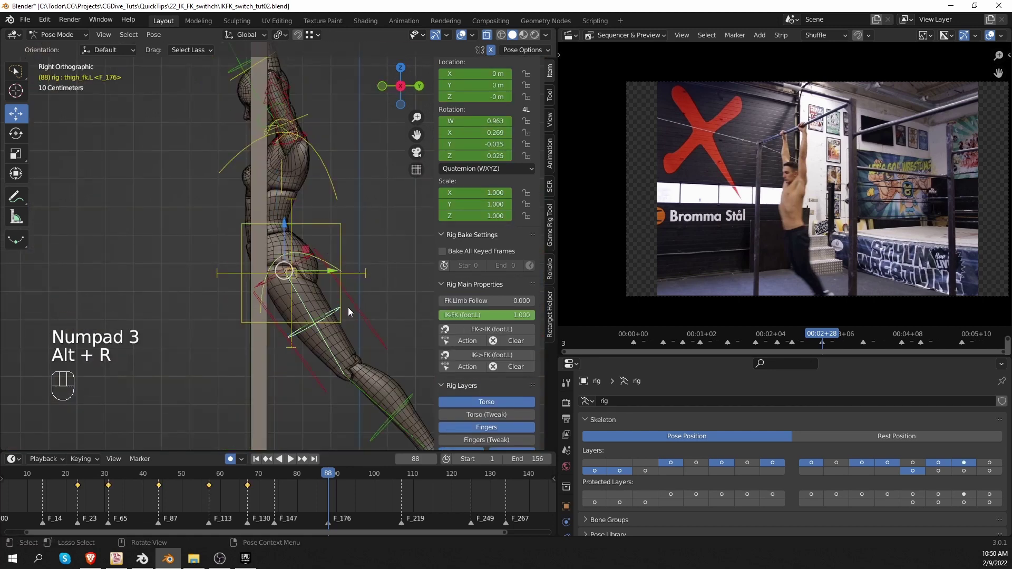
key("r")
left_click(305, 358)
Rotate the head control on frame 88 to about W 1.000, X -0.023
middle_click_drag(316, 100, 323, 135, "shift")
left_click(286, 89)
key("r")
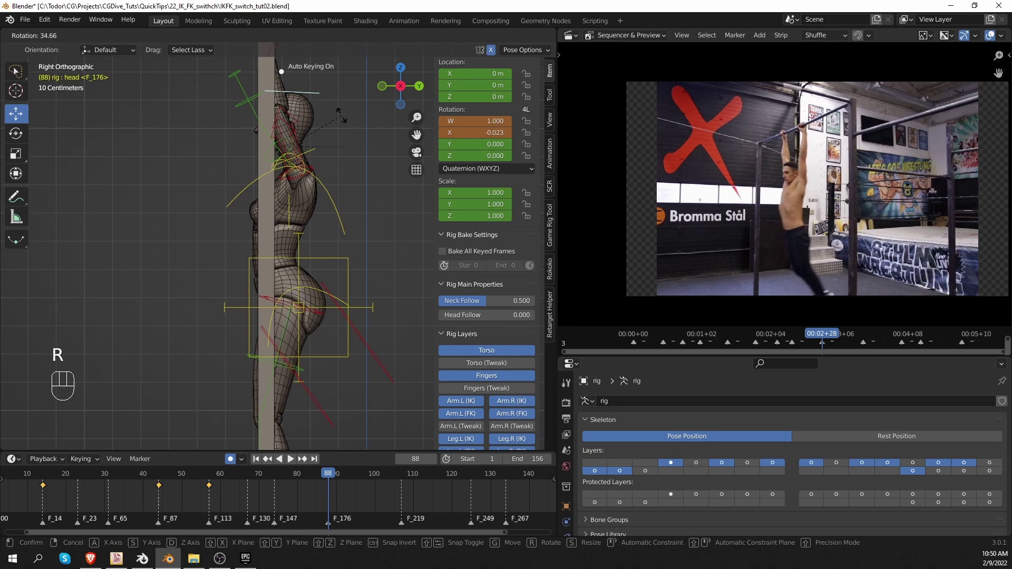
left_click(342, 113)
Rotate the left shoulder control on frame 88 to about X 37.9°, Y -18.1°, Z 7.52°
left_click(319, 152)
key("r")
left_click(325, 158)
middle_click_drag(305, 191, 327, 256)
left_click(327, 257)
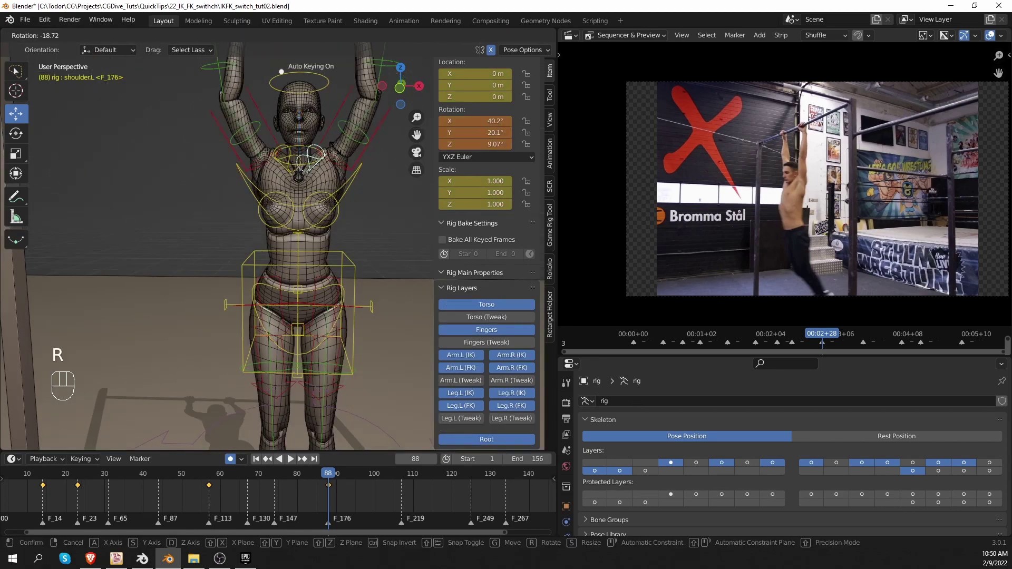
Lower the torso control slightly on frame 88 and rotate the left shin's FK control to about W 0.984, X 0.176
left_click(17, 114)
left_click_drag(297, 259, 295, 275)
middle_click_drag(348, 411, 334, 256, "shift")
left_click(281, 118)
key("KP_3")
middle_click_drag(281, 118, 272, 233, "shift")
key("r")
left_click(317, 261)
Rotate the left shin's FK control on frame 74 to refine the extended leg
left_click(274, 473)
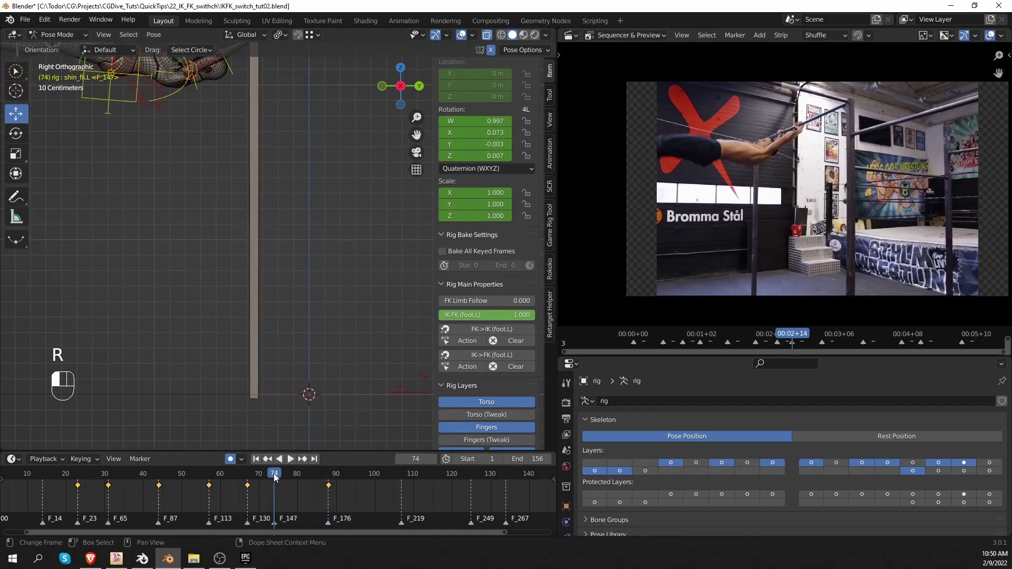
middle_click_drag(208, 369, 296, 419, "shift")
key("r")
left_click(247, 273)
Examine the movement from frame 74 to the hanging pose on frame 88 with the overlays hidden
middle_click_drag(282, 237, 298, 500)
left_click_drag(300, 475, 328, 475)
middle_click_drag(396, 426, 369, 400)
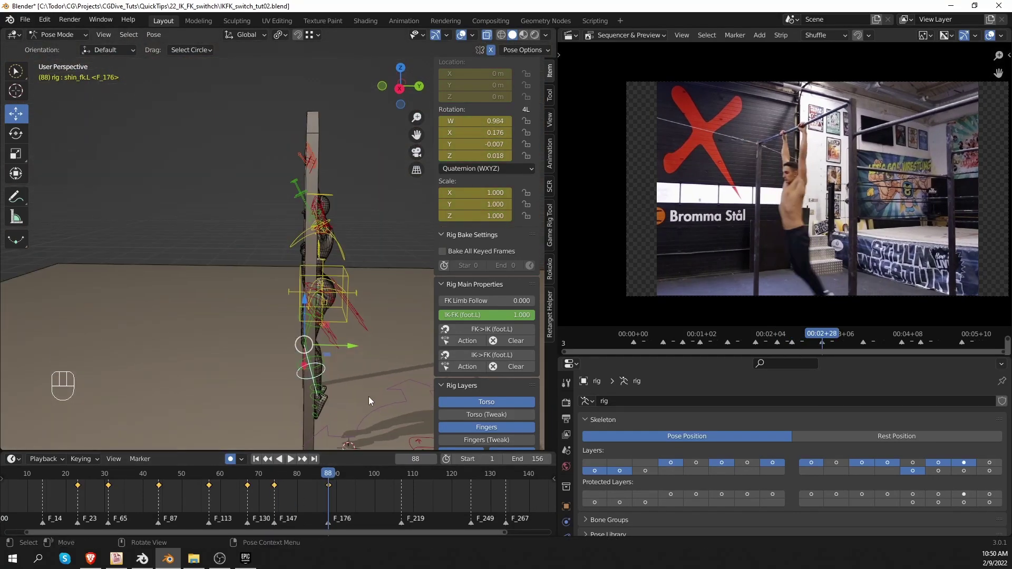
key("shift+alt+z")
middle_click_drag(264, 330, 217, 307)
key("KP_3")
key("z")
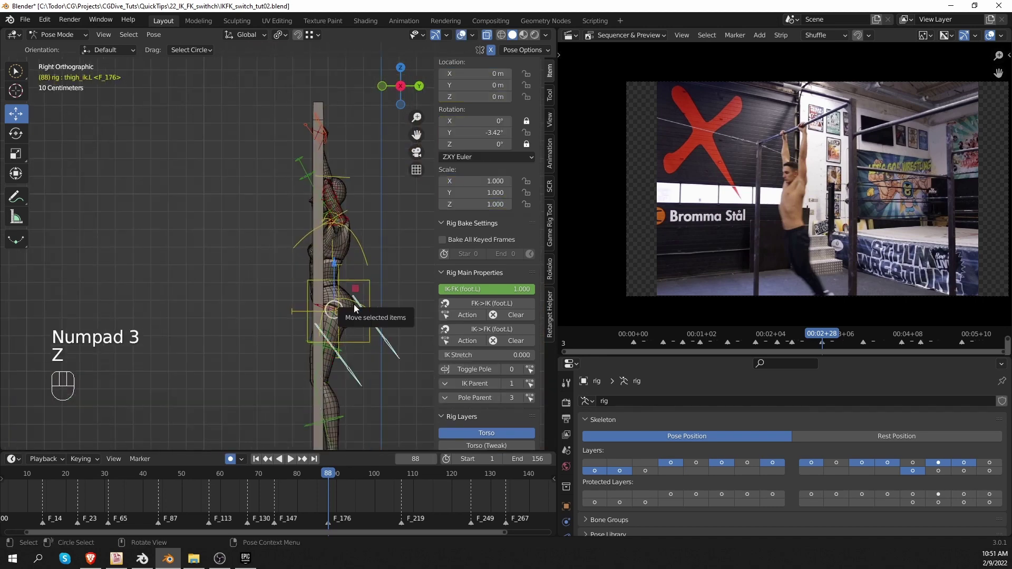
Rotate the left leg's thigh and shin controls on frame 88 to trail the lower leg behind the body
left_click(354, 305)
key("alt+r")
key("alt+r")
key("r")
left_click(398, 304)
left_click(349, 372)
key("r")
left_click(368, 414)
Rotate the left foot's FK control on frame 88 to about W 0.950, X 0.310, and also rotate it on frame 74
key("r")
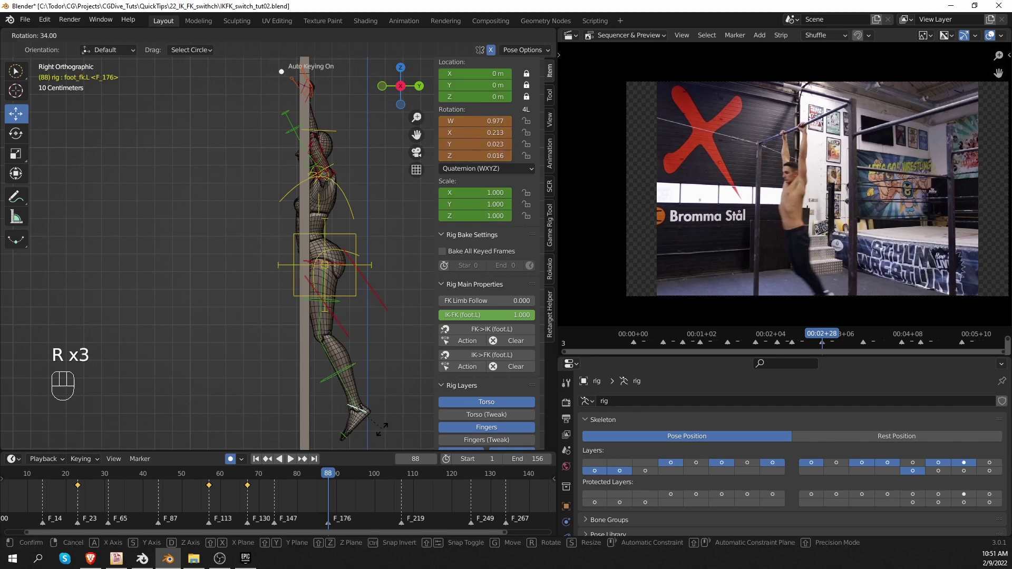
left_click(276, 476)
middle_click_drag(251, 340, 329, 358, "shift")
key("r")
left_click(329, 357)
key("Up")
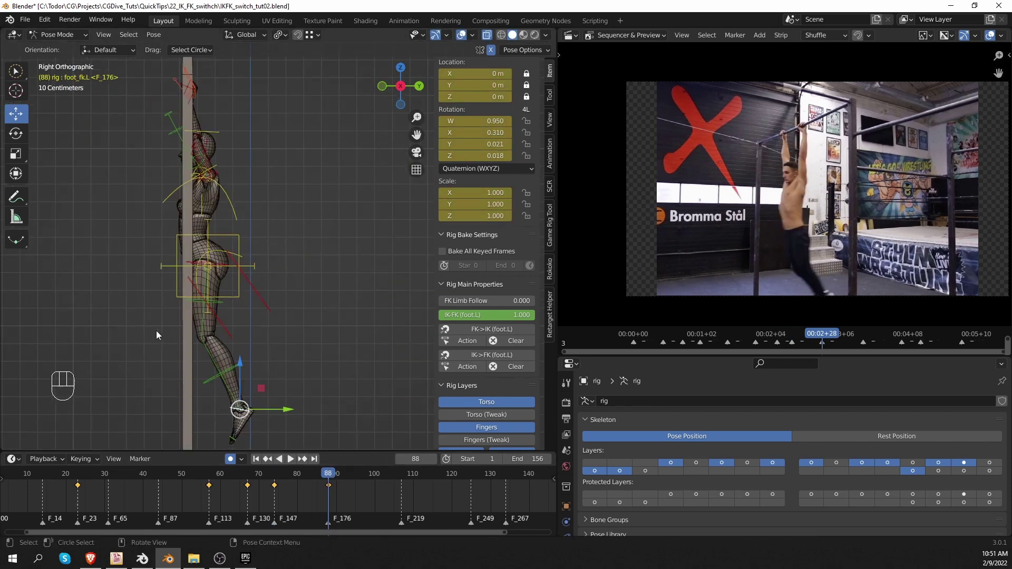
Move the torso control on frame 88 to about Y -1.1446 m, Z 0.39398 m and hide the overlays
left_click(208, 278)
left_click_drag(272, 260, 255, 261)
middle_click_drag(211, 280, 306, 344)
key("KP_Decimal")
scroll(296, 301, "down", 8)
scroll(307, 343, "up", 4)
left_click_drag(275, 329, 276, 340)
key("shift+alt+z")
middle_click_drag(343, 310, 287, 312)
middle_click_drag(289, 316, 264, 337, "shift")
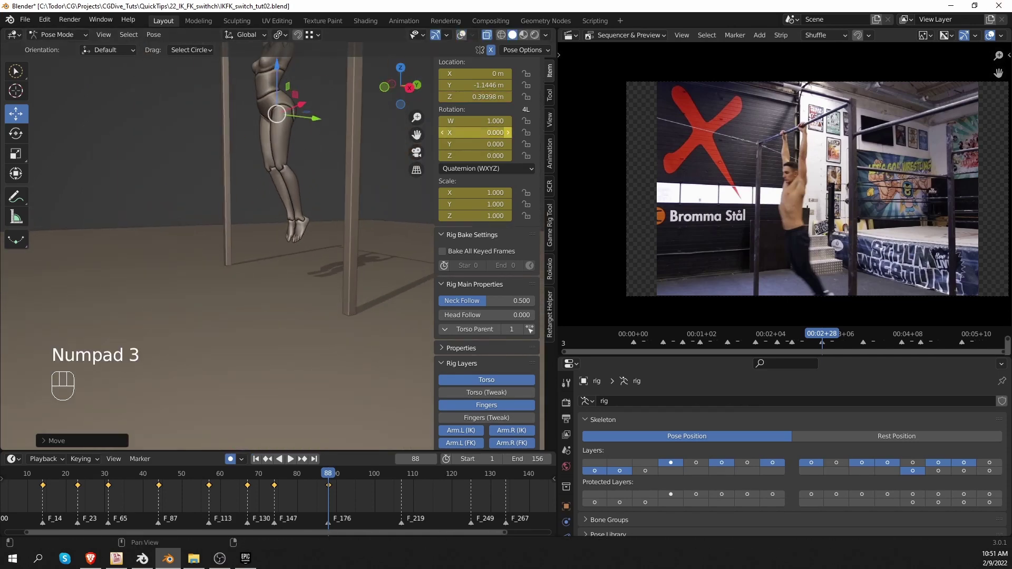
Show the overlays on frame 107 and move the torso control to about Y -0.7395 m, Z 0.88584 m
key("KP_3")
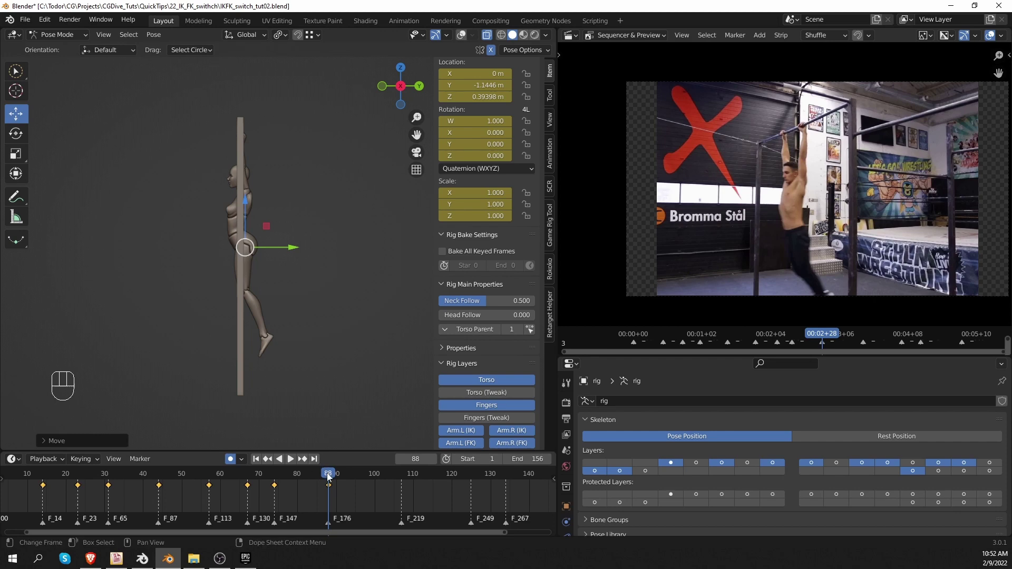
key("space")
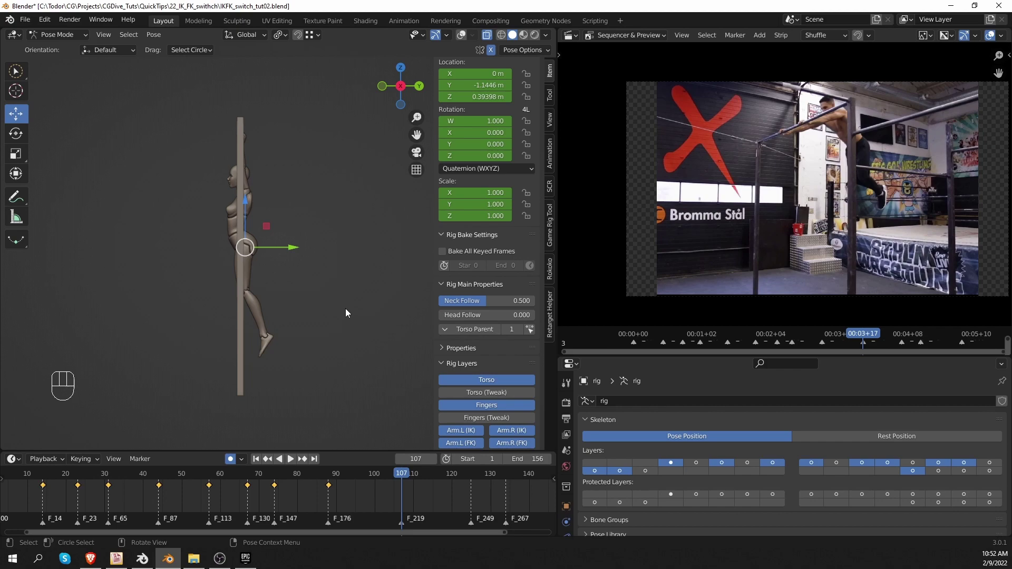
key("z")
key("g")
left_click(390, 255)
scroll(255, 146, "up", 5)
middle_click_drag(255, 147, 299, 281, "shift")
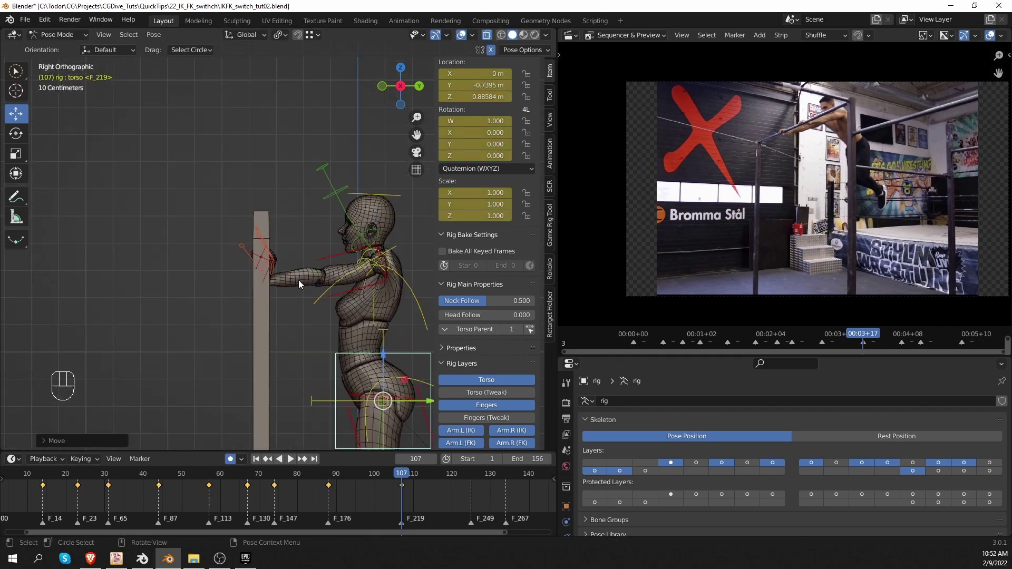
Rotate the hand control on frame 107 to fit the grip on the bar
scroll(298, 280, "up", 3)
left_click(226, 181)
key("r")
left_click(369, 211)
Clear the left shoulder control's rotation on frame 107 and rotate it to about X -2.62°, Y 0.962°, Z -18.5°
middle_click_drag(369, 211, 385, 194, "shift")
left_click(138, 174)
left_click(137, 174, "alt")
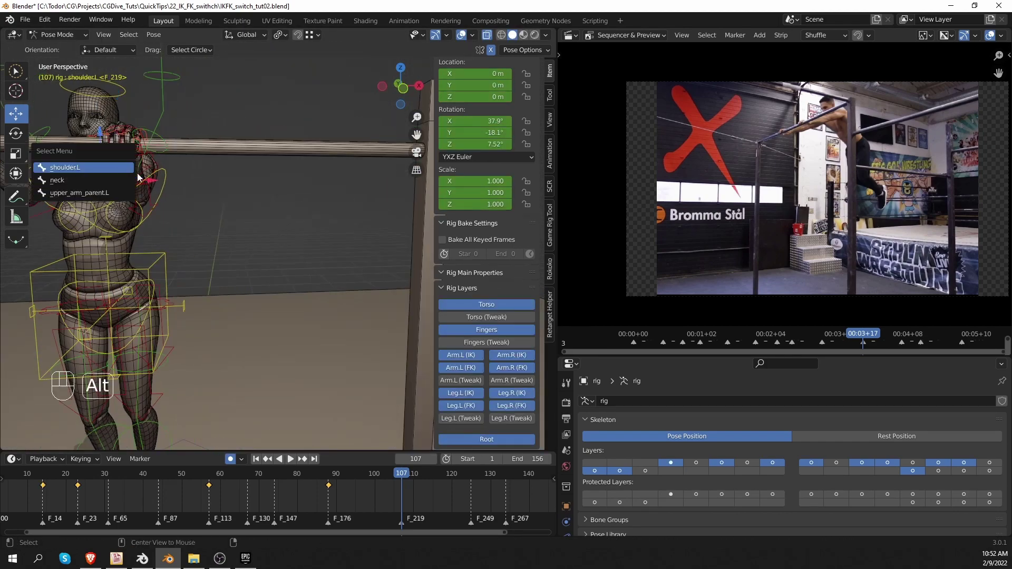
key("alt+r")
middle_click_drag(211, 211, 258, 232)
middle_click_drag(259, 232, 315, 204, "shift")
key("r")
left_click(340, 177)
scroll(777, 117, "up", 3)
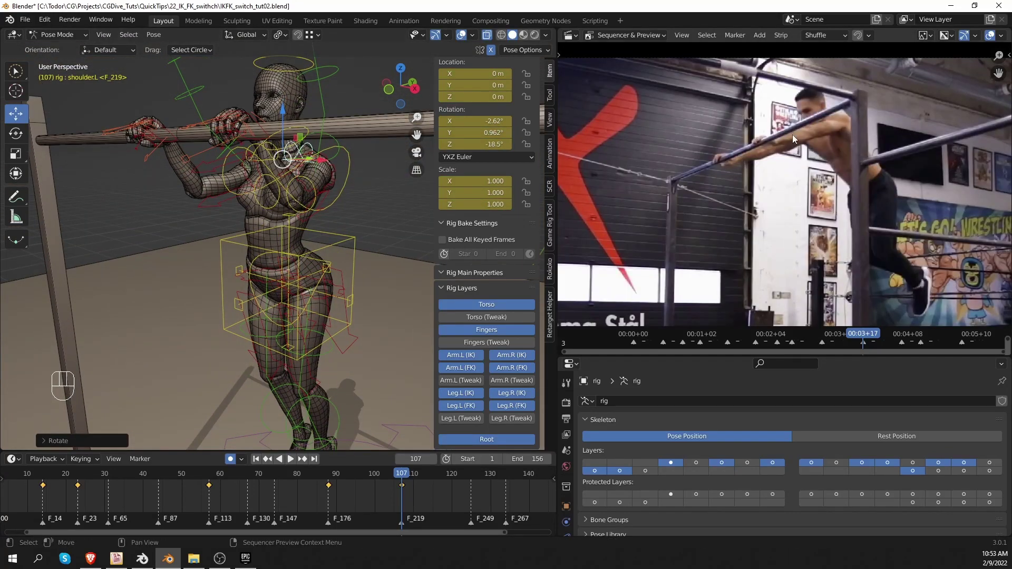
Rotate the left upper arm IK control on frame 107 to turn the elbow
middle_click_drag(368, 221, 343, 213)
left_click(337, 201)
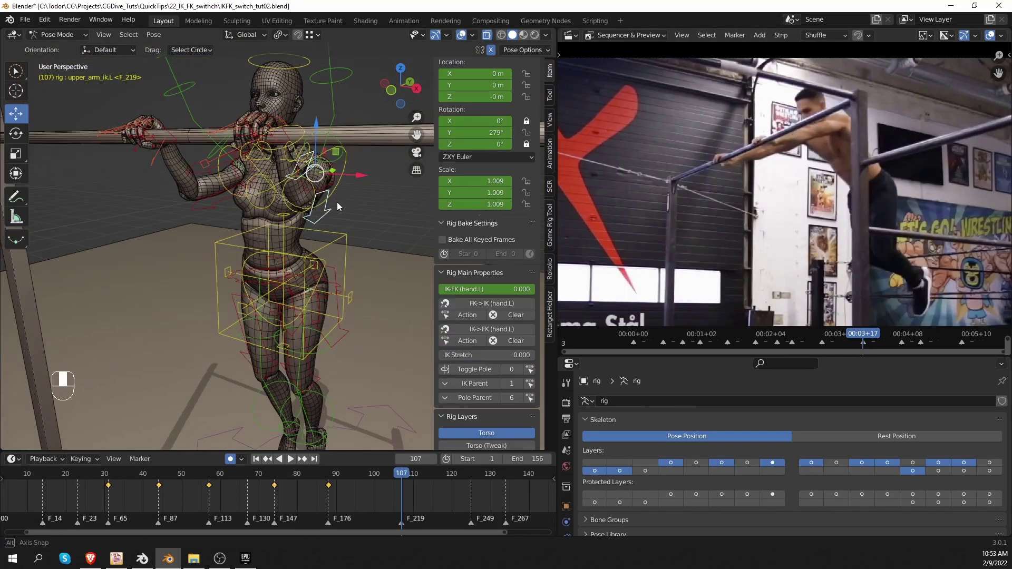
key("r")
left_click(354, 180)
Move the torso control on frame 107 to about Y -0.62731 m, Z 1.0957 m and rotate it slightly
scroll(369, 244, "down", 3)
middle_click_drag(371, 248, 317, 242)
left_click(344, 243)
key("KP_2")
key("KP_3")
key("g")
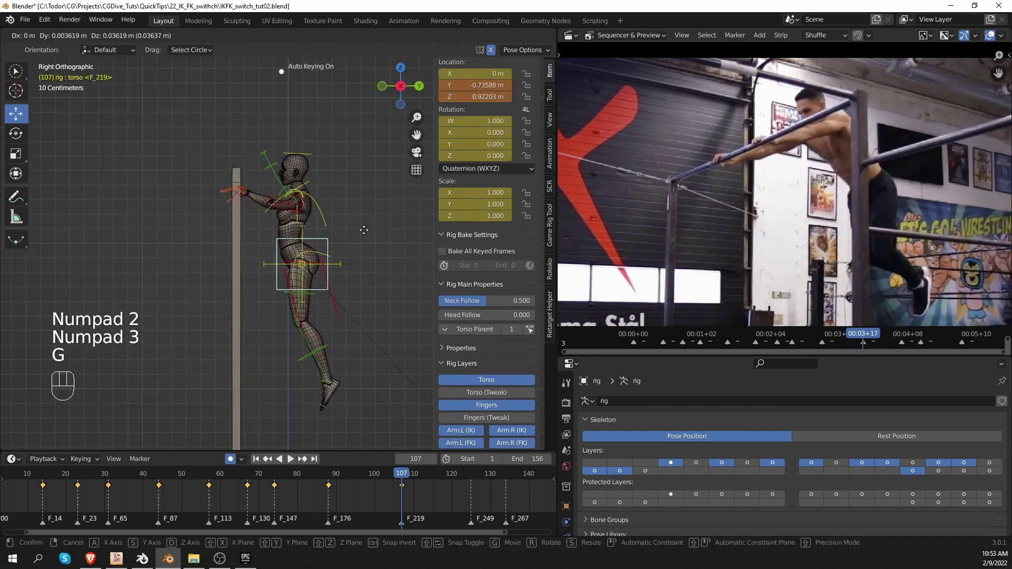
left_click(377, 207)
key("r")
left_click(379, 206)
scroll(379, 206, "up", 4)
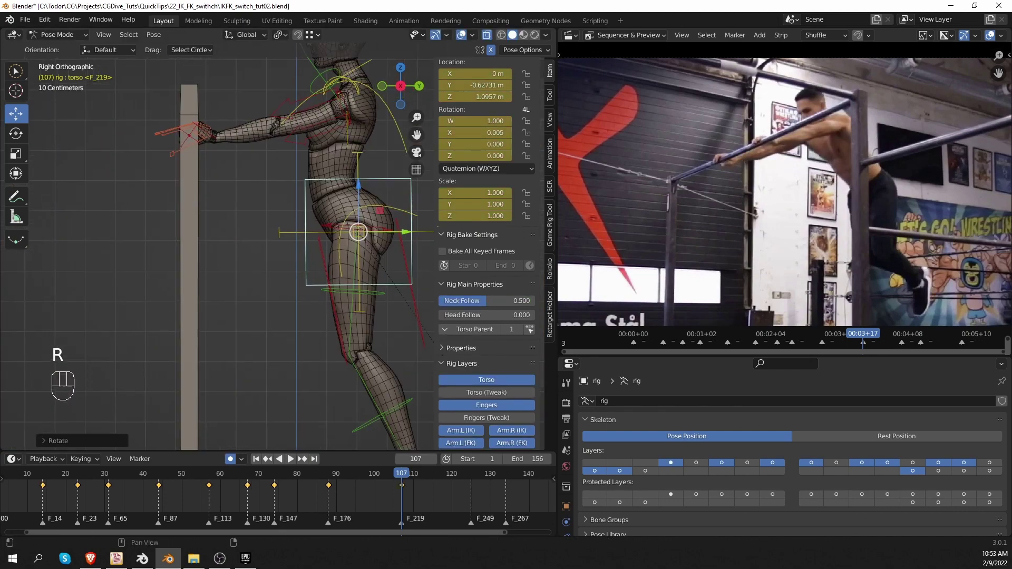
Lean the torso control on frame 107 to about W 0.992, X 0.124 and move it to about Y -0.54004 m, Z 1.1307 m
key("r")
left_click(391, 199)
key("g")
left_click(414, 193)
Rotate the left hand IK pivot on frame 107 to about W 0.891, Z -0.454 to follow the bar
left_click(273, 216)
key("r")
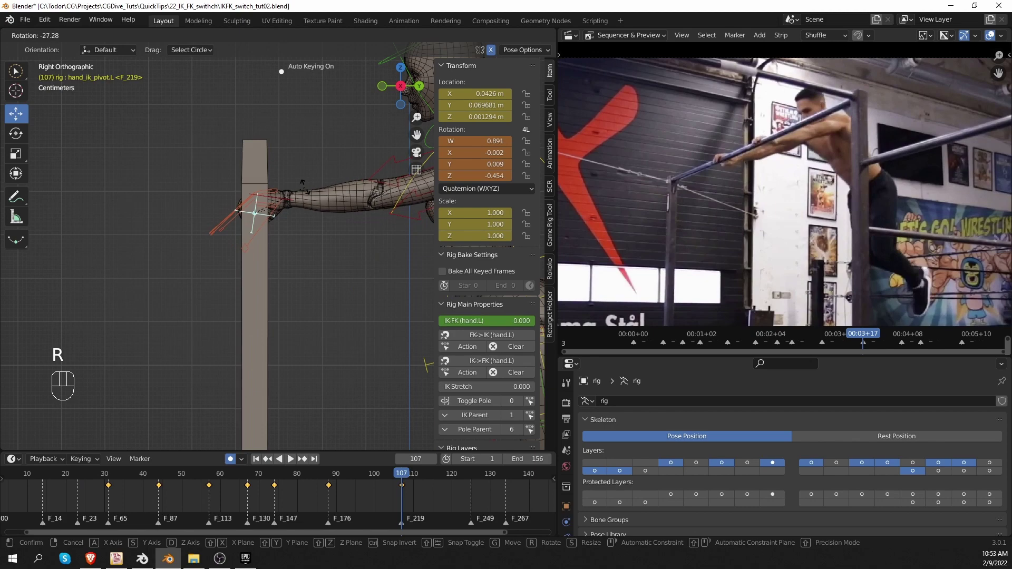
left_click(305, 187)
middle_click_drag(305, 188, 168, 199, "shift")
Rotate the left upper arm IK control on frame 107 to about Y 360°
left_click(274, 230)
key("r")
left_click(314, 192)
middle_click_drag(363, 218, 330, 170, "shift")
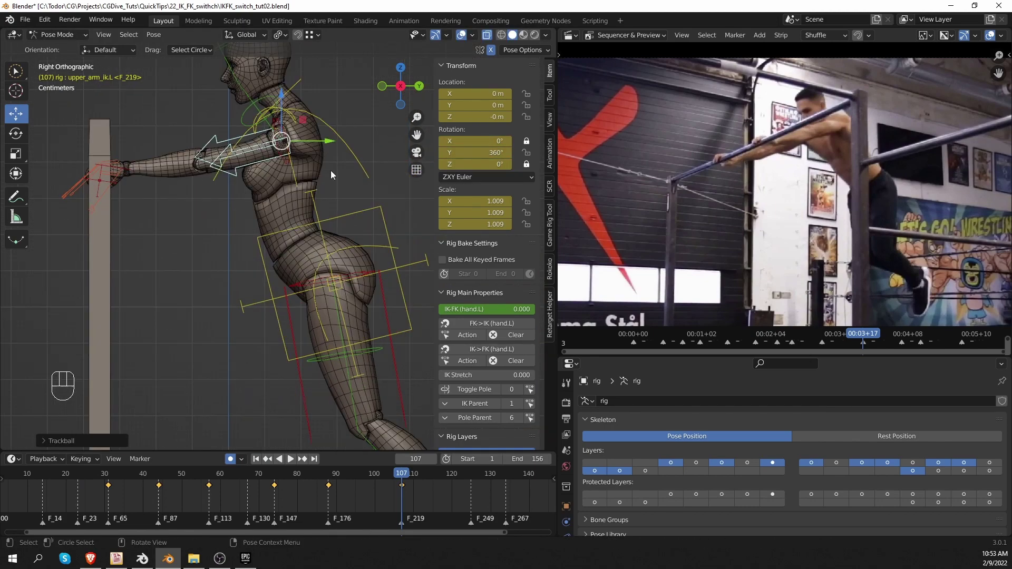
left_click(311, 128)
right_click(309, 125)
key("r")
key("r")
left_click(333, 135)
Rotate the torso control on frame 107 to about W 0.987, X 0.162 and shift it farther up and away from the bar
left_click(389, 213)
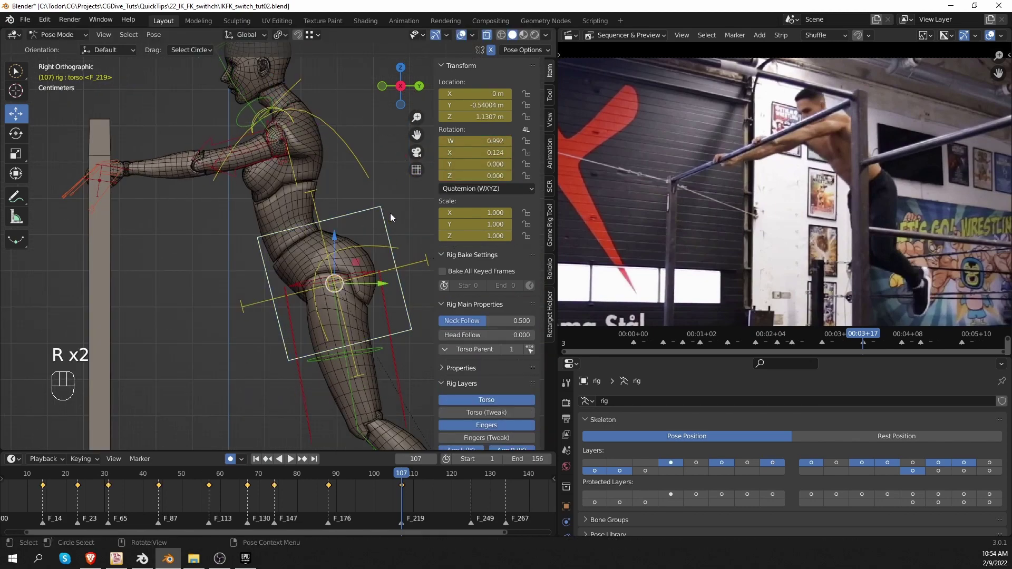
key("r")
left_click(394, 200)
key("g")
left_click(405, 195)
Rotate the chest control slightly on frame 107 and move the torso control to about Y -0.4887 m, Z 1.1837 m
left_click(365, 159)
key("r")
left_click(362, 155)
left_click(369, 203)
key("g")
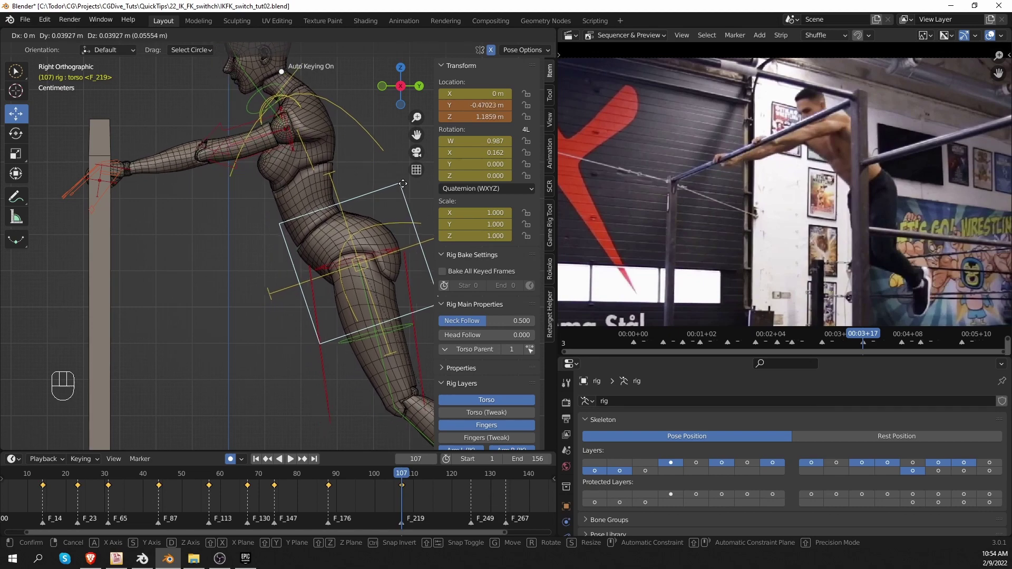
left_click(377, 188)
Rotate the left thigh and shin FK controls on frame 107, bending the shin back to about W 0.883, X 0.467
middle_click_drag(399, 330, 302, 287, "shift")
left_click(302, 288)
key("r")
left_click(351, 410)
key("r")
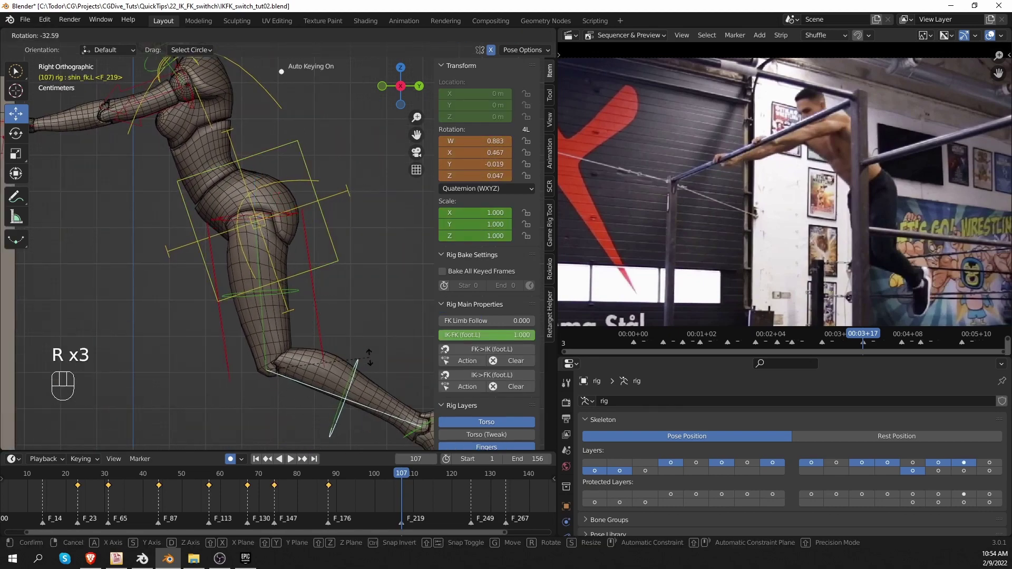
left_click(371, 359)
Clear the left foot FK control's rotation on frame 107 and rotate it to about W 0.988, X 0.156
middle_click_drag(430, 433, 346, 284, "shift")
left_click(346, 278)
key("alt+r")
key("r")
left_click(350, 279)
scroll(352, 279, "down", 3)
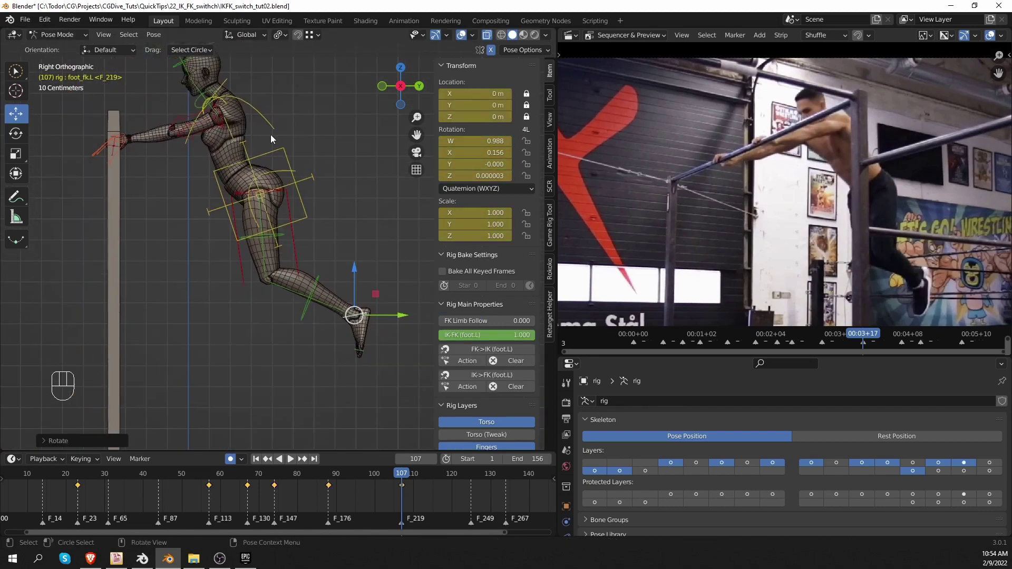
Rotate the head and neck controls on frame 107 to match the reference's head angle
middle_click_drag(237, 85, 286, 161, "shift")
left_click(268, 119)
key("r")
left_click(259, 107)
left_click(272, 157)
key("r")
left_click(280, 159)
key("g")
right_click(284, 160)
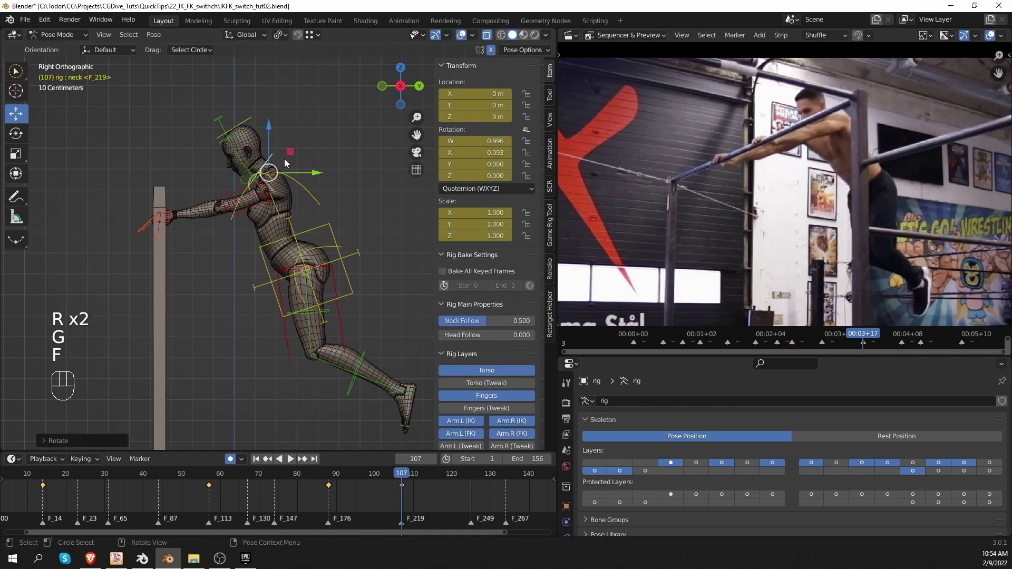
key("s")
right_click(316, 177)
key("r")
left_click(316, 183)
Rotate the left hand IK pivot on frame 107 to about W 0.882, Z -0.472 and scrub the nearby frames
scroll(154, 258, "up", 3)
left_click(87, 205)
key("r")
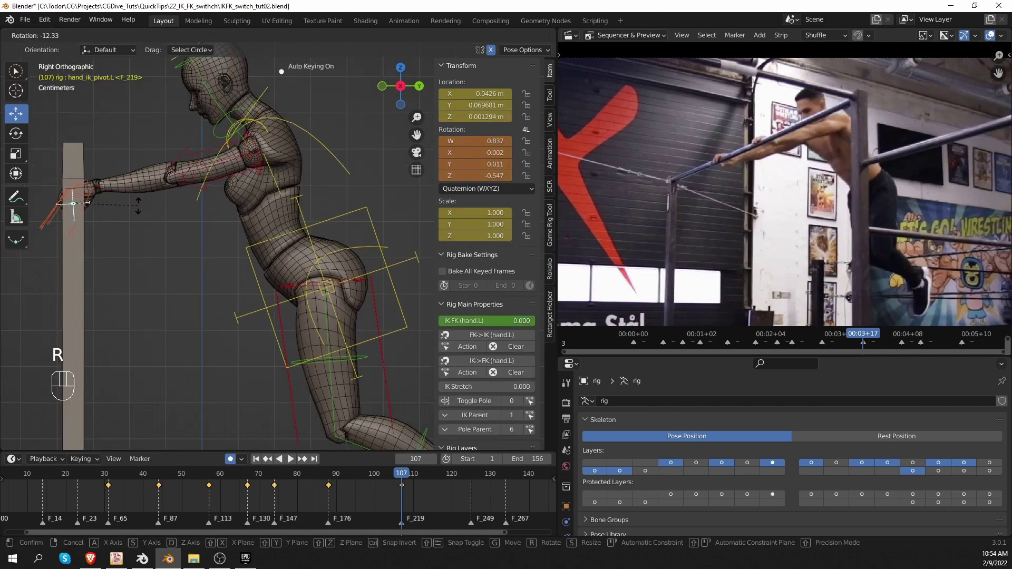
left_click(138, 203)
mouse_move(383, 474)
left_mouse_down()
mouse_move(414, 474)
mouse_move(402, 473)
left_mouse_up()
scroll(344, 384, "down", 1)
middle_click_drag(342, 383, 310, 311, "shift")
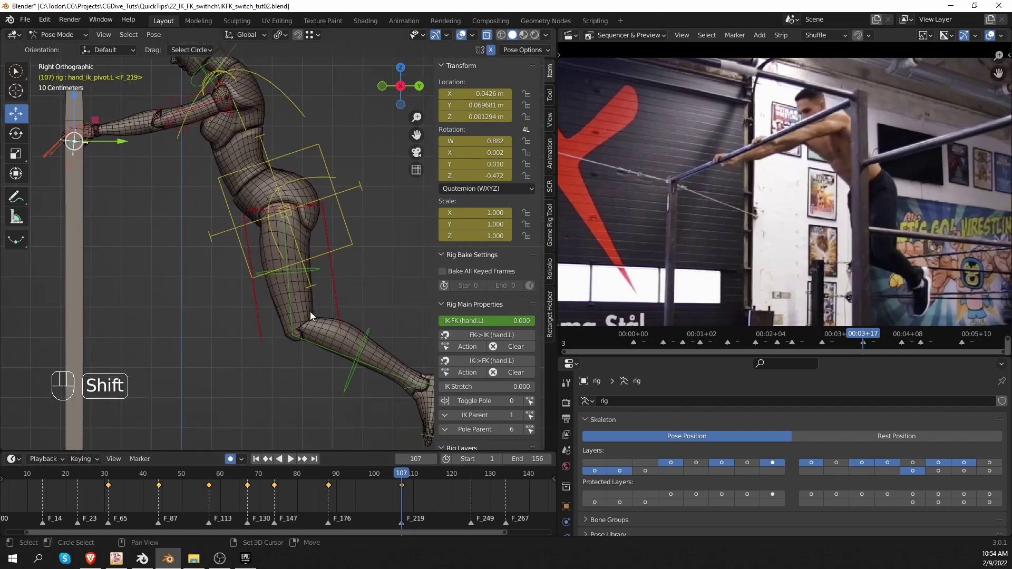
Snap both arms' FK controls to their IK pose on frame 107 and set IK-FK to 1.000 for both hands
scroll(303, 300, "down", 2)
scroll(153, 179, "up", 1)
middle_click_drag(153, 176, 171, 182)
left_click(199, 150)
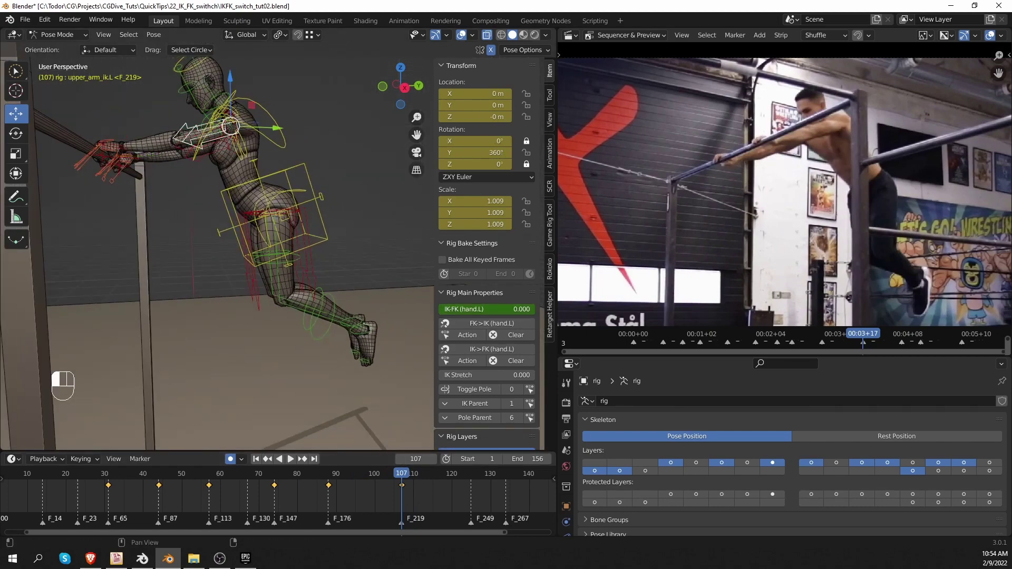
left_click(482, 322)
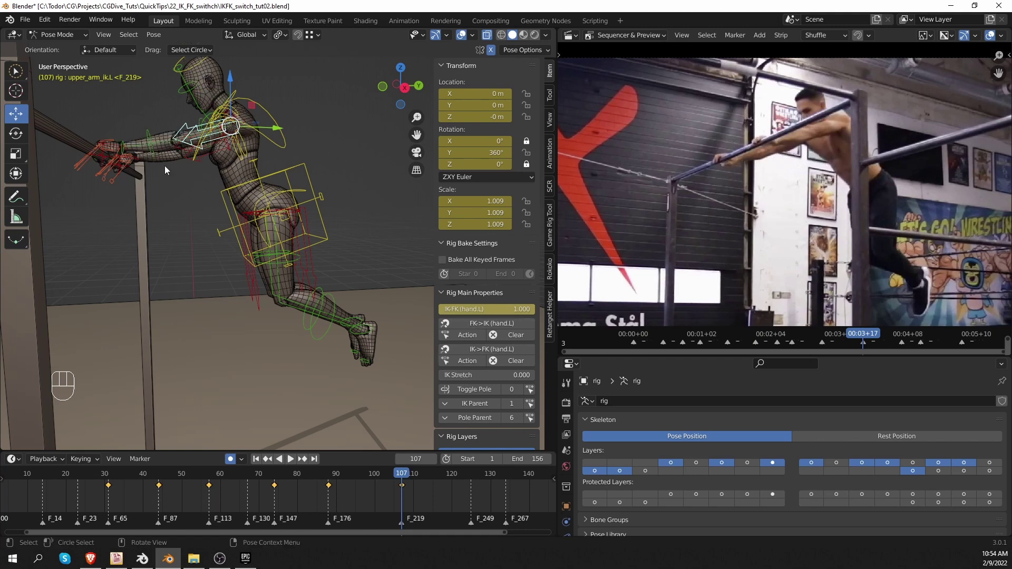
middle_click_drag(175, 162, 188, 164)
left_click(189, 163)
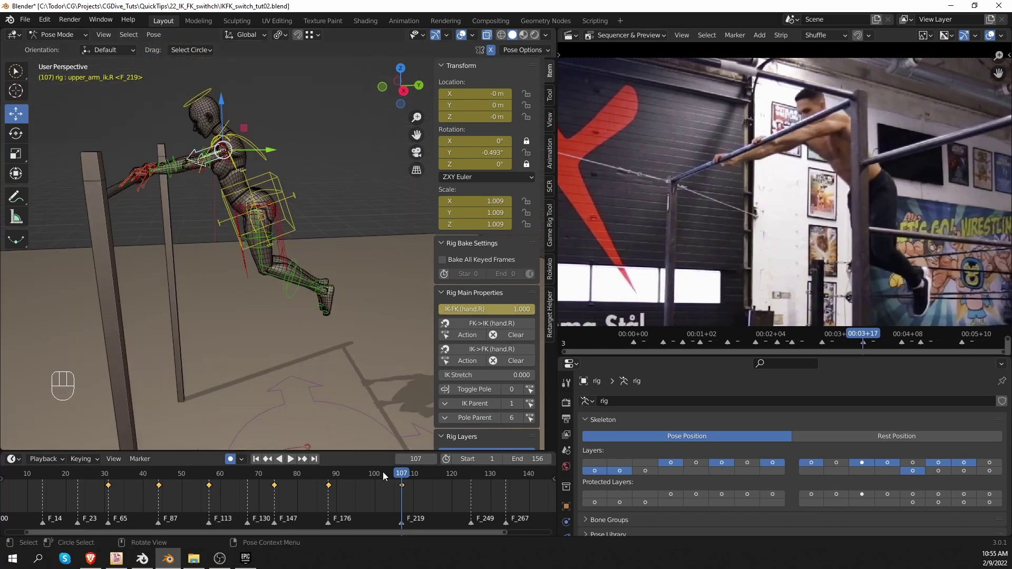
left_click_drag(382, 473, 408, 467)
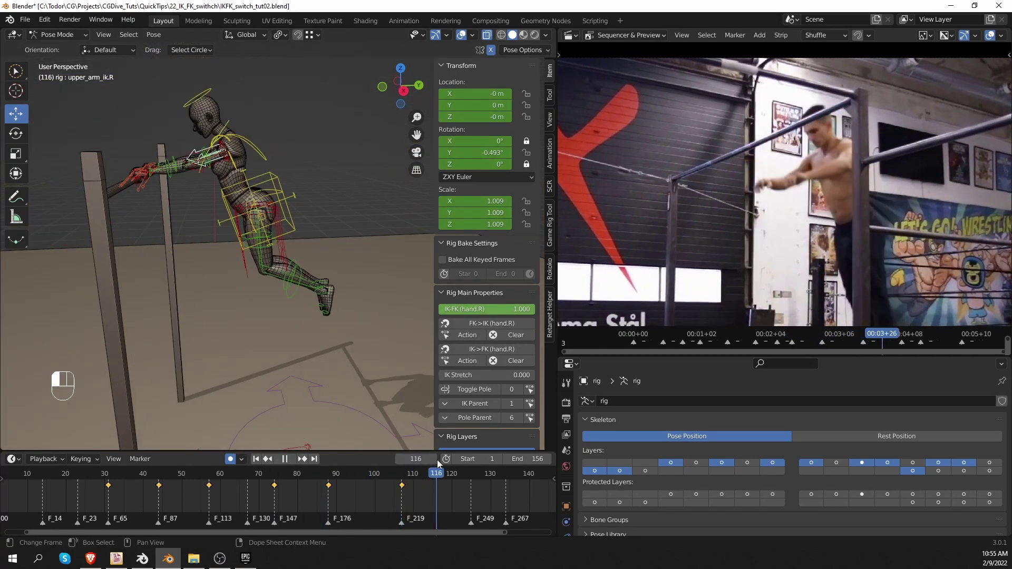
left_click(262, 178)
key("g")
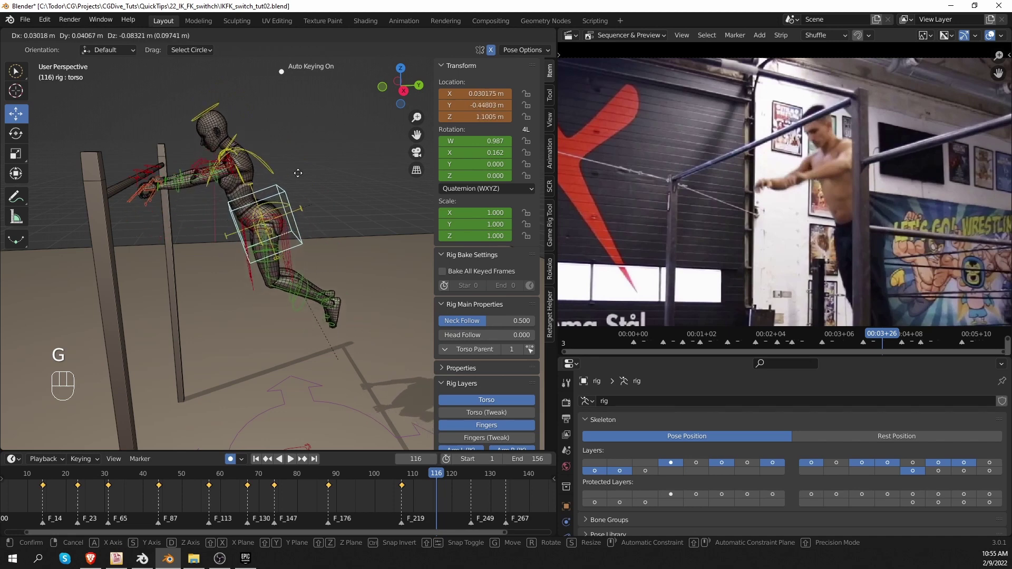
right_click(352, 191)
Return to frame 107 in the right side view and rotate the chest control to about W 0.960, X 0.280
key("KP_3")
key("z")
key("Down")
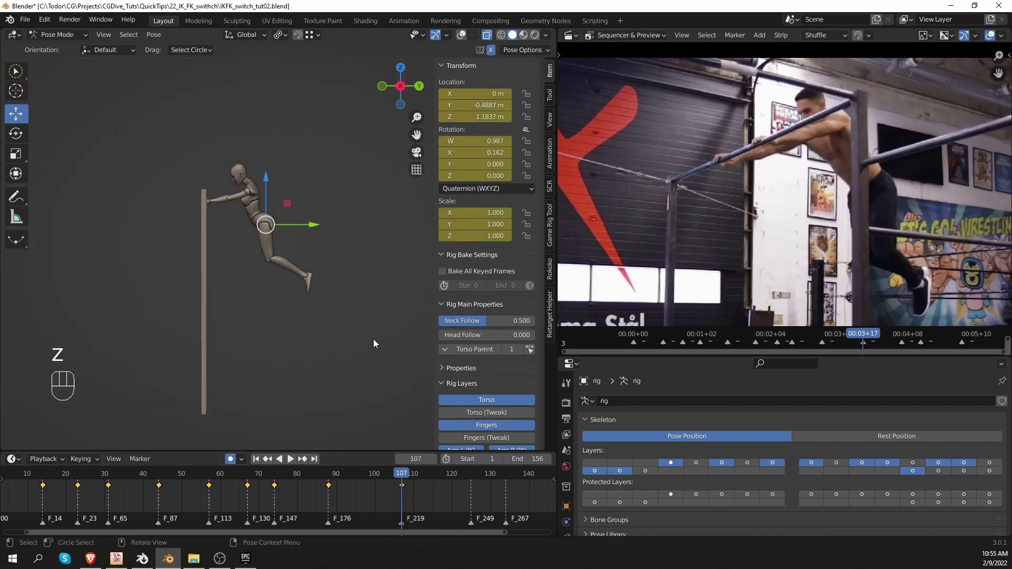
key("shift+alt+z")
left_click(262, 153)
key("r")
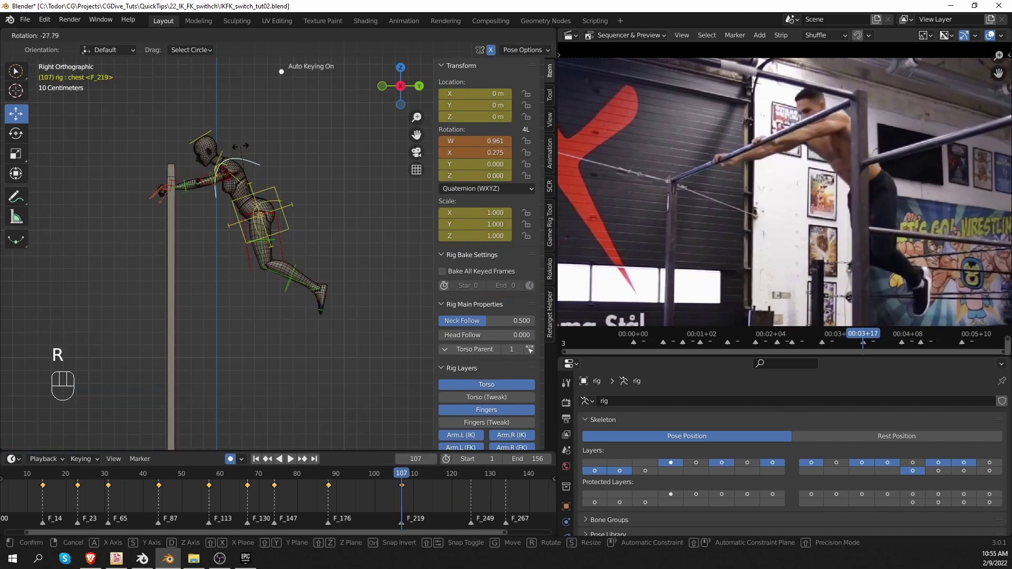
left_click(241, 150)
scroll(150, 173, "up", 2)
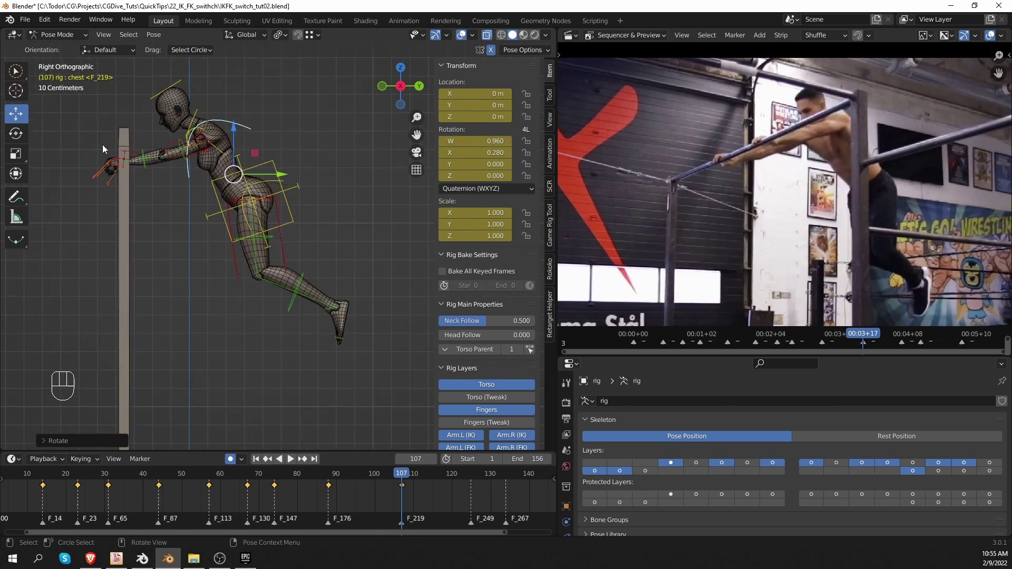
Move the torso control on frame 107 to about Y -0.41005 m, Z 1.2016 m and snap the arms' FK controls to IK again
left_click(143, 166)
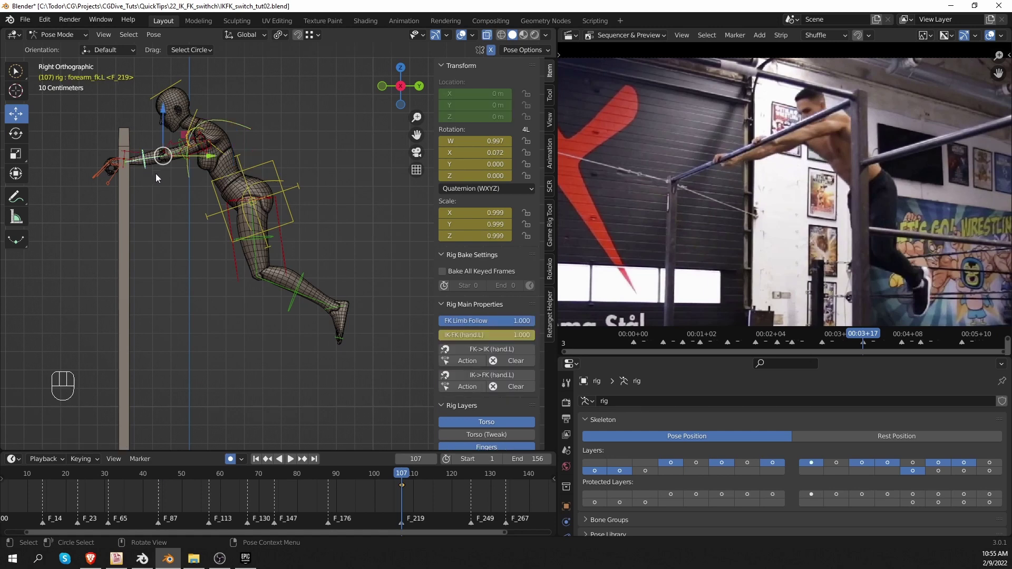
middle_click_drag(154, 184, 490, 351)
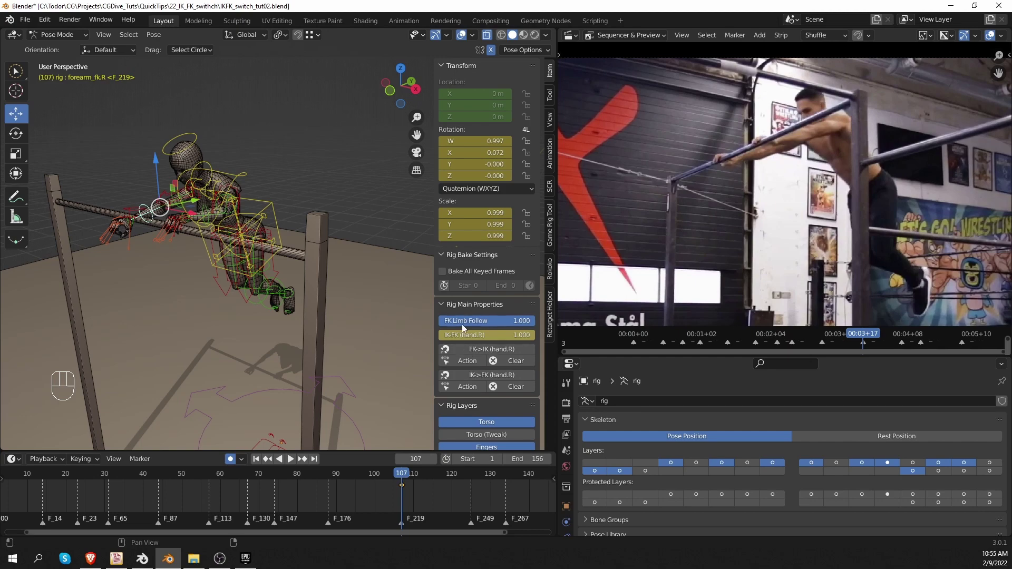
key("KP_3")
left_click(286, 258)
key("g")
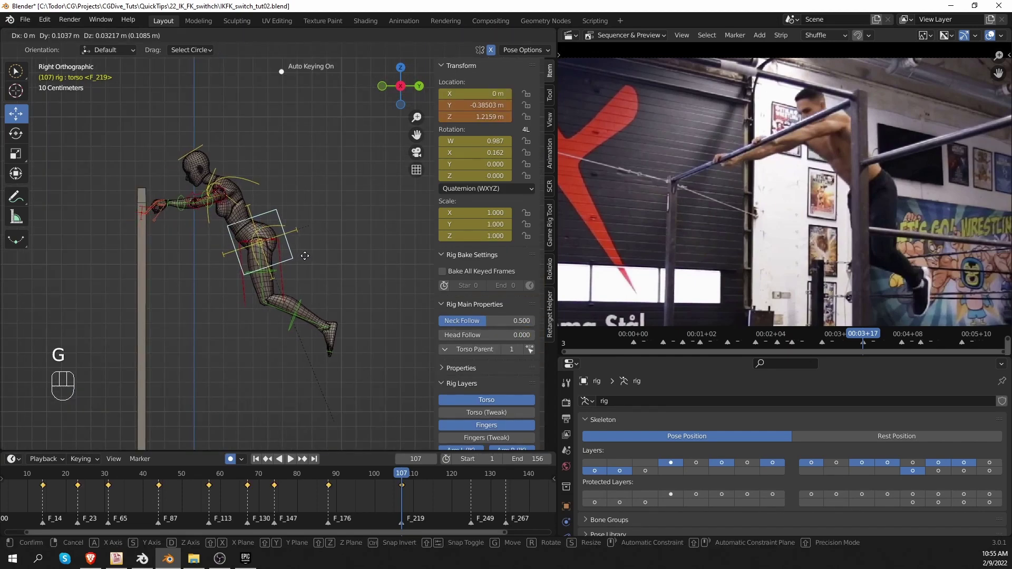
left_click(301, 258)
left_click(179, 212)
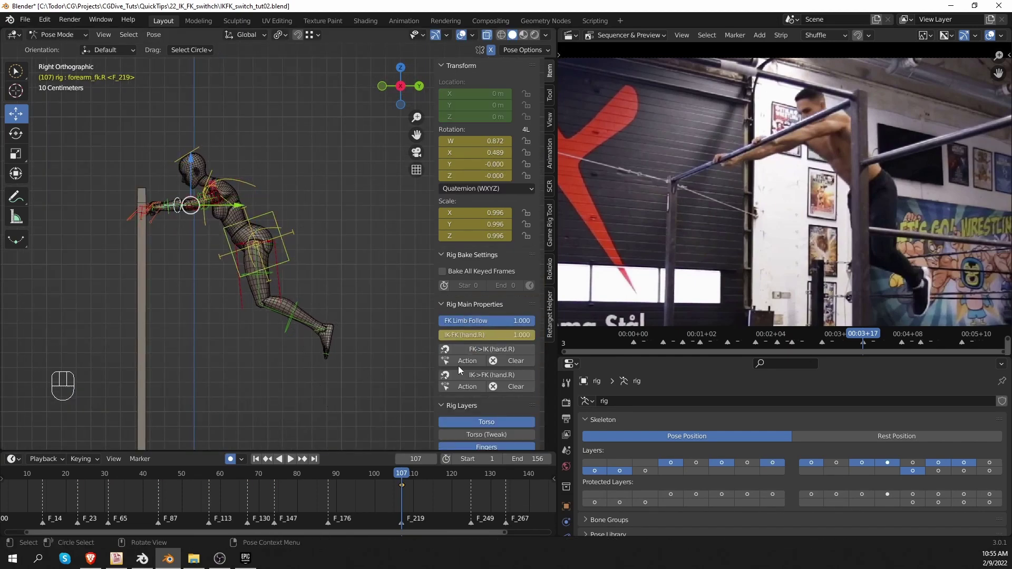
Advance to the F_249 marker on frame 125 with the overlays hidden and show them again in the right side view
middle_click_drag(216, 266, 259, 245)
key("shift+alt+z")
scroll(259, 245, "up", 3)
left_click_drag(403, 473, 415, 463)
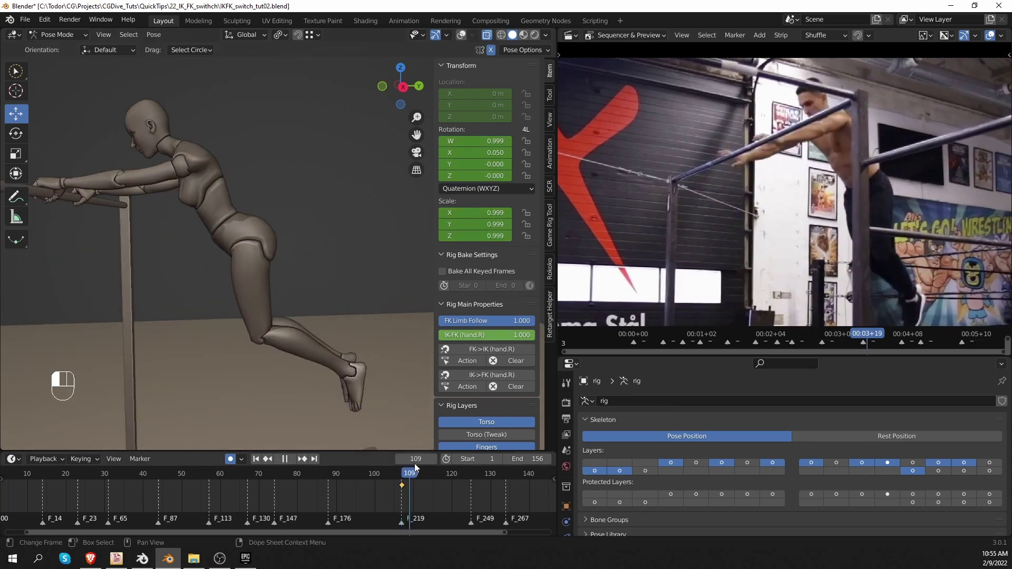
key("KP_3")
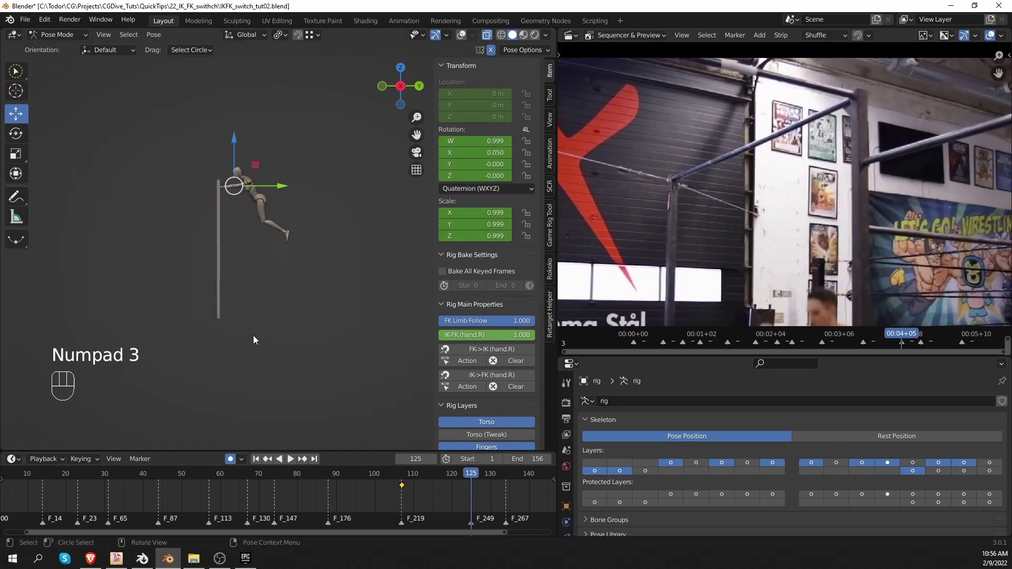
key("z")
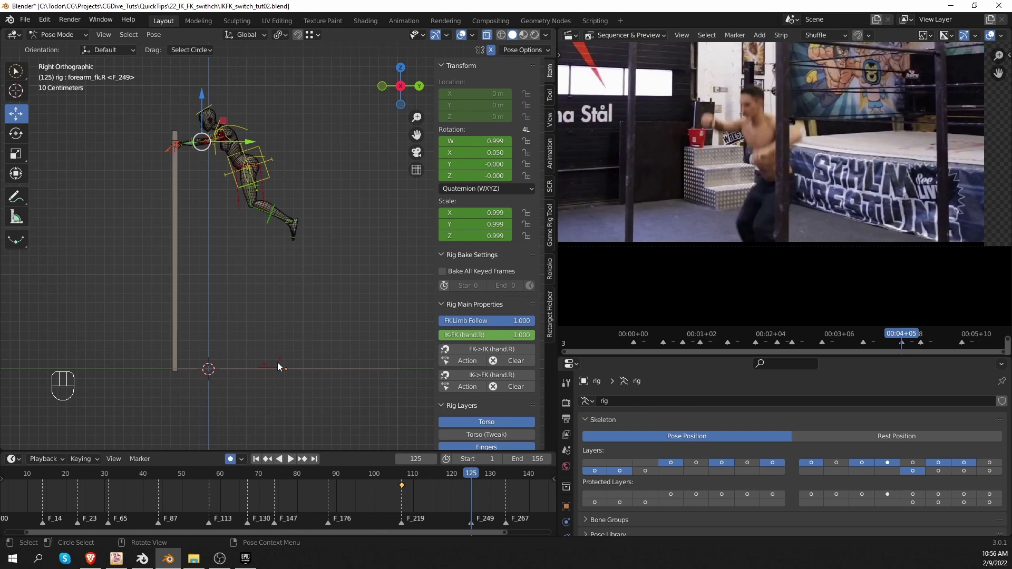
middle_click_drag(282, 315, 310, 339)
key("KP_1")
key("KP_3")
scroll(283, 320, "up", 3)
scroll(277, 346, "down", 1)
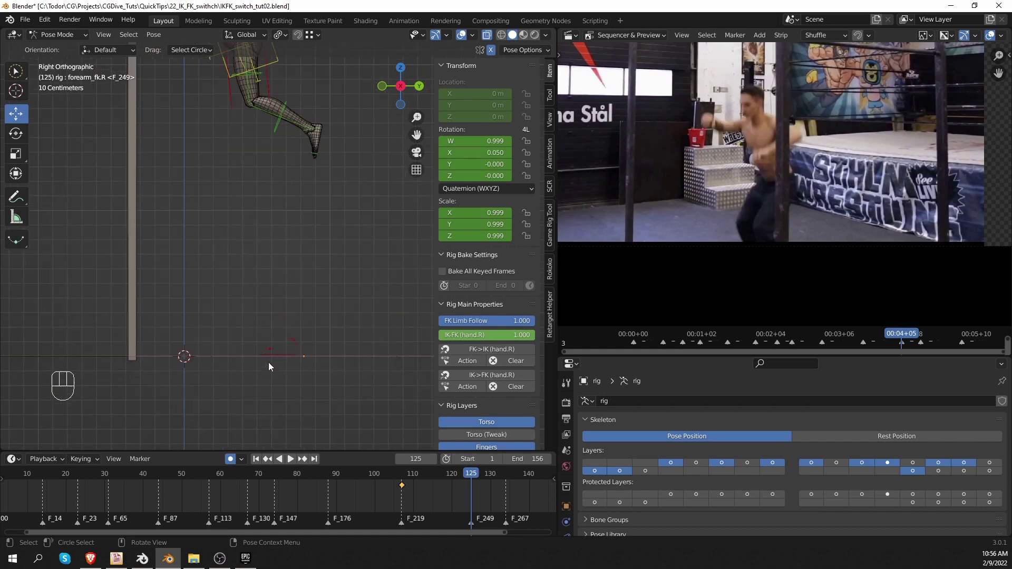
Switch to box selection and move the left foot IK control on frame 125 along the ground to about Y -0.35419 m
key("ctrl+z")
left_click_drag(17, 73, 59, 98)
scroll(279, 247, "up", 3)
scroll(276, 195, "down", 3)
middle_click_drag(245, 95, 259, 169, "shift")
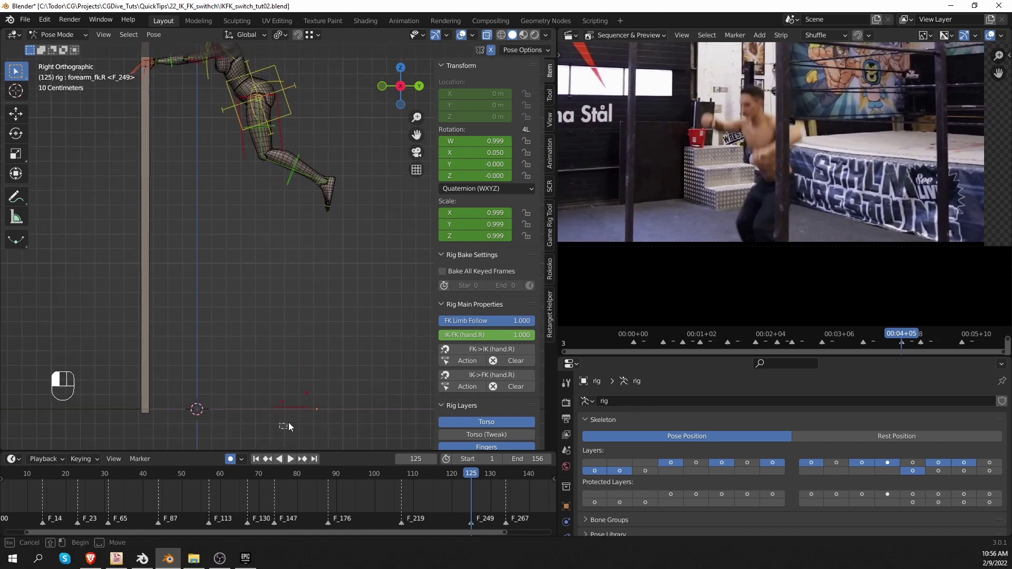
left_click(289, 406)
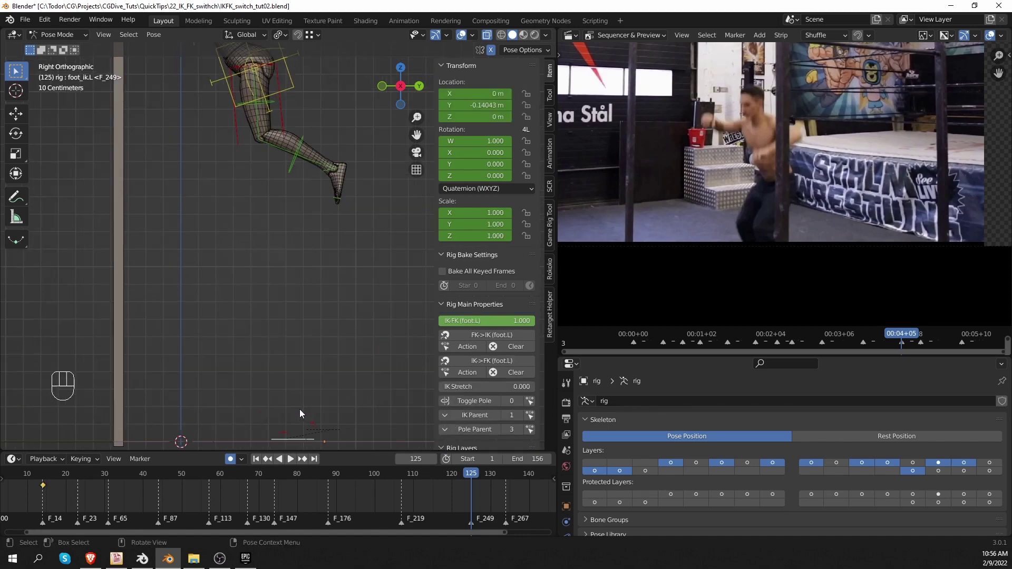
left_click_drag(339, 434, 302, 434)
scroll(315, 324, "down", 2)
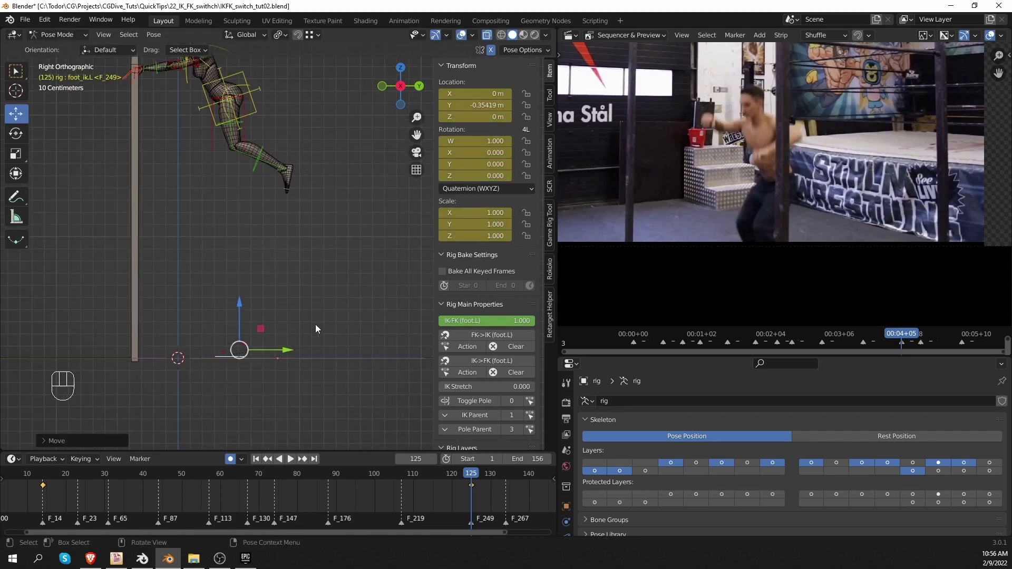
Lower the torso control on frame 125 to about Y -0.50977 m, Z -0.10769 m so the feet approach the ground
middle_click_drag(260, 120, 276, 166, "shift")
left_click(274, 161)
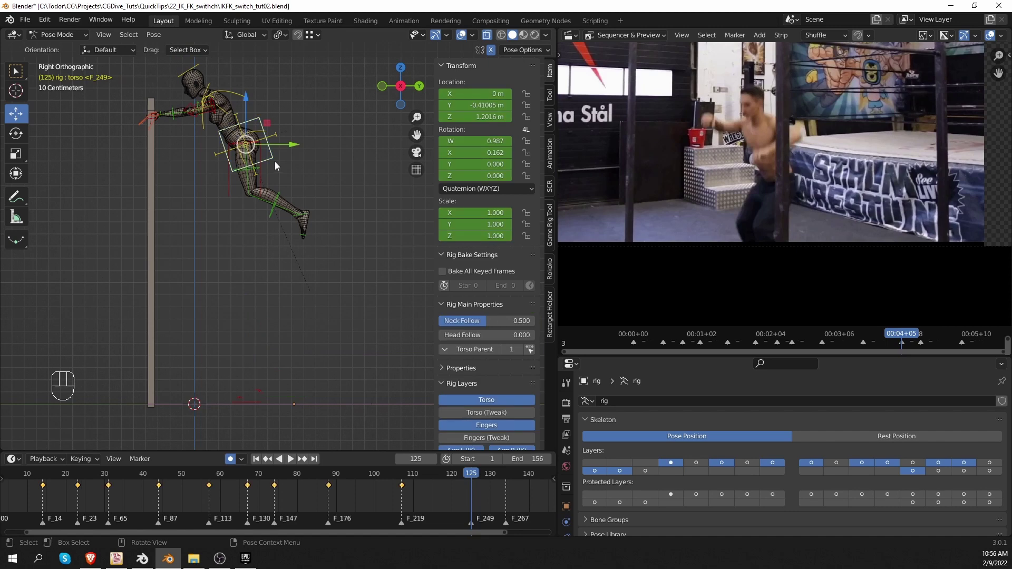
key("g")
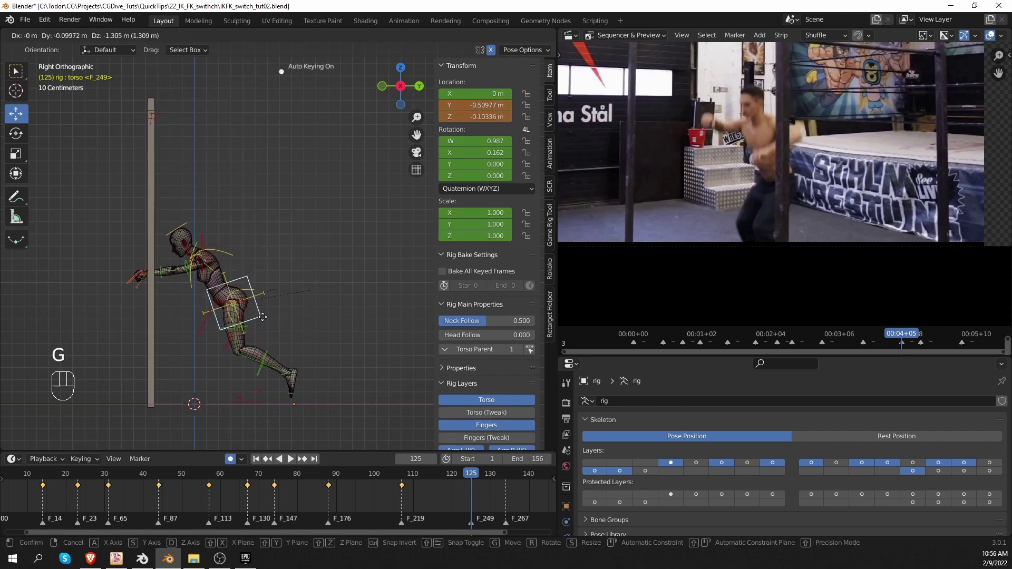
left_click(263, 318)
Switch both legs from FK to IK on frame 125 by setting the IK-FK value of each foot to 0.000
left_click(234, 337)
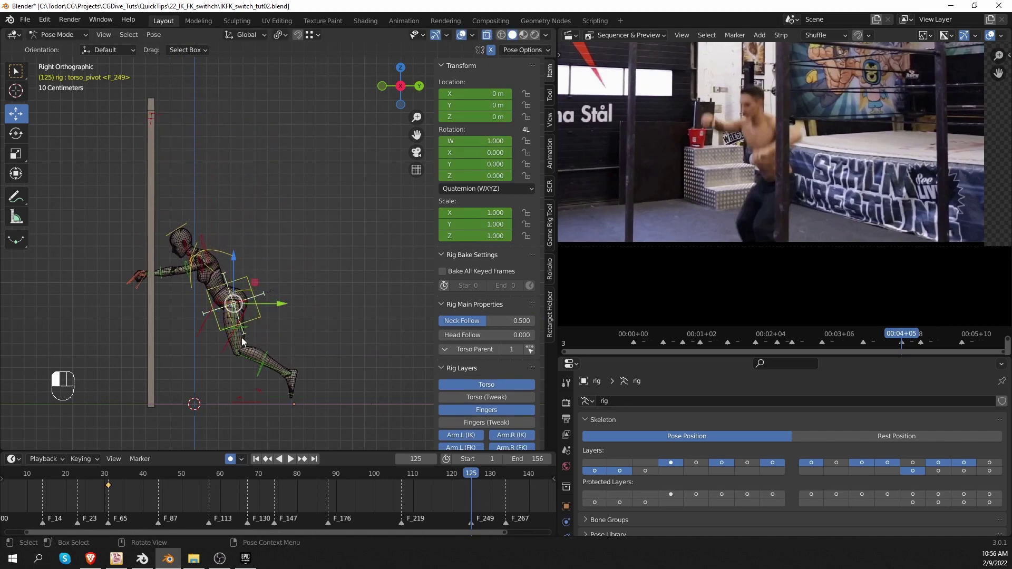
left_click(234, 337)
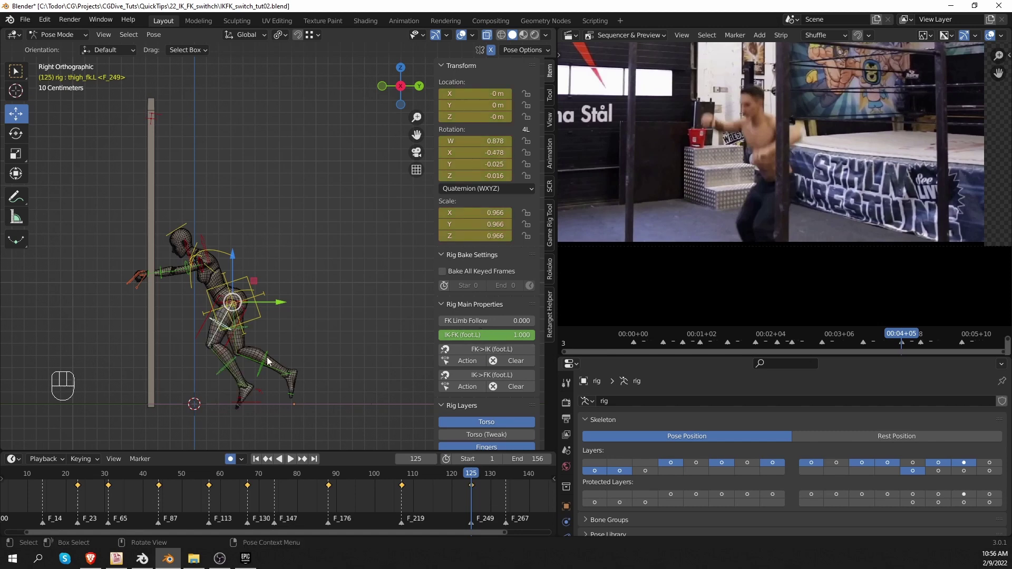
scroll(275, 402, "up", 2)
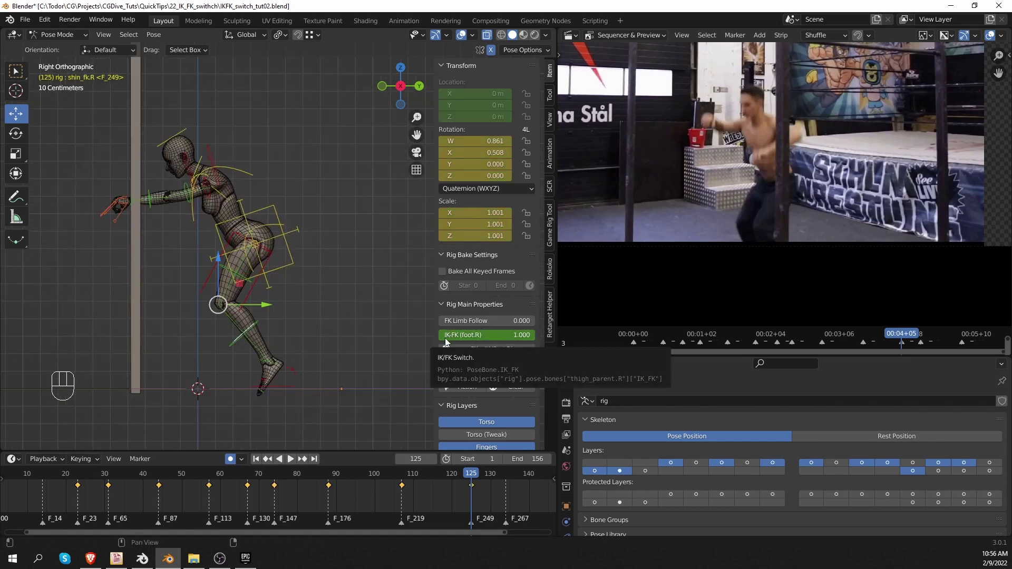
left_click_drag(501, 340, 440, 339)
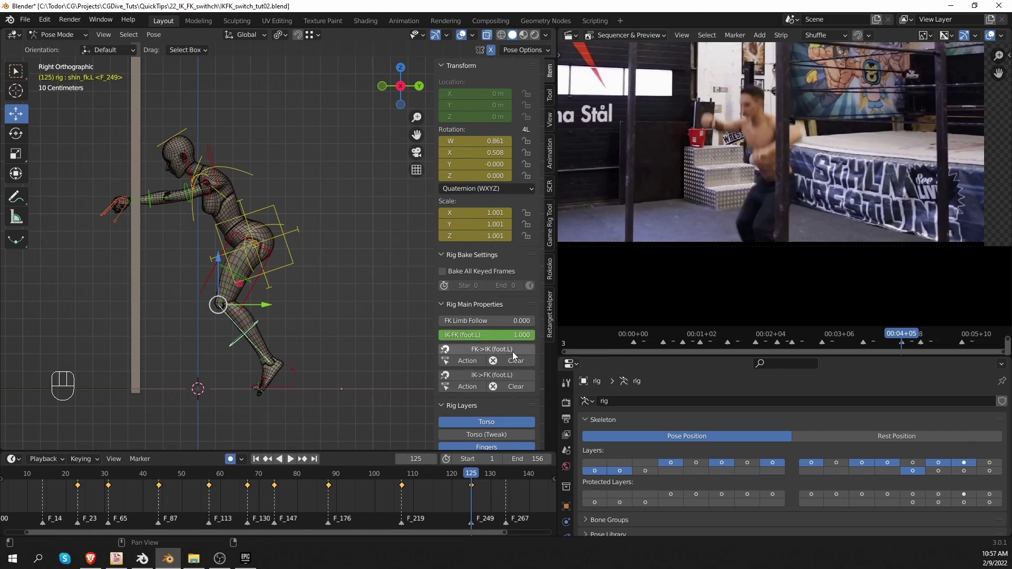
Rotate the torso control on frame 125 slightly more upright and reposition it above the planted feet
left_click(289, 248)
key("r")
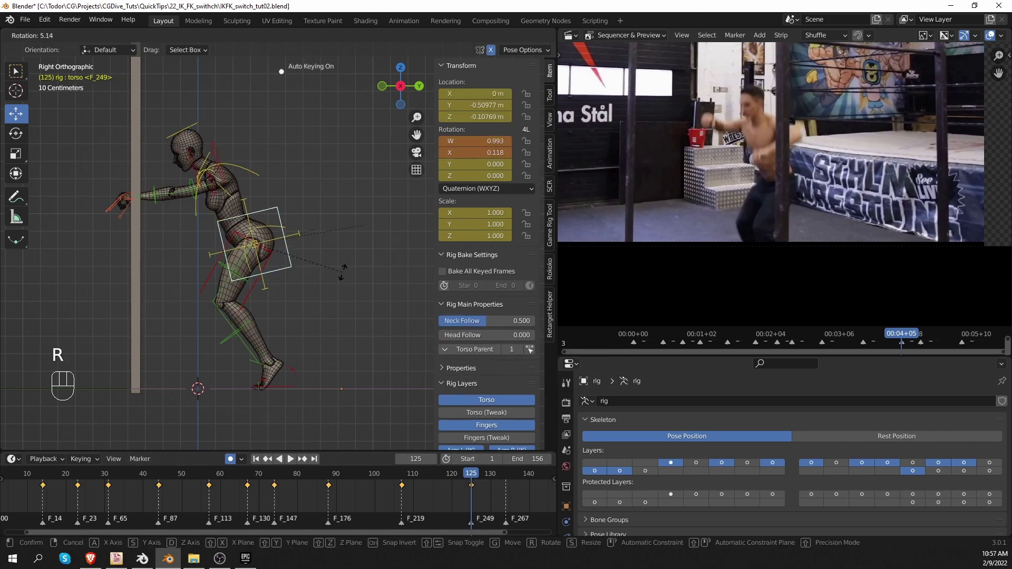
key("g")
left_click(372, 279)
Clear the rotation of the left and right heel IK controls on frame 125 so both feet lie flat
middle_click_drag(318, 359, 329, 242, "shift")
scroll(315, 287, "up", 5)
left_click(365, 271)
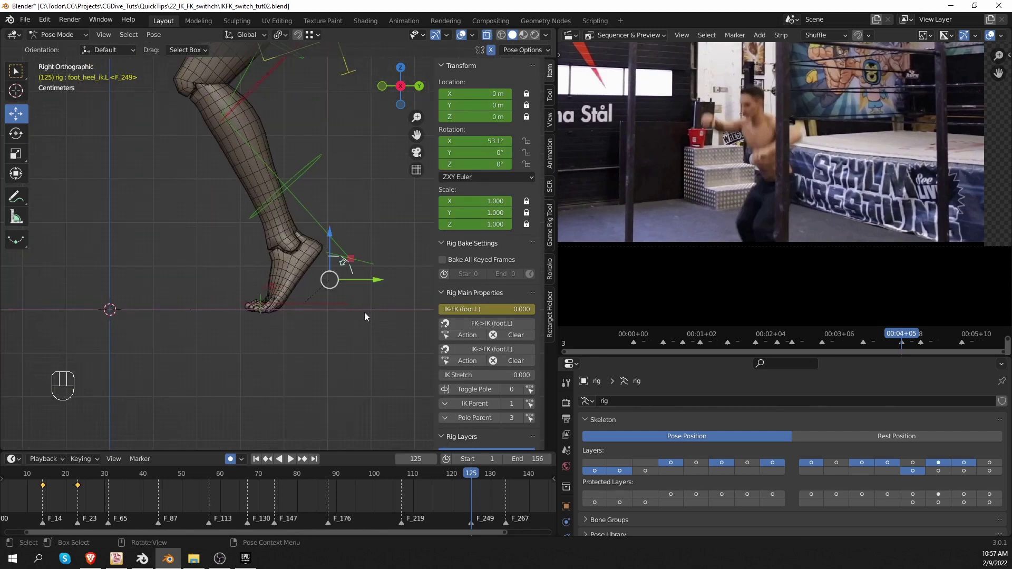
key("alt+r")
key("KP_3")
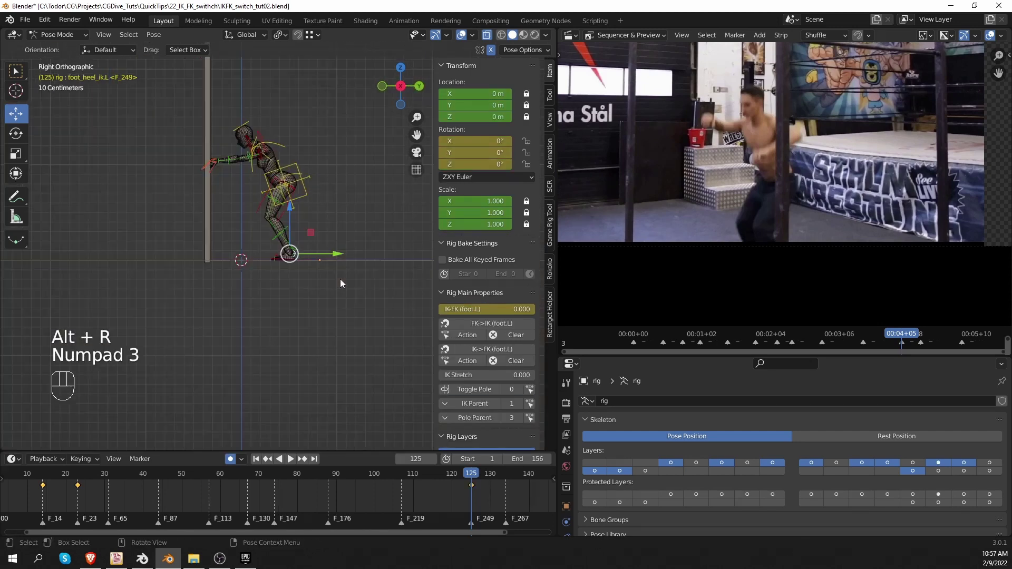
scroll(340, 280, "up", 4)
middle_click_drag(341, 280, 250, 337)
scroll(274, 290, "up", 2)
left_click(233, 304)
key("alt+r")
key("KP_3")
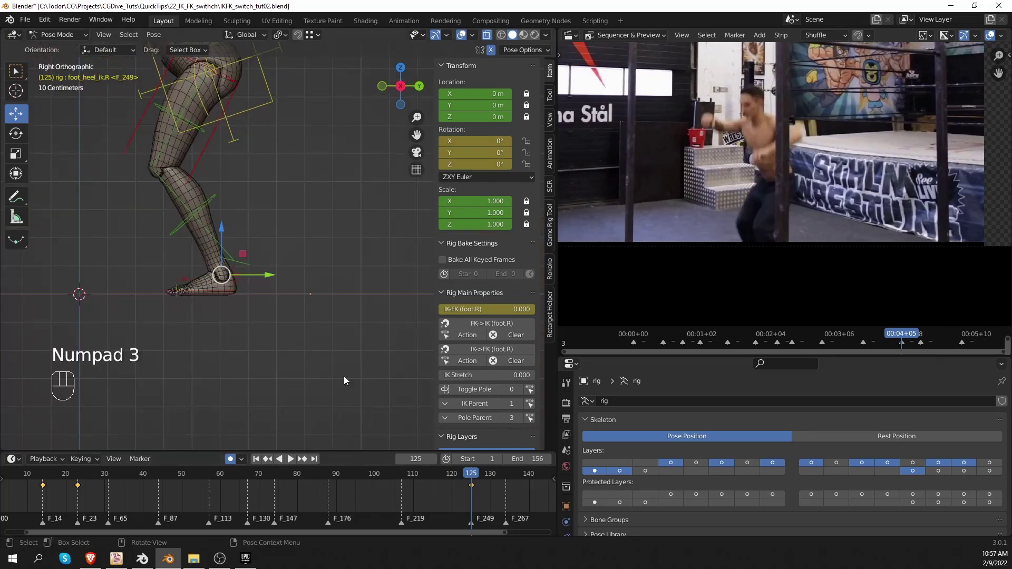
Tilt the torso control upright on frame 125 and shift it back and down into a slight crouch
scroll(356, 381, "down", 3)
middle_click_drag(271, 157, 334, 240, "shift")
left_click(335, 239)
key("r")
left_click(376, 269)
key("g")
left_click(384, 278)
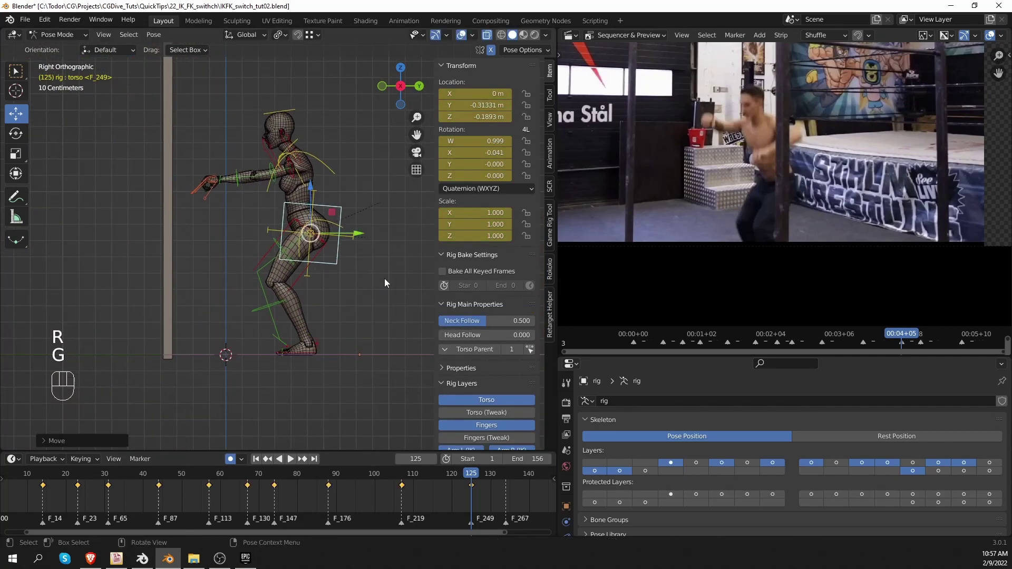
key("r")
left_click(394, 262)
key("g")
left_click(397, 269)
Clear the left upper arm FK control's rotation on frame 125 and rotate it freely into an outstretched arm pose
left_click(274, 184)
middle_click_drag(275, 186, 384, 210)
scroll(384, 210, "up", 3)
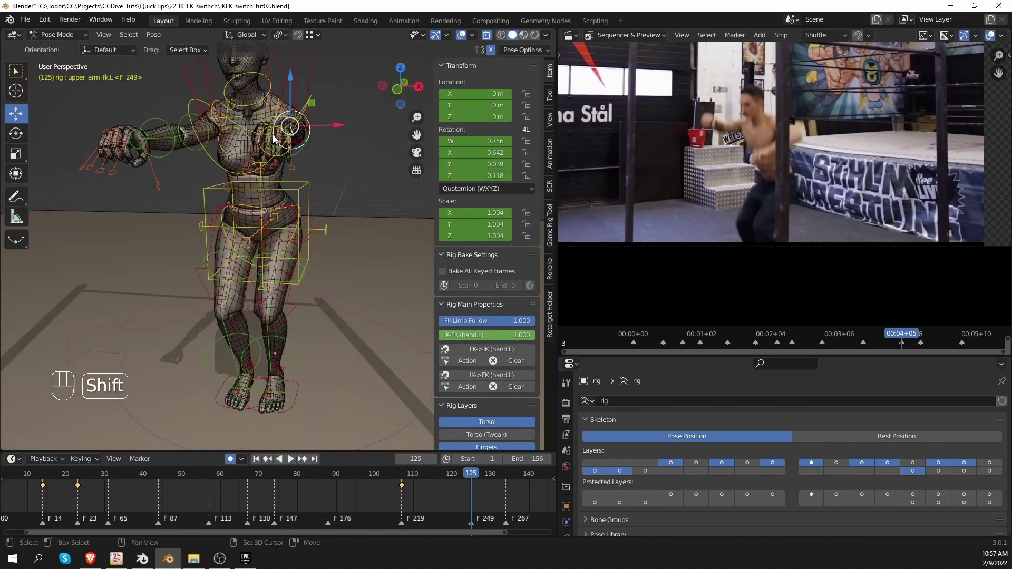
key("alt+r")
key("alt+r")
key("r")
key("r")
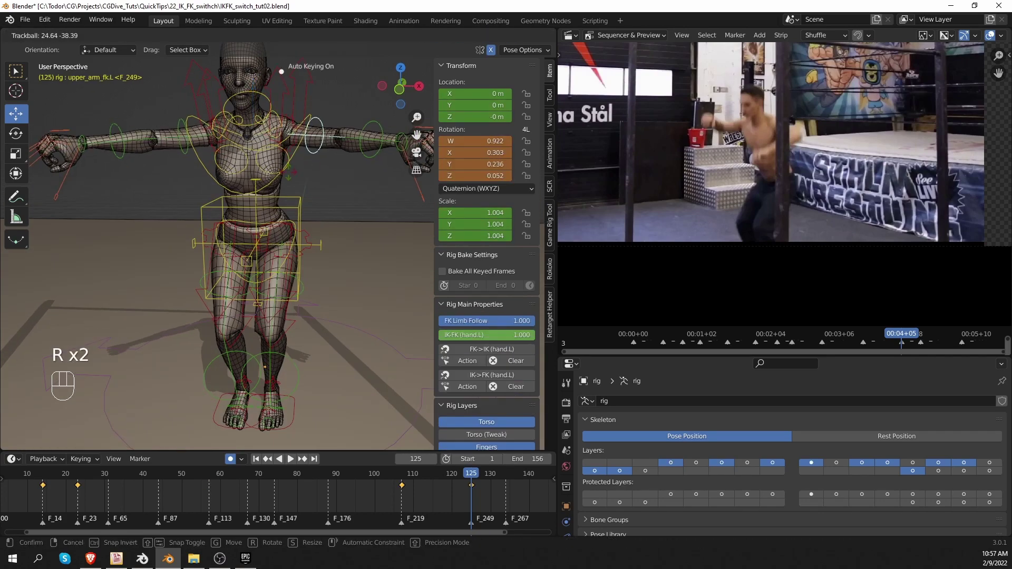
key("r")
left_click(295, 178)
Swing the left upper arm FK control on frame 125 to about W 0.959, X 0.182, Y 0.213, Z -0.043
key("r")
middle_click_drag(361, 144, 368, 213)
key("r")
left_click(337, 209)
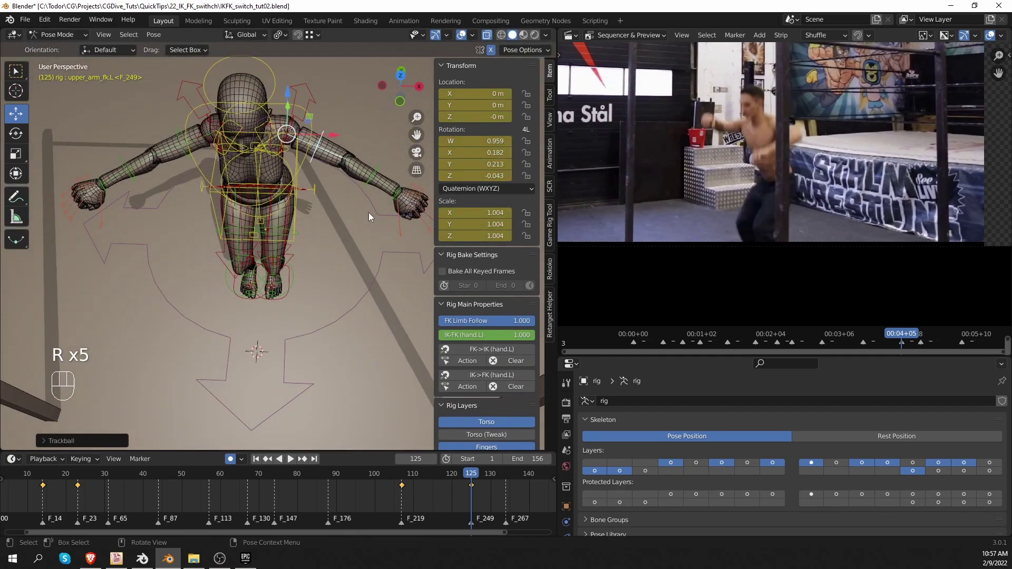
Bend the left forearm FK control forward on frame 125, refining the arm's reach in front of the body
key("r")
left_click(317, 234)
left_click(339, 221)
key("r")
left_click(318, 219)
left_click(309, 166)
key("r")
left_click(364, 189)
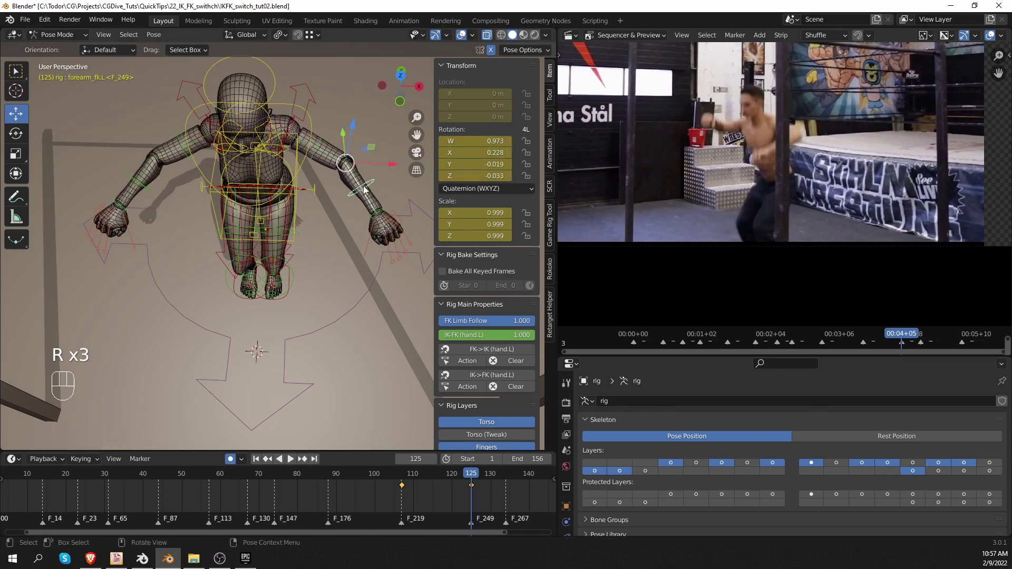
key("r")
left_click(348, 207)
Rotate the left upper arm FK control on frame 125 to about W 0.953, X 0.207, Y 0.213, Z -0.066 and refine the shoulder area
middle_click_drag(348, 206, 253, 145)
left_click(364, 159)
middle_click_drag(364, 161, 264, 163)
key("r")
left_click(405, 168)
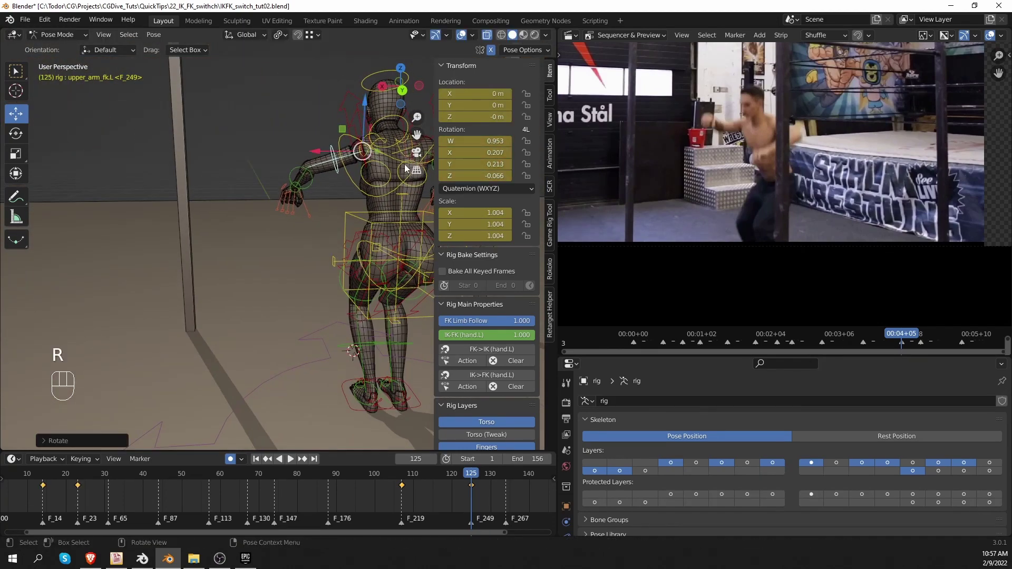
left_click(378, 139)
key("r")
left_click(337, 184)
In the right side view, rotate the chest control to about W 0.977, X 0.212 and the hips control to about W 0.993, X 0.116
middle_click_drag(337, 185, 425, 264)
middle_click_drag(425, 274, 356, 153, "shift")
left_click(365, 154)
key("KP_3")
key("r")
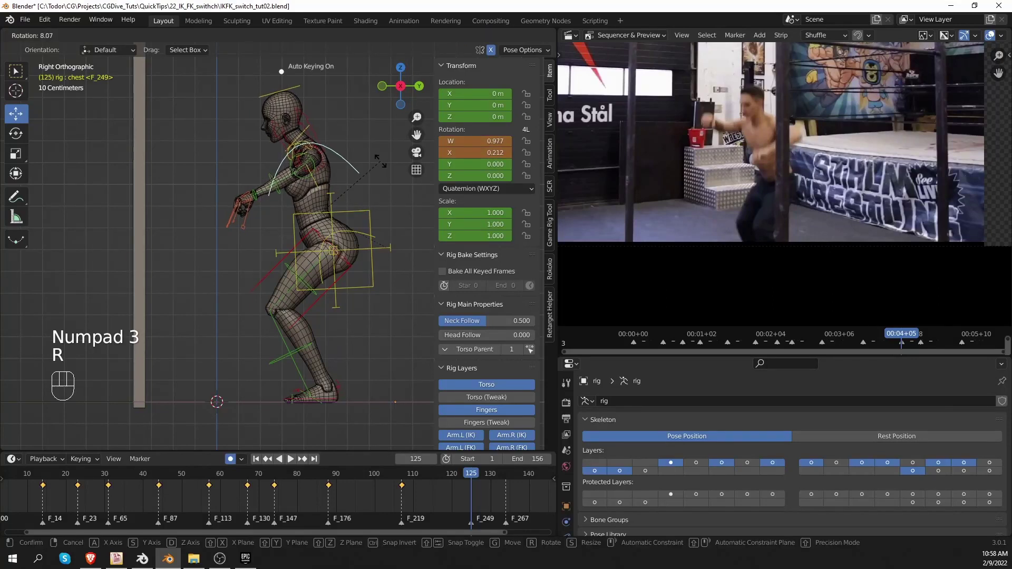
left_click(380, 161)
left_click(371, 235)
key("r")
left_click(387, 242)
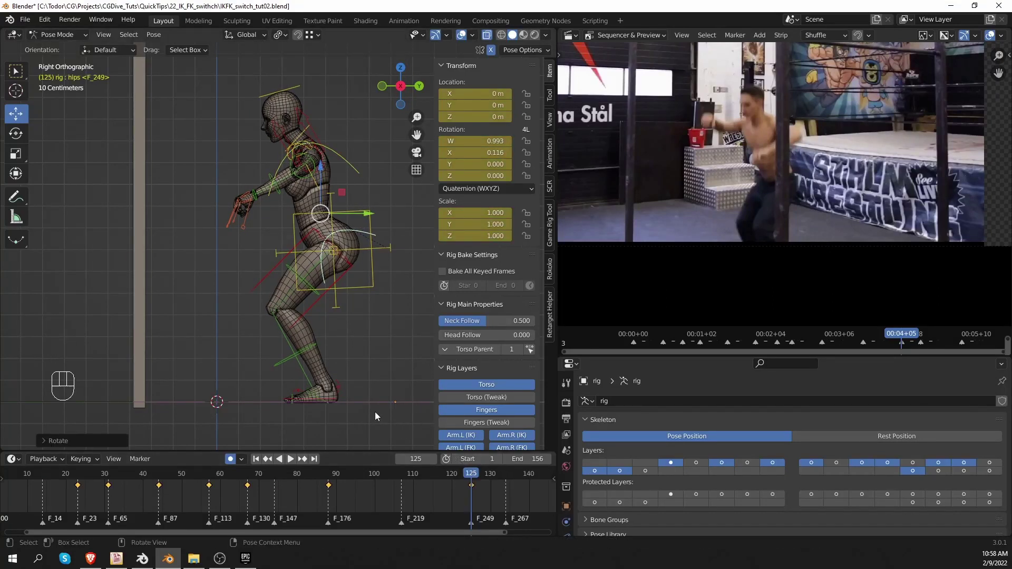
Clear the scale and rotation of the finger controls on frame 125 and rescale them for relaxed hands
scroll(180, 264, "up", 4)
left_click_drag(156, 247, 242, 196)
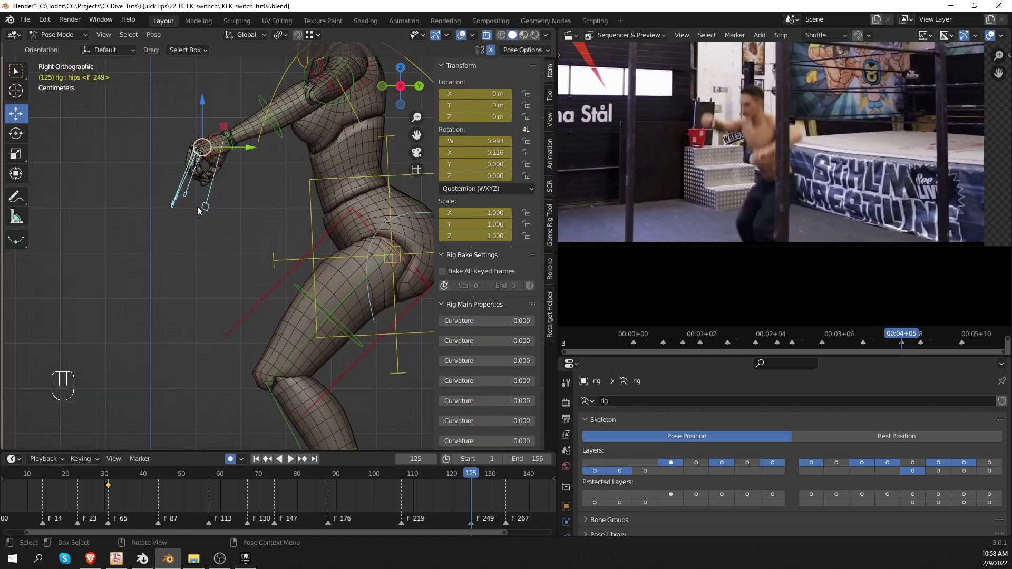
key("alt+s")
key("alt+r")
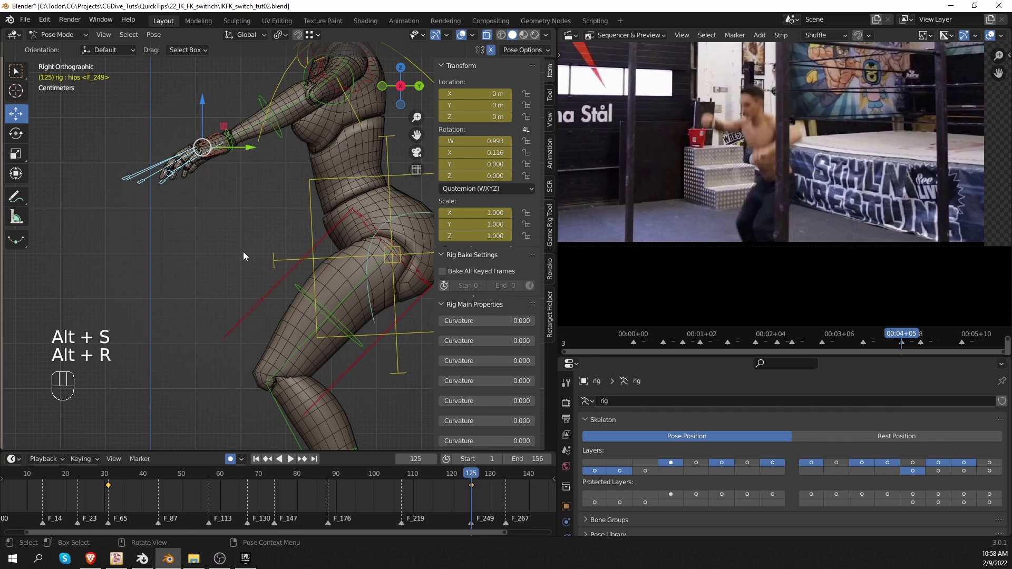
middle_click_drag(246, 256, 311, 274)
scroll(311, 275, "up", 2)
key("s")
left_click(284, 268)
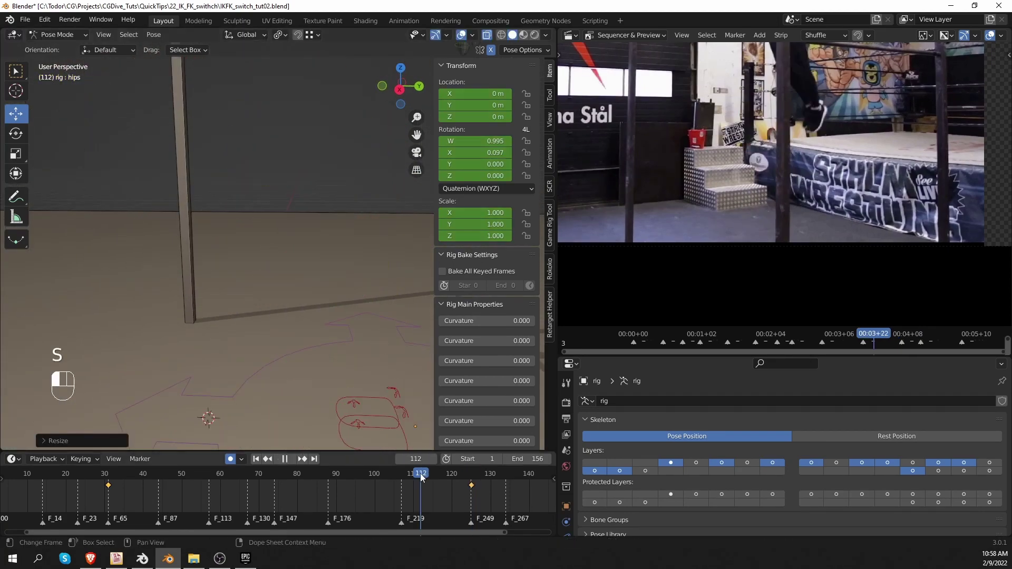
Play back the release up to the landing and examine frame 125 without overlays in the right side view
middle_click_drag(369, 359, 338, 335)
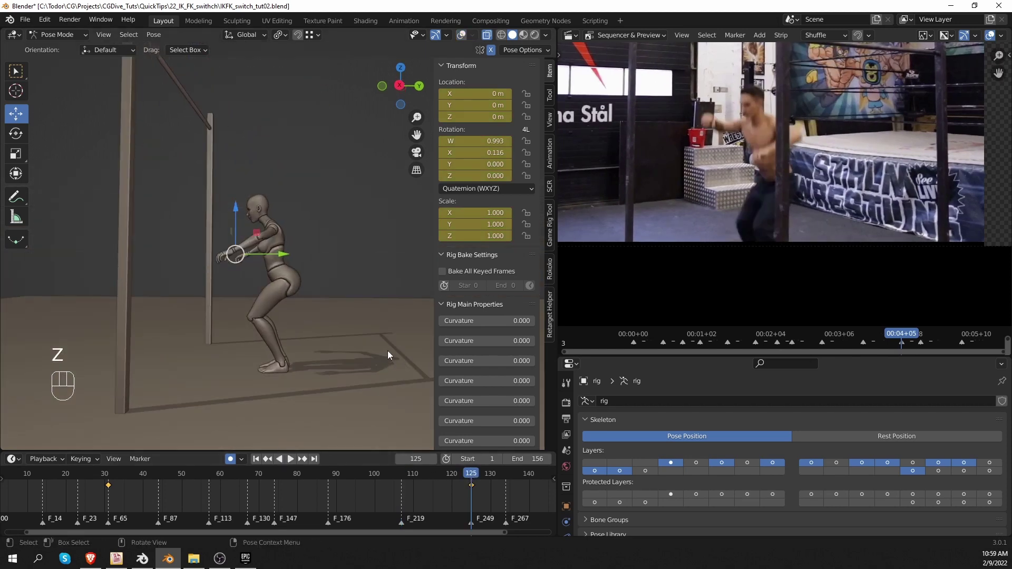
key("KP_3")
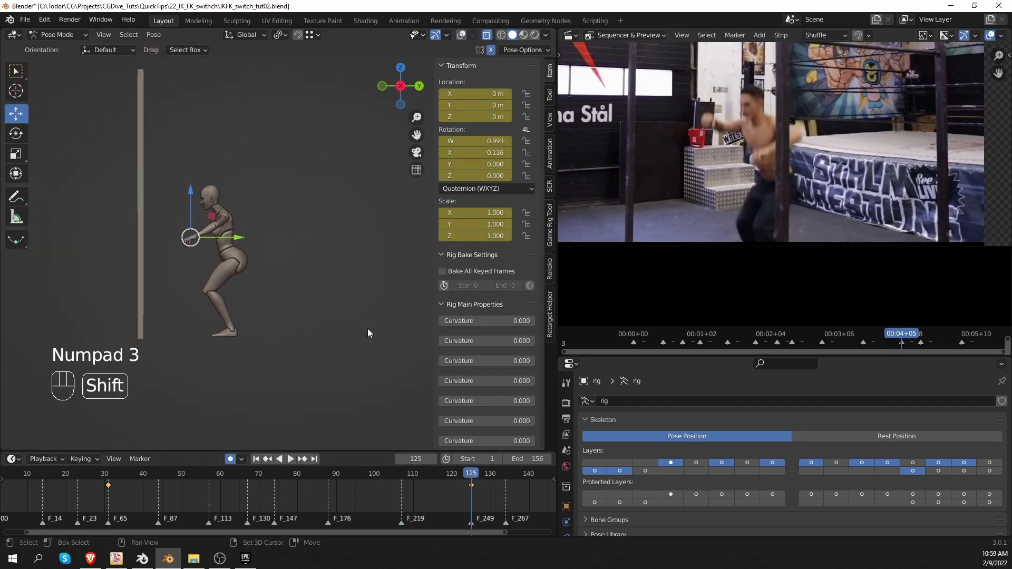
scroll(414, 522, "down", 3, "ctrl")
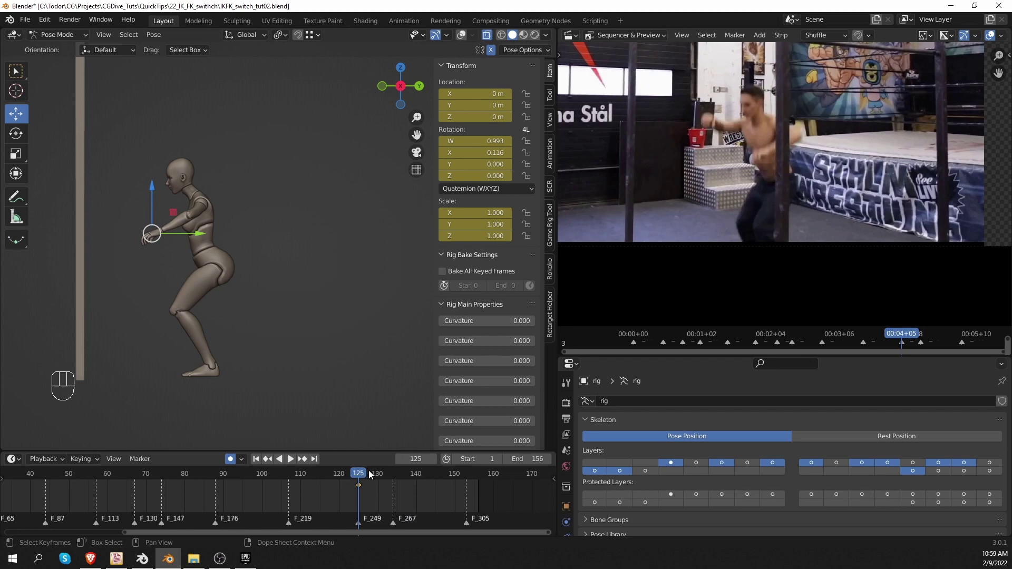
Go to the F_267 marker on frame 134, show the overlays and lower the torso control into a squat
left_click_drag(368, 470, 394, 471)
key("z")
left_click(240, 245)
key("g")
left_click(267, 289)
Lower the arms on frame 134 and move the torso control forward to about Y -0.25578 m, Z -0.52391 m
left_click(226, 248)
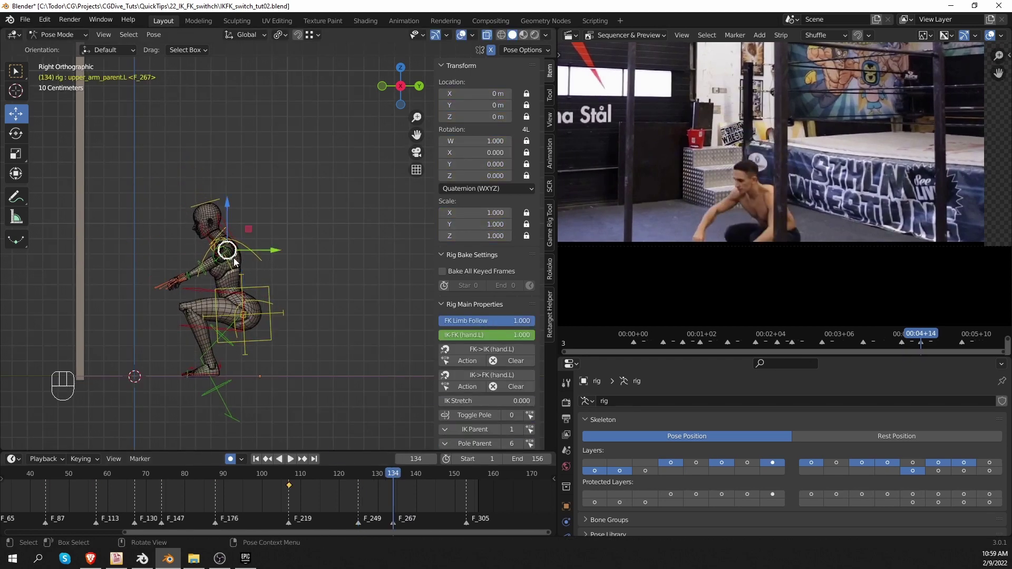
key("r")
key("r")
left_click(265, 285)
left_click(265, 285)
key("g")
key("g")
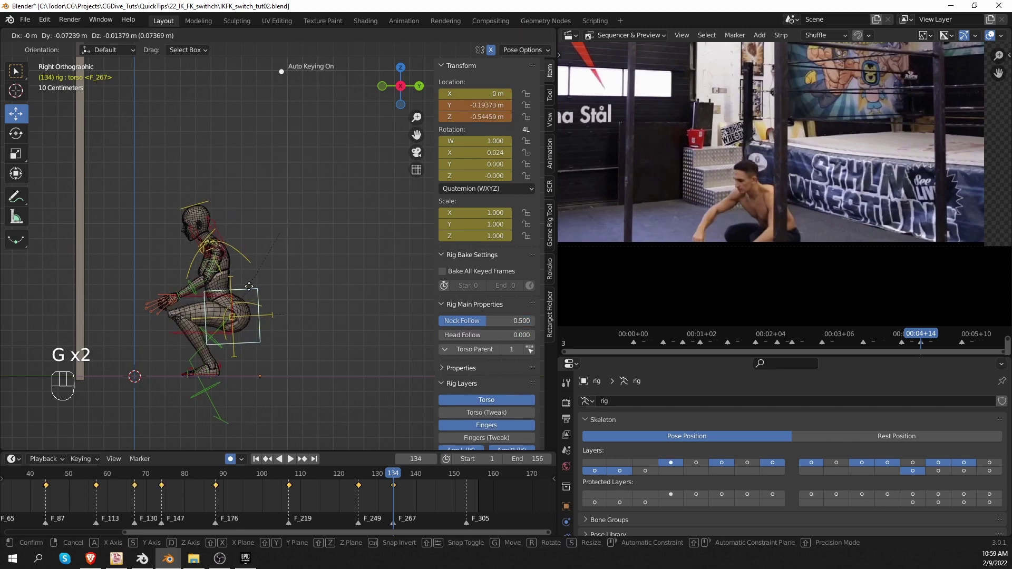
left_click(239, 282)
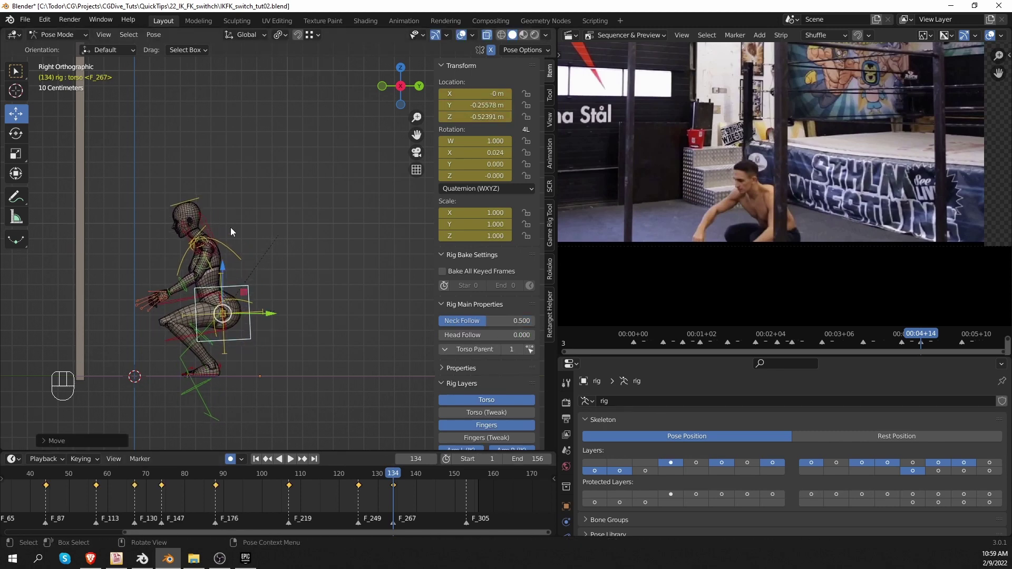
Rotate the head control on frame 134 so the head tilts downward
left_click(199, 199)
key("r")
key("r")
left_click(201, 191)
On frame 153 (marker F_305), raise the torso control to about Y -0.2282 m, Z -0.027507 m and rotate it to about W 0.999, X -0.038
left_click_drag(396, 474, 467, 478)
left_click(247, 286)
key("g")
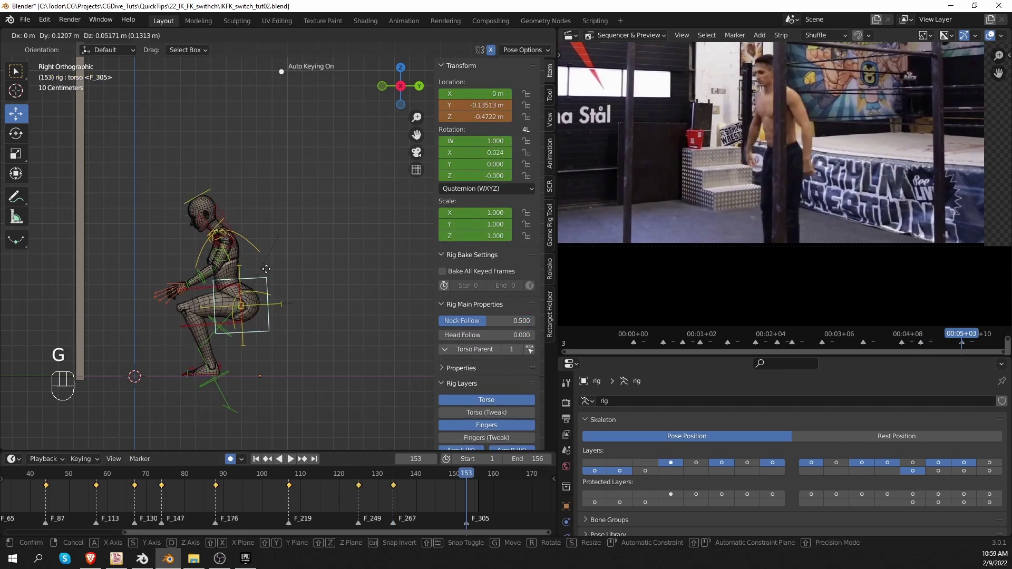
left_click(254, 195)
key("r")
left_click(257, 187)
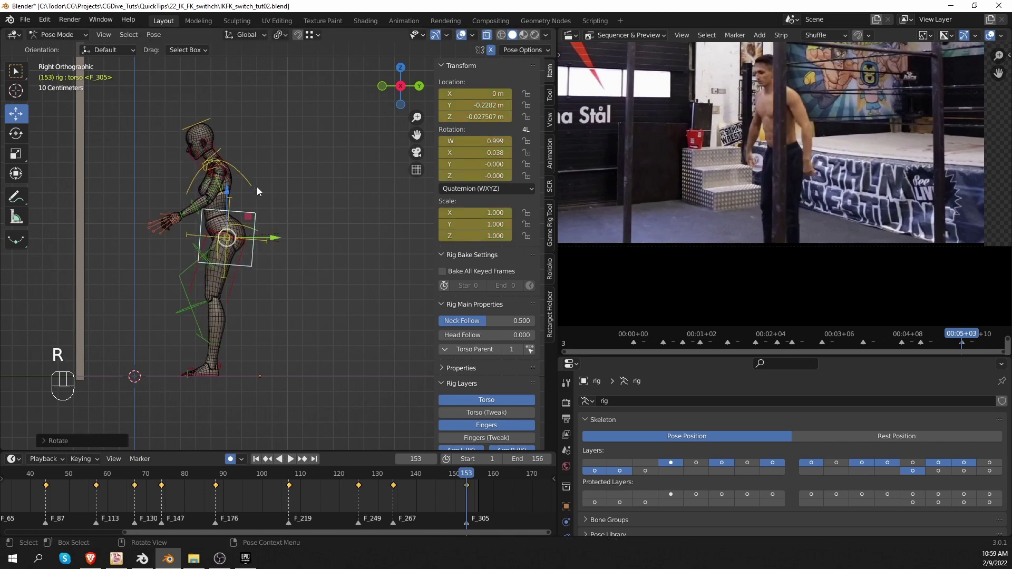
Rotate the chest control slightly forward on frame 153
left_click(252, 186)
key("r")
left_click(254, 191)
left_click(255, 231)
left_click(256, 223)
Clear the left upper arm FK control's rotation on frame 153 and rotate it again from a front view
left_click(228, 191)
key("r")
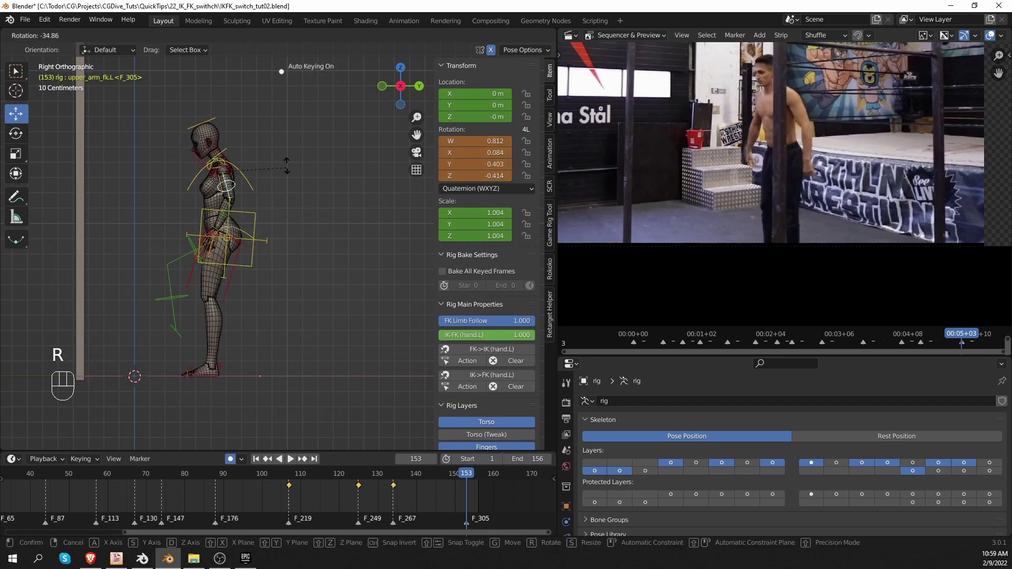
left_click(241, 185)
key("alt+r")
left_click(235, 182)
middle_click_drag(239, 182, 343, 198)
key("r")
left_click(235, 172)
Undo the last arm change and rotate the upper arm on frame 153 so the arms hang beside the body
left_click(230, 160)
middle_click_drag(232, 163, 332, 181)
key("ctrl+z")
left_click(207, 139)
key("r")
left_click(256, 153)
key("r")
left_click(215, 180)
Clear the left forearm FK control's rotation on frame 153 and bend it slightly about its local X axis
left_click(251, 197)
key("alt+r")
key("r")
key("r")
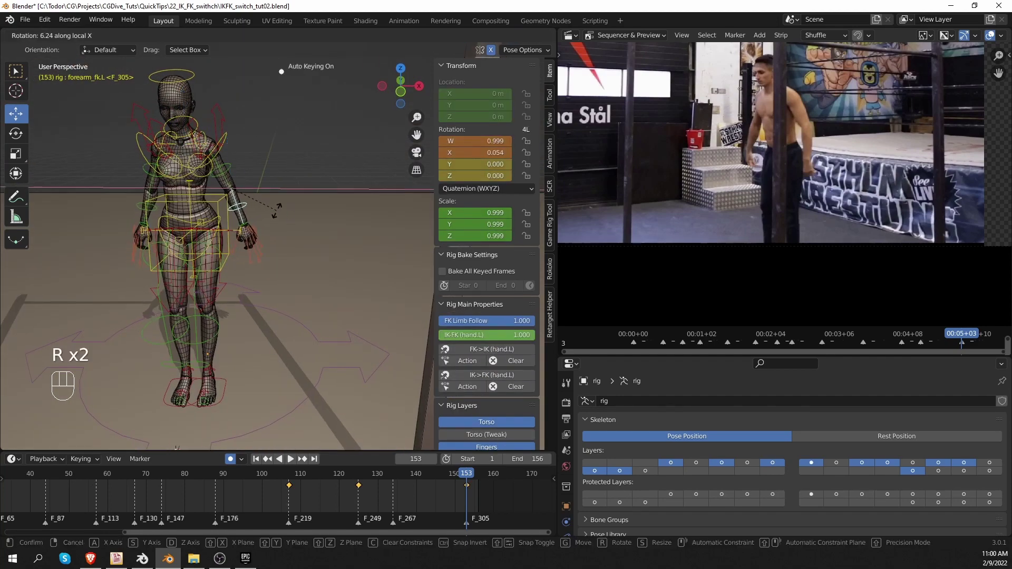
left_click(277, 213)
Rotate the left hand FK control on frame 153 to about W 0.878, X 0.054, Y 0.452, Z 0.151
scroll(249, 229, "up", 6)
left_click(186, 181)
key("r")
left_click(275, 210)
key("r")
left_click(260, 246)
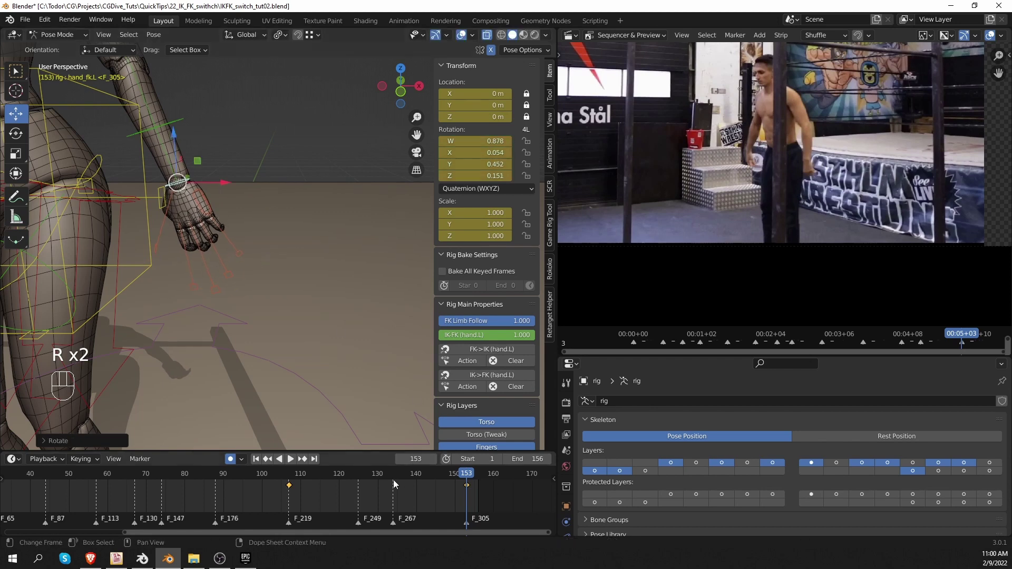
Return to frame 134, clear the left hand FK control's rotation and hide the overlays
left_click(393, 480)
key("alt+r")
scroll(327, 266, "down", 6)
key("z")
middle_click_drag(350, 311, 254, 320)
Select all controls and their keyframes and set the keyframe interpolation to Bezier
key("a")
key("a")
key("t")
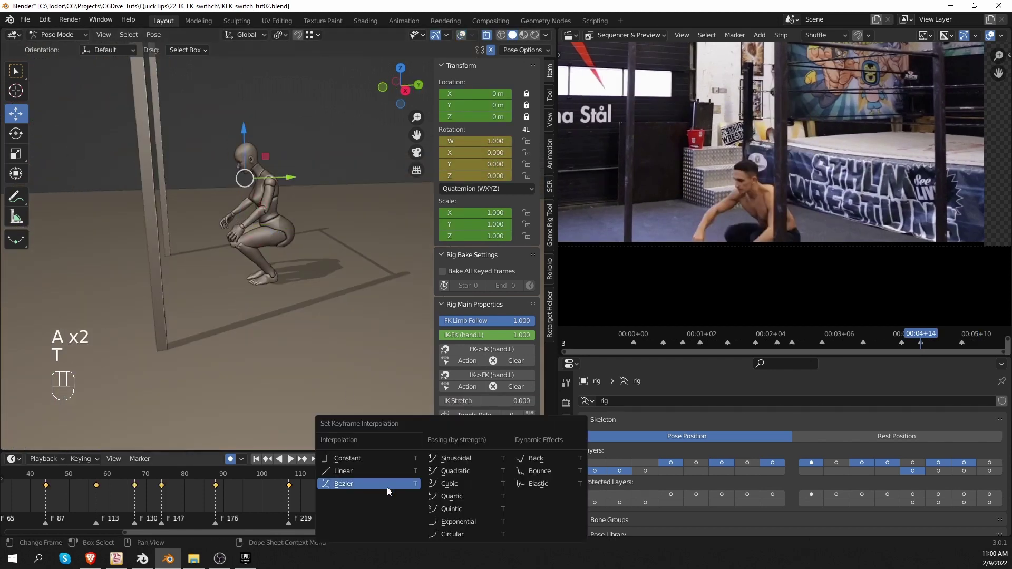
left_click(387, 488)
Scrub from frame 134 to frame 154 to review the character rising out of the squat
left_click_drag(398, 481, 470, 483)
scroll(394, 416, "down", 2)
middle_click_drag(387, 420, 393, 414)
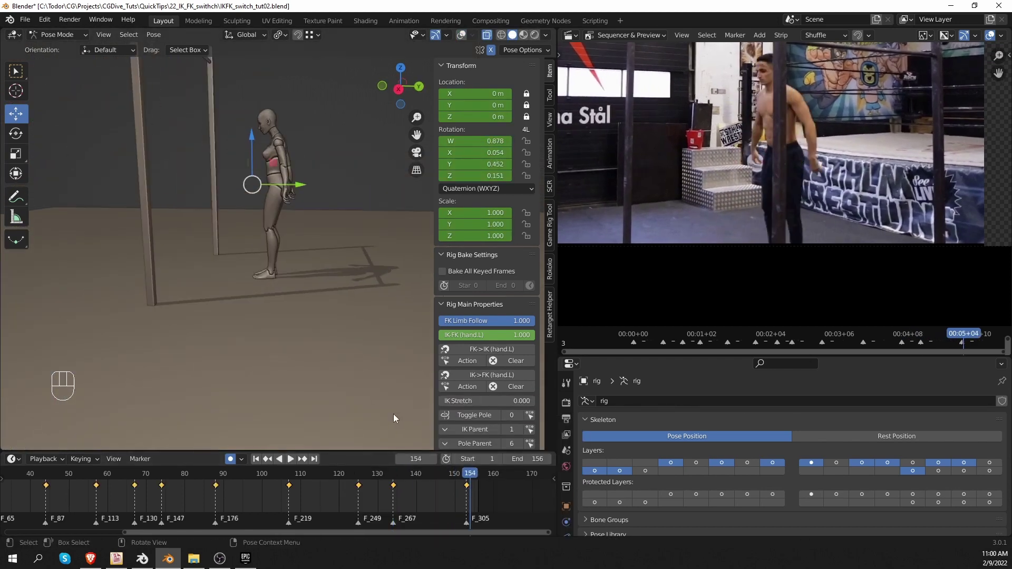
Rotate the left hand FK control on frame 154 to about W 0.959, X 0.074, Y 0.247, Z 0.114 and hide the overlays
scroll(271, 171, "up", 10)
scroll(323, 117, "down", 6)
middle_click_drag(324, 117, 344, 369, "shift")
key("z")
left_click(311, 285)
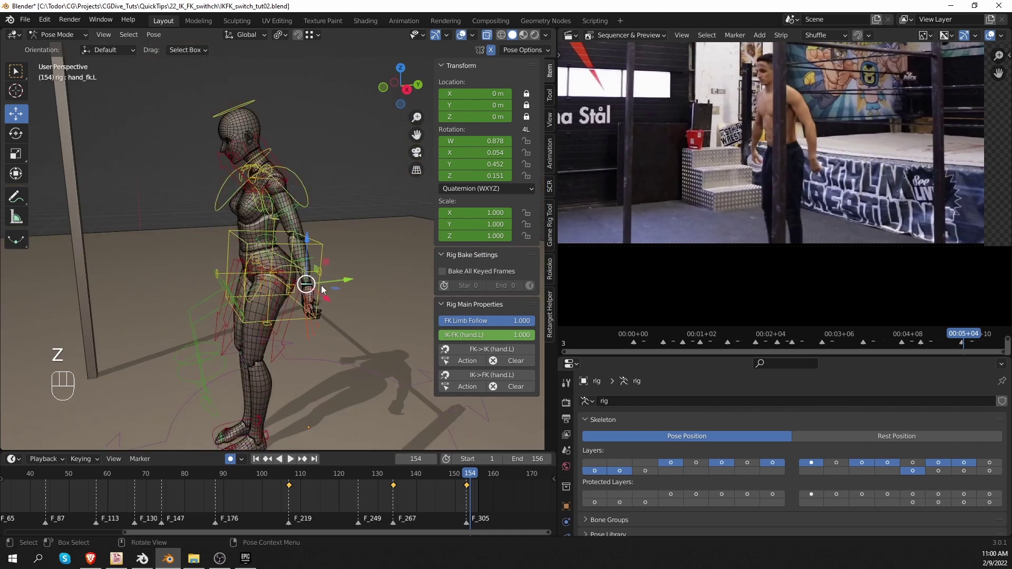
key("r")
left_click(348, 244)
key("z")
Select all controls, move their keyframes along the timeline to retime the motion, and play the animation back
scroll(346, 198, "down", 5)
middle_click_drag(346, 198, 311, 185)
left_click(488, 477)
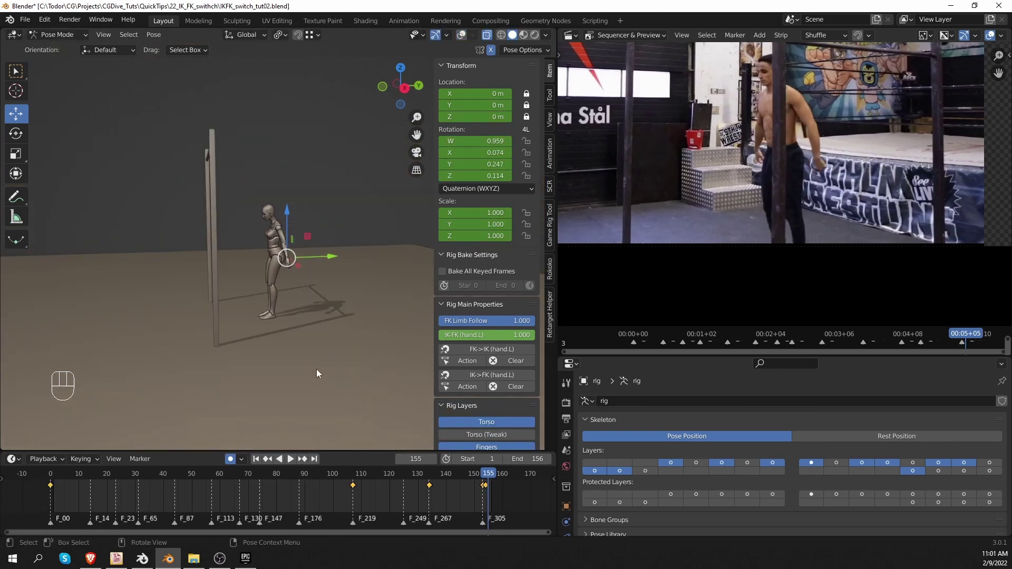
key("a")
key("g")
key("g")
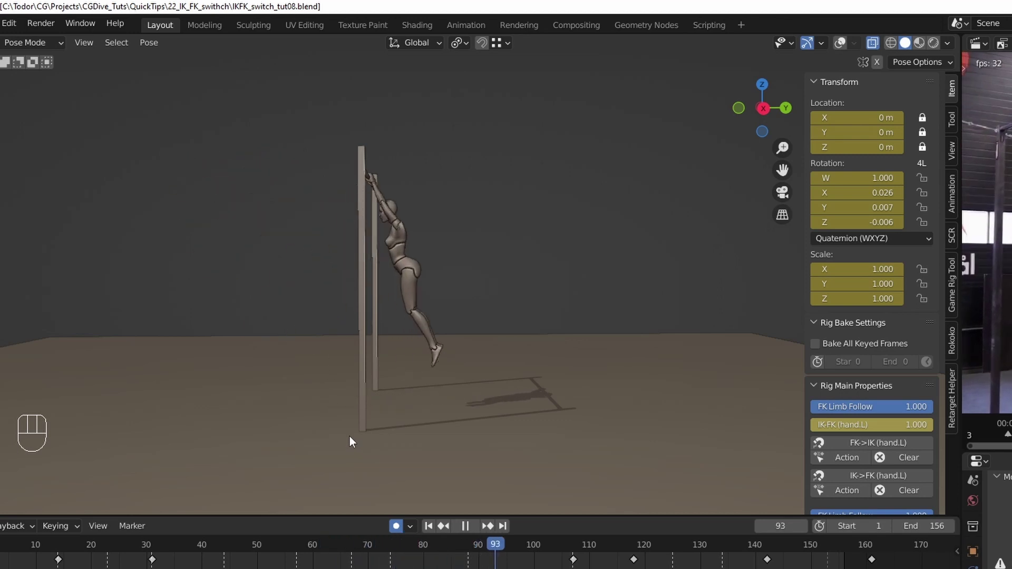
key("shift+space")
key("shift+space")
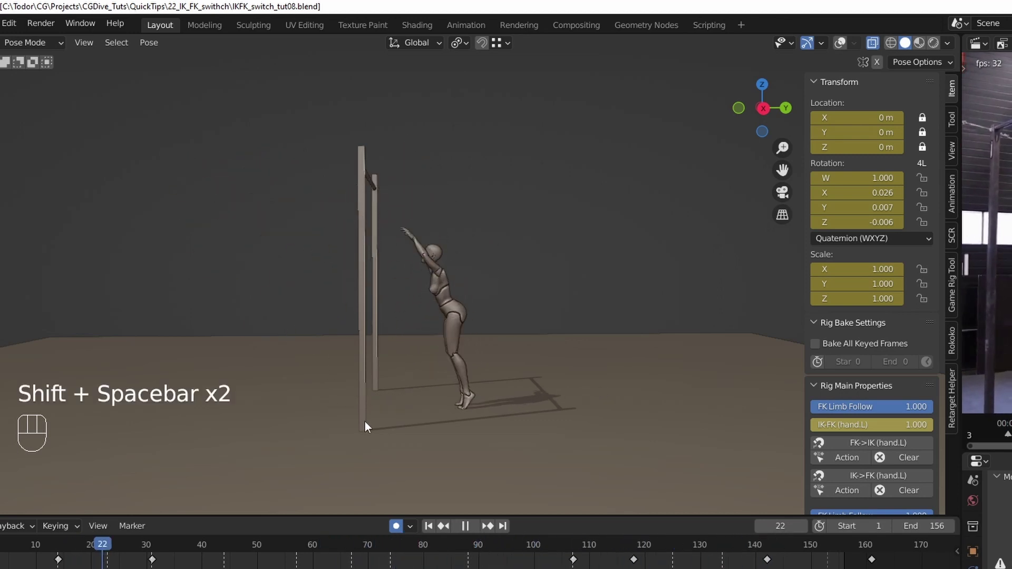